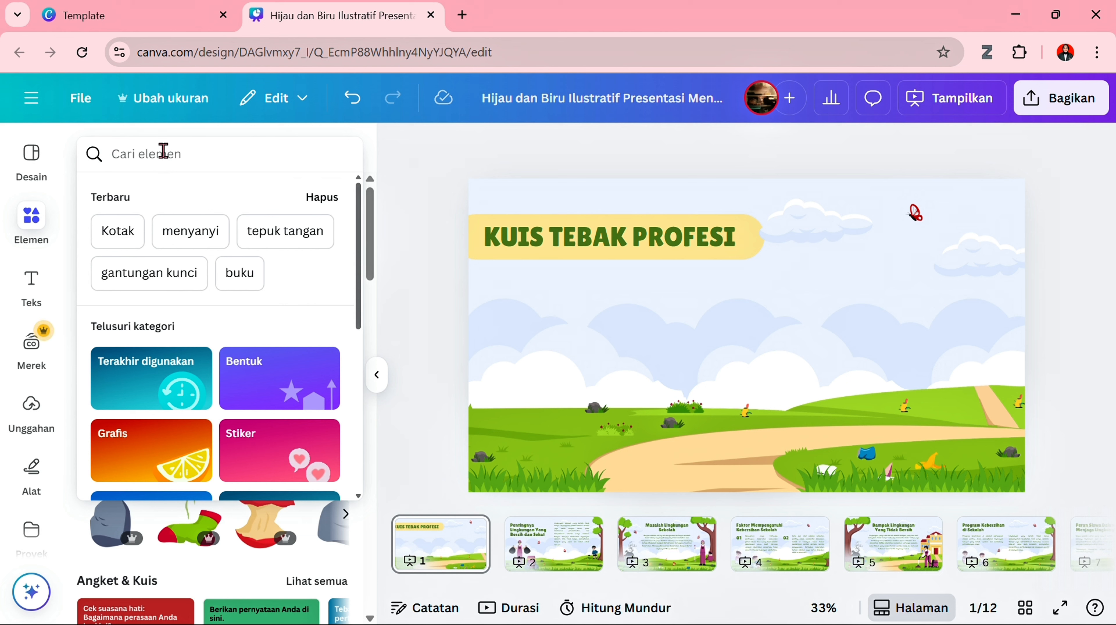
- Search the graphics for "profesi" and add the illustration of workers standing before trees and city buildings to page 1
{"action": "type", "text": "profesi"}
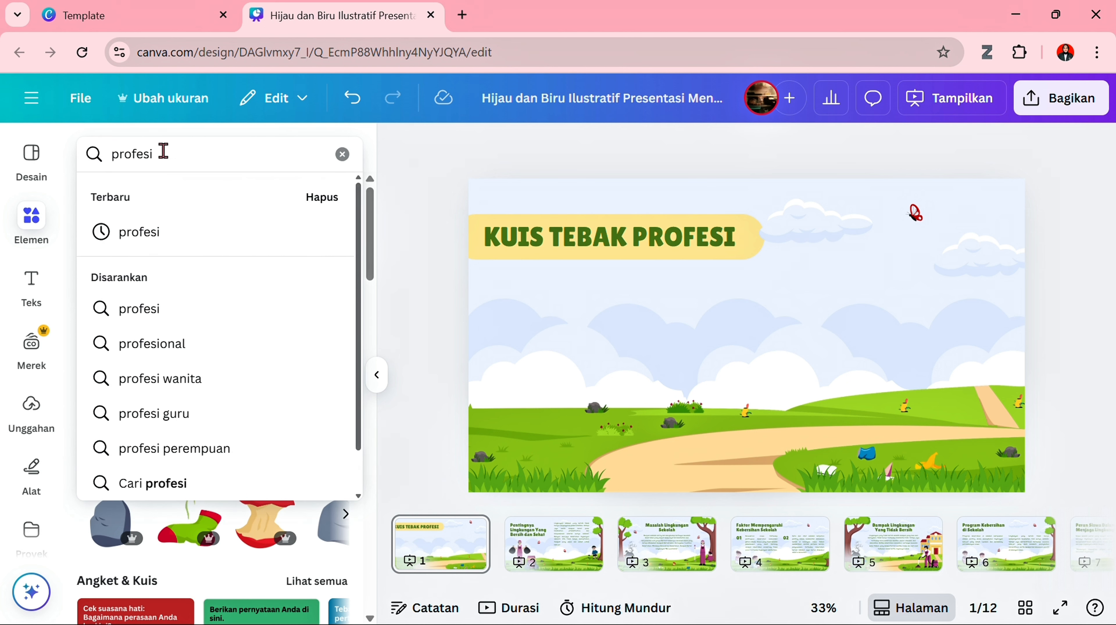
{"action": "key", "text": "Return"}
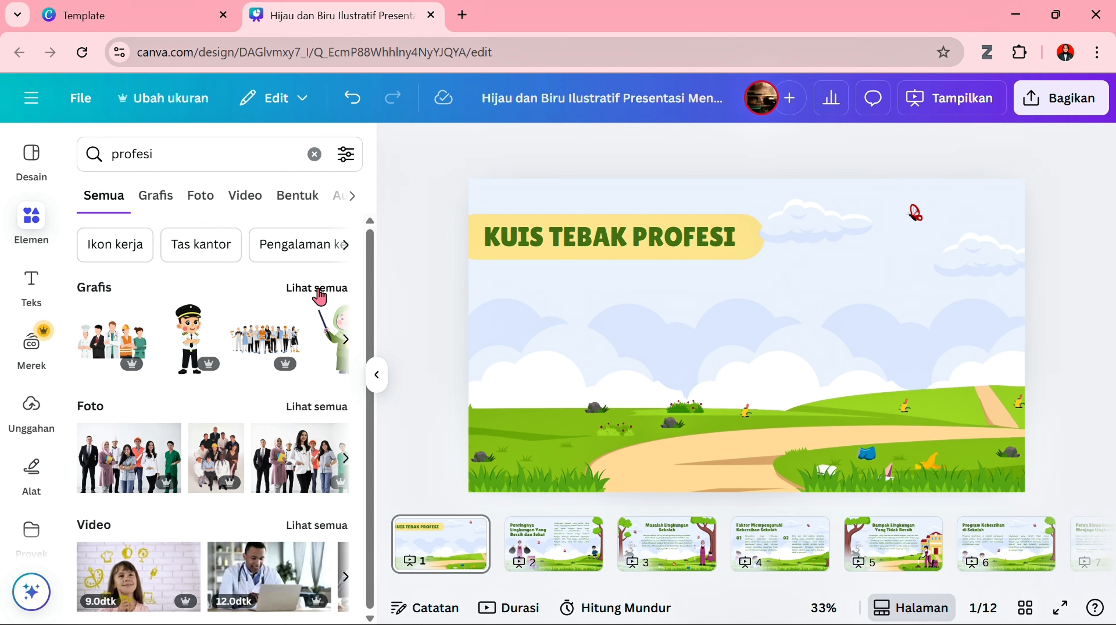
{"action": "left_click", "coordinate": [319, 289]}
{"action": "scroll", "coordinate": [257, 462], "scroll_direction": "down", "scroll_amount": 5}
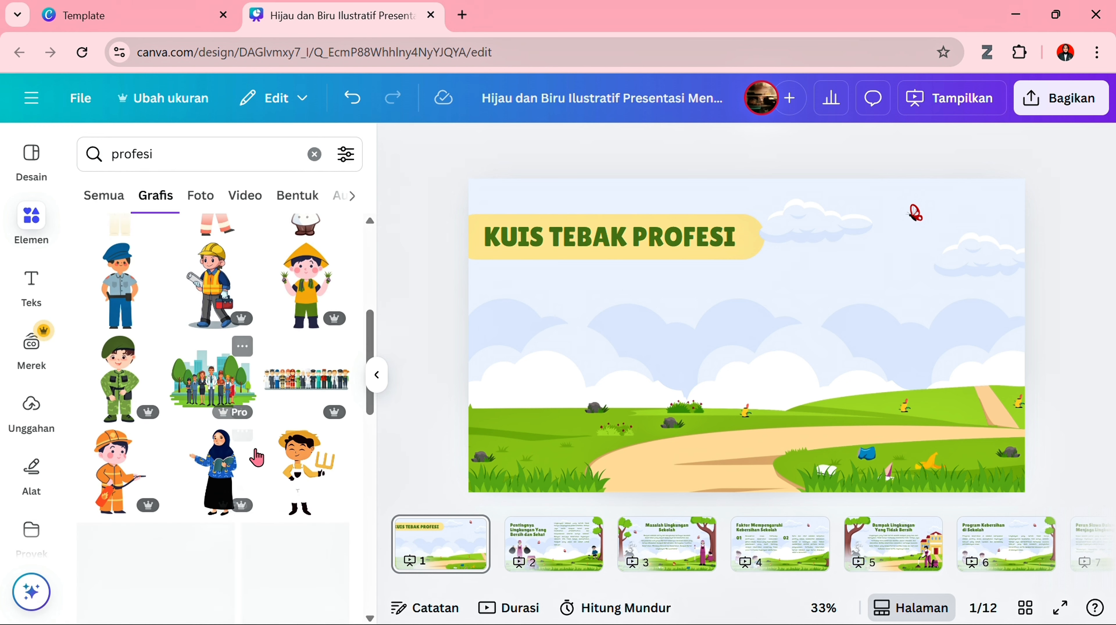
{"action": "left_click", "coordinate": [216, 392]}
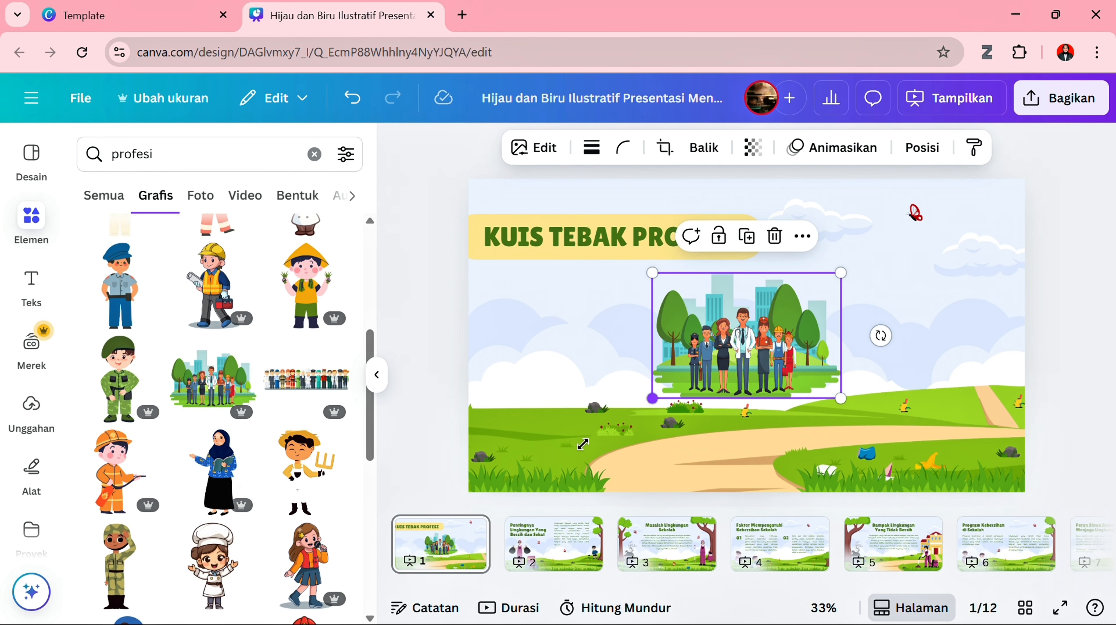
- Enlarge the workers illustration to cover most of page 1 and place it behind the "KUIS TEBAK PROFESI" title
{"action": "left_click_drag", "start_coordinate": [584, 443], "coordinate": [531, 479]}
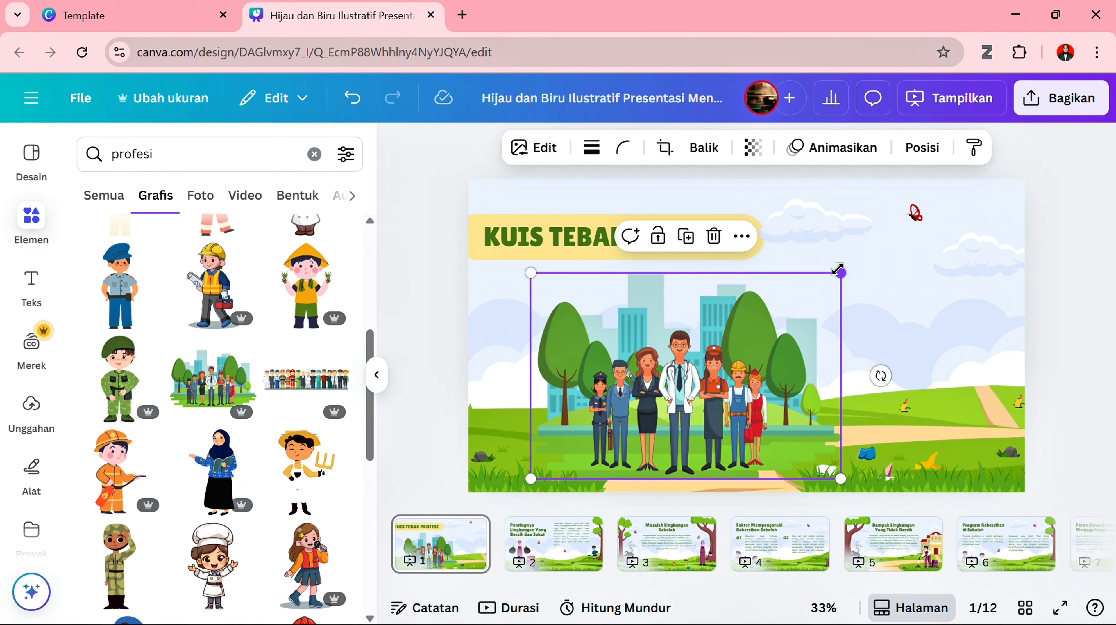
{"action": "left_click_drag", "start_coordinate": [839, 269], "coordinate": [956, 197]}
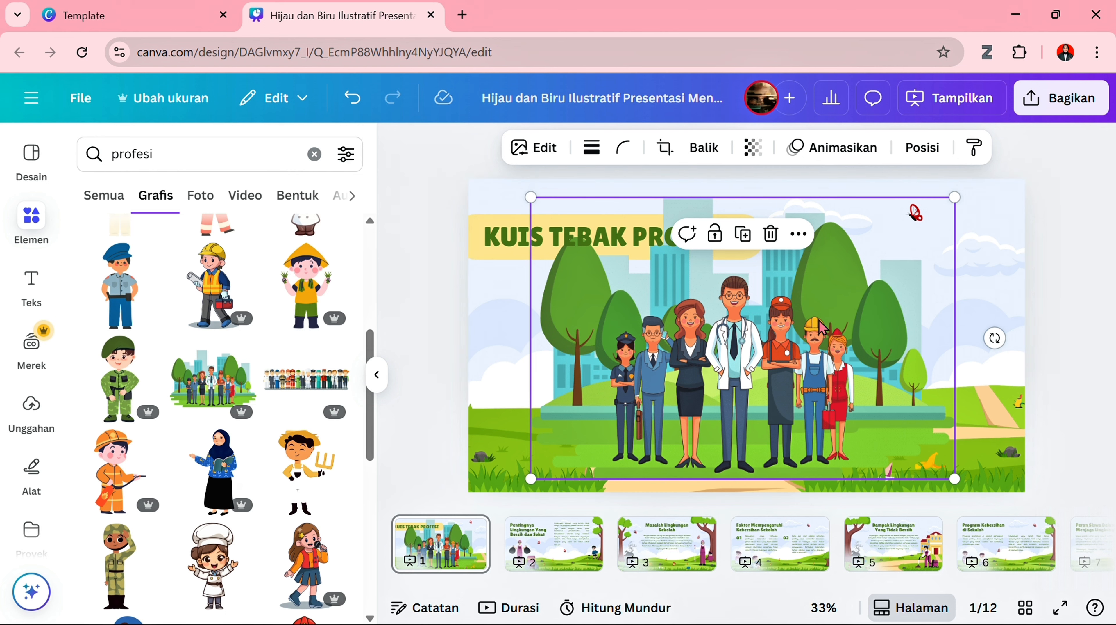
{"action": "mouse_move", "coordinate": [821, 331]}
{"action": "left_mouse_down"}
{"action": "mouse_move", "coordinate": [824, 352]}
{"action": "mouse_move", "coordinate": [824, 343]}
{"action": "left_mouse_up"}
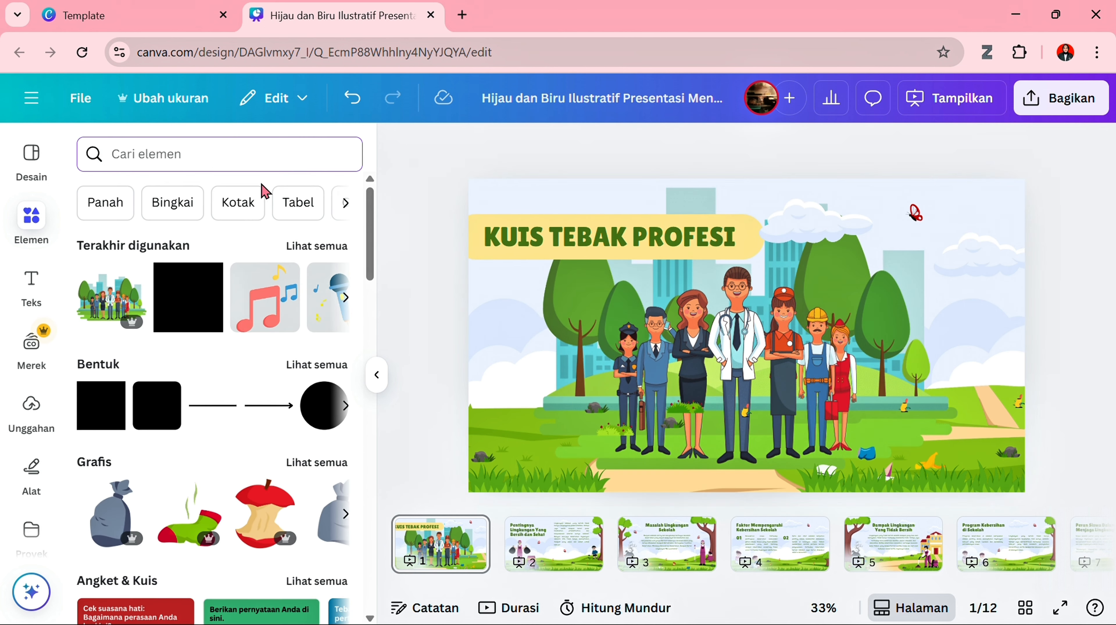
- Search the graphics for "button" and add the orange PLAY button to page 1
{"action": "left_click", "coordinate": [223, 156]}
{"action": "type", "text": "bu"}
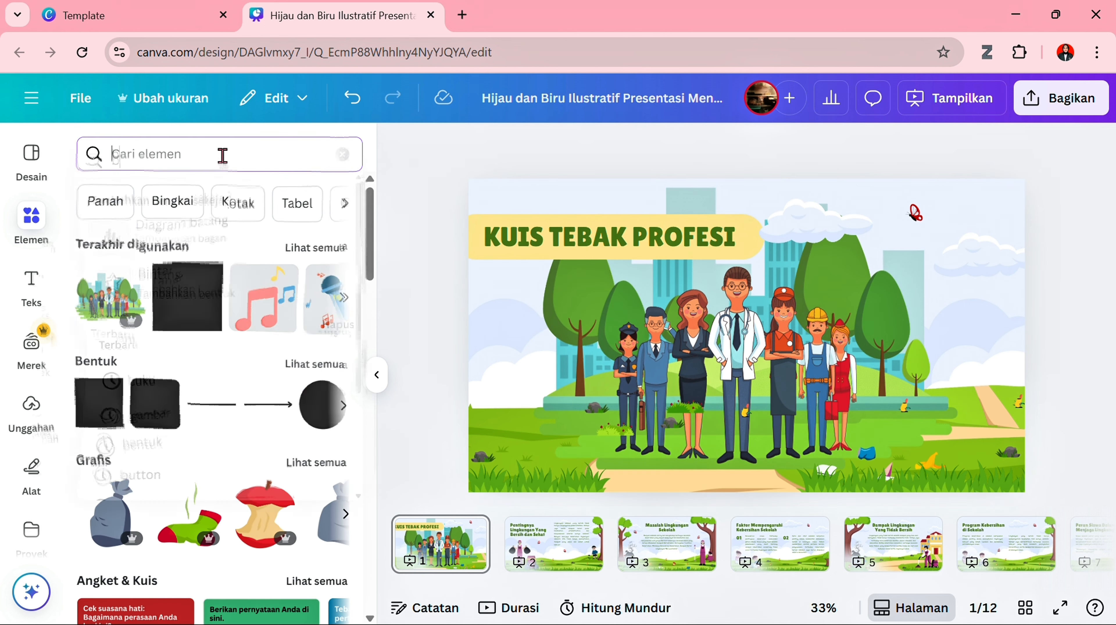
{"action": "type", "text": "tton"}
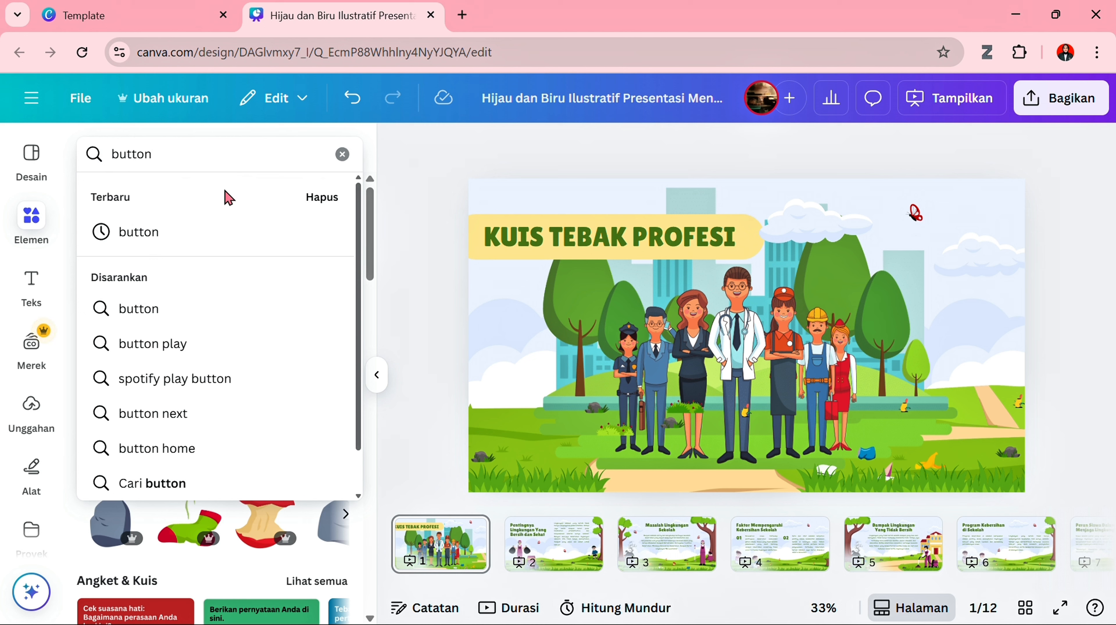
{"action": "left_click", "coordinate": [217, 240]}
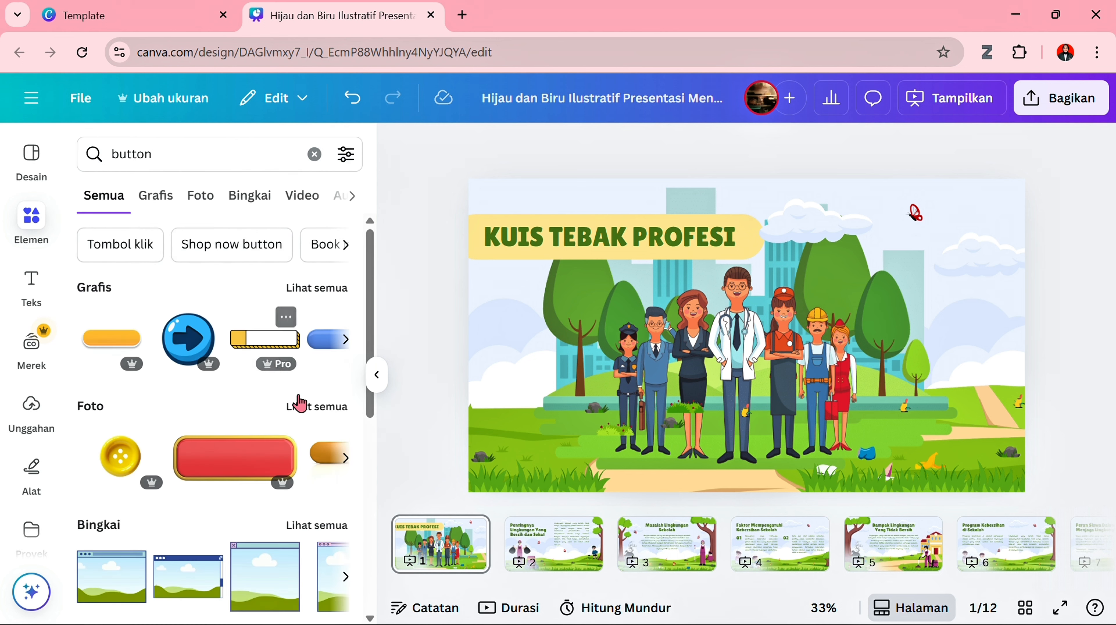
{"action": "left_click", "coordinate": [335, 290]}
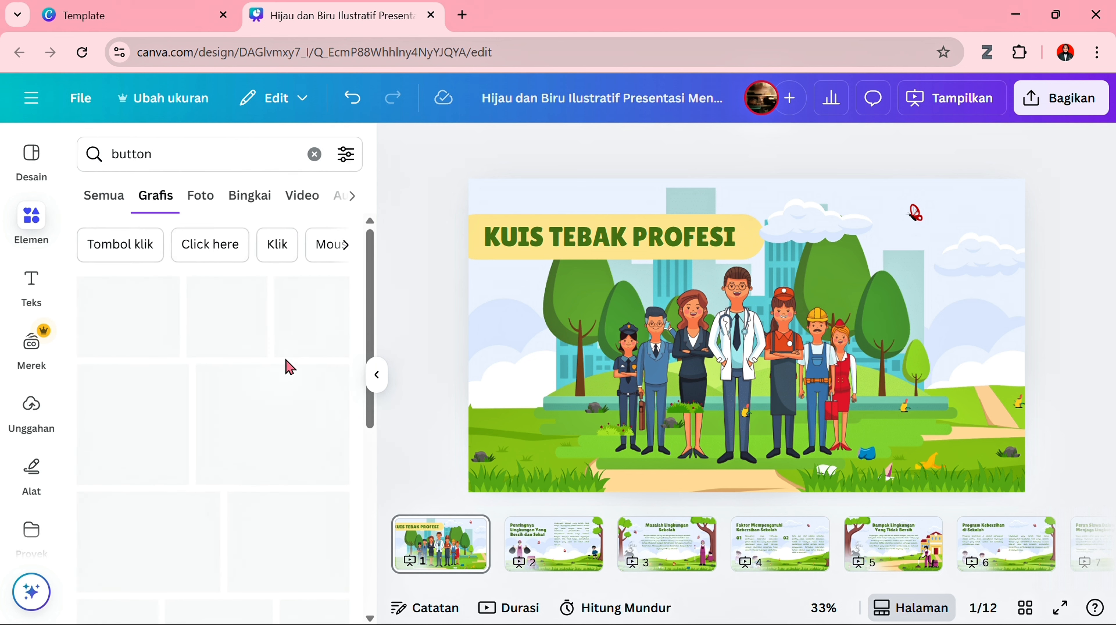
{"action": "scroll", "coordinate": [270, 425], "scroll_direction": "down", "scroll_amount": 3}
{"action": "scroll", "coordinate": [270, 425], "scroll_direction": "down", "scroll_amount": 10}
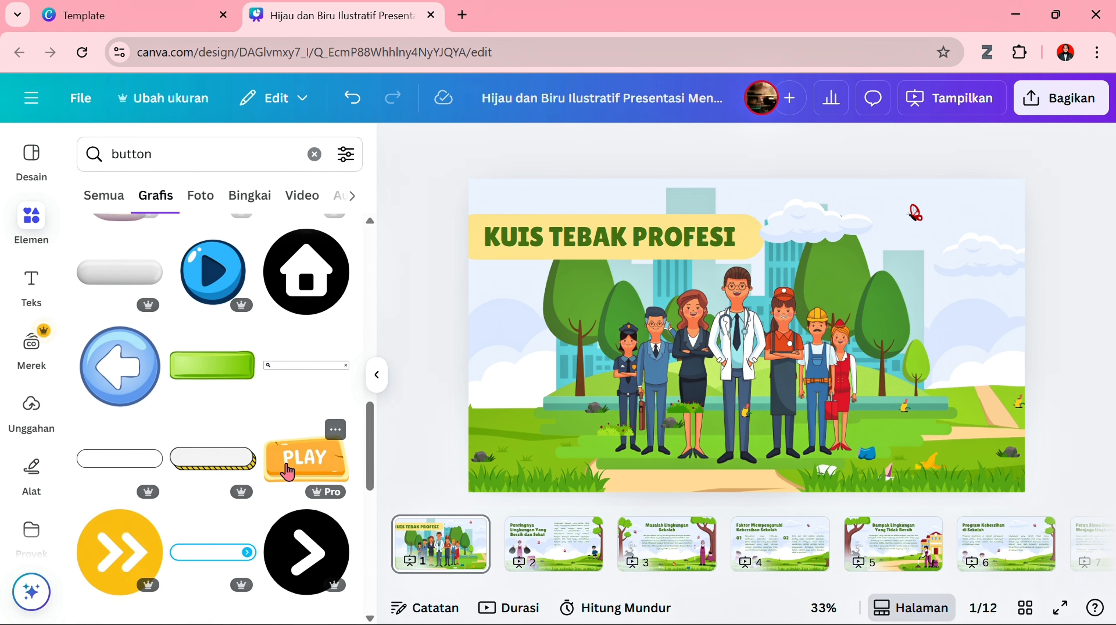
{"action": "left_click", "coordinate": [287, 471]}
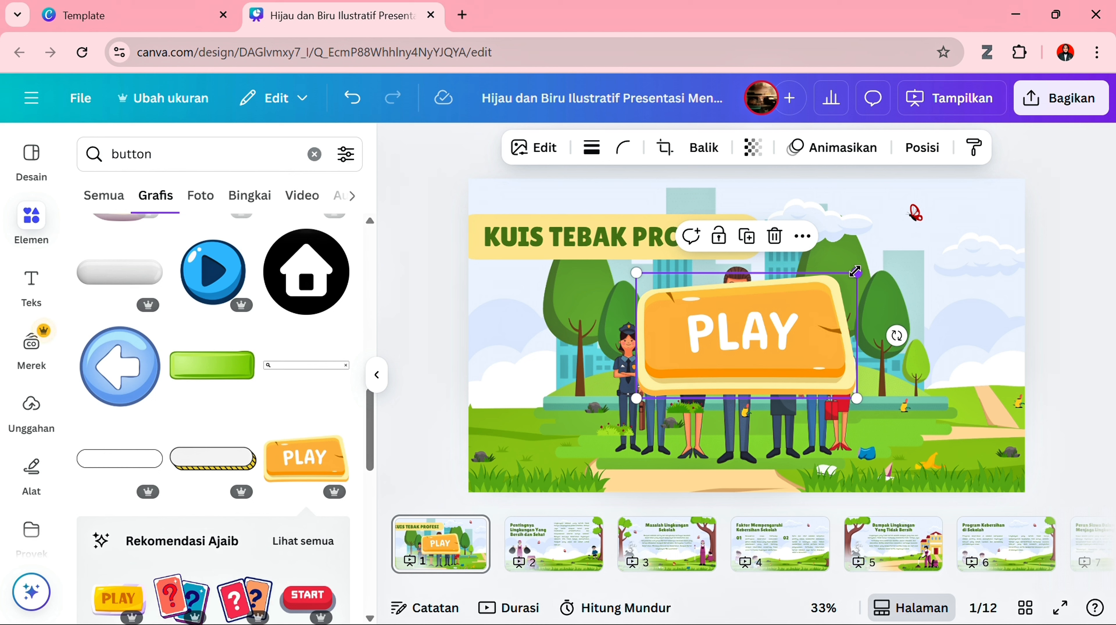
- Shrink the PLAY button and place it near the lower-right corner of page 1, beside the workers
{"action": "left_click_drag", "start_coordinate": [855, 272], "coordinate": [739, 343]}
{"action": "left_click_drag", "start_coordinate": [714, 381], "coordinate": [972, 429]}
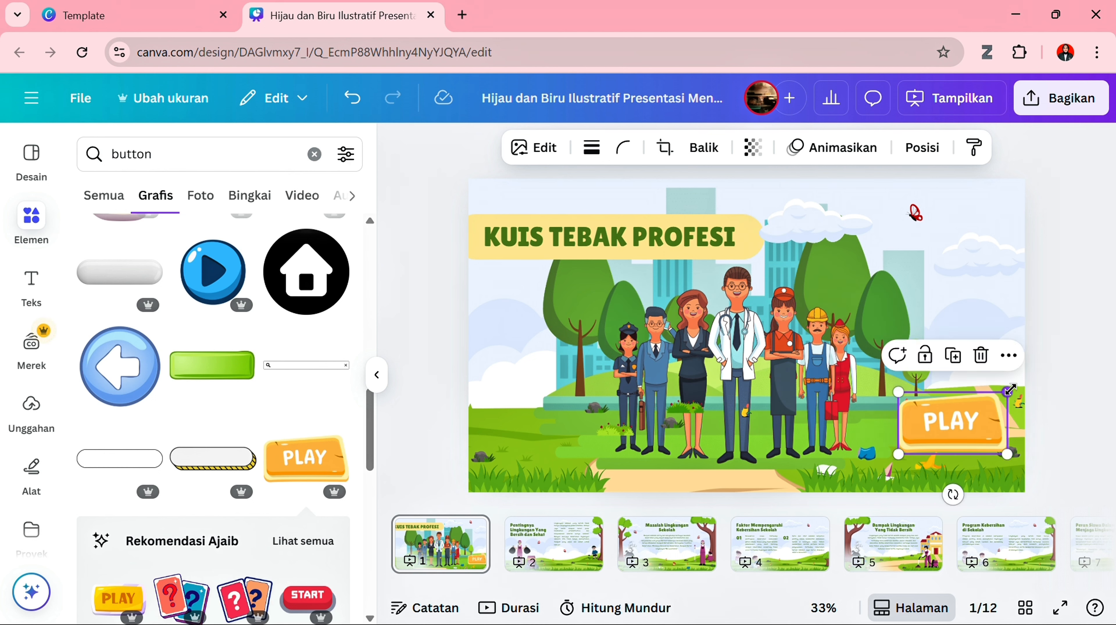
{"action": "left_click_drag", "start_coordinate": [1010, 388], "coordinate": [952, 430]}
{"action": "left_click", "coordinate": [446, 424]}
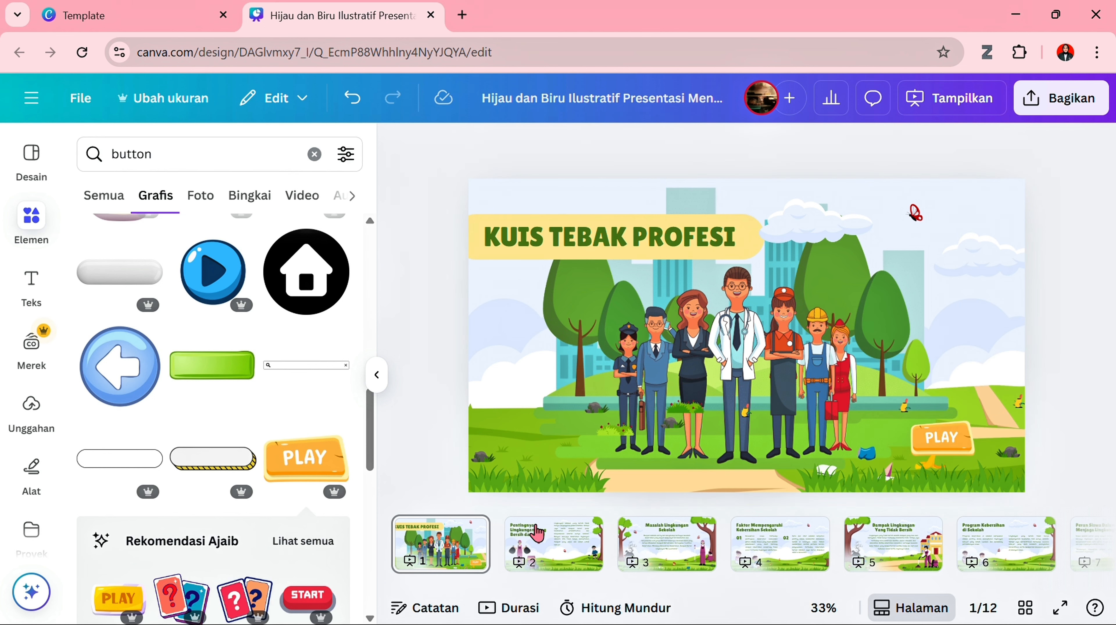
- On page 2, delete the cleaner figure, the purple recycling bin and both grey garbage bags
{"action": "left_click", "coordinate": [537, 533]}
{"action": "left_click", "coordinate": [588, 349]}
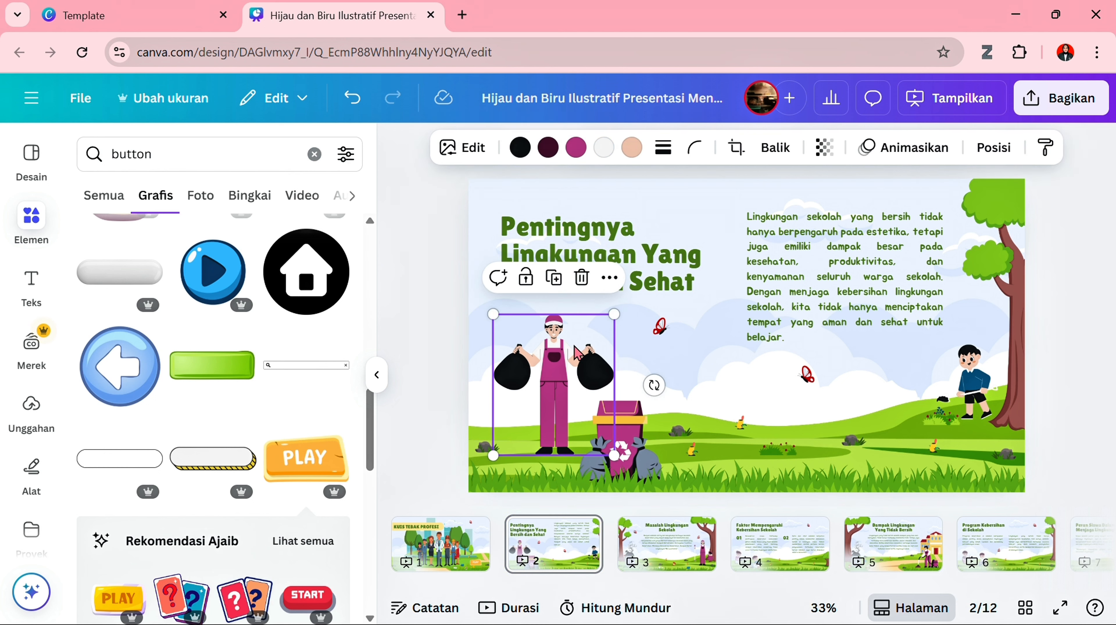
{"action": "key", "text": "Delete"}
{"action": "left_click", "coordinate": [608, 425]}
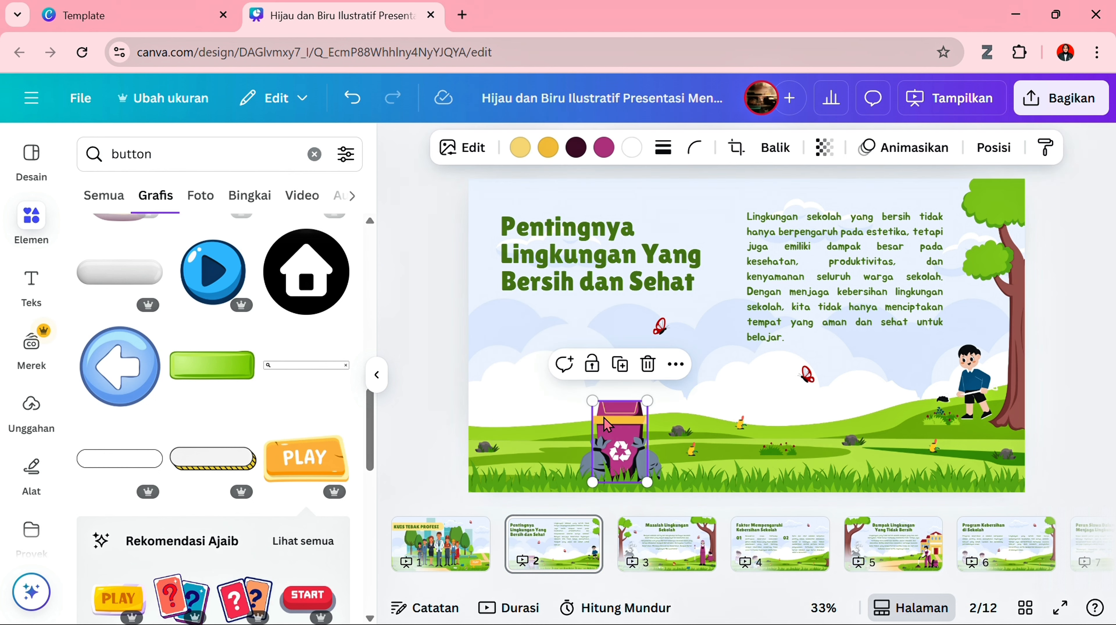
{"action": "key", "text": "Delete"}
{"action": "left_click", "coordinate": [605, 467]}
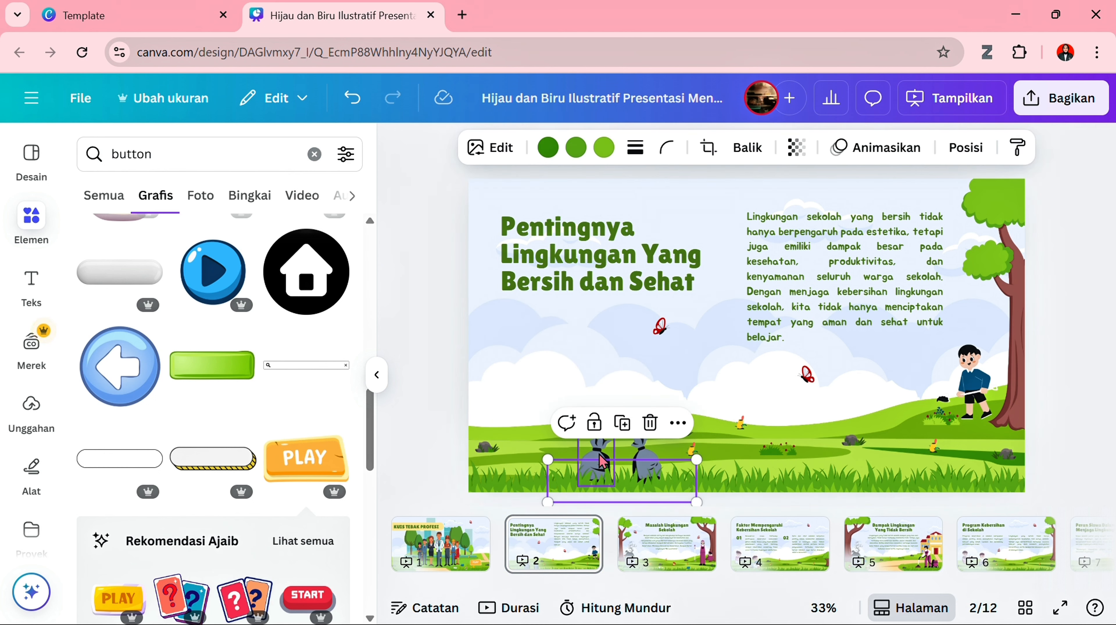
{"action": "key", "text": "Delete"}
{"action": "left_click", "coordinate": [647, 460]}
{"action": "key", "text": "Delete"}
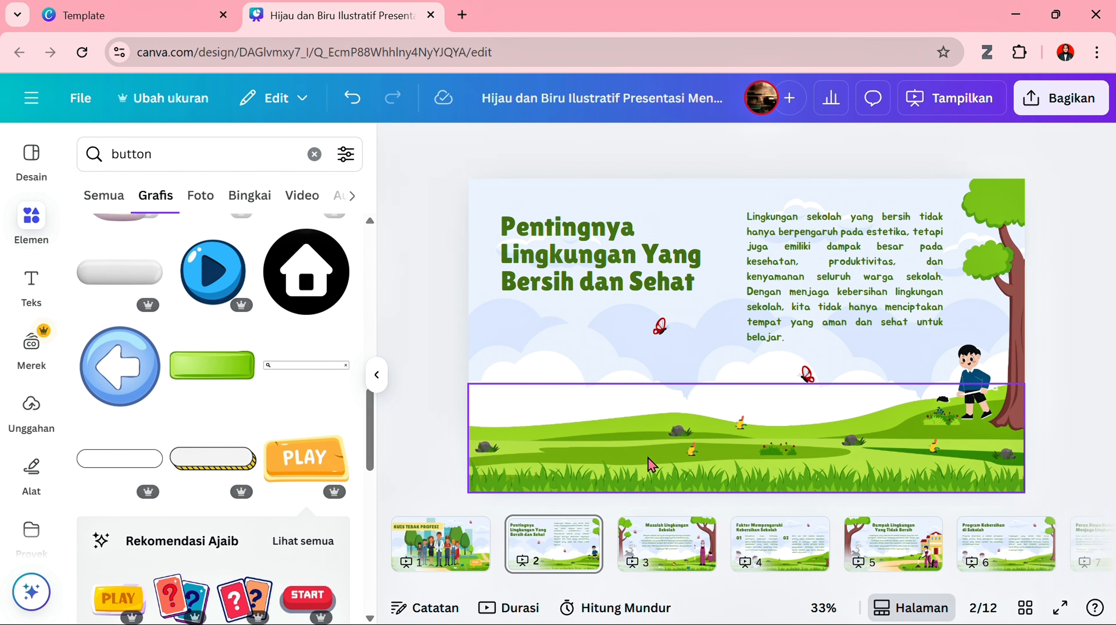
- Delete the body paragraph and the "Pentingnya Lingkungan Yang Bersih dan Sehat" heading from page 2
{"action": "left_click", "coordinate": [782, 261]}
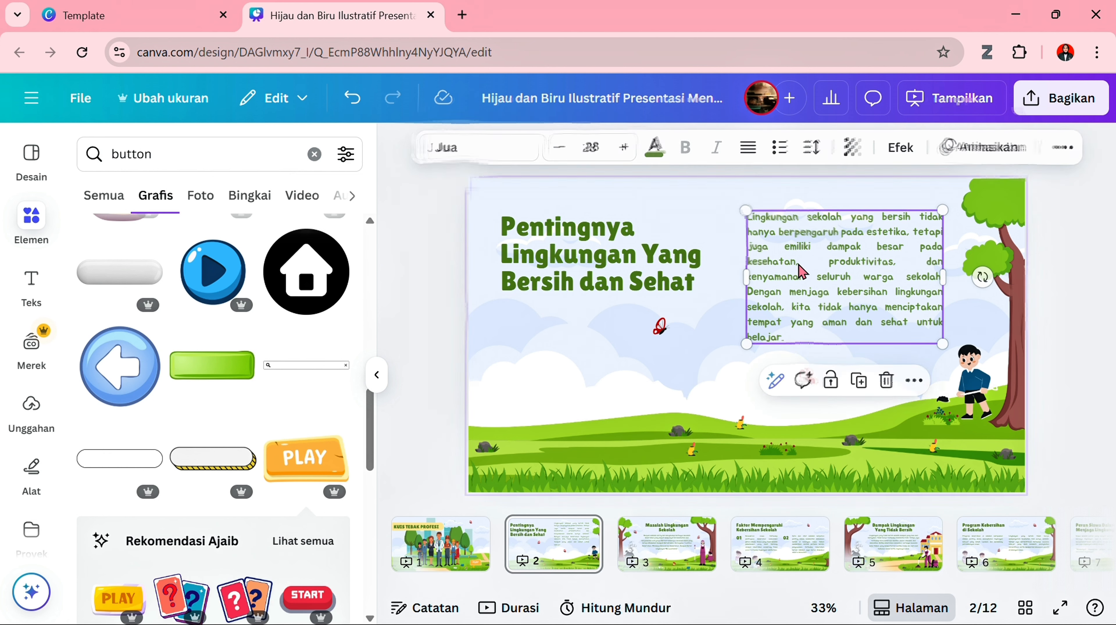
{"action": "key", "text": "Delete"}
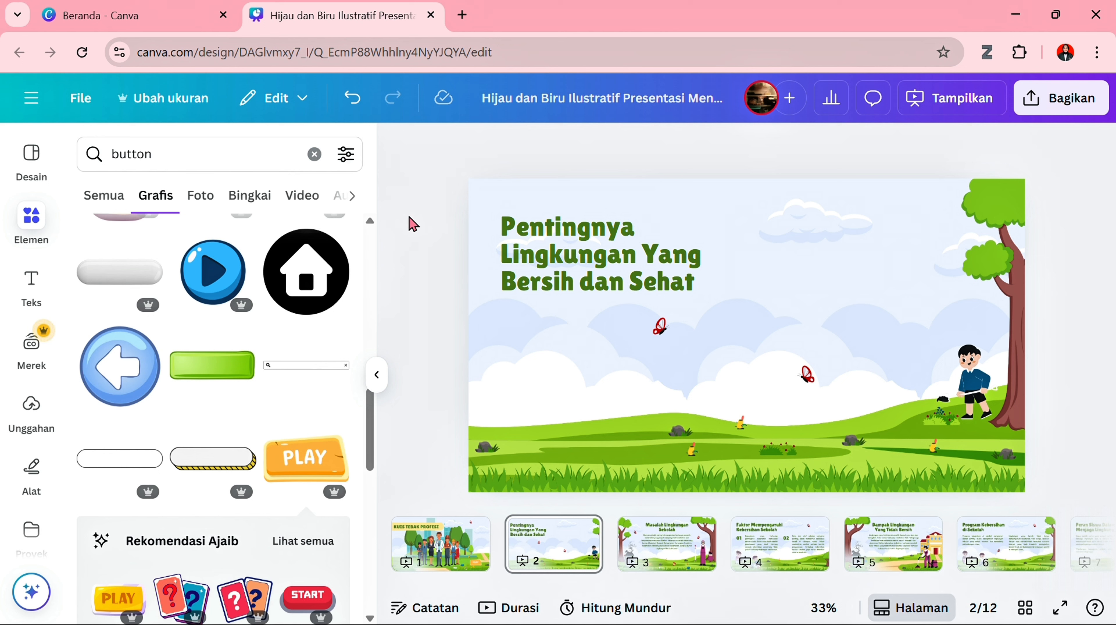
{"action": "left_click", "coordinate": [612, 270]}
{"action": "key", "text": "Delete"}
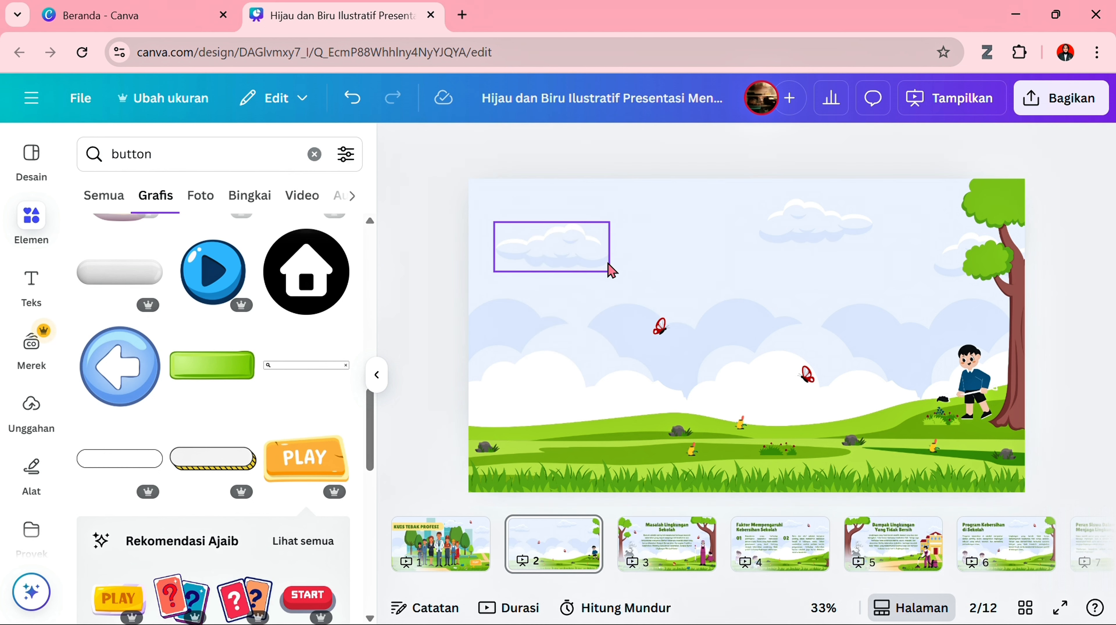
- Replace the element search with "papan" to find board graphics
{"action": "left_click", "coordinate": [187, 147]}
{"action": "left_click_drag", "start_coordinate": [187, 147], "coordinate": [97, 154]}
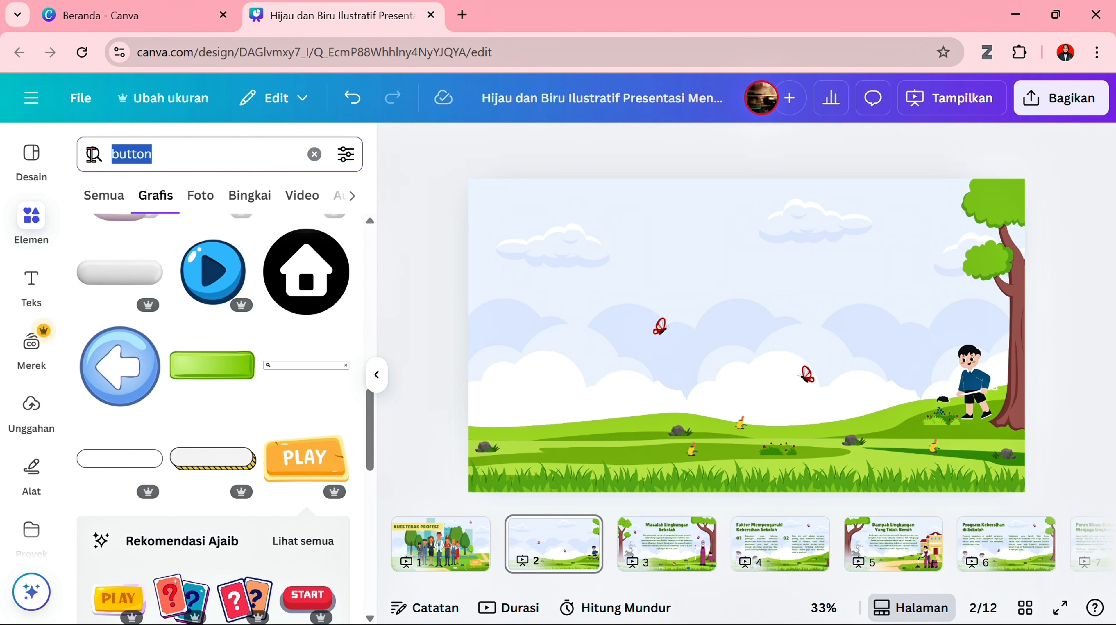
{"action": "key", "text": "BackSpace"}
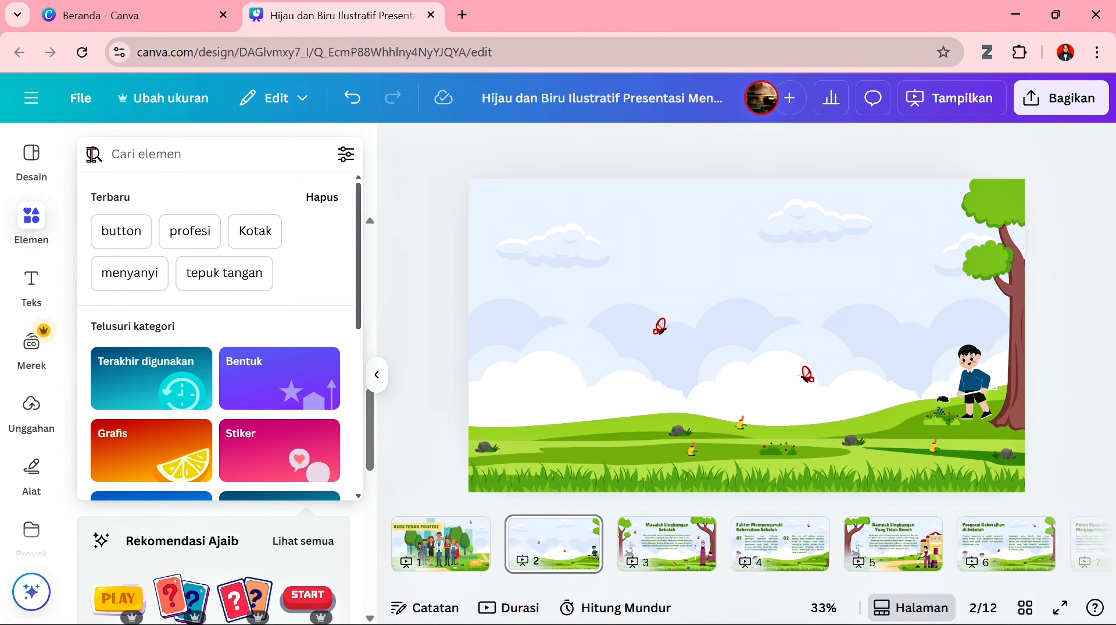
{"action": "type", "text": "papan"}
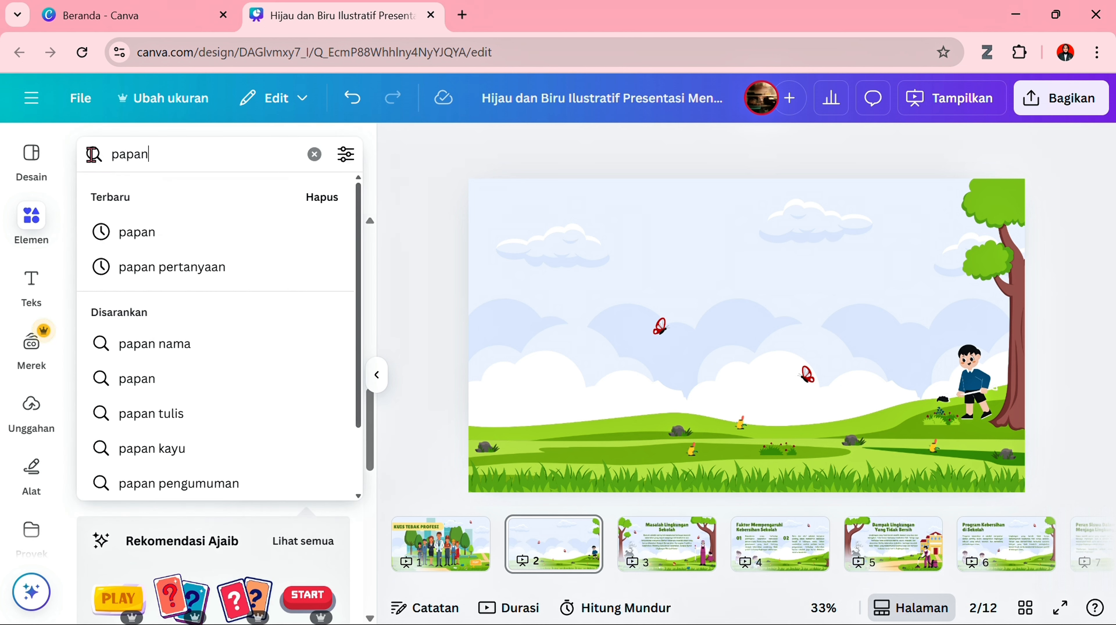
{"action": "key", "text": "Return"}
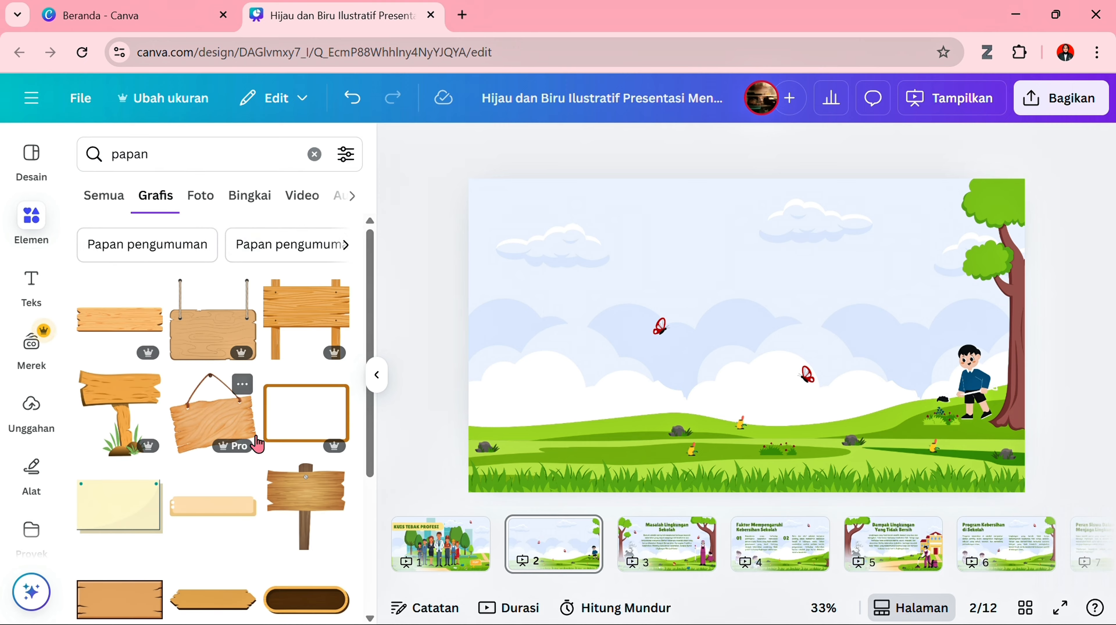
- Add the dark brown wooden board with green leaves at its sides to page 2 and shrink it to about 1414 by 590
{"action": "scroll", "coordinate": [288, 499], "scroll_direction": "down", "scroll_amount": 3}
{"action": "scroll", "coordinate": [288, 499], "scroll_direction": "down", "scroll_amount": 4}
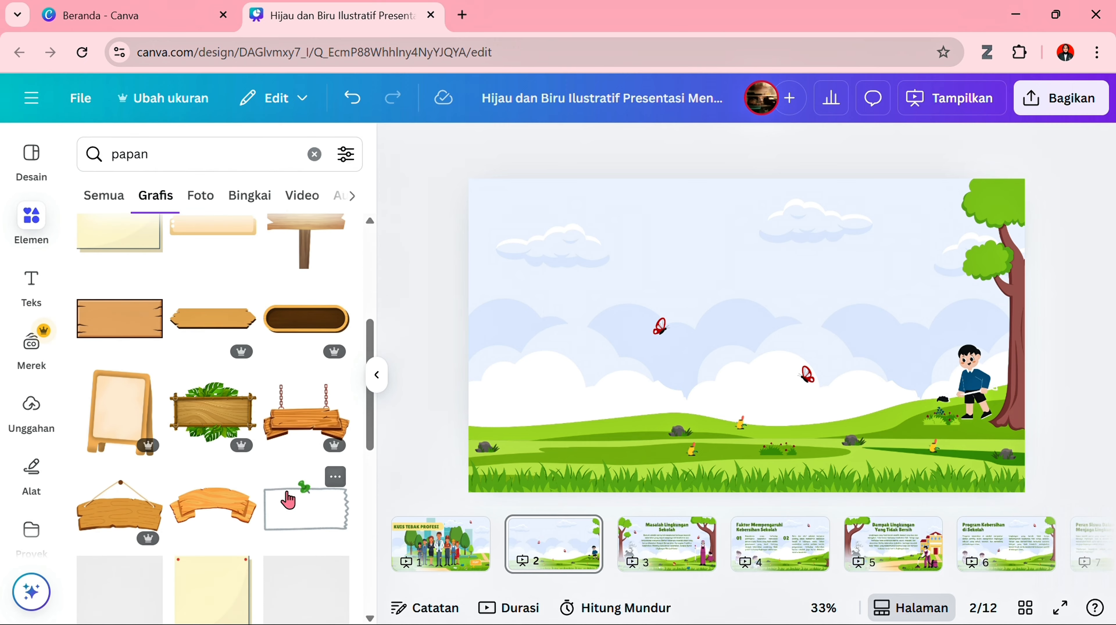
{"action": "scroll", "coordinate": [140, 376], "scroll_direction": "down", "scroll_amount": 4}
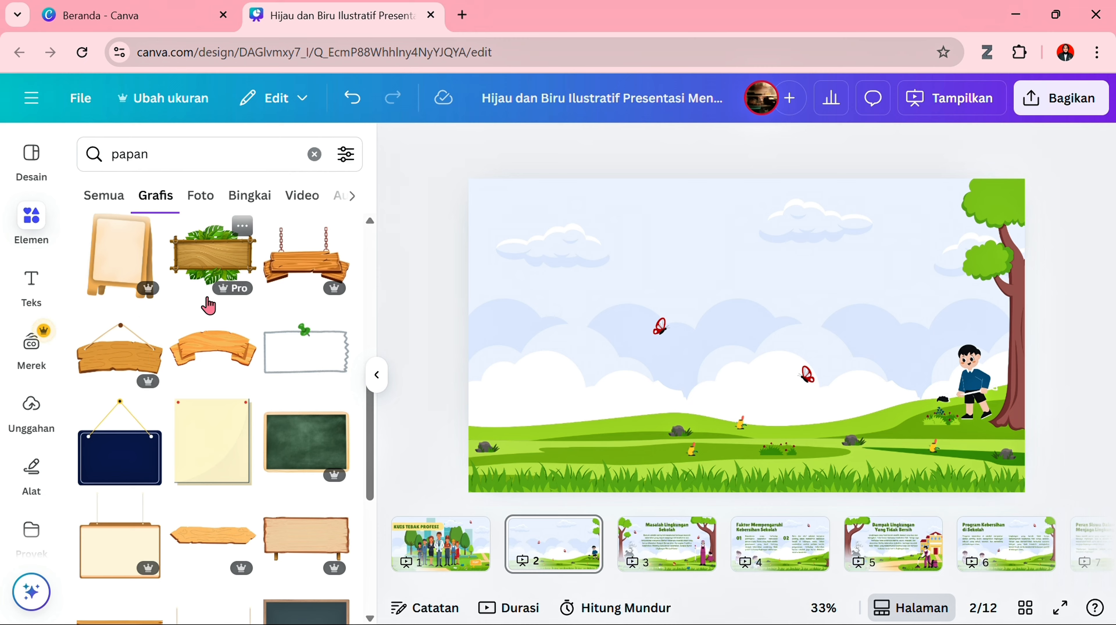
{"action": "scroll", "coordinate": [222, 411], "scroll_direction": "down", "scroll_amount": 5}
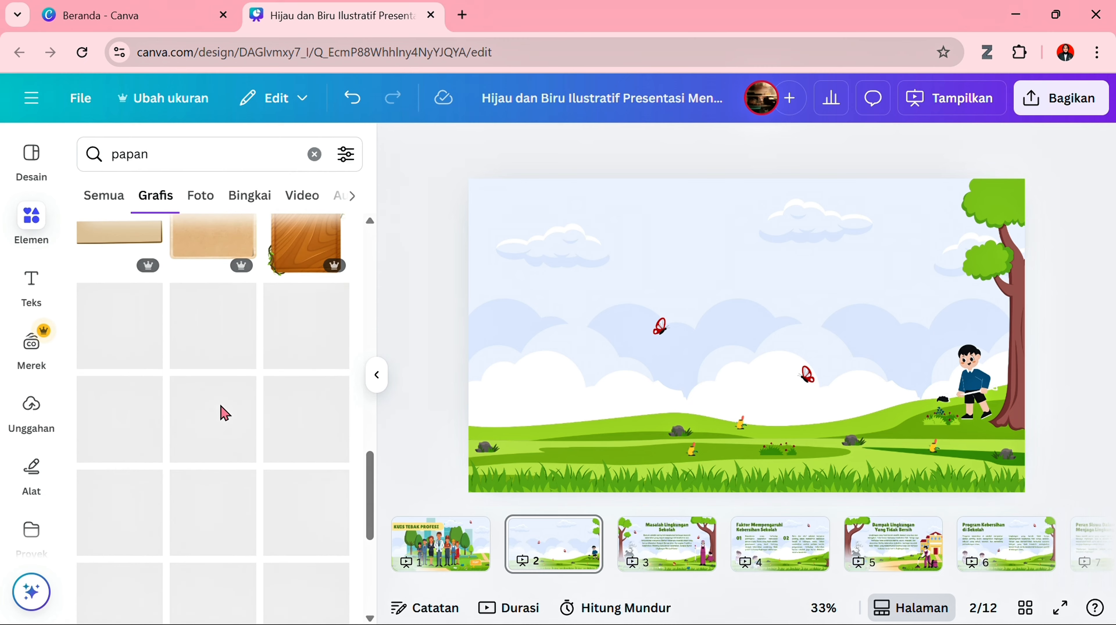
{"action": "scroll", "coordinate": [223, 498], "scroll_direction": "down", "scroll_amount": 10}
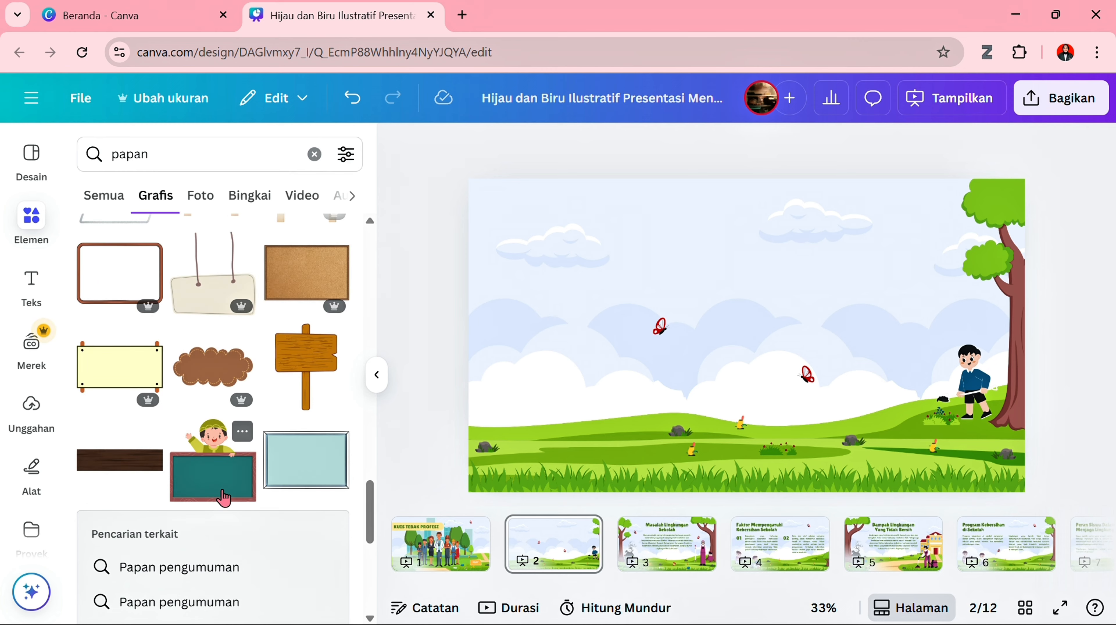
{"action": "scroll", "coordinate": [225, 503], "scroll_direction": "down", "scroll_amount": 6}
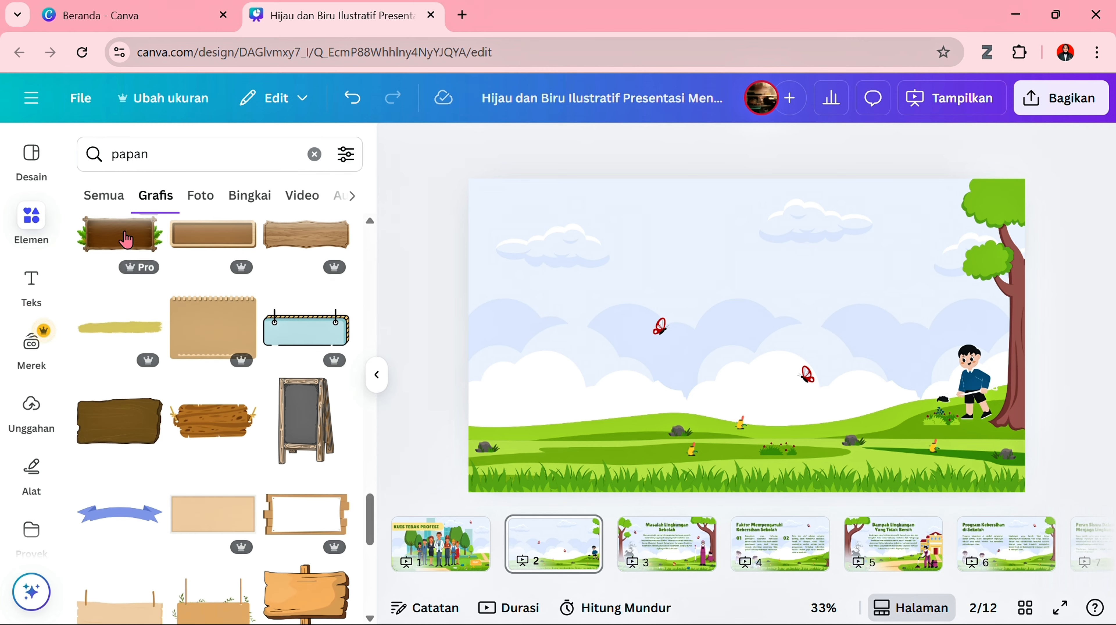
{"action": "left_click", "coordinate": [123, 238]}
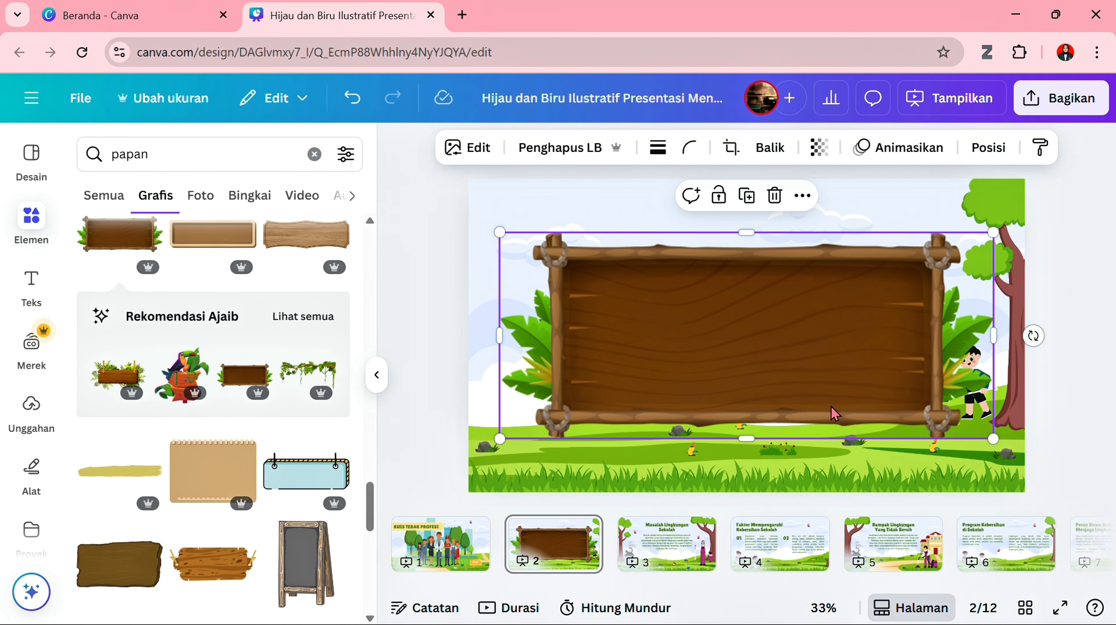
{"action": "left_click_drag", "start_coordinate": [998, 436], "coordinate": [915, 397]}
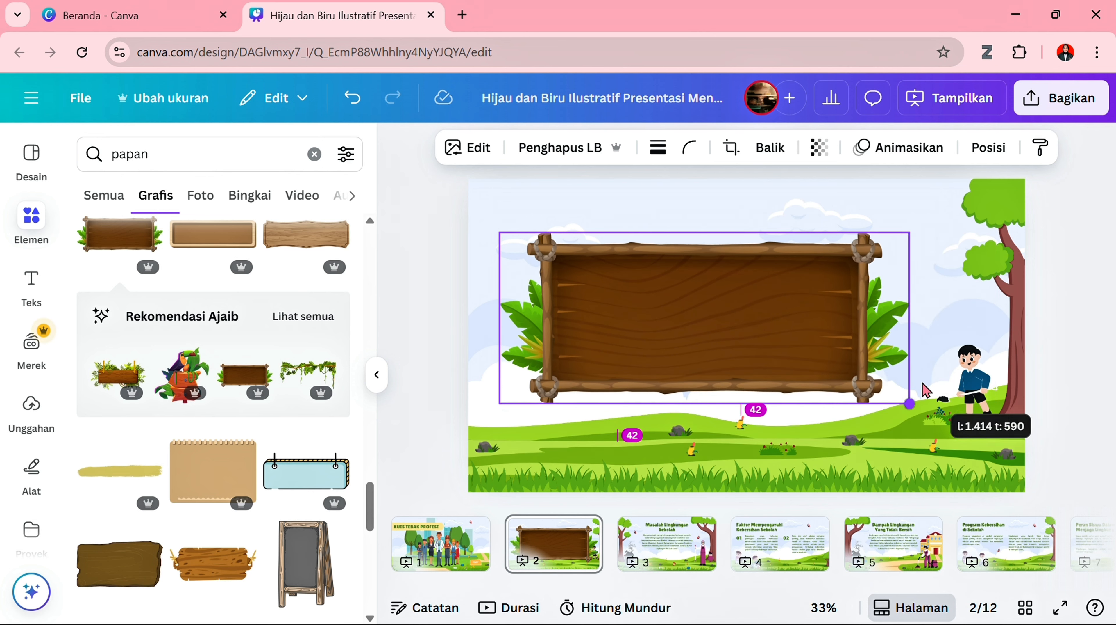
- Delete the boy figure beside the tree on page 2
{"action": "left_click", "coordinate": [968, 385]}
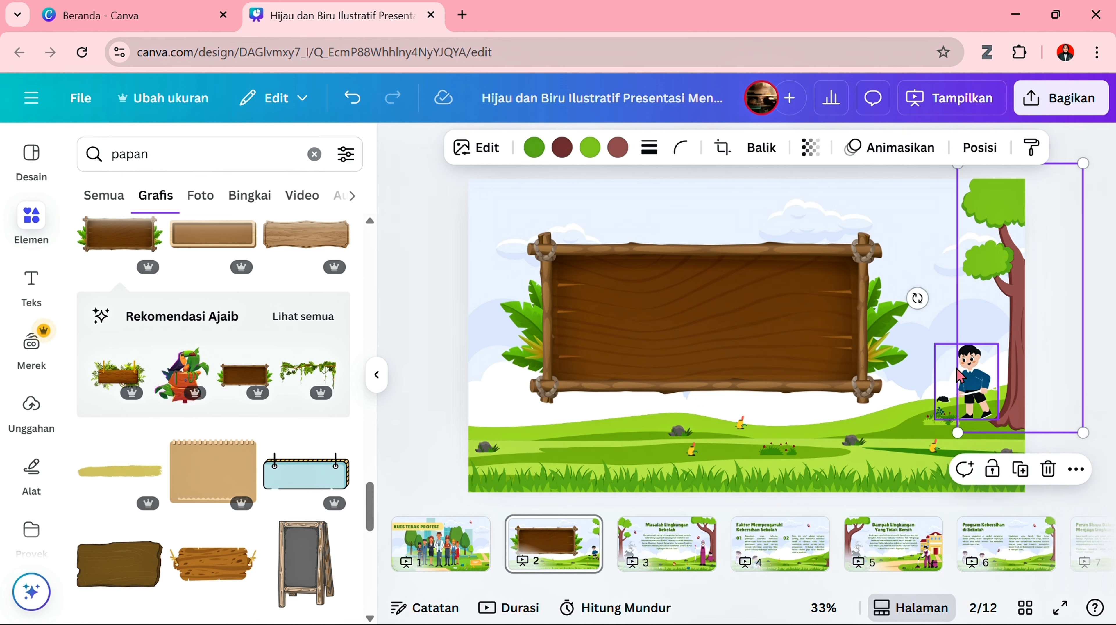
{"action": "left_click", "coordinate": [961, 375]}
{"action": "key", "text": "Delete"}
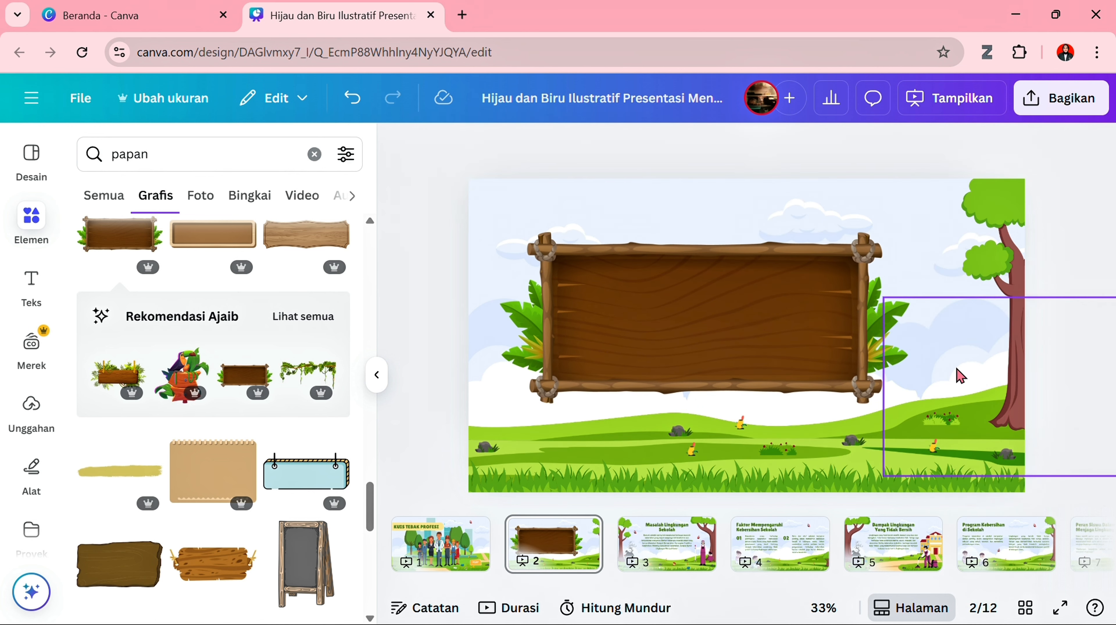
- Enlarge the wooden board on page 2 to nearly the full page width and delete the tree beside it
{"action": "left_click", "coordinate": [849, 358]}
{"action": "left_click_drag", "start_coordinate": [929, 238], "coordinate": [991, 241]}
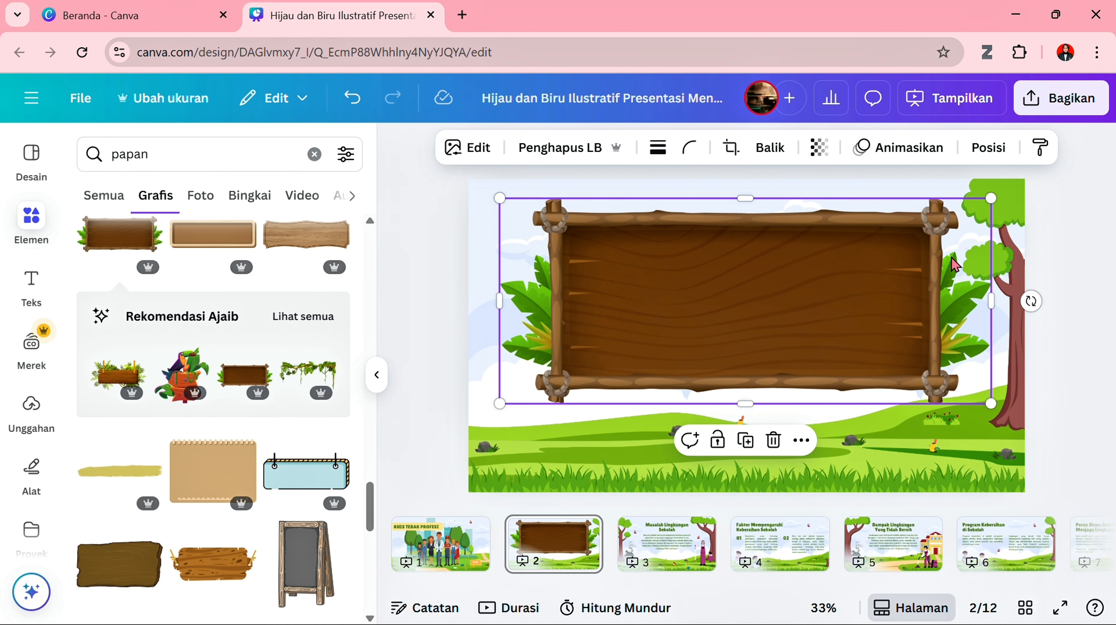
{"action": "left_click", "coordinate": [959, 264]}
{"action": "key", "text": "Delete"}
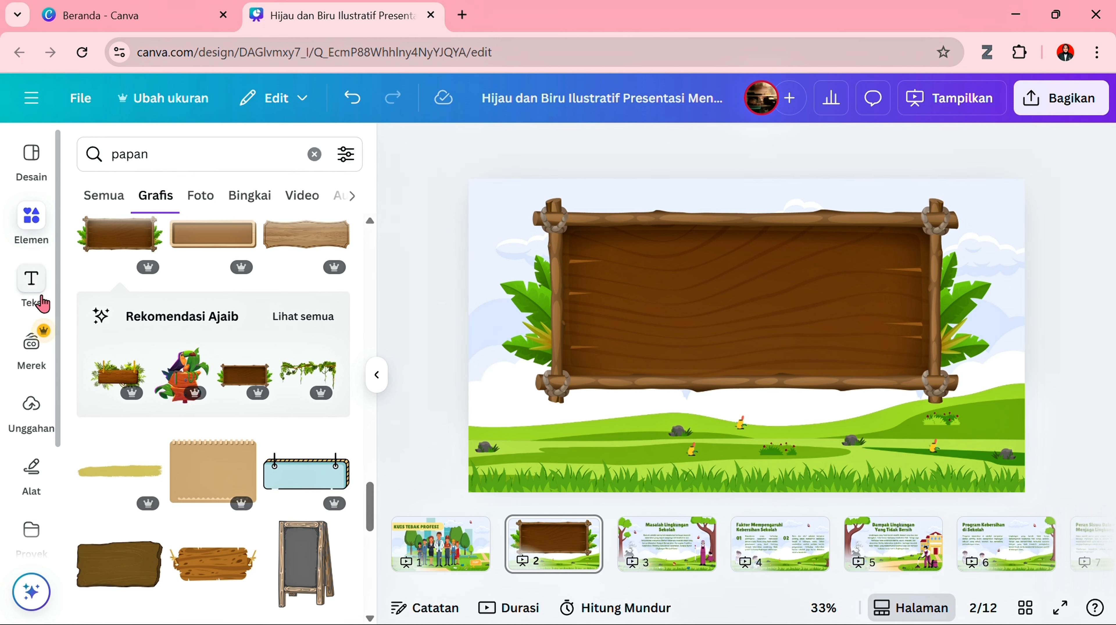
- Add a new text box over the wooden board and scale its text down to size 51
{"action": "left_click", "coordinate": [33, 293]}
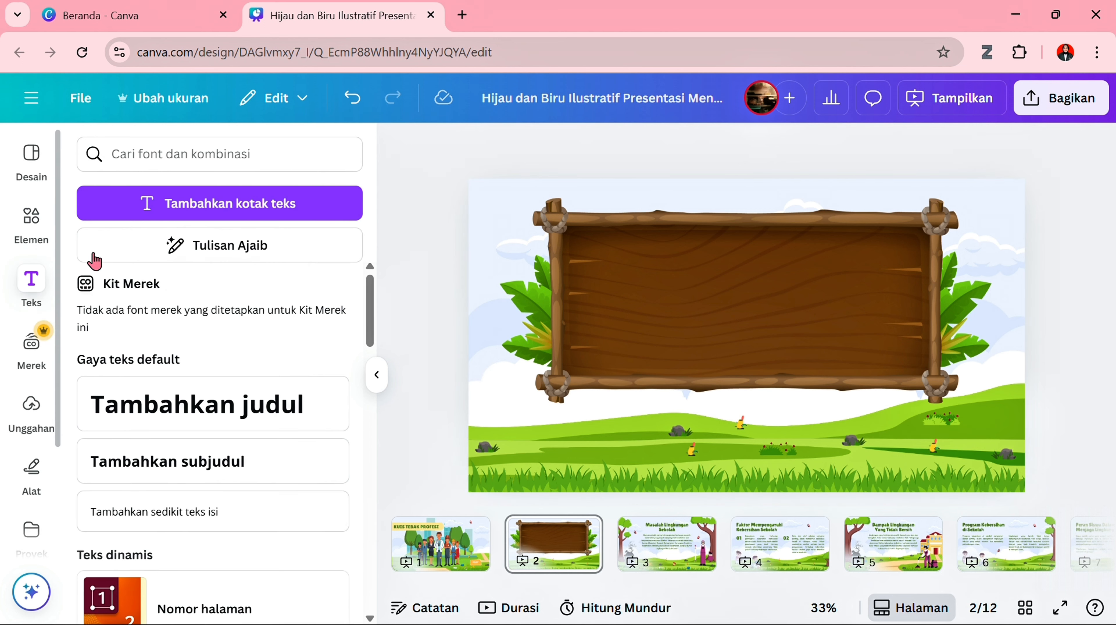
{"action": "left_click", "coordinate": [231, 205]}
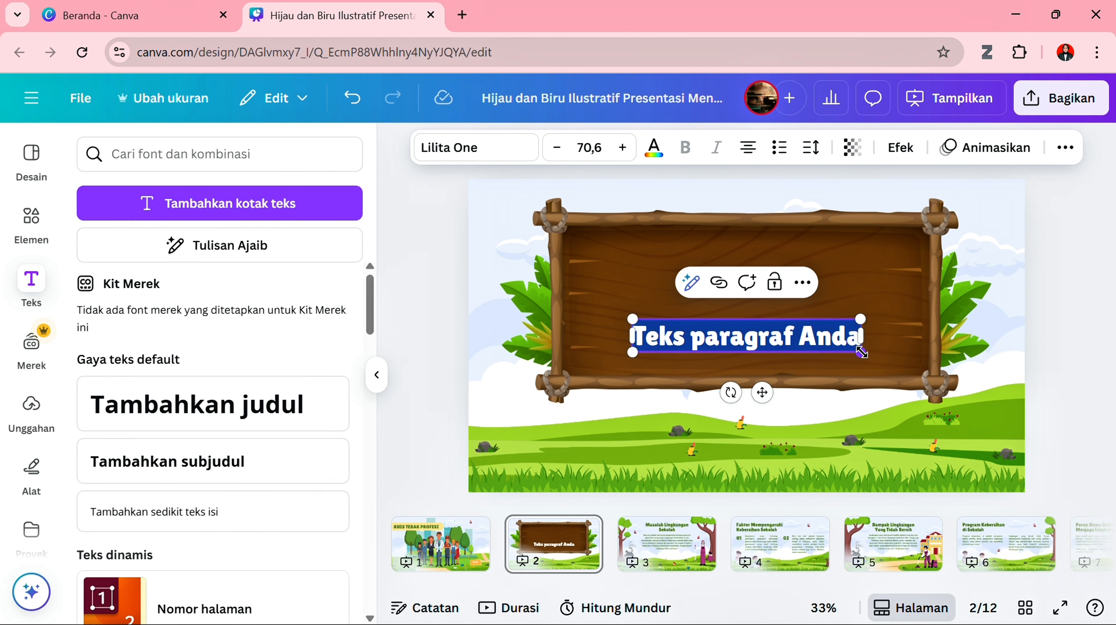
{"action": "left_click_drag", "start_coordinate": [862, 352], "coordinate": [800, 343]}
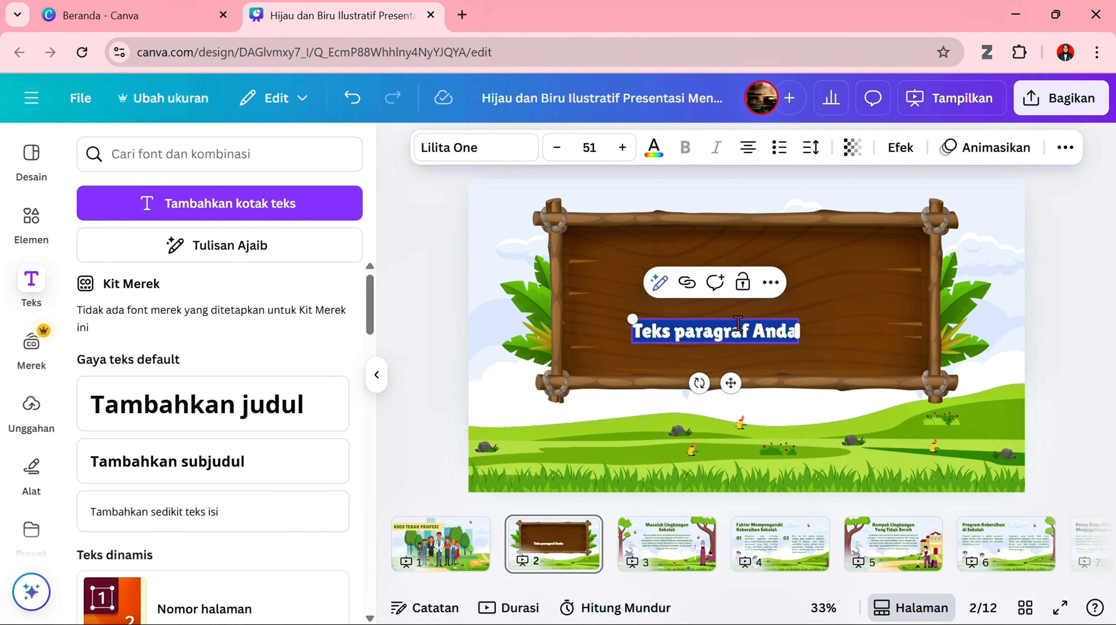
- Enter "Siapakah yang memakai jas putih dan membantu orang yang sakit ?" in the text box, narrow it to the board's width and centre it there
{"action": "type", "text": "Siapak"}
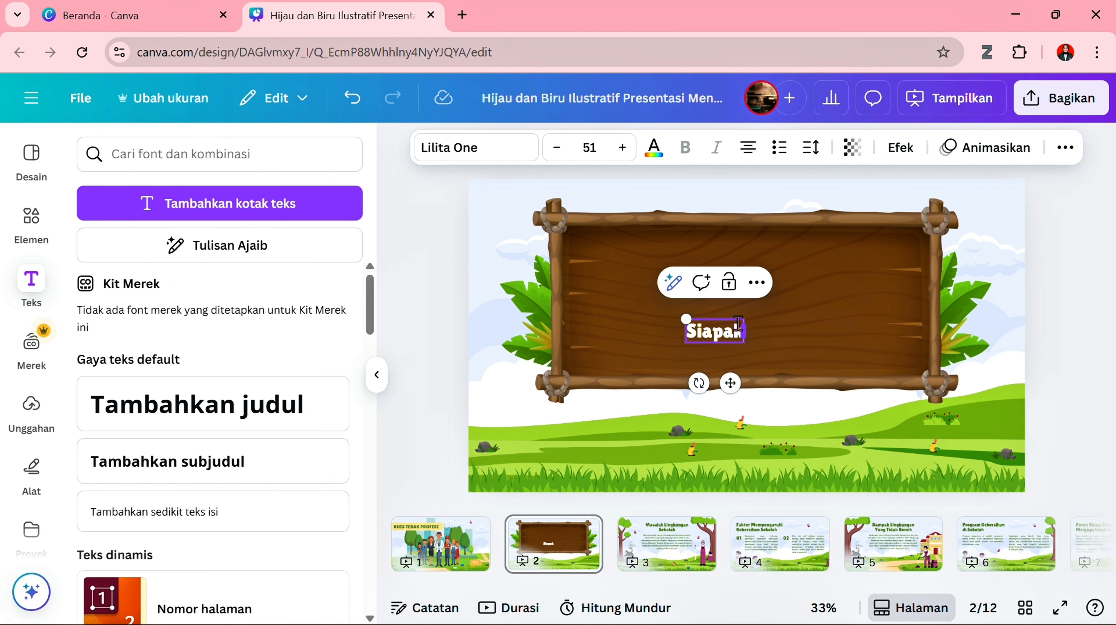
{"action": "type", "text": "an yang memakai"}
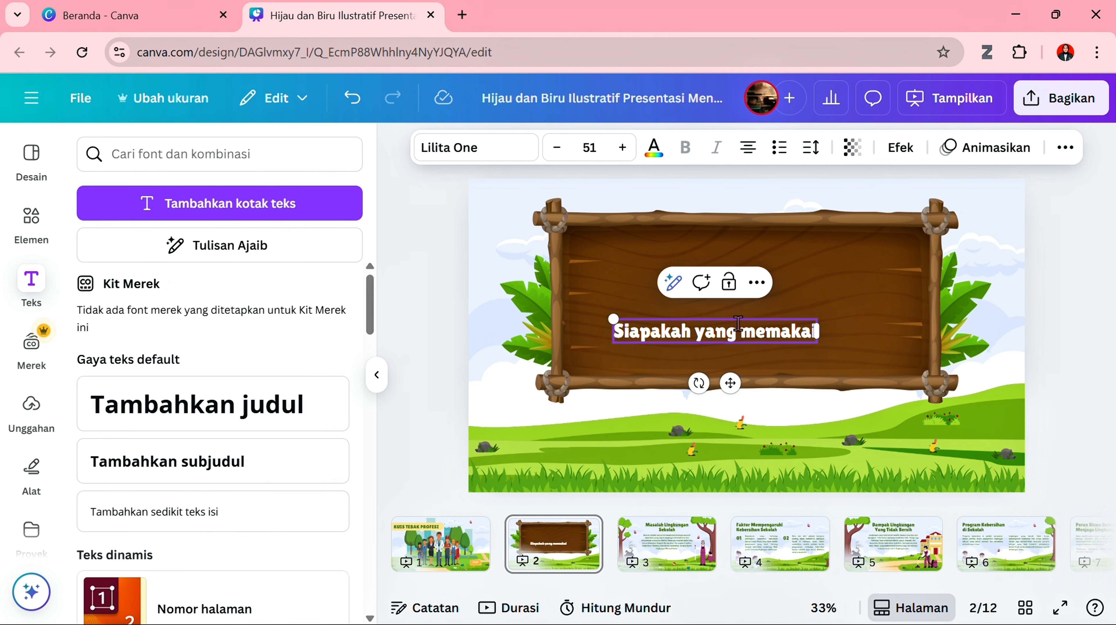
{"action": "type", "text": " jas puti"}
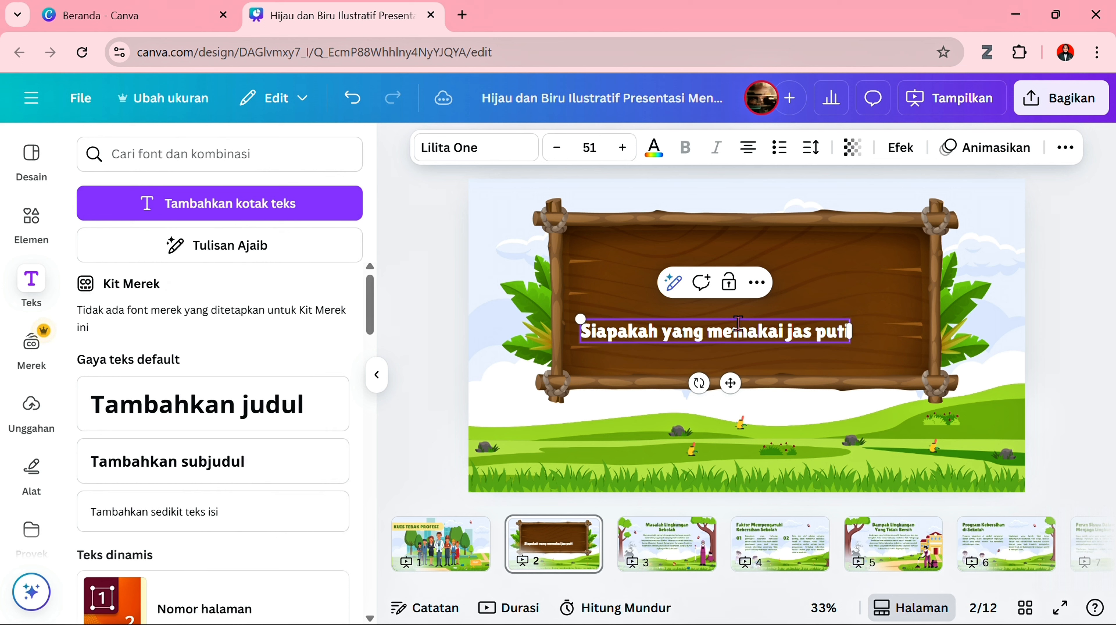
{"action": "type", "text": "h"}
{"action": "type", "text": " dan"}
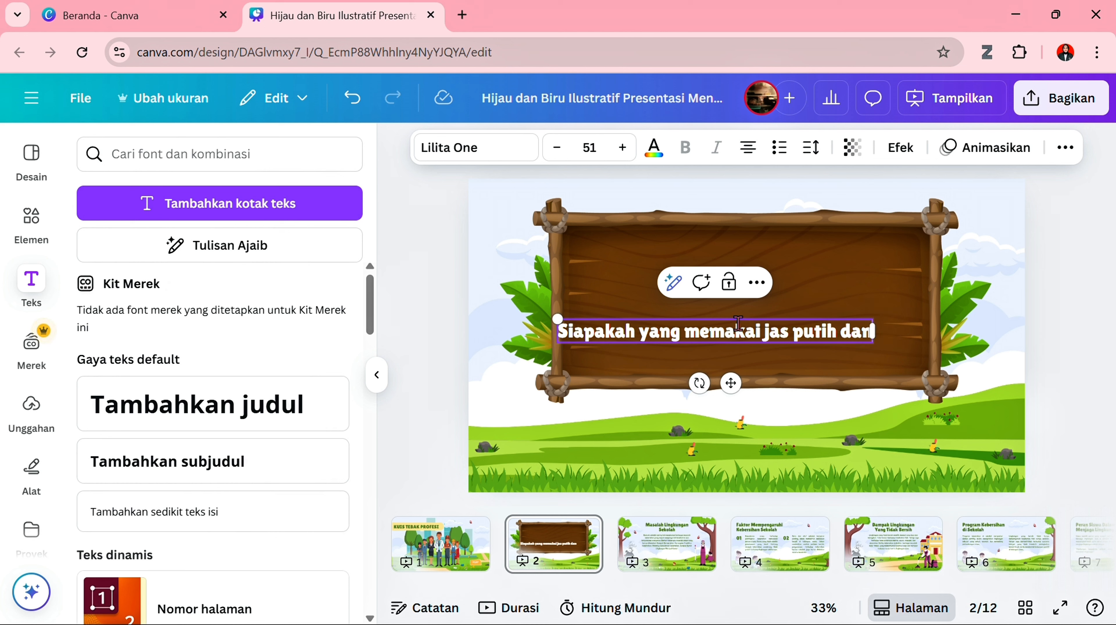
{"action": "type", "text": " membartu"}
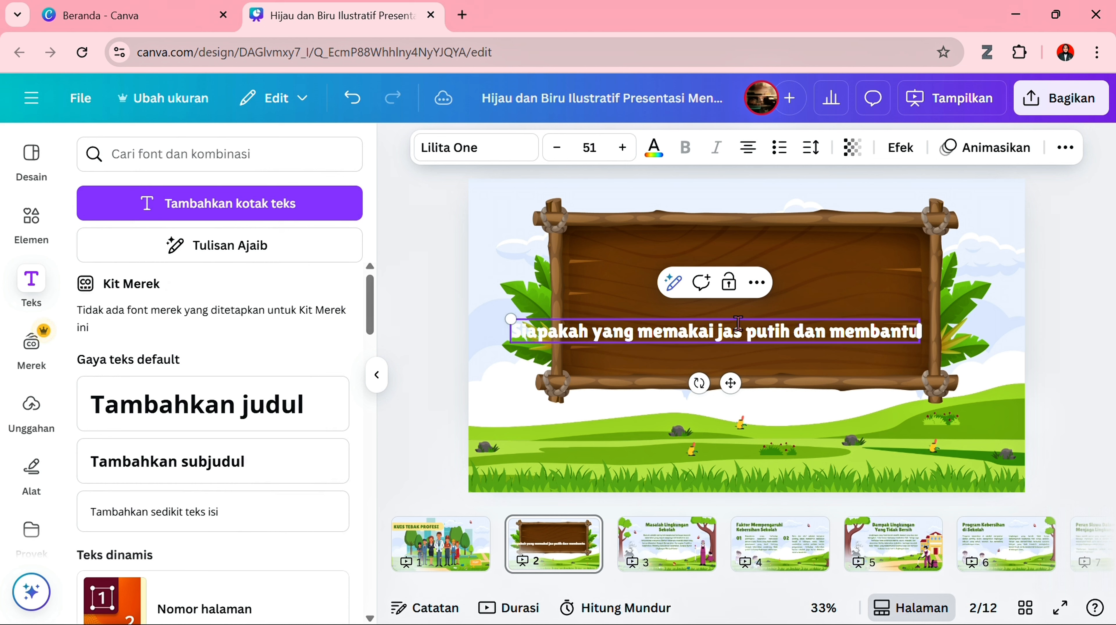
{"action": "type", "text": " orang yang"}
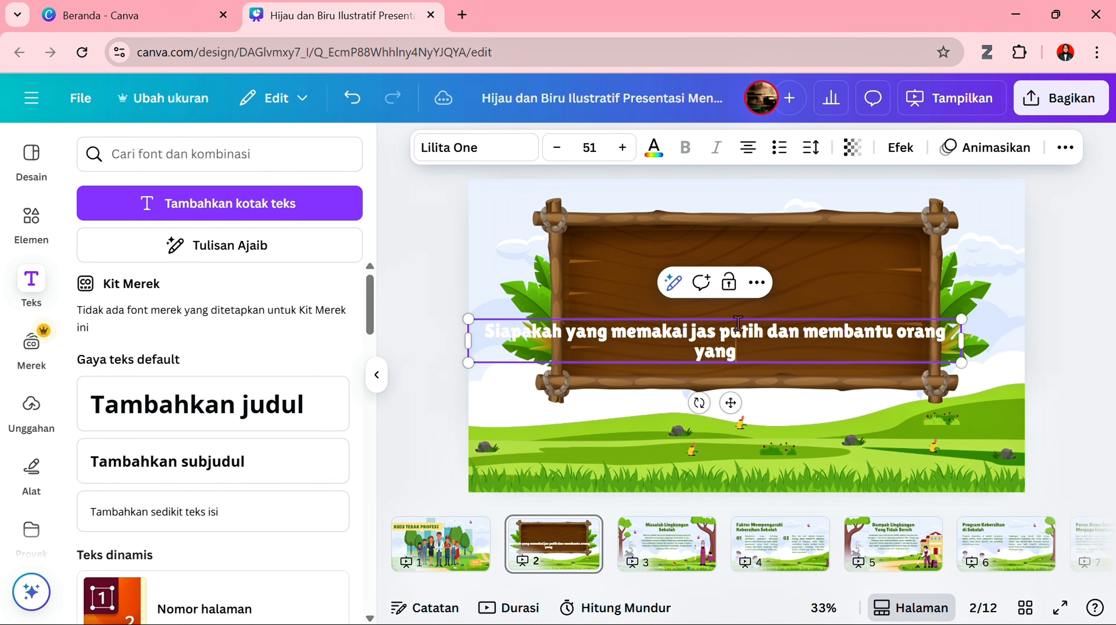
{"action": "type", "text": " sakit ?"}
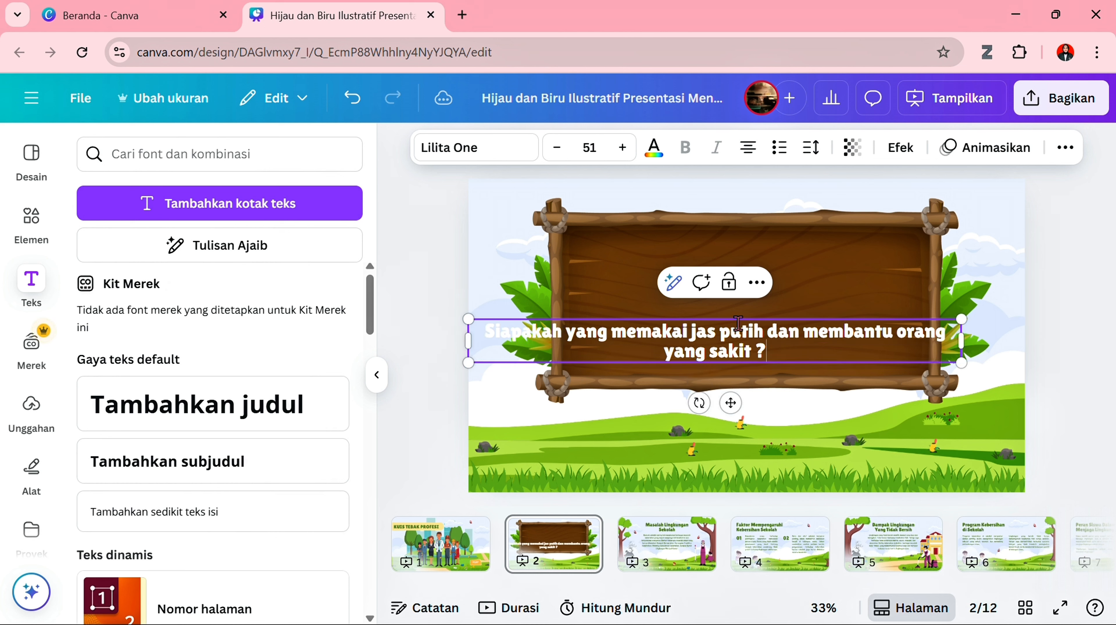
{"action": "left_click_drag", "start_coordinate": [963, 342], "coordinate": [844, 341]}
{"action": "left_click_drag", "start_coordinate": [668, 402], "coordinate": [758, 375]}
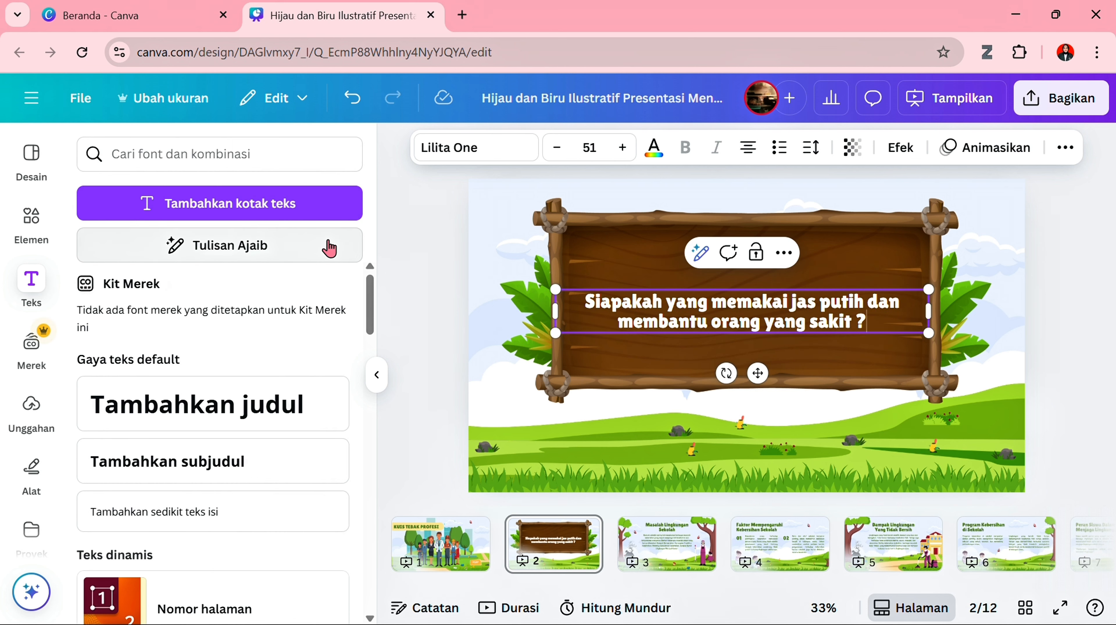
- Replace the element search with "button" to find button graphics
{"action": "left_click", "coordinate": [29, 223]}
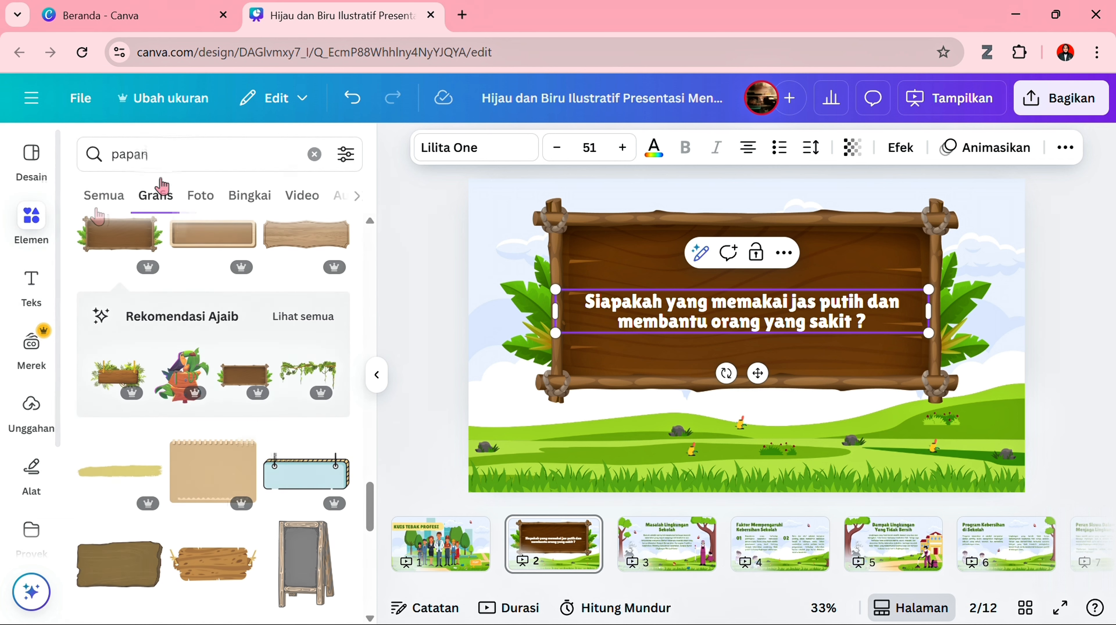
{"action": "left_click", "coordinate": [192, 154]}
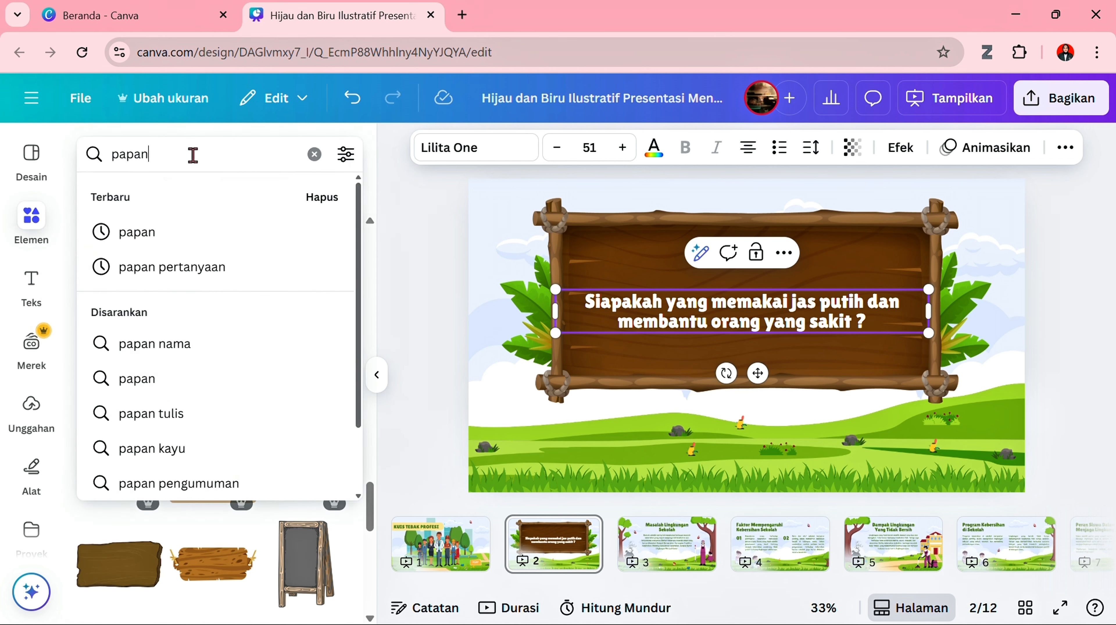
{"action": "key", "text": "BackSpace"}
{"action": "key", "text": "BackSpace"}
{"action": "key", "text": "BackSpace"}
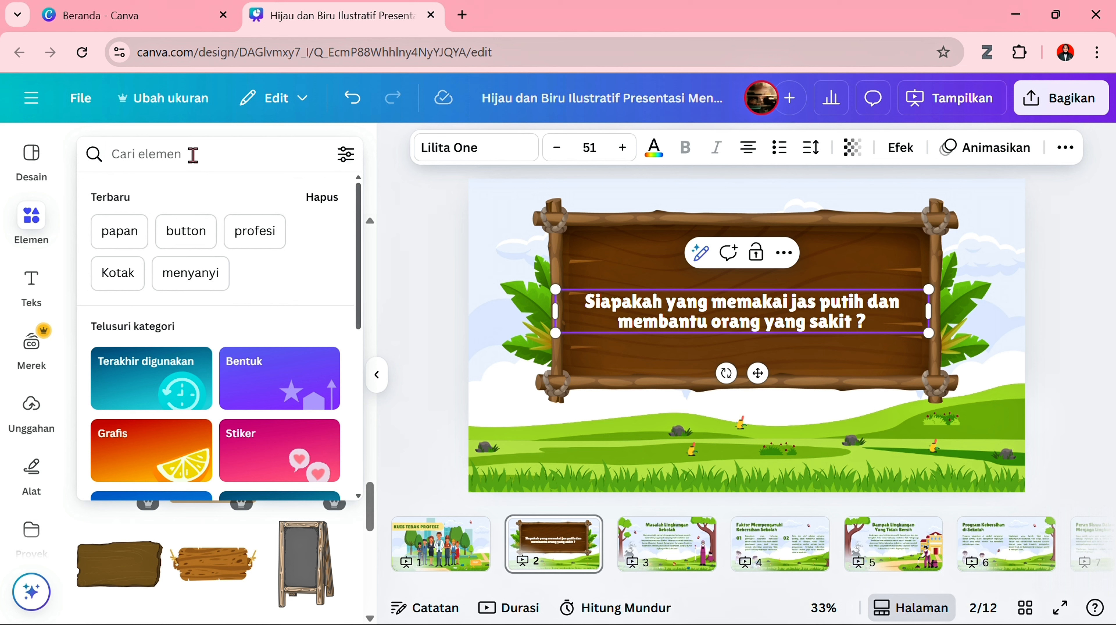
{"action": "type", "text": "buu"}
{"action": "key", "text": "BackSpace"}
{"action": "type", "text": "t"}
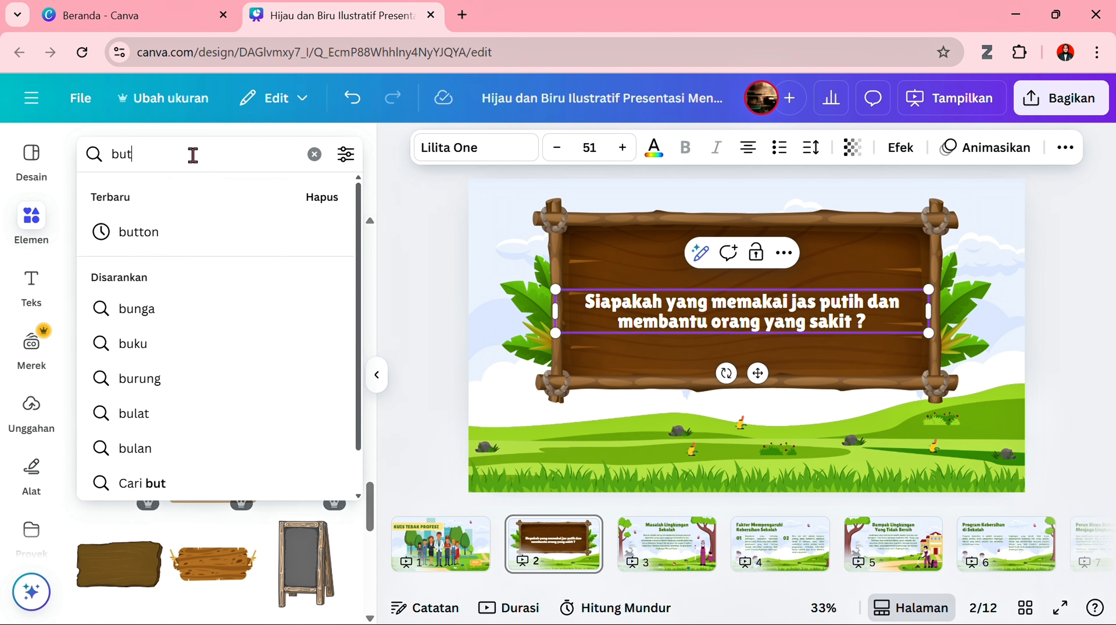
{"action": "left_click", "coordinate": [192, 234]}
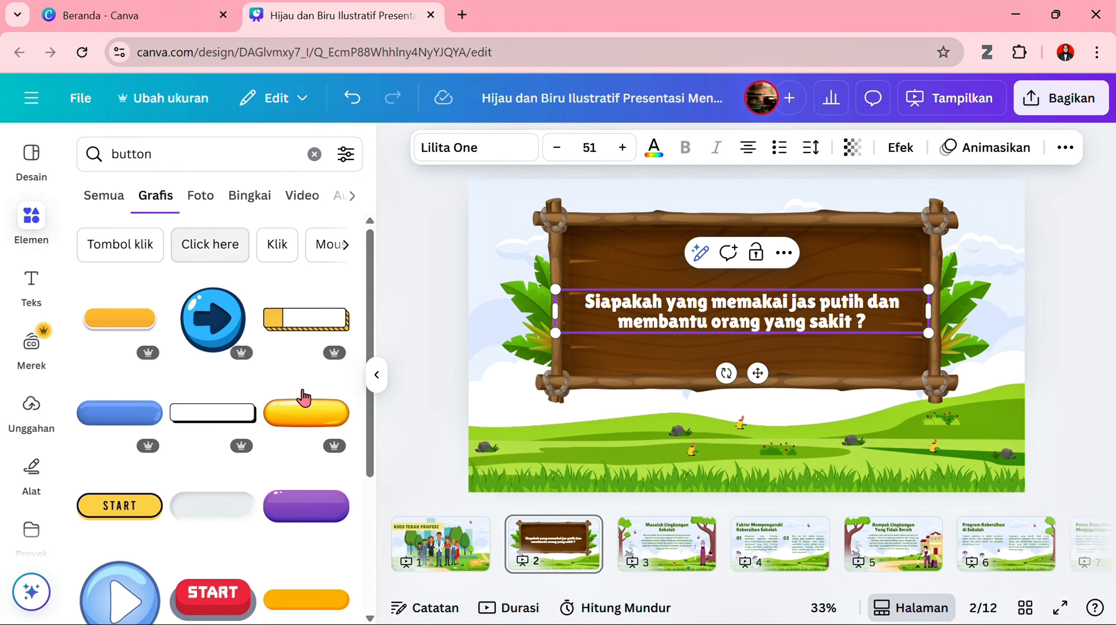
- Add the glossy yellow-orange rounded button to page 2, shrink it and place it below the board's left end
{"action": "left_click", "coordinate": [309, 419]}
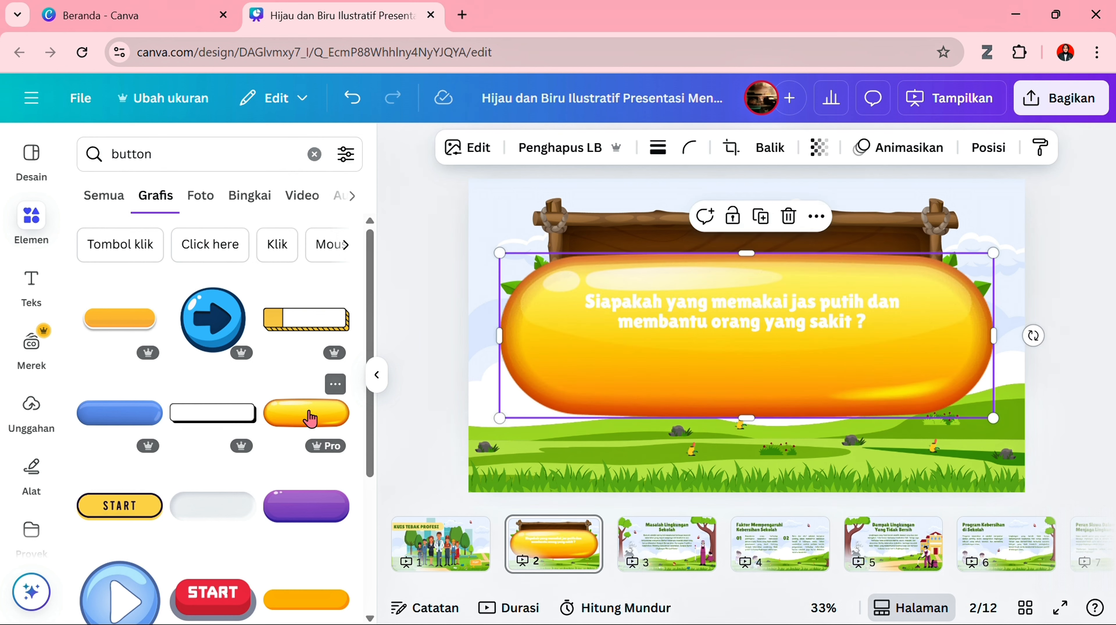
{"action": "left_click_drag", "start_coordinate": [993, 255], "coordinate": [590, 422]}
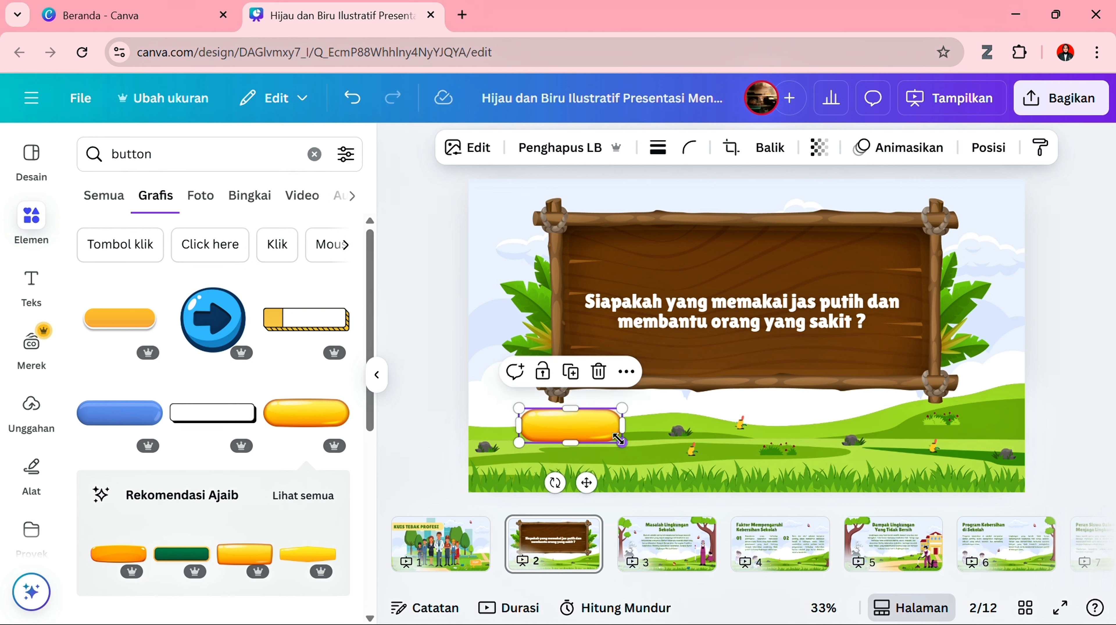
{"action": "left_click_drag", "start_coordinate": [620, 437], "coordinate": [629, 439]}
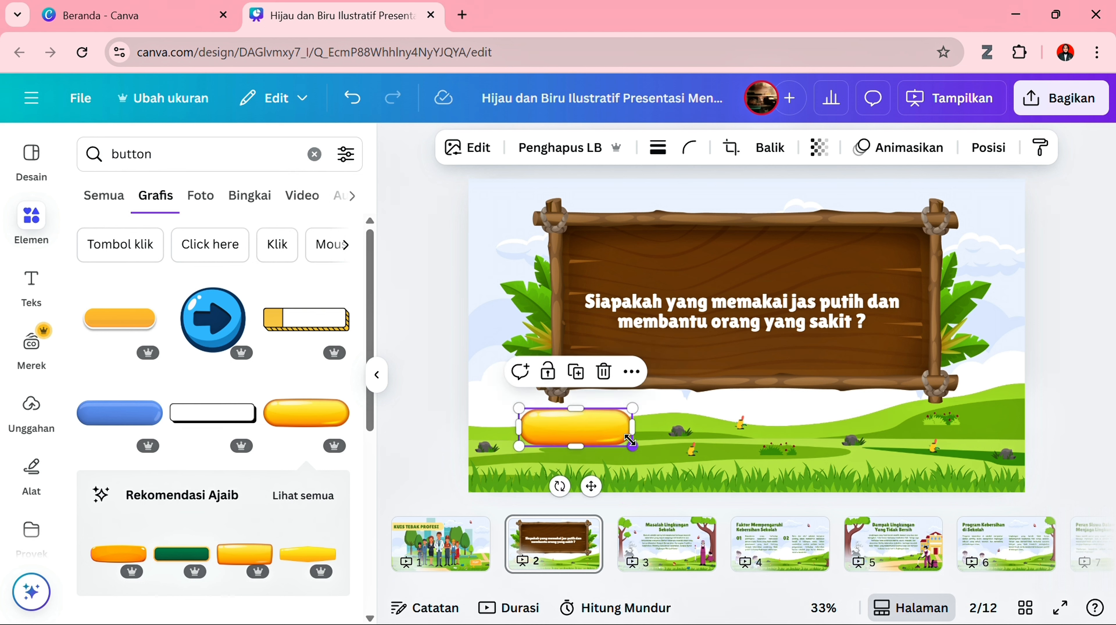
- Duplicate the yellow button twice to form an evenly spaced row of three below the board
{"action": "left_click", "coordinate": [569, 380]}
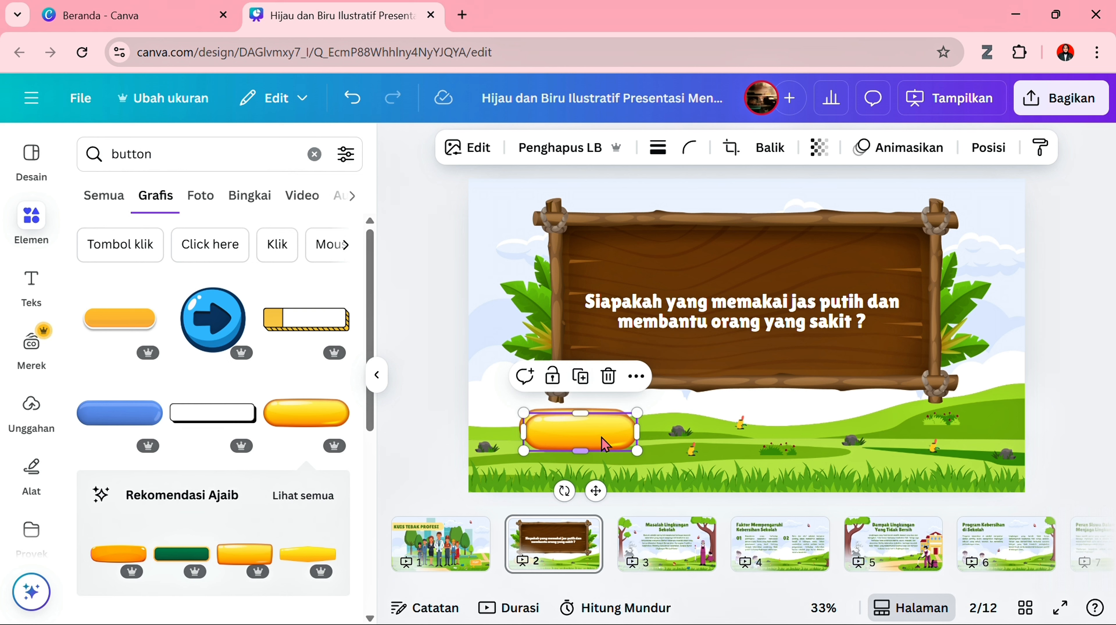
{"action": "left_click_drag", "start_coordinate": [607, 441], "coordinate": [768, 428]}
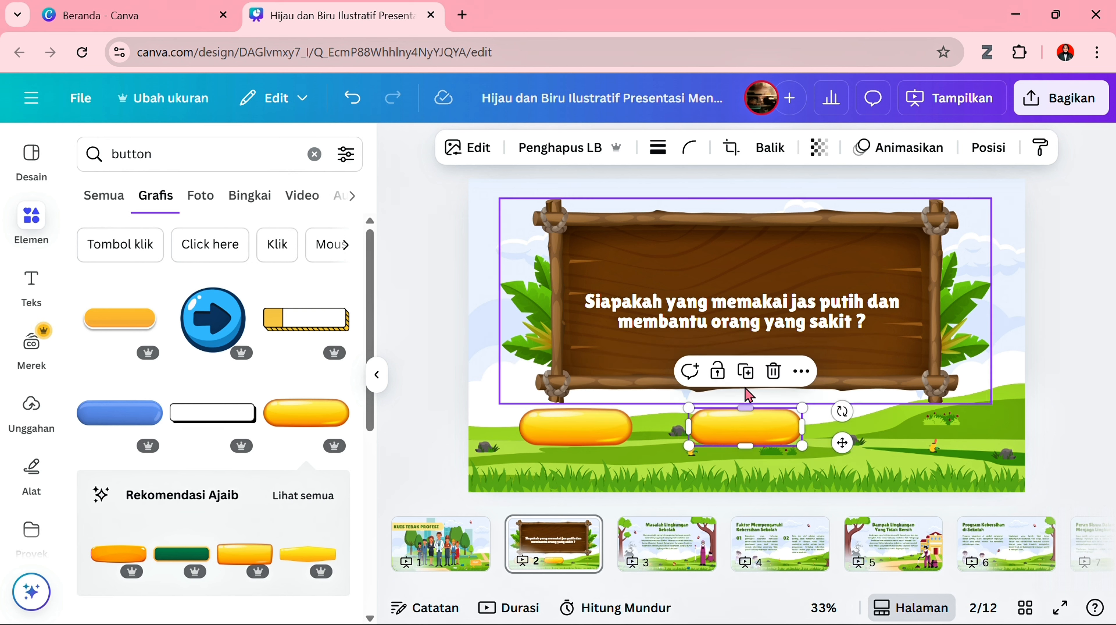
{"action": "left_click", "coordinate": [746, 372]}
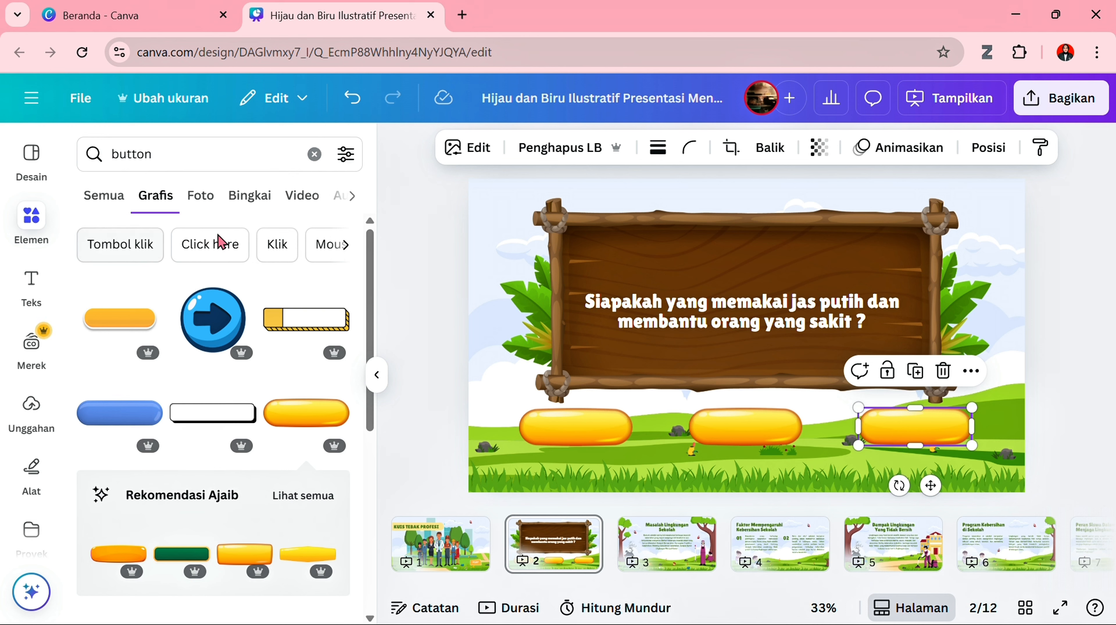
- Add the dark green button with an orange border, shrink it and centre it above the question text
{"action": "scroll", "coordinate": [161, 363], "scroll_direction": "down", "scroll_amount": 5}
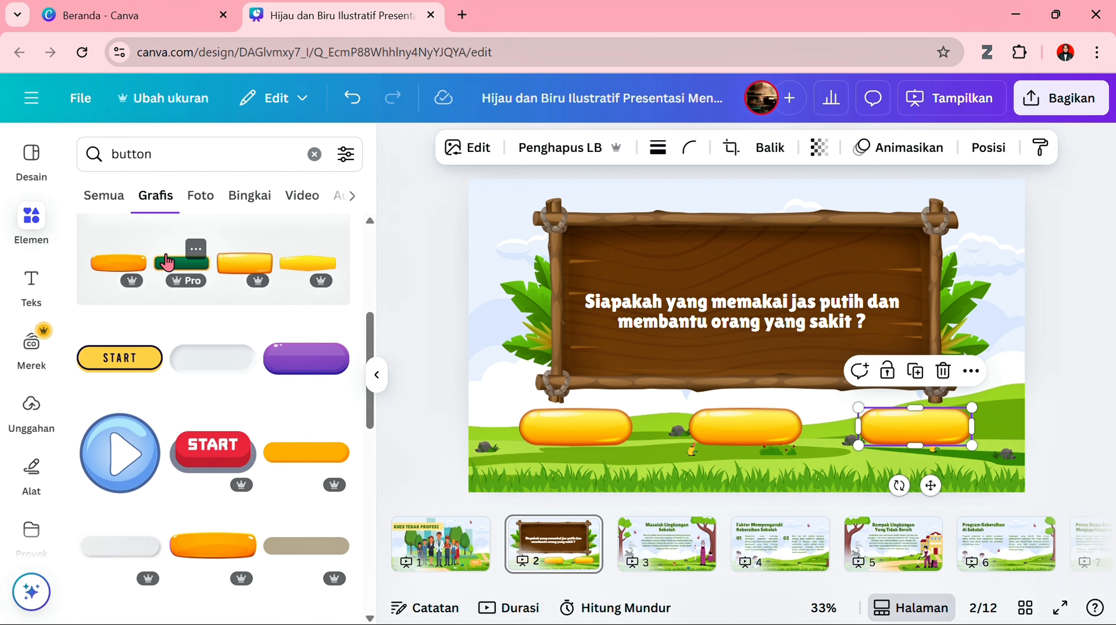
{"action": "left_click", "coordinate": [168, 263]}
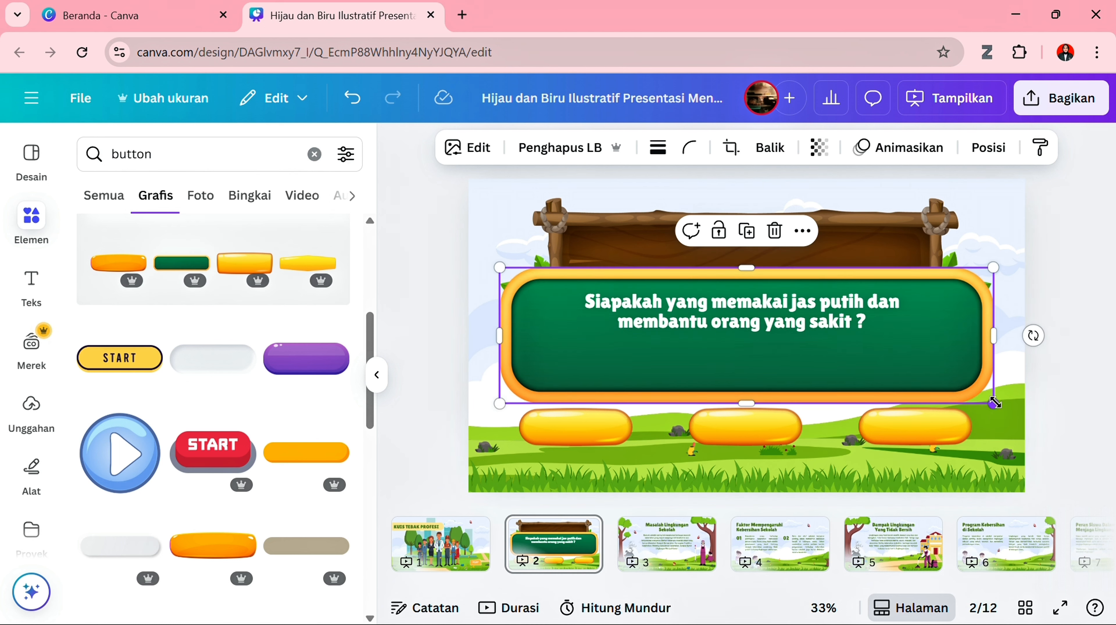
{"action": "left_click_drag", "start_coordinate": [996, 403], "coordinate": [773, 264]}
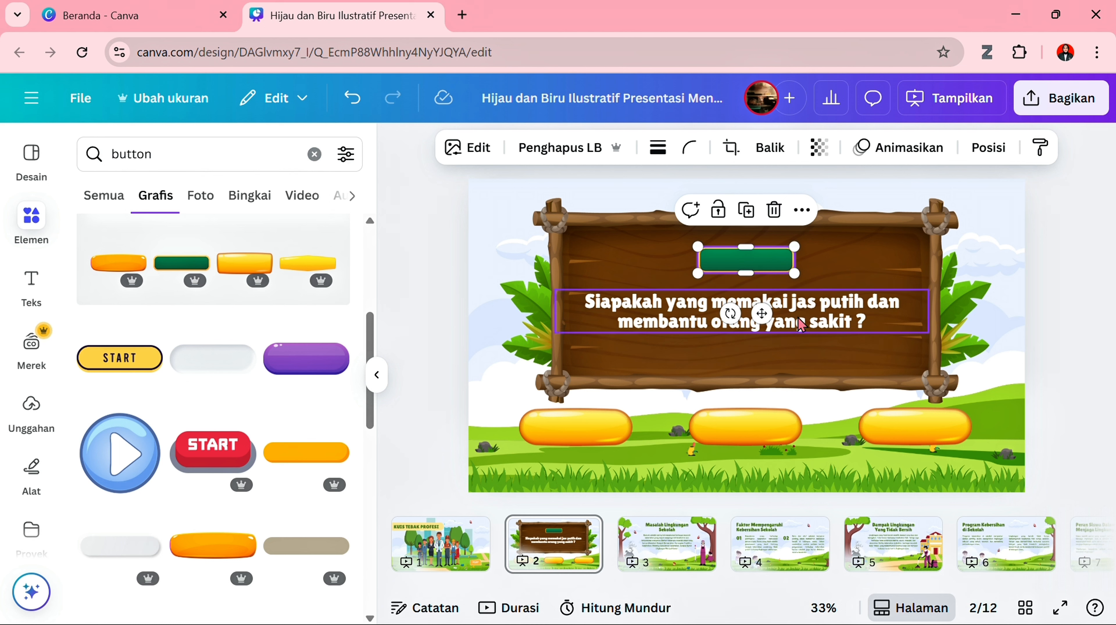
- Duplicate the question text, move the copy up towards the green button and change its wording to "Soal 1"
{"action": "left_click", "coordinate": [770, 292]}
{"action": "left_click", "coordinate": [769, 261]}
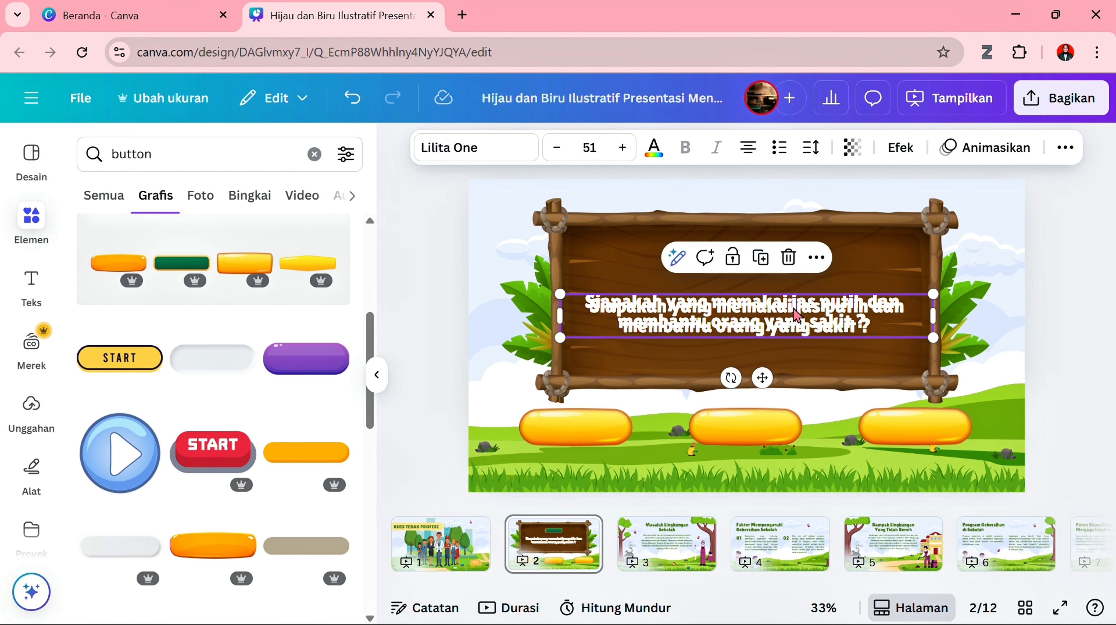
{"action": "left_click_drag", "start_coordinate": [787, 306], "coordinate": [791, 282]}
{"action": "double_click", "coordinate": [786, 275]}
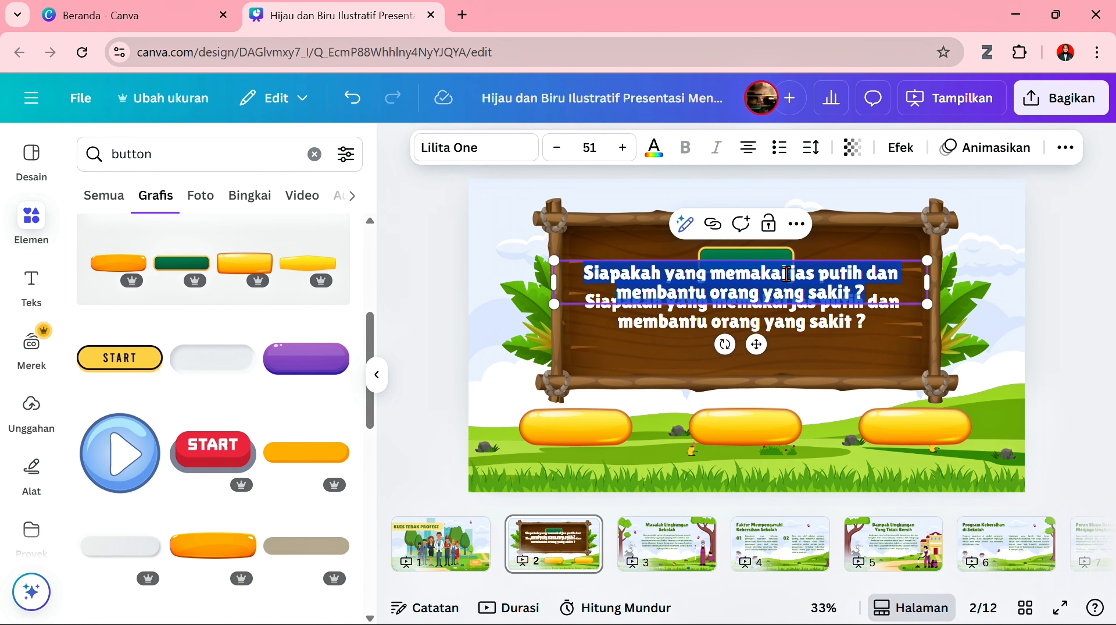
{"action": "type", "text": "Soal 1"}
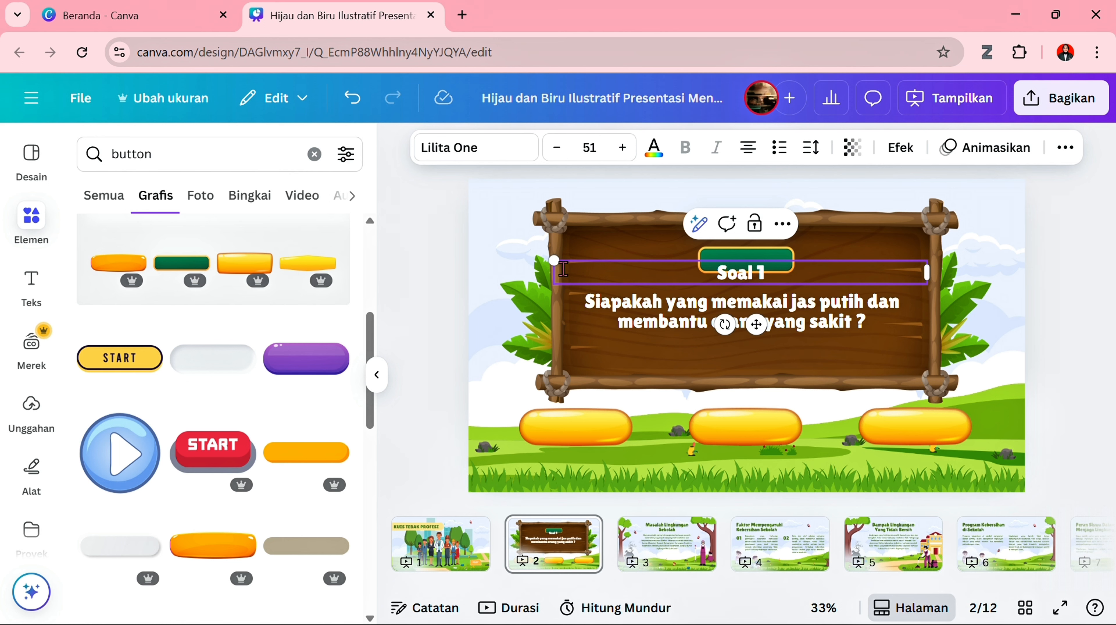
- Scale the "Soal 1" text down to size 36,3 and centre it on the green button
{"action": "left_click_drag", "start_coordinate": [555, 263], "coordinate": [662, 267]}
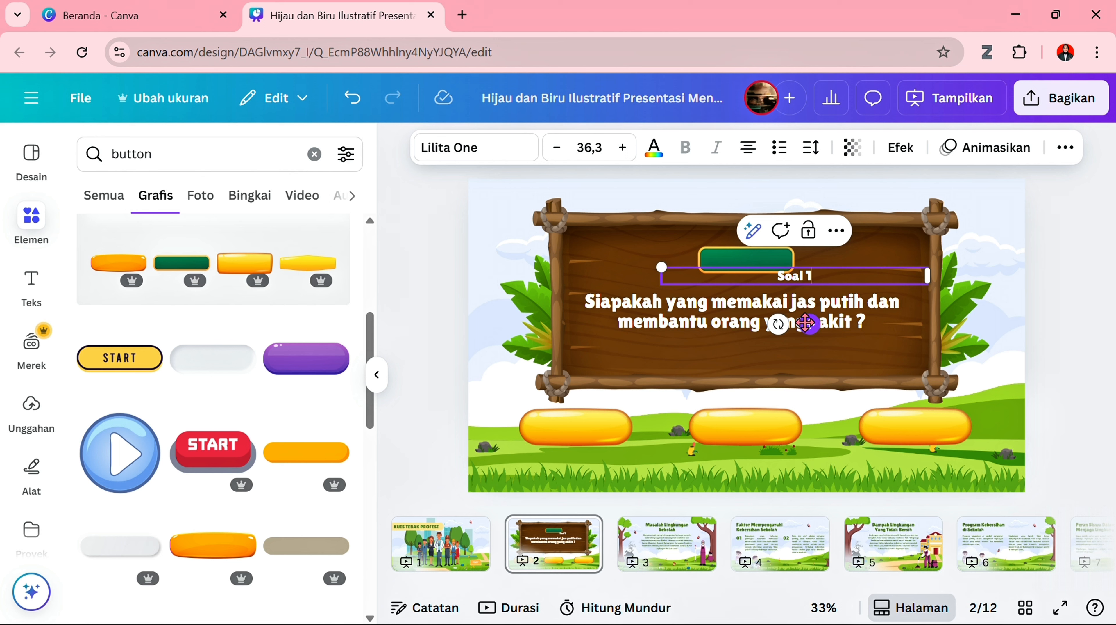
{"action": "left_click_drag", "start_coordinate": [805, 323], "coordinate": [763, 305]}
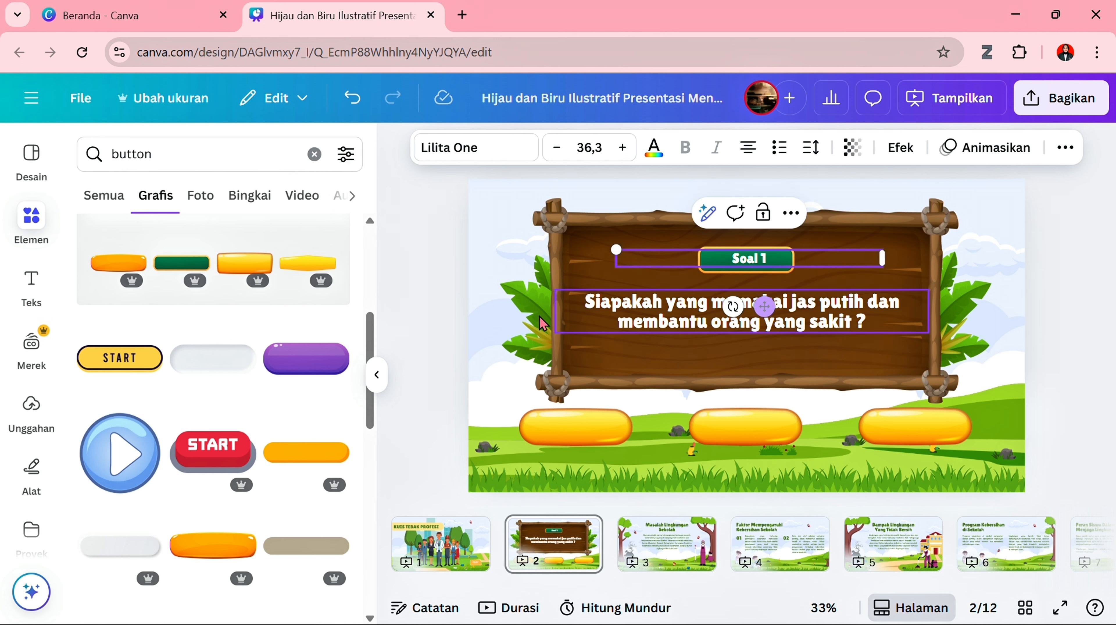
{"action": "left_click", "coordinate": [405, 306]}
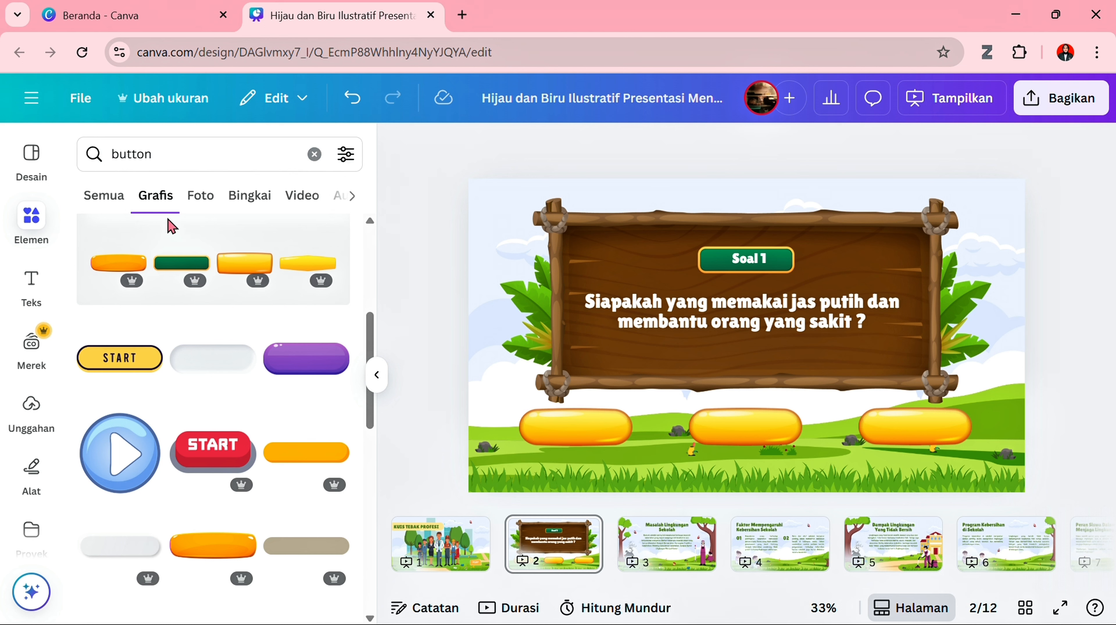
- Duplicate the question text, move the copy just below the original and change its wording to "POLISI"
{"action": "left_click", "coordinate": [35, 289]}
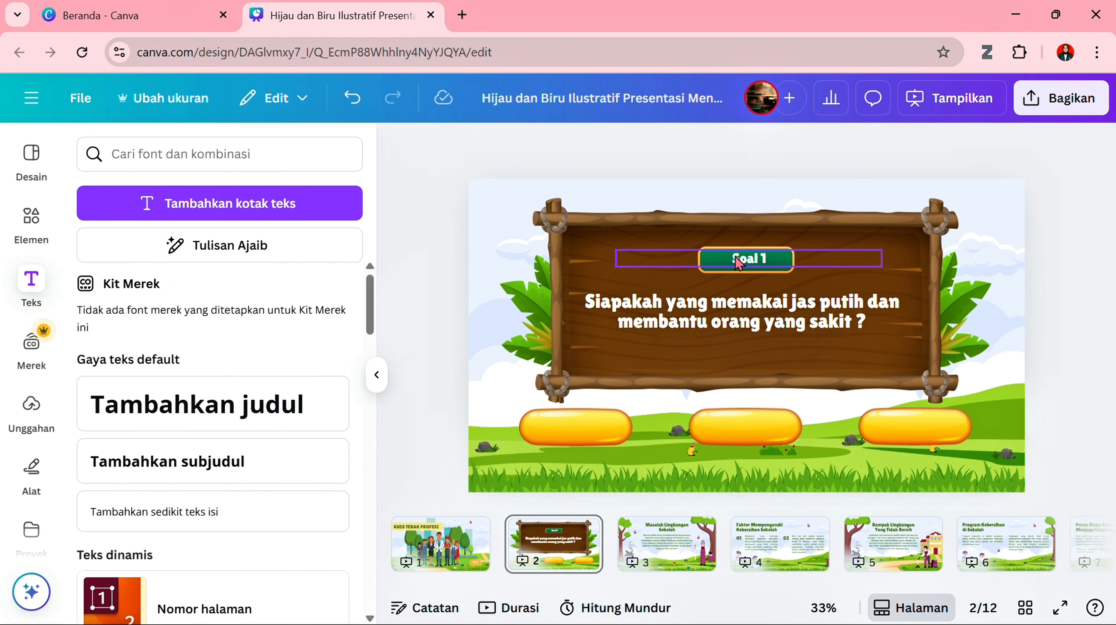
{"action": "left_click", "coordinate": [747, 307]}
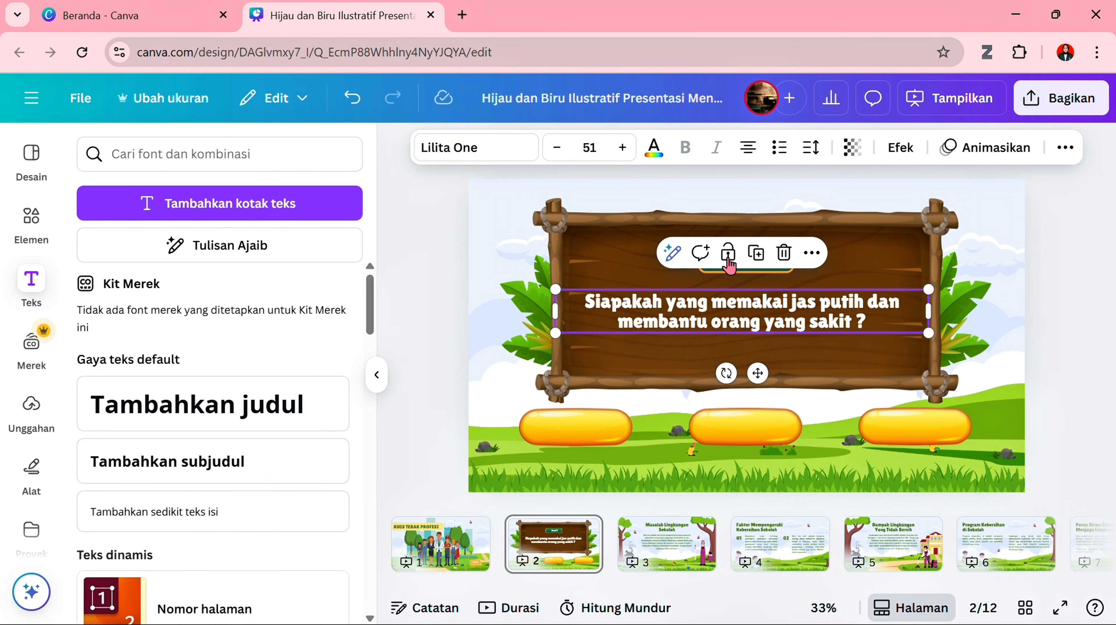
{"action": "left_click", "coordinate": [751, 253]}
{"action": "left_click_drag", "start_coordinate": [850, 323], "coordinate": [789, 374]}
{"action": "double_click", "coordinate": [786, 369]}
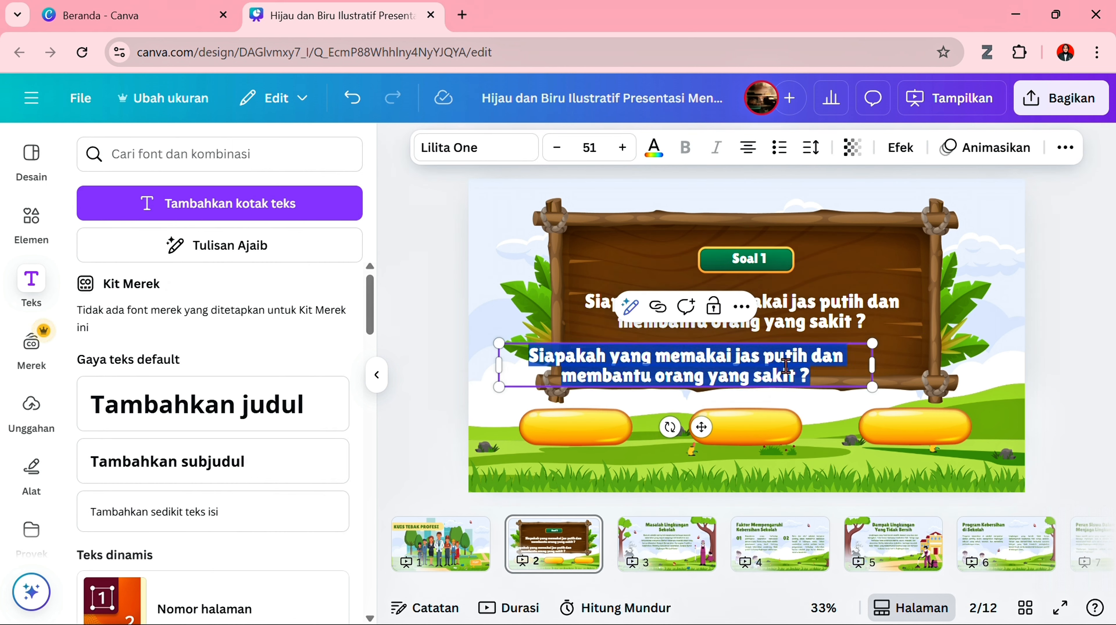
{"action": "type", "text": "POL"}
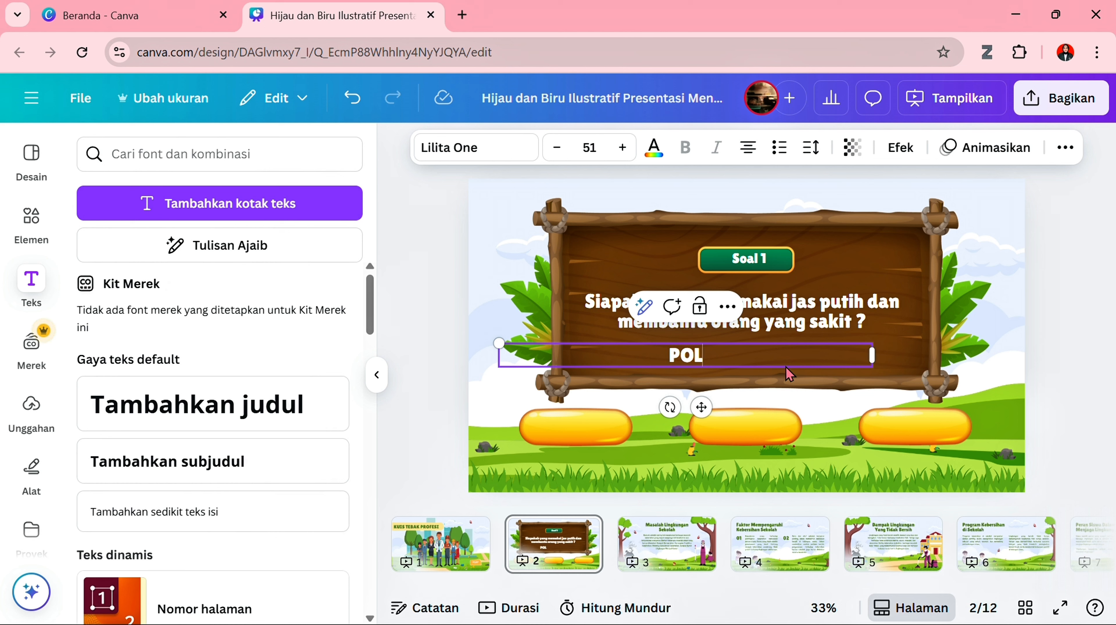
{"action": "type", "text": "ISI"}
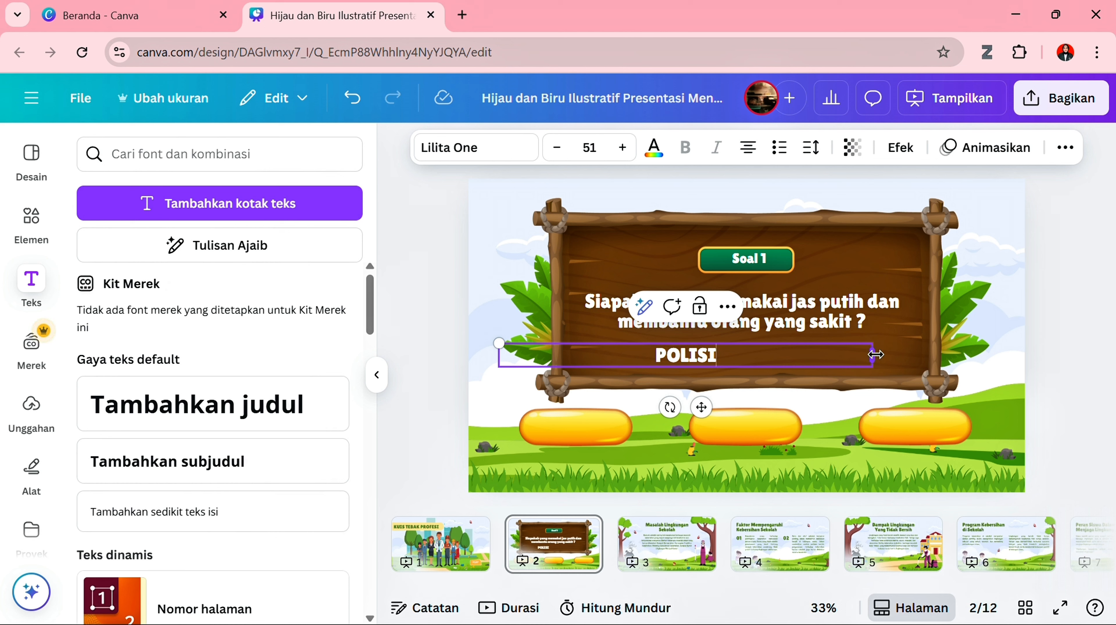
- Narrow the "POLISI" text box to fit its word and centre it on the first yellow button
{"action": "left_click_drag", "start_coordinate": [876, 354], "coordinate": [597, 350]}
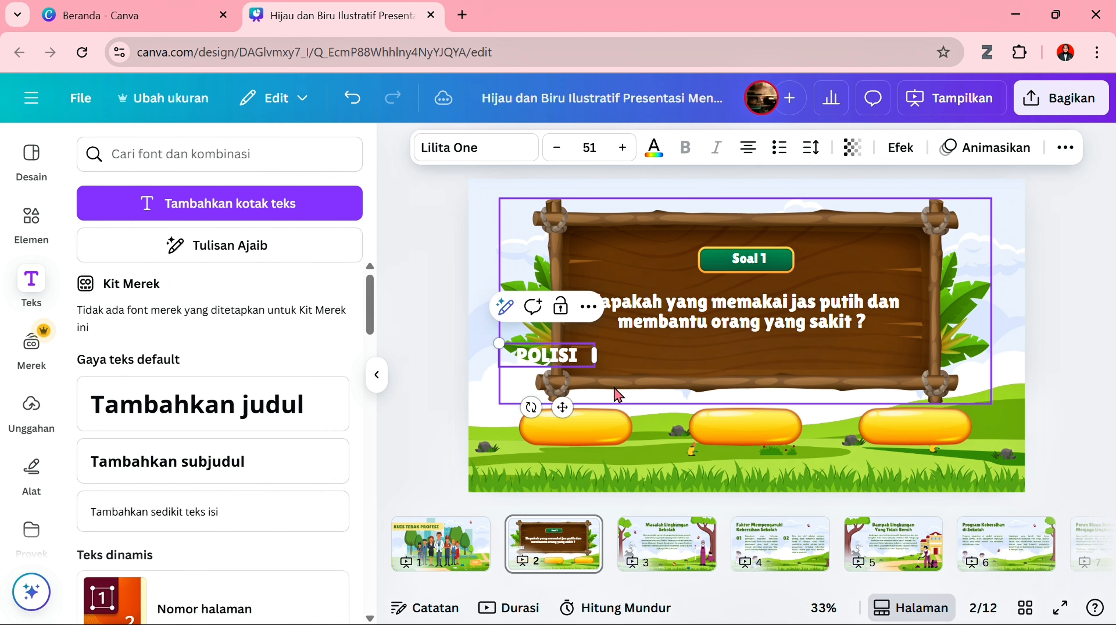
{"action": "left_click_drag", "start_coordinate": [563, 401], "coordinate": [588, 478]}
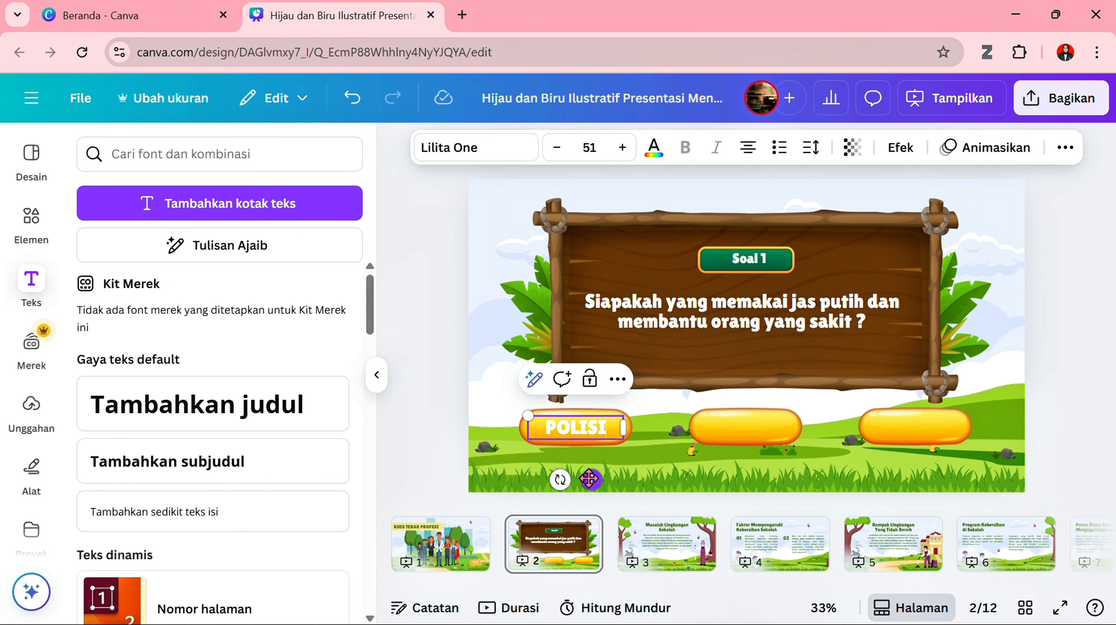
{"action": "left_click", "coordinate": [613, 426]}
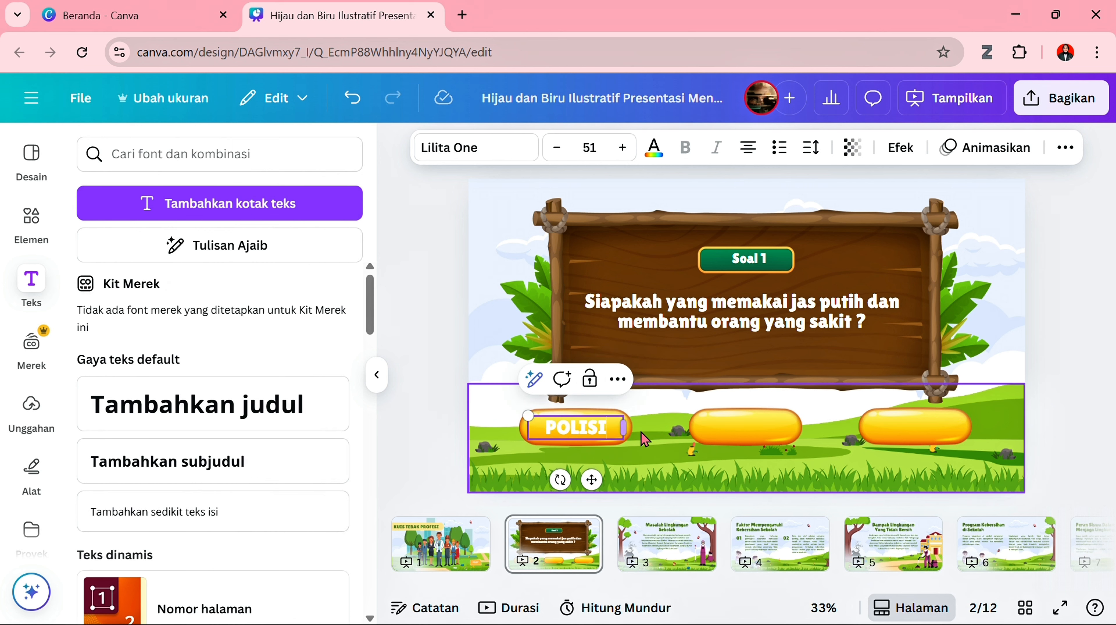
- Duplicate the "POLISI" label onto the middle yellow button and change the copy's wording to "DOKTER"
{"action": "left_click", "coordinate": [591, 437]}
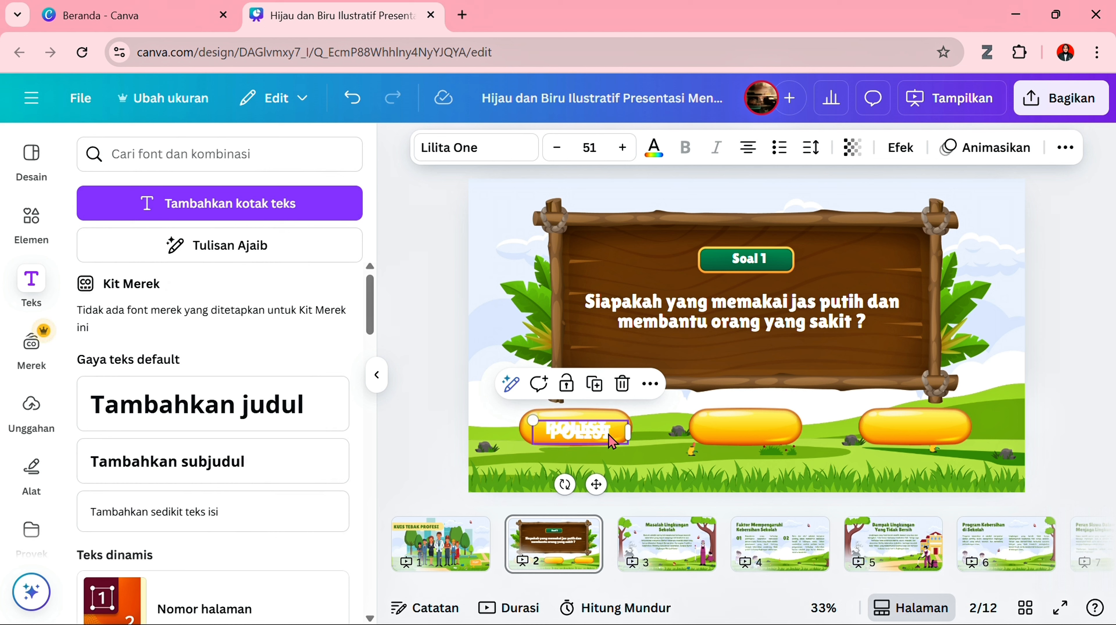
{"action": "left_click_drag", "start_coordinate": [612, 438], "coordinate": [774, 427]}
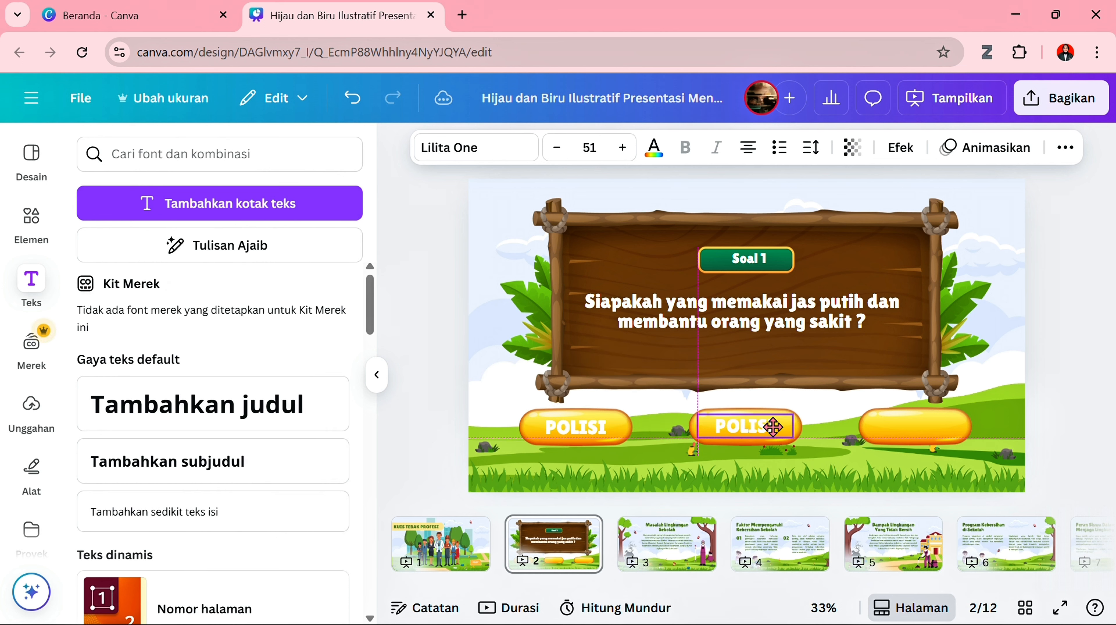
{"action": "double_click", "coordinate": [773, 427]}
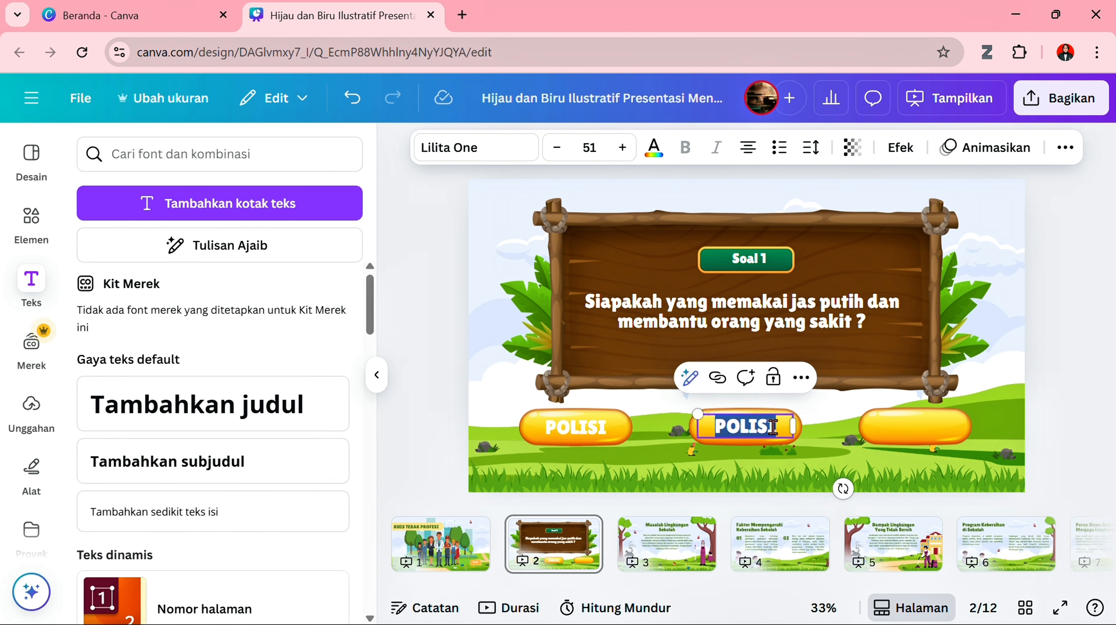
{"action": "type", "text": "DOKTER"}
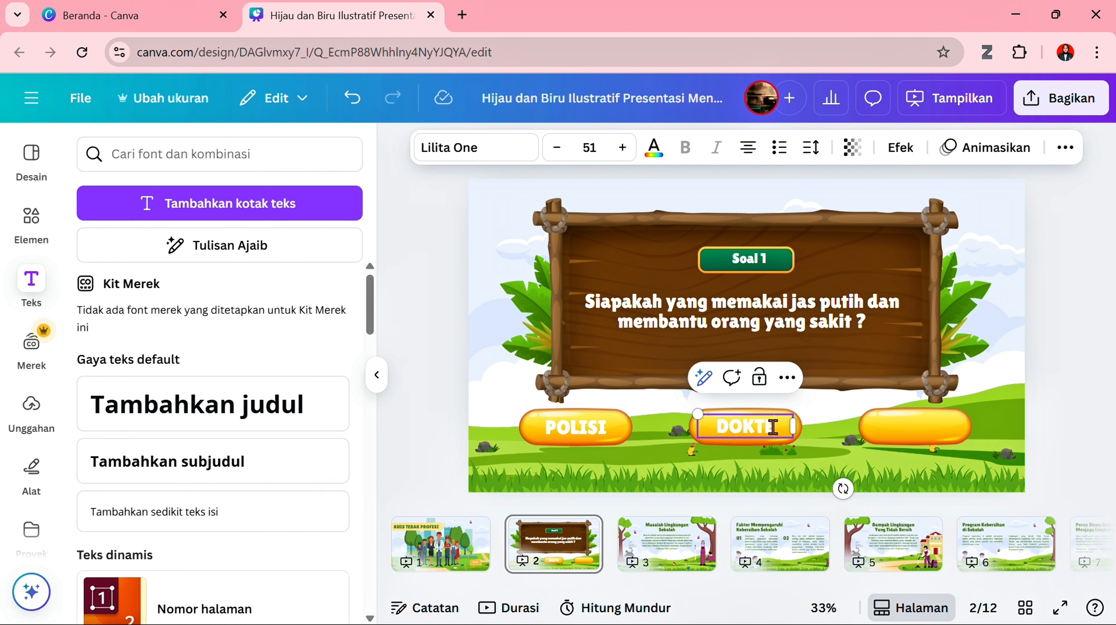
{"action": "left_click", "coordinate": [809, 433]}
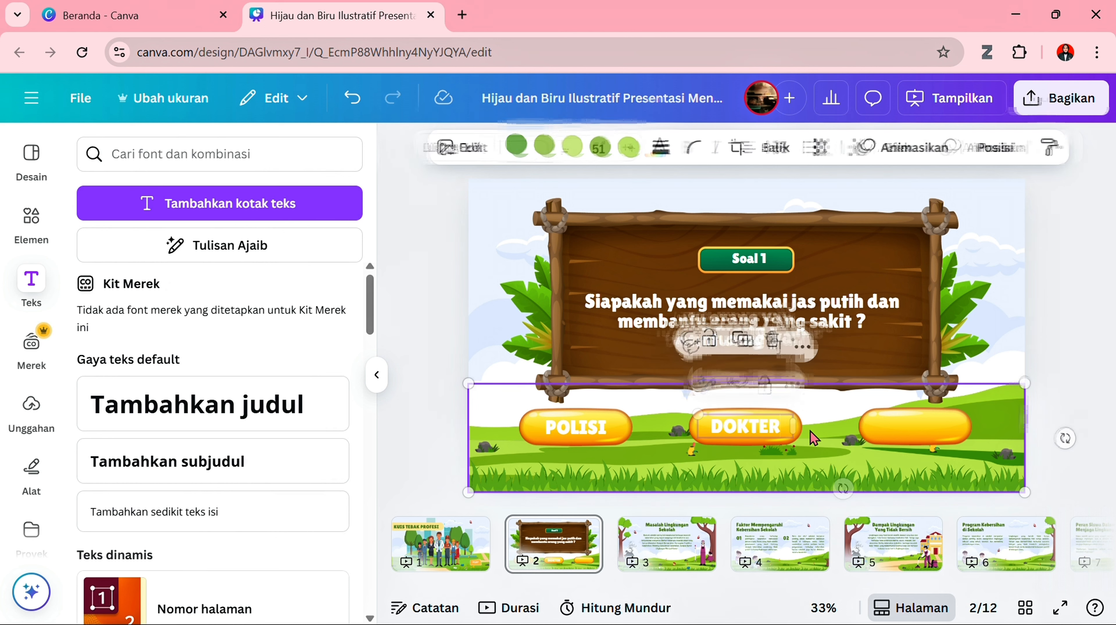
- Duplicate the "DOKTER" label onto the third yellow button and change the copy's wording to "SOPIR"
{"action": "left_click", "coordinate": [772, 424]}
{"action": "left_click", "coordinate": [758, 384]}
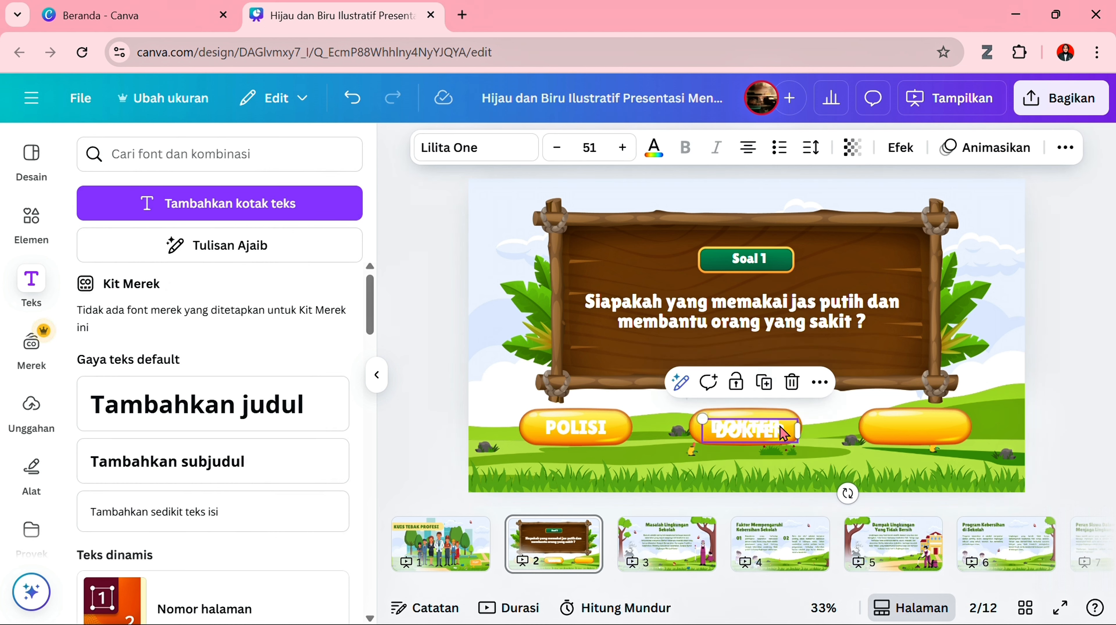
{"action": "left_click_drag", "start_coordinate": [783, 437], "coordinate": [946, 426]}
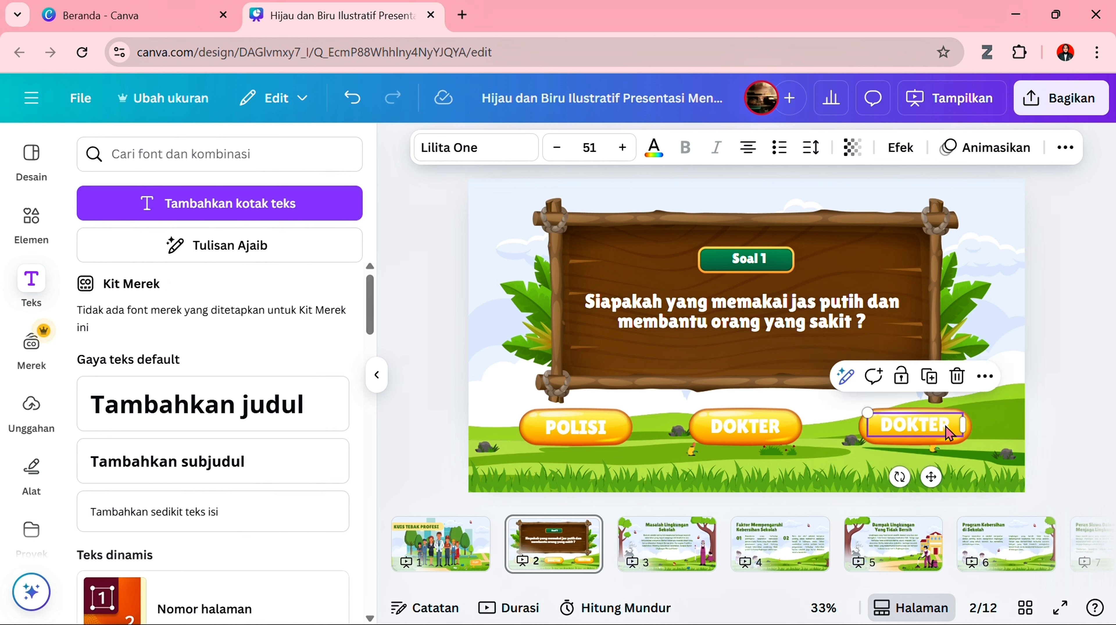
{"action": "double_click", "coordinate": [945, 425]}
{"action": "type", "text": "SOPIR"}
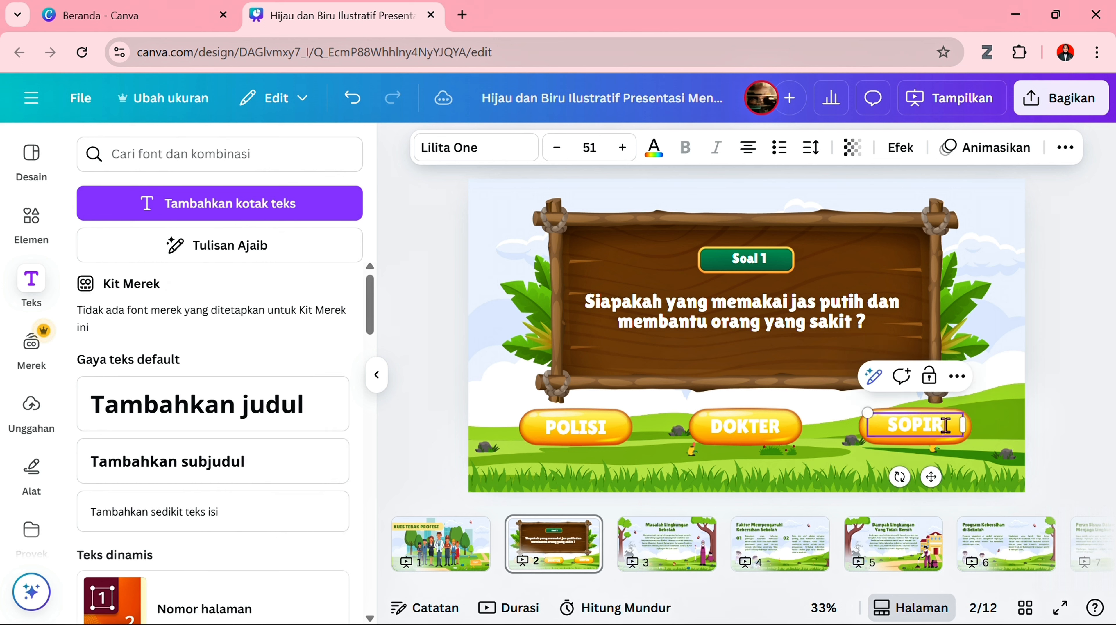
{"action": "left_click", "coordinate": [1005, 451]}
{"action": "left_click", "coordinate": [1089, 450]}
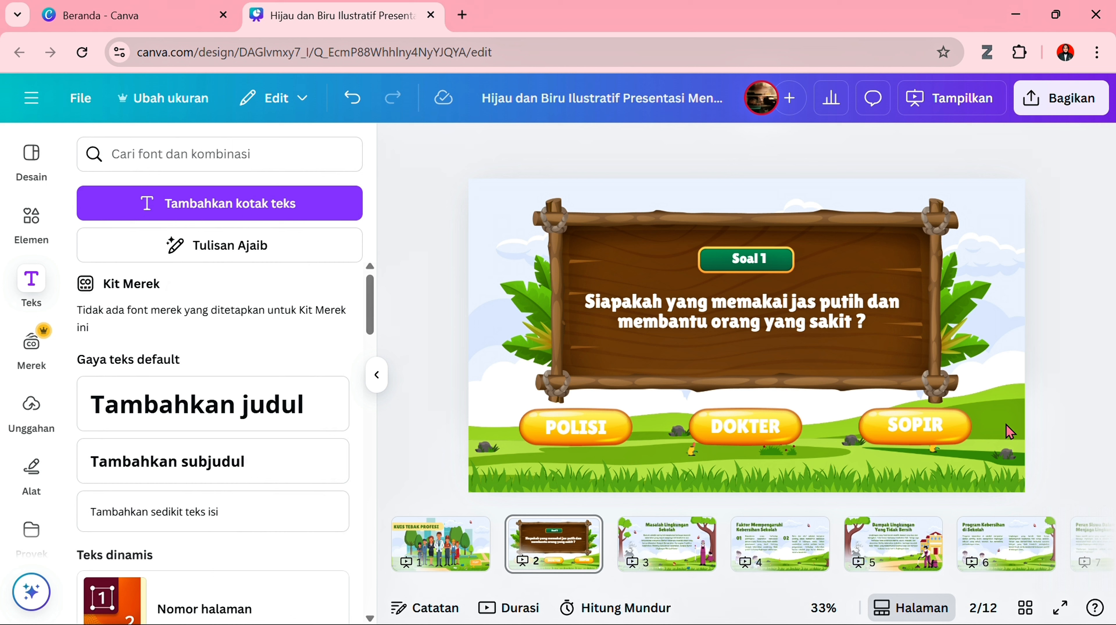
- Nudge the "SOPIR" label slightly downward to line it up with the other two answer labels
{"action": "left_click", "coordinate": [954, 424]}
{"action": "key", "text": "Down"}
{"action": "key", "text": "Down"}
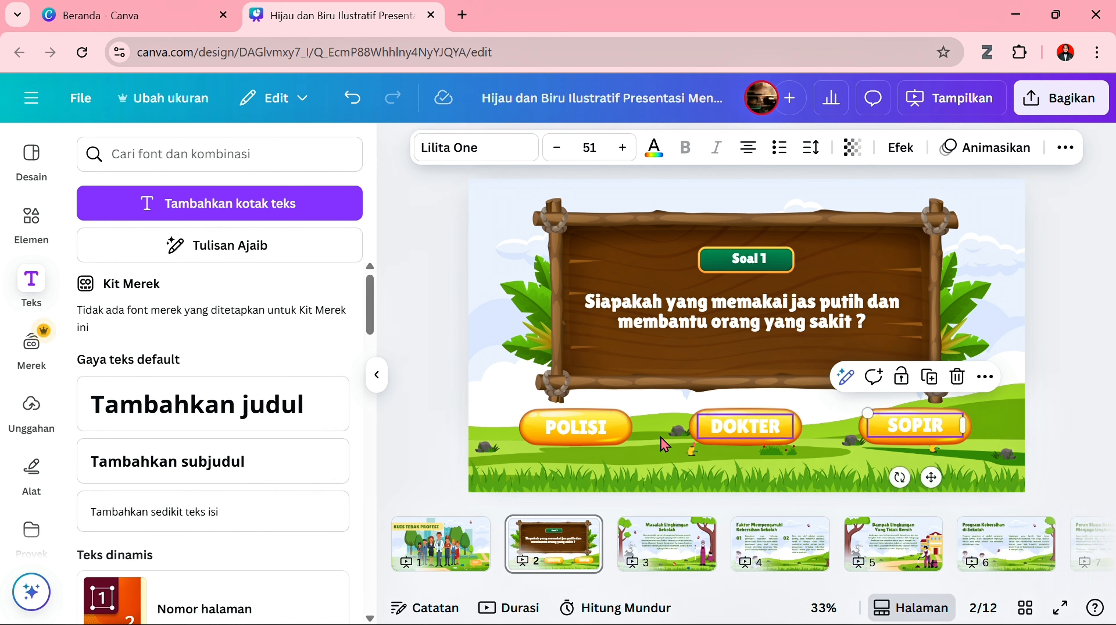
{"action": "left_click", "coordinate": [451, 371]}
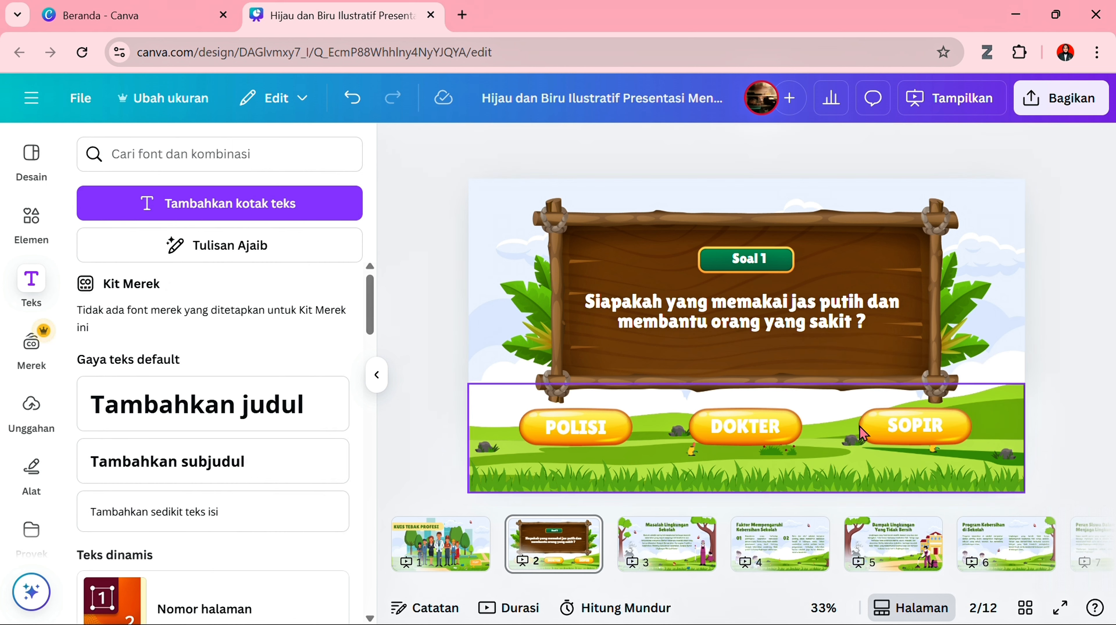
{"action": "left_click", "coordinate": [915, 425]}
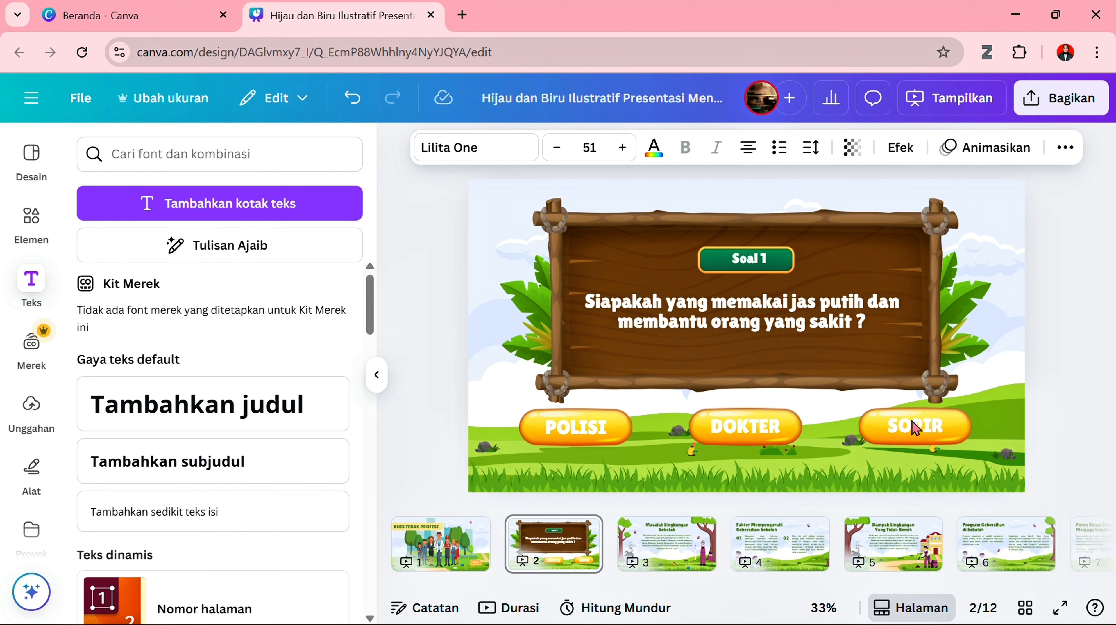
{"action": "left_click", "coordinate": [779, 332]}
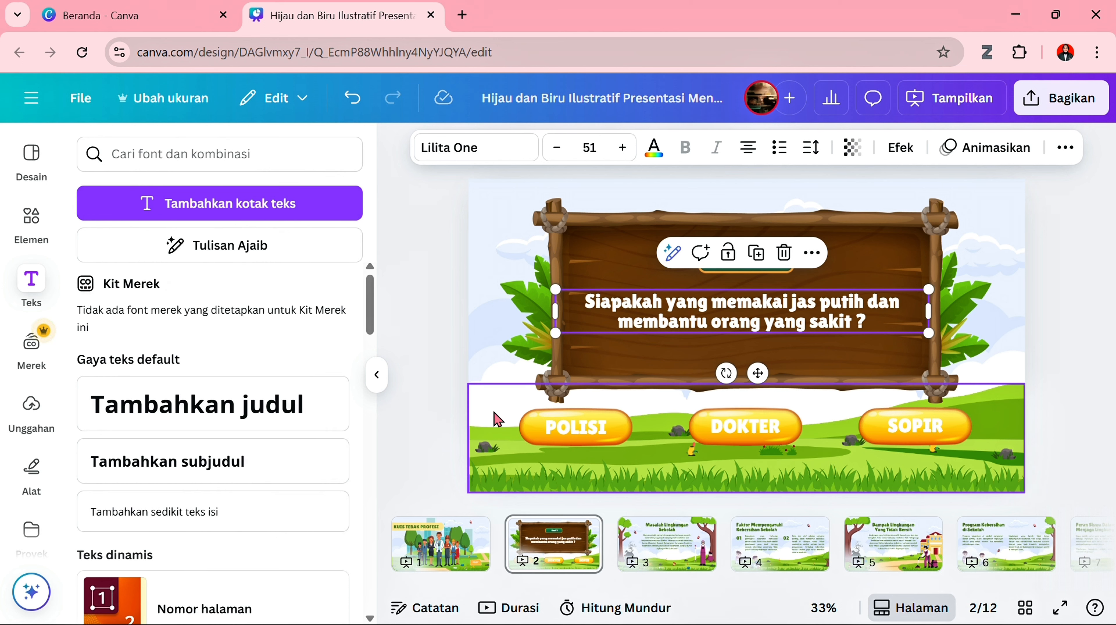
{"action": "left_click", "coordinate": [455, 373]}
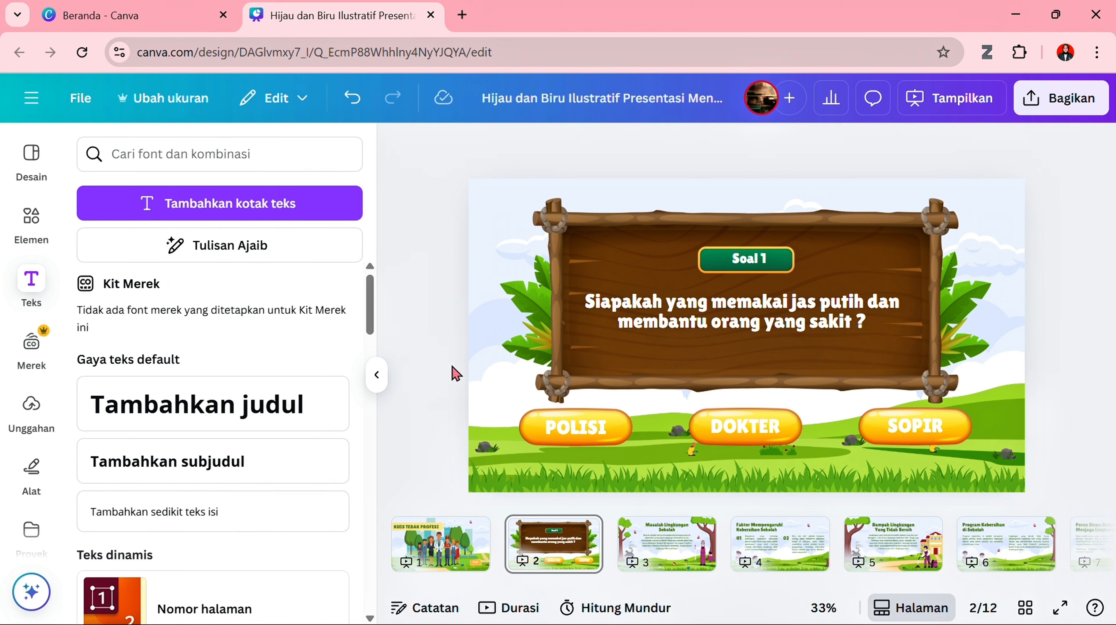
- Open page 3 and delete the body paragraph below the "Masalah Lingkungan Sekolah" heading
{"action": "left_click", "coordinate": [646, 555]}
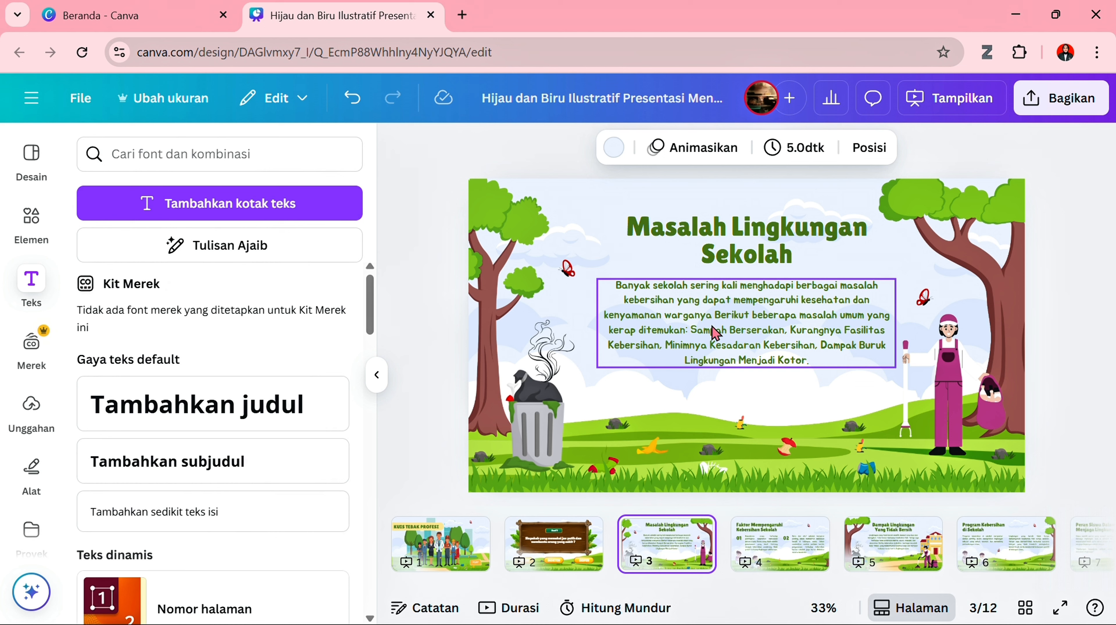
{"action": "left_click", "coordinate": [737, 323]}
{"action": "key", "text": "Delete"}
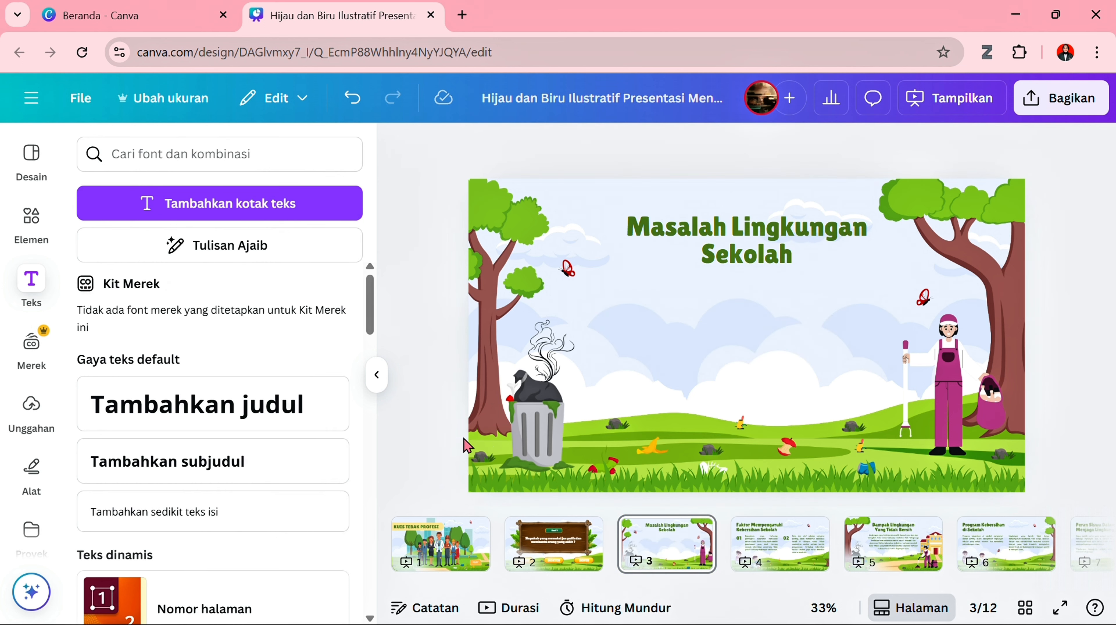
- Delete the trash can, the smoke above it and the cleaner figure from page 3
{"action": "left_click", "coordinate": [532, 437]}
{"action": "key", "text": "Delete"}
{"action": "left_click", "coordinate": [563, 358]}
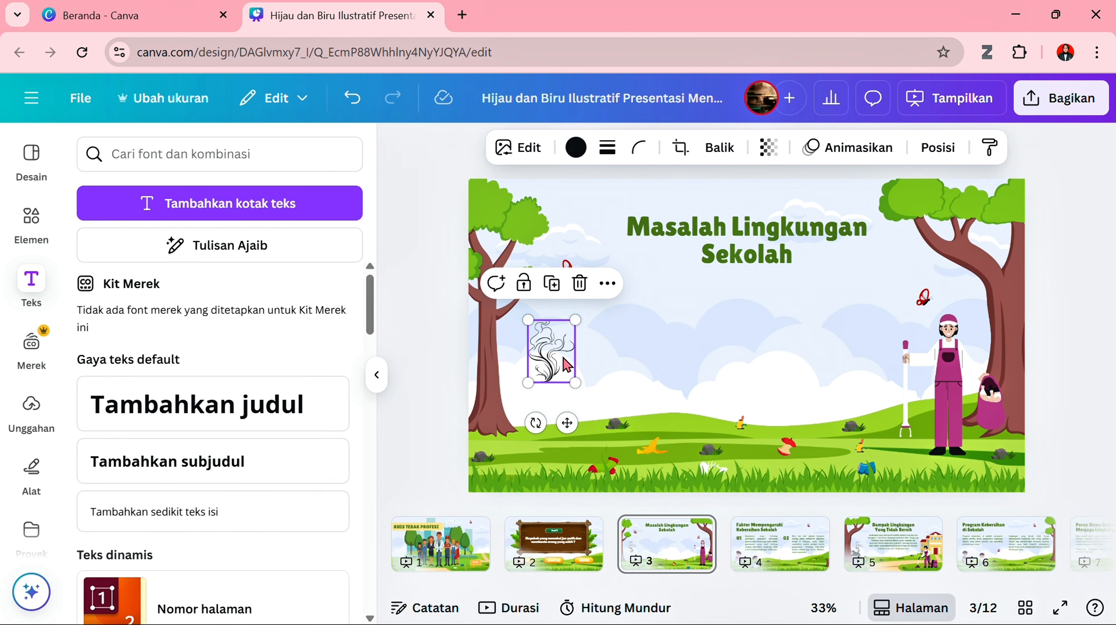
{"action": "key", "text": "Delete"}
{"action": "left_click", "coordinate": [964, 410]}
{"action": "key", "text": "Delete"}
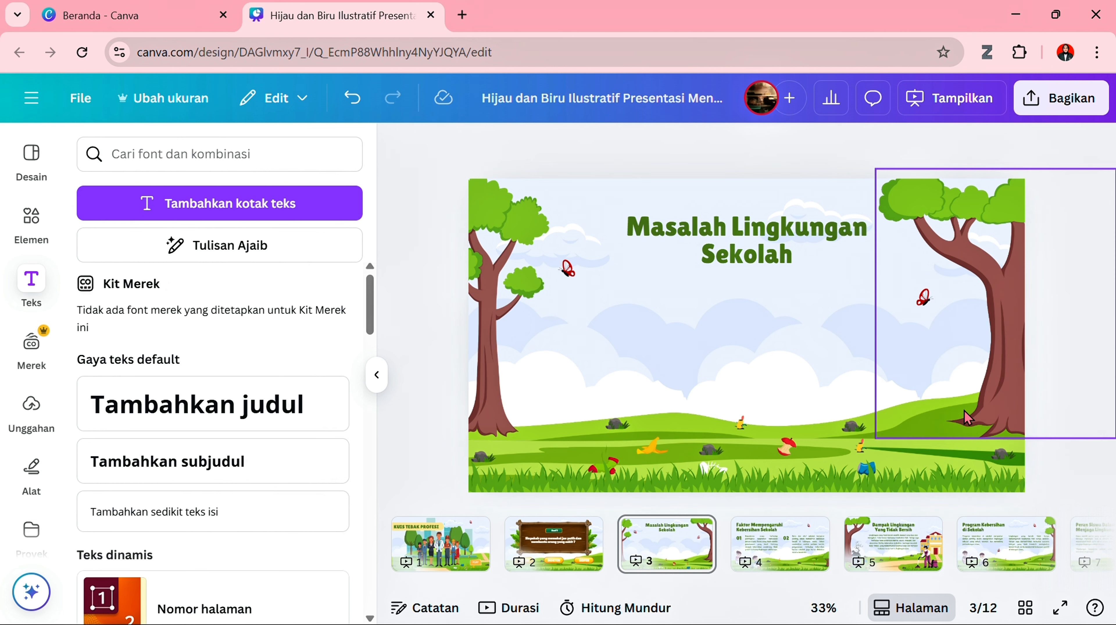
- Delete the red apple core and the small piece of litter on the hill from page 3
{"action": "left_click", "coordinate": [789, 447]}
{"action": "key", "text": "Delete"}
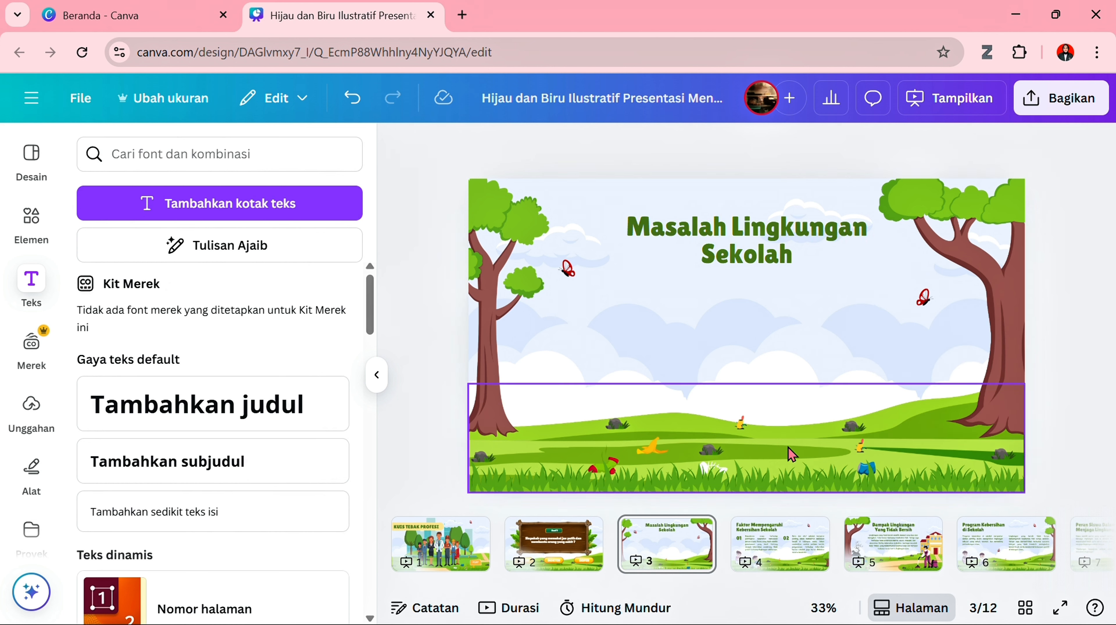
{"action": "left_click", "coordinate": [742, 420]}
{"action": "key", "text": "Delete"}
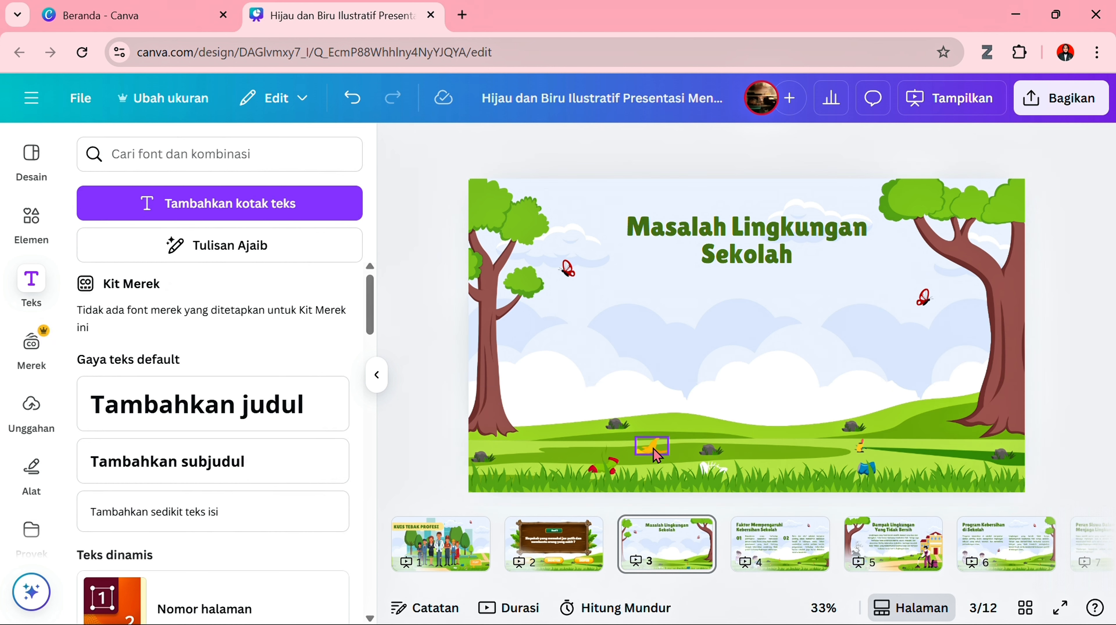
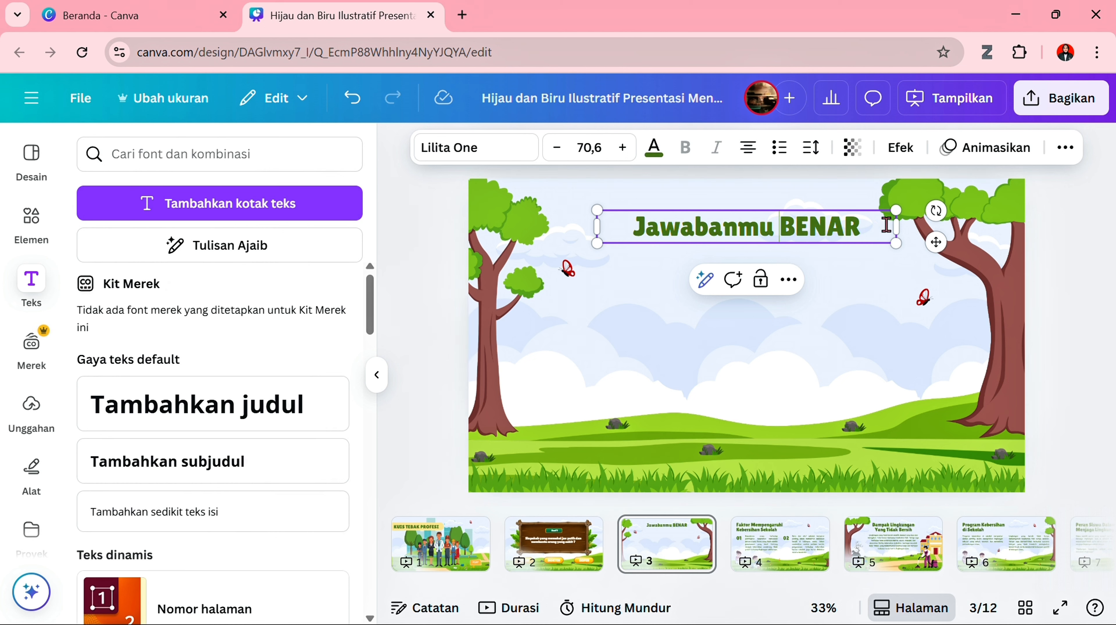
- Narrow the "Jawabanmu BENAR" heading box so it wraps onto two lines, and centre it near the top of page 3
{"action": "left_click_drag", "start_coordinate": [892, 227], "coordinate": [816, 240]}
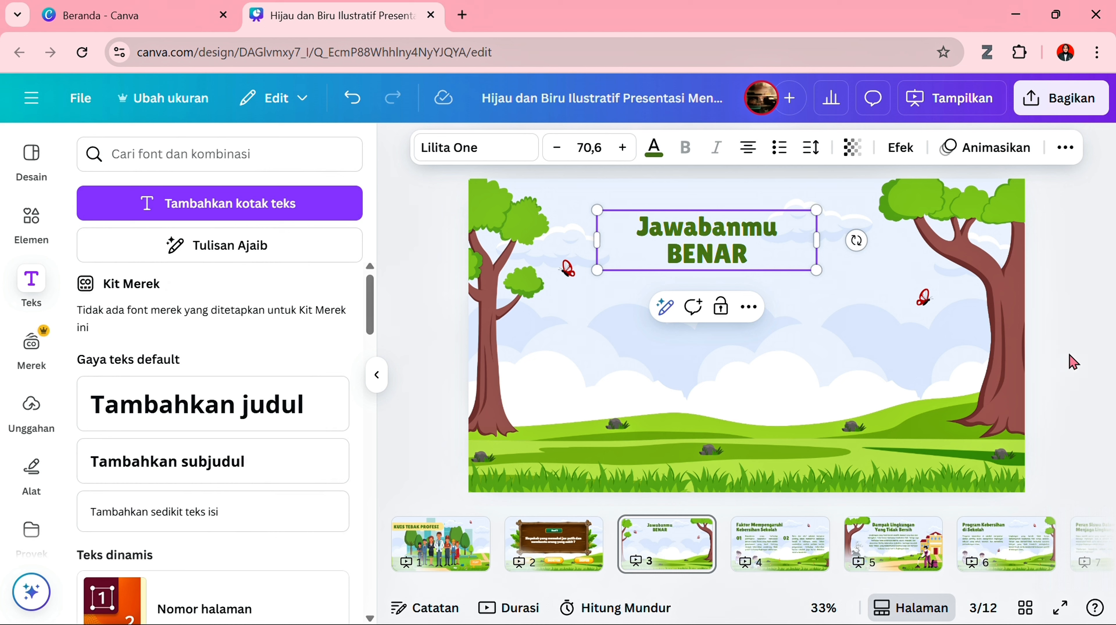
{"action": "left_click", "coordinate": [1074, 361]}
{"action": "left_click", "coordinate": [716, 243]}
{"action": "left_click_drag", "start_coordinate": [715, 243], "coordinate": [749, 240]}
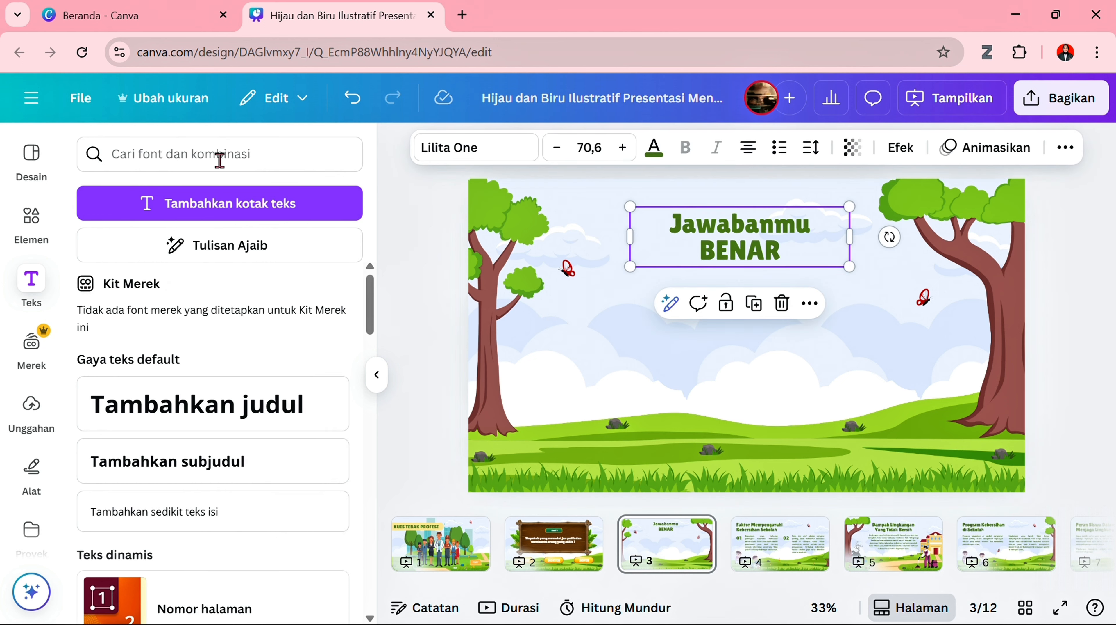
- Search the elements library for "DOKTER" and show all the graphics
{"action": "left_click", "coordinate": [31, 223]}
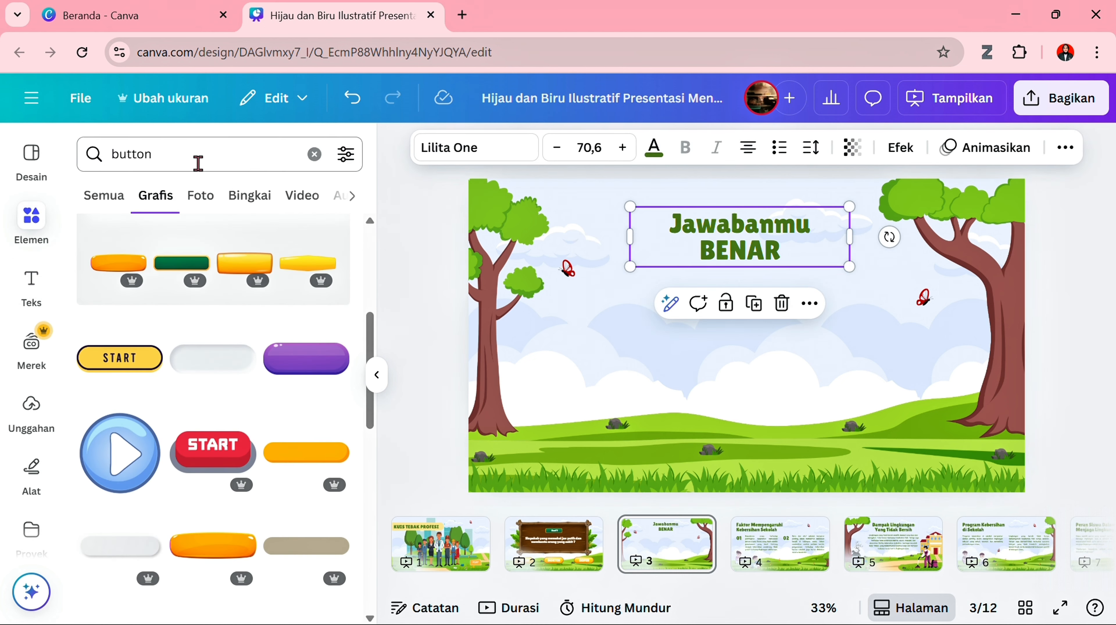
{"action": "left_click", "coordinate": [324, 150]}
{"action": "type", "text": "DOKTE"}
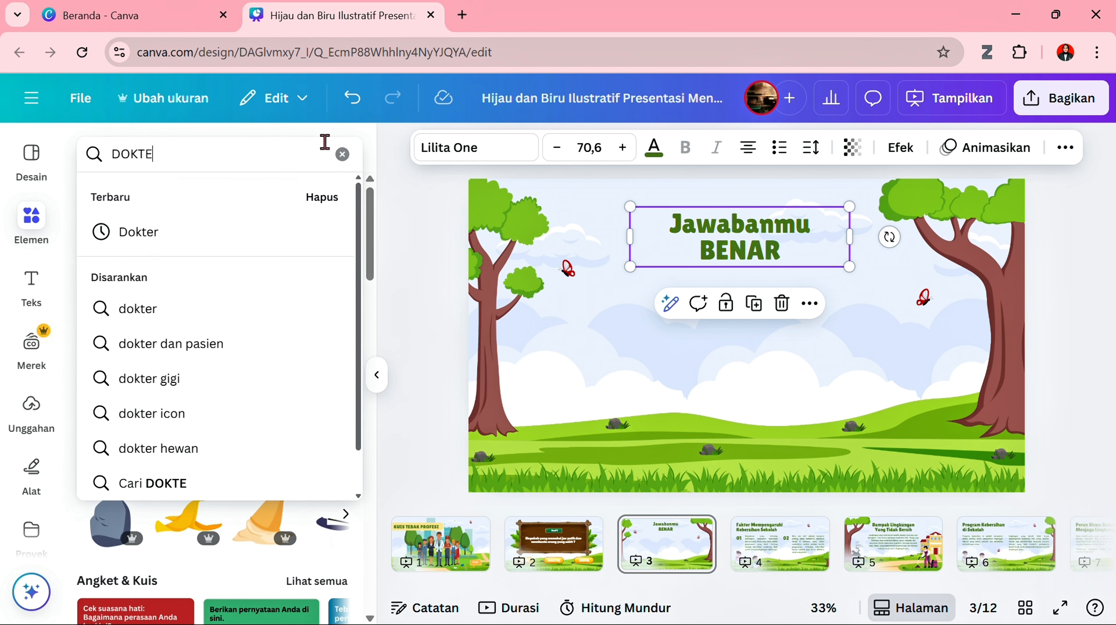
{"action": "type", "text": "R"}
{"action": "key", "text": "Return"}
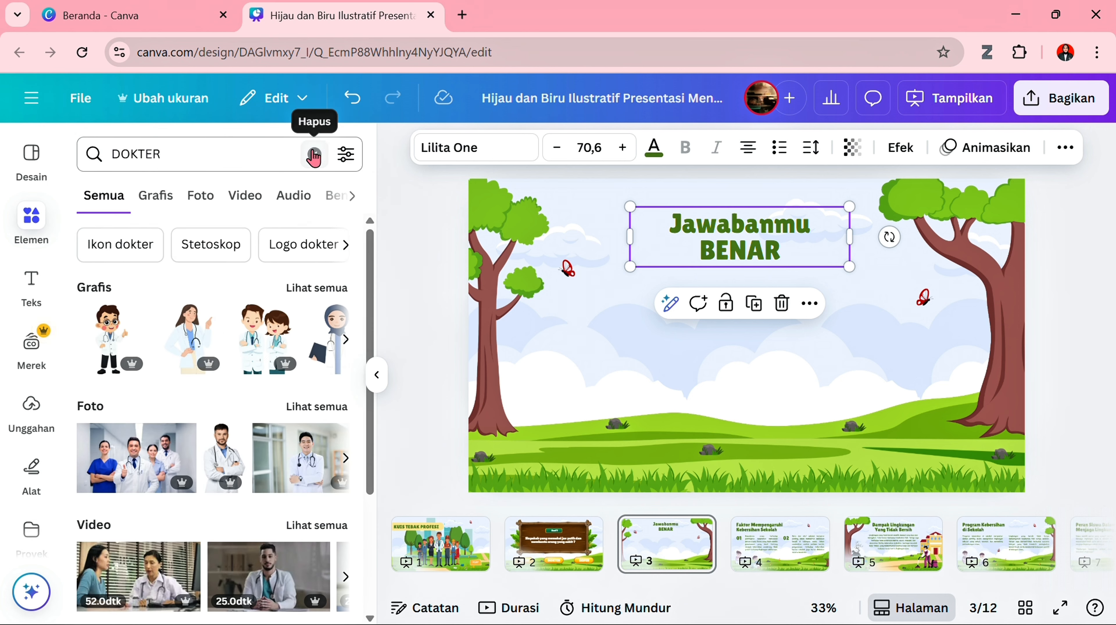
{"action": "left_click", "coordinate": [315, 288]}
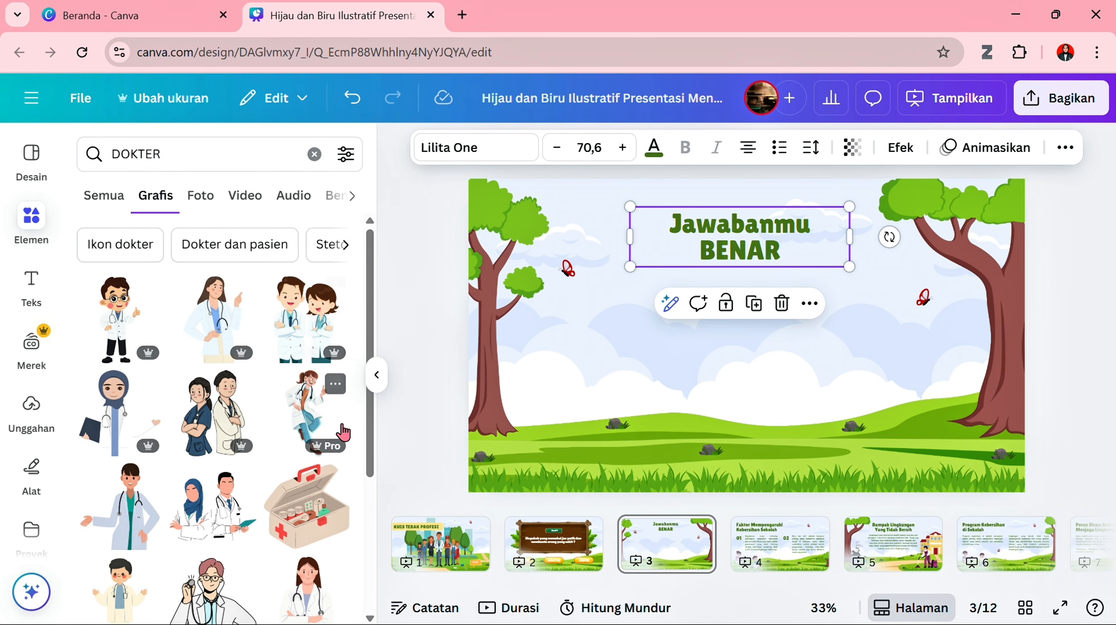
- Add the illustration of four doctors and nurses to page 3, shrink it and place it below the heading
{"action": "scroll", "coordinate": [349, 454], "scroll_direction": "down", "scroll_amount": 10}
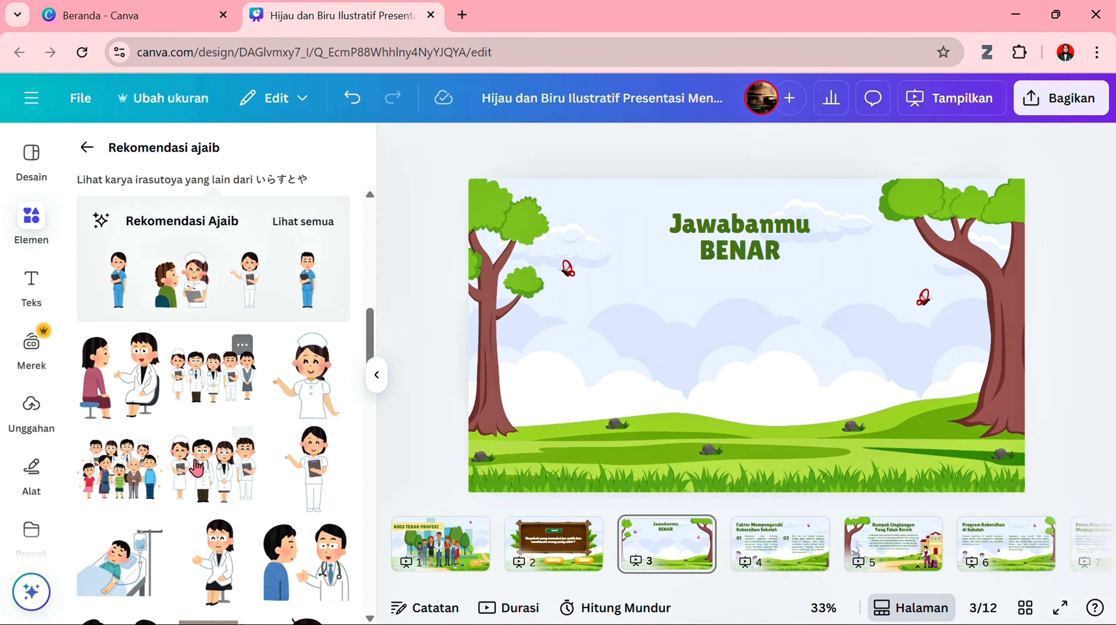
{"action": "left_click", "coordinate": [197, 467]}
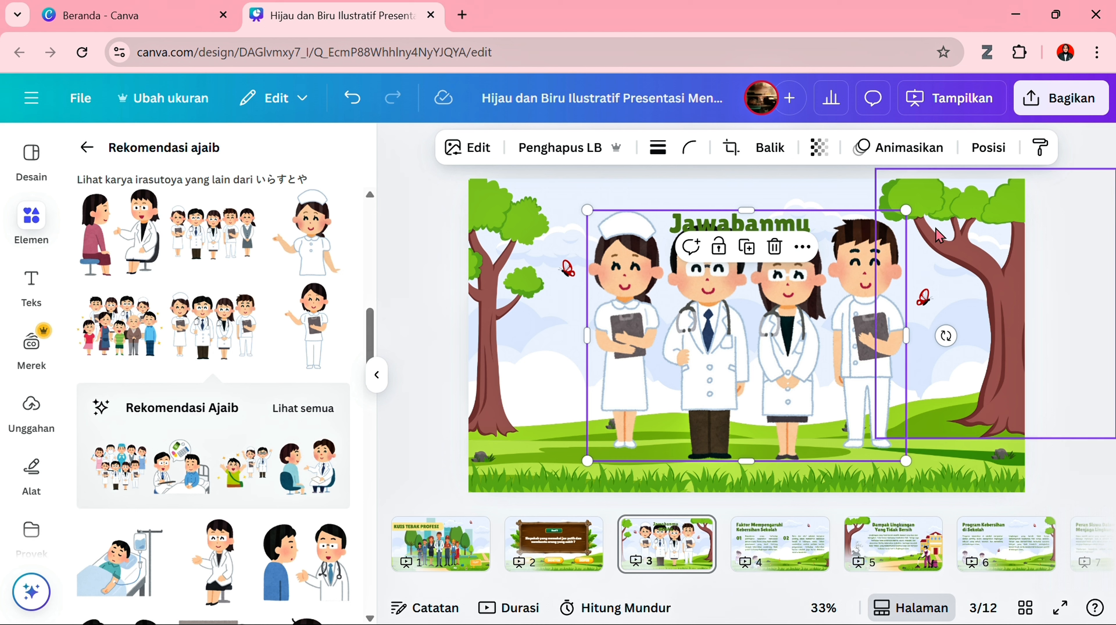
{"action": "left_click_drag", "start_coordinate": [906, 206], "coordinate": [842, 261]}
{"action": "left_click_drag", "start_coordinate": [762, 345], "coordinate": [777, 342]}
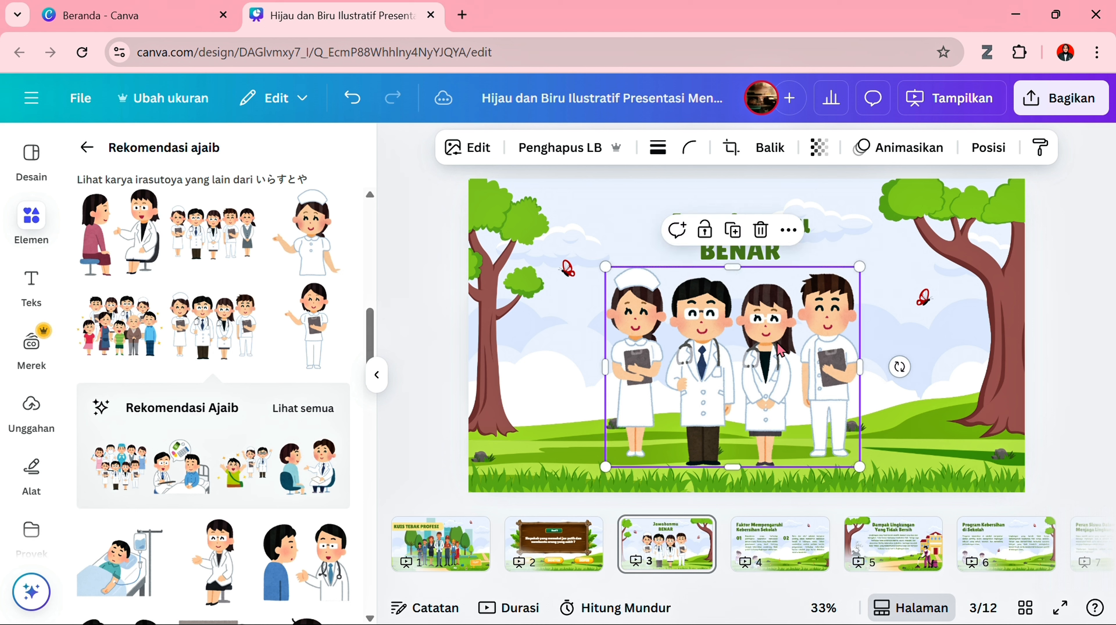
- Return to the element search results and search for "confetti" graphics
{"action": "left_click", "coordinate": [81, 150]}
{"action": "left_click", "coordinate": [197, 164]}
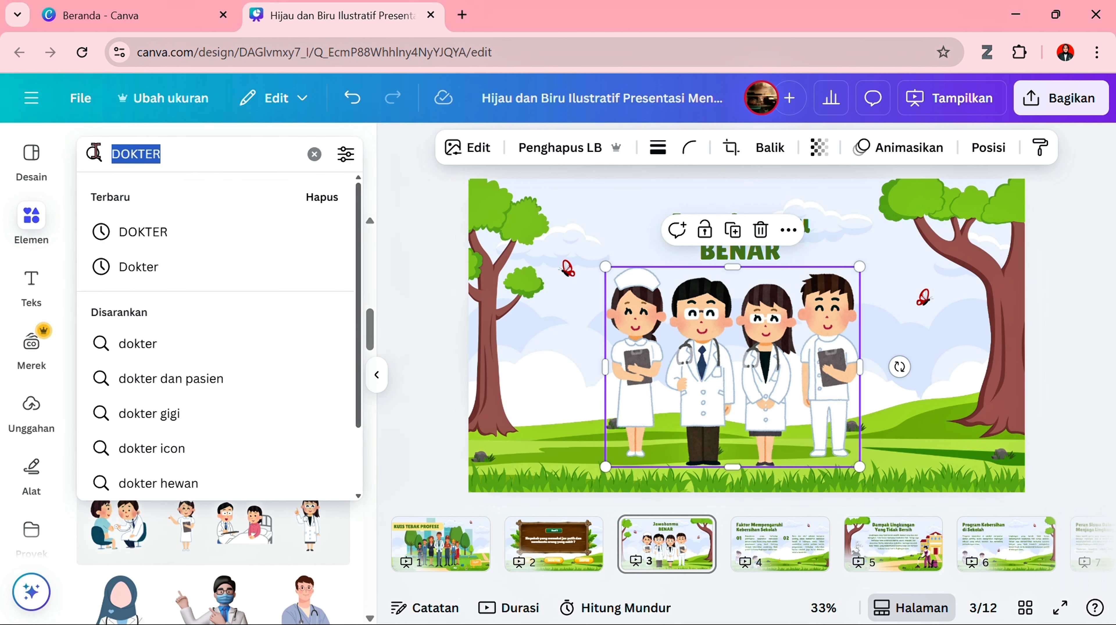
{"action": "type", "text": "confe"}
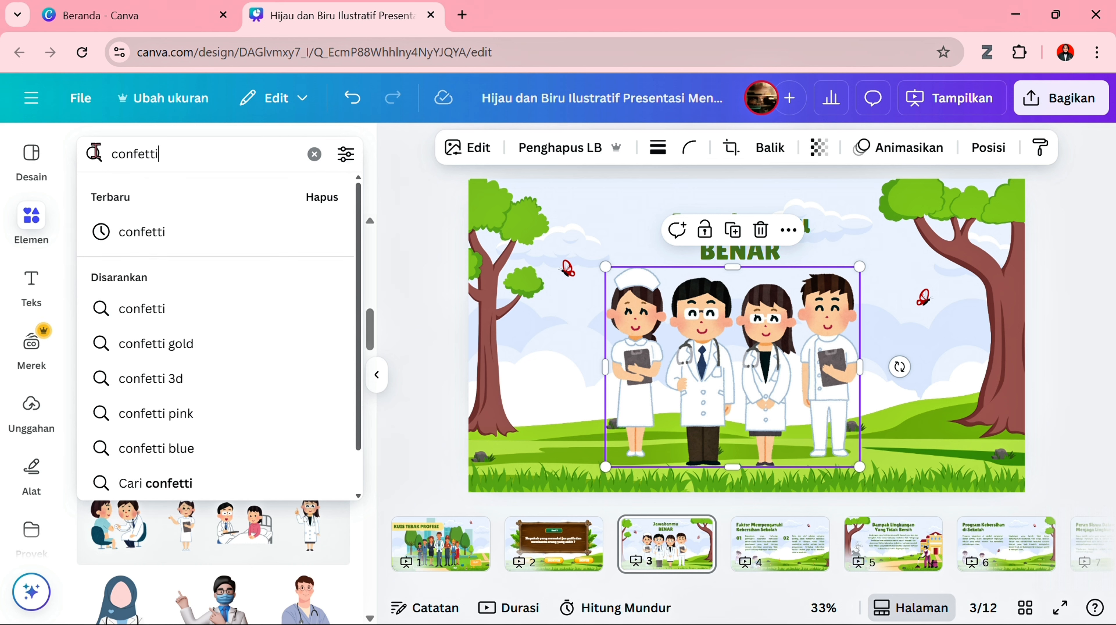
{"action": "type", "text": "tti"}
{"action": "key", "text": "Return"}
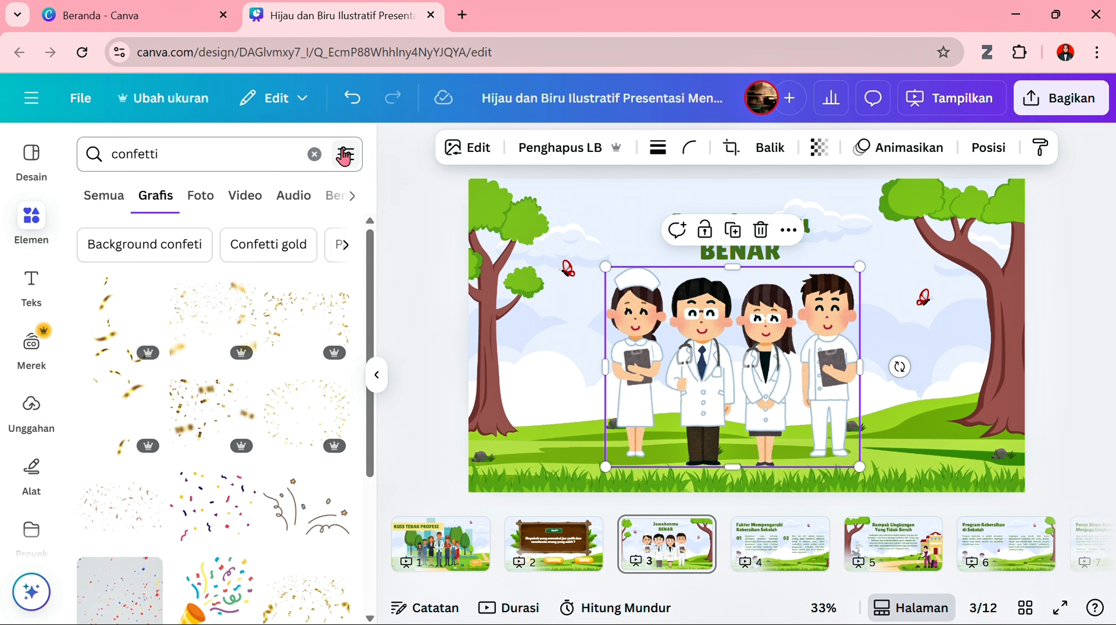
- Filter the confetti graphics to animated ones only (Beranimasi)
{"action": "left_click", "coordinate": [345, 157]}
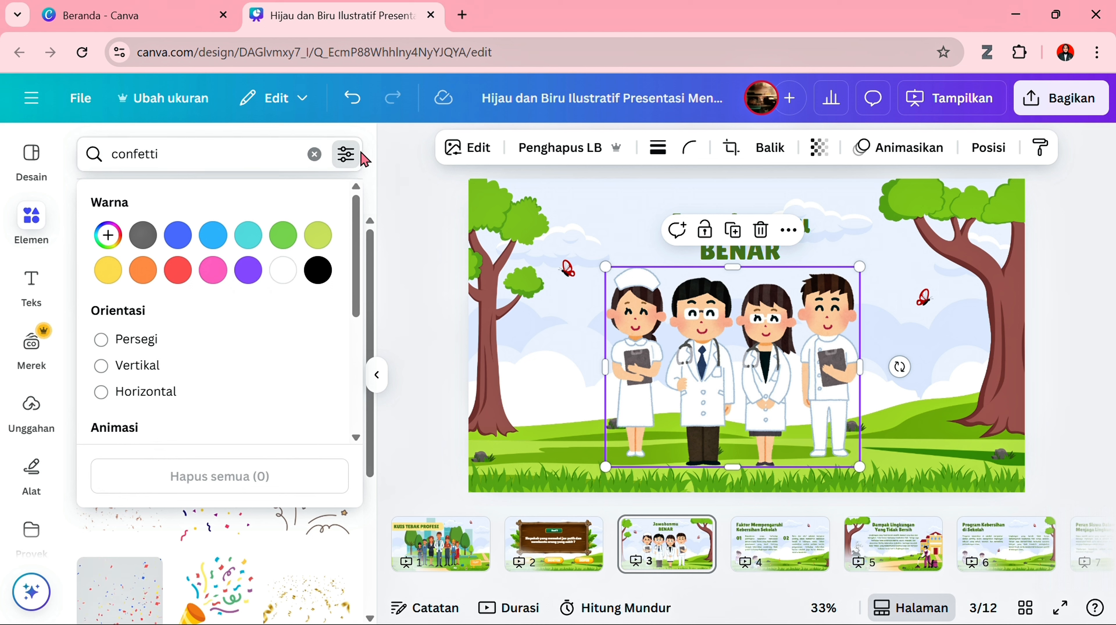
{"action": "scroll", "coordinate": [284, 386], "scroll_direction": "down", "scroll_amount": 2}
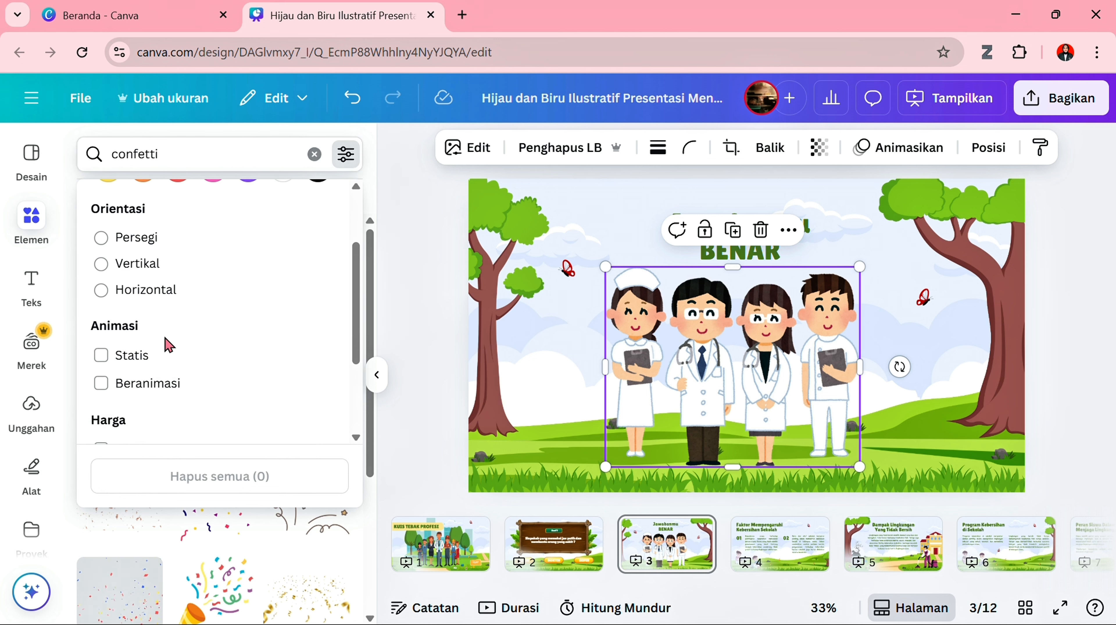
{"action": "left_click", "coordinate": [102, 383]}
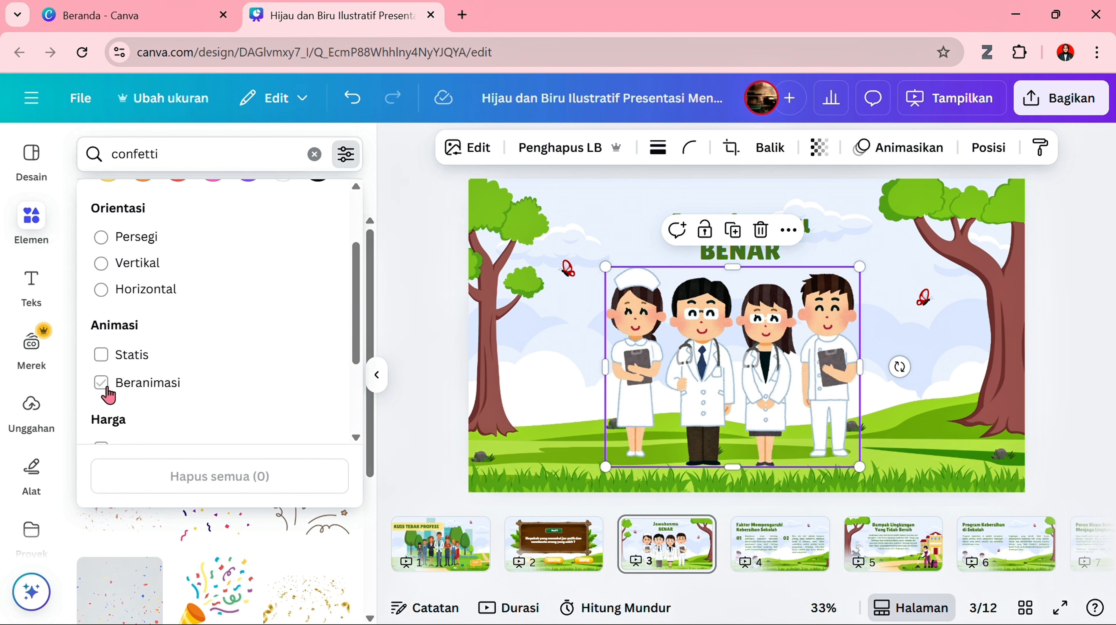
{"action": "left_click", "coordinate": [107, 388]}
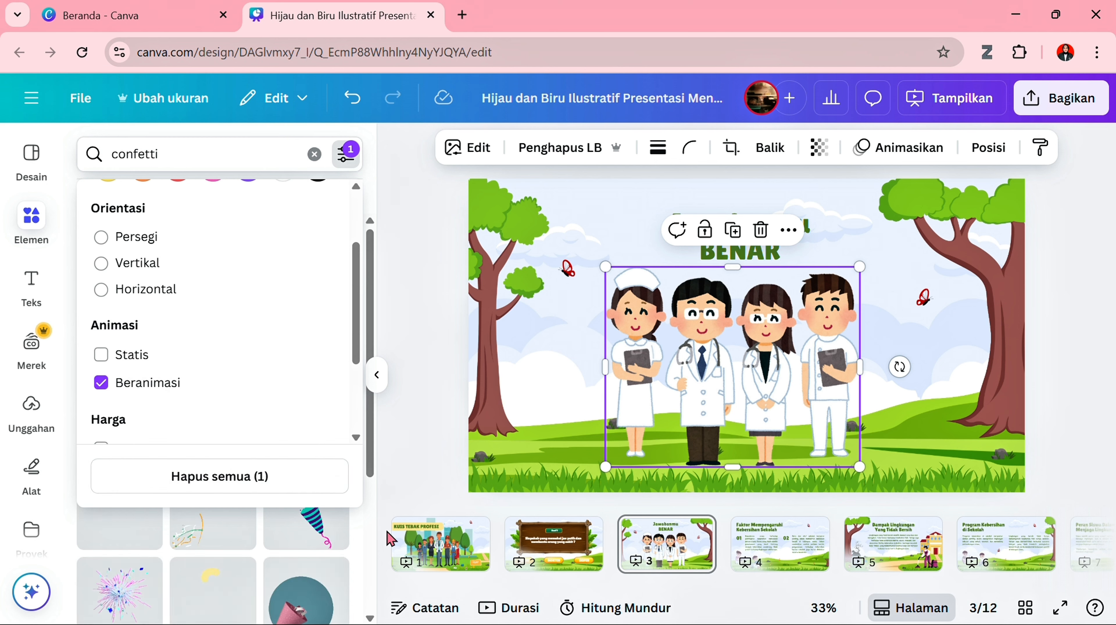
{"action": "left_click", "coordinate": [353, 530]}
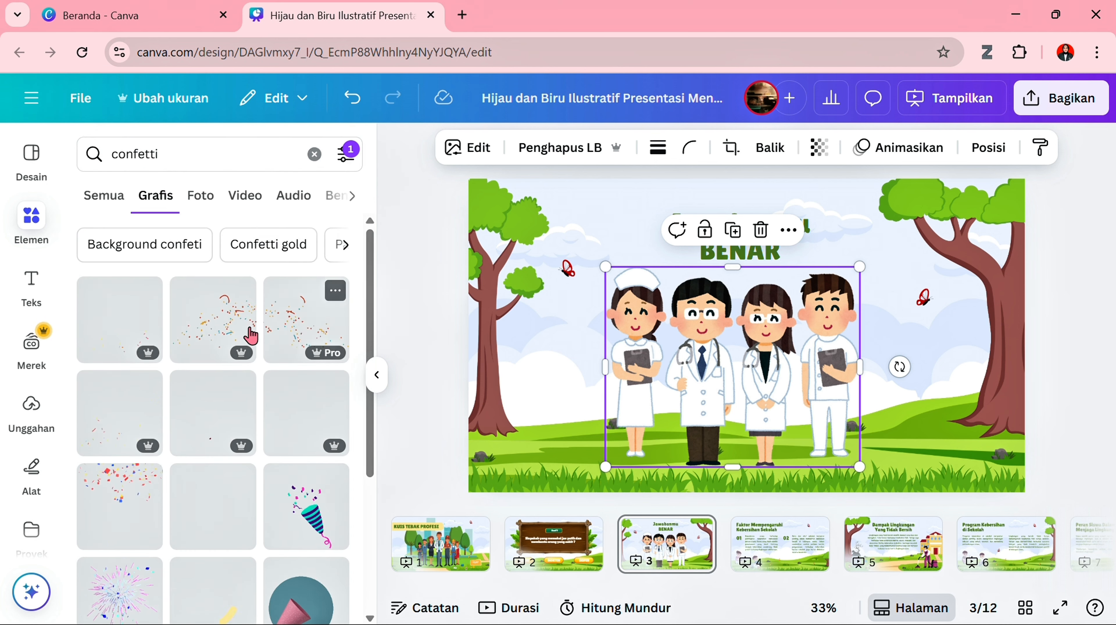
- Add two animated confetti graphics to page 3 and place one over each upper side of the page
{"action": "left_click", "coordinate": [282, 330]}
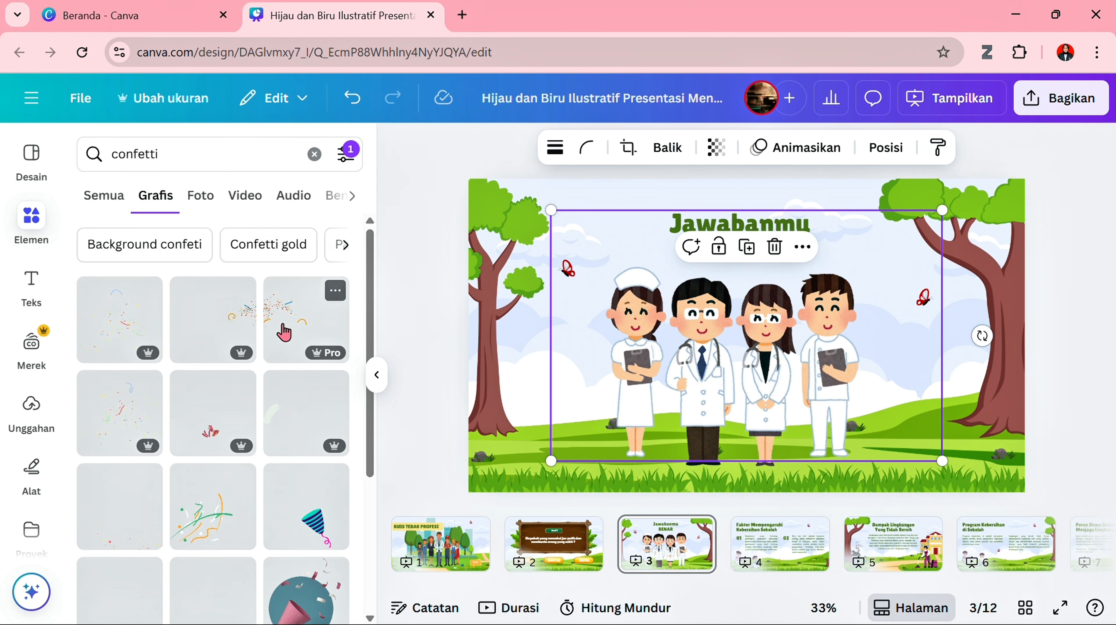
{"action": "left_click", "coordinate": [226, 325]}
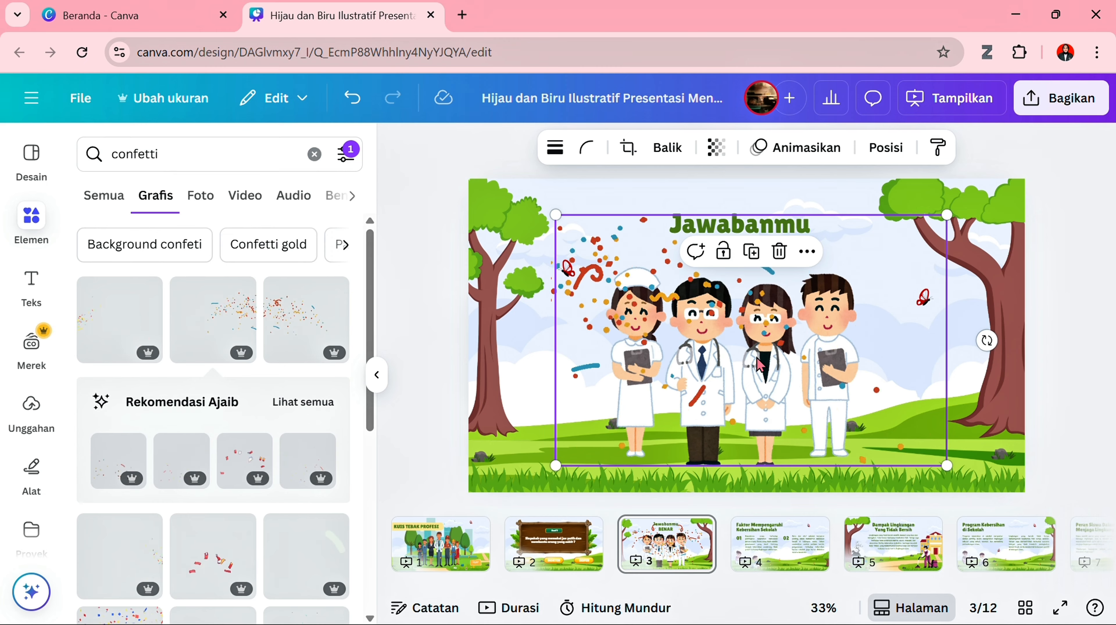
{"action": "left_click_drag", "start_coordinate": [858, 325], "coordinate": [995, 266]}
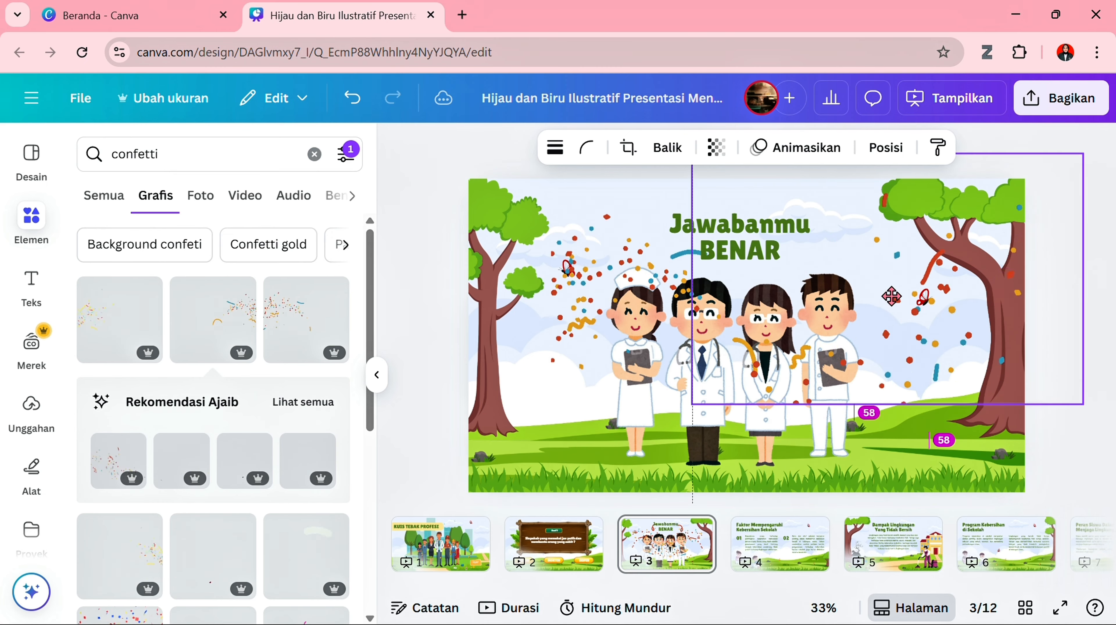
{"action": "left_click_drag", "start_coordinate": [724, 304], "coordinate": [490, 283]}
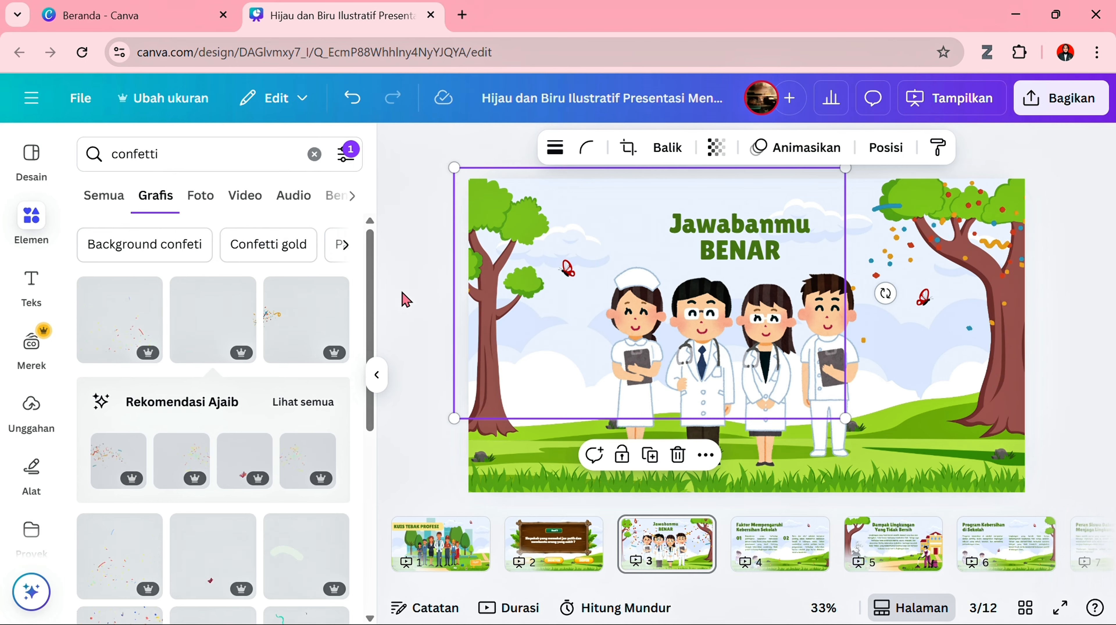
{"action": "left_click", "coordinate": [406, 299]}
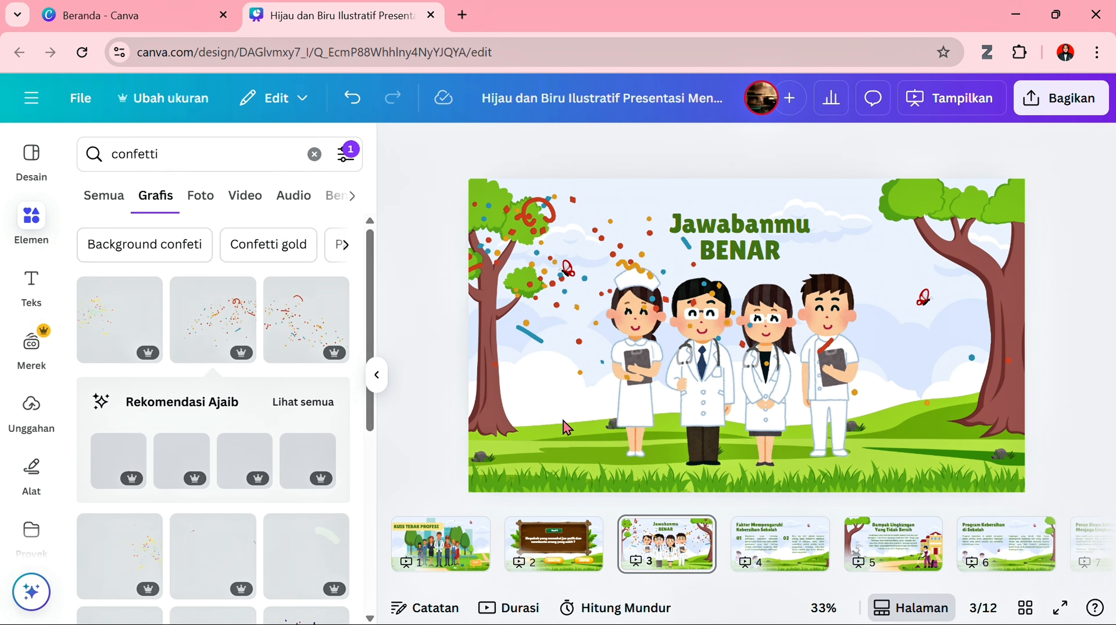
- Open page 4 and delete the body text together with the numbers 01 and 02 below the heading
{"action": "left_click", "coordinate": [756, 543]}
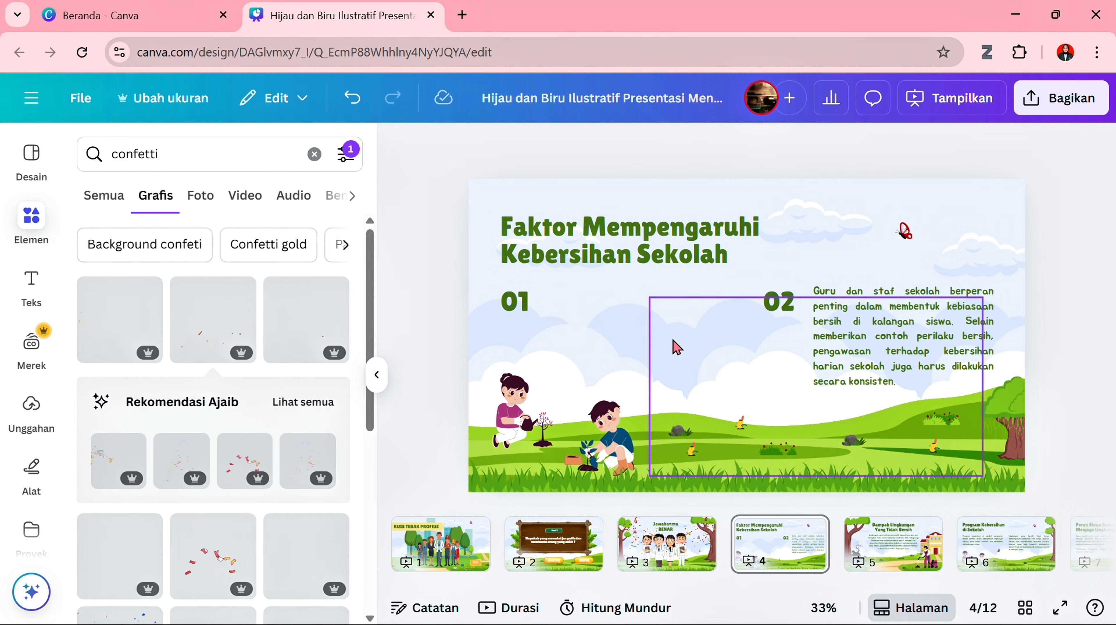
{"action": "left_click", "coordinate": [870, 354]}
{"action": "key", "text": "Delete"}
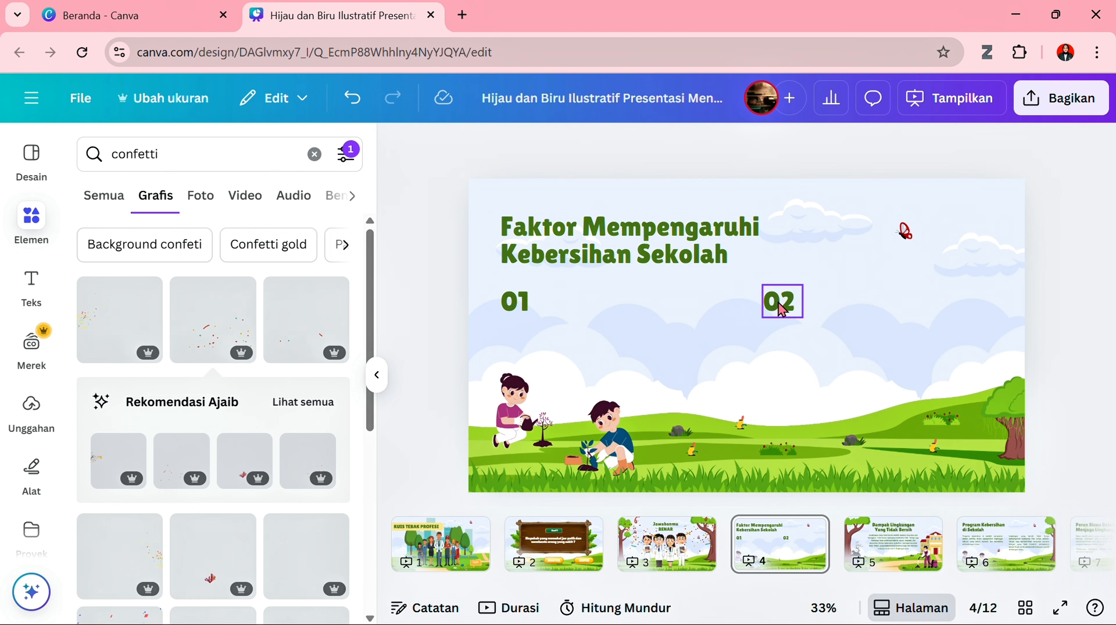
{"action": "left_click", "coordinate": [782, 304]}
{"action": "key", "text": "Delete"}
{"action": "left_click", "coordinate": [516, 307]}
{"action": "key", "text": "Delete"}
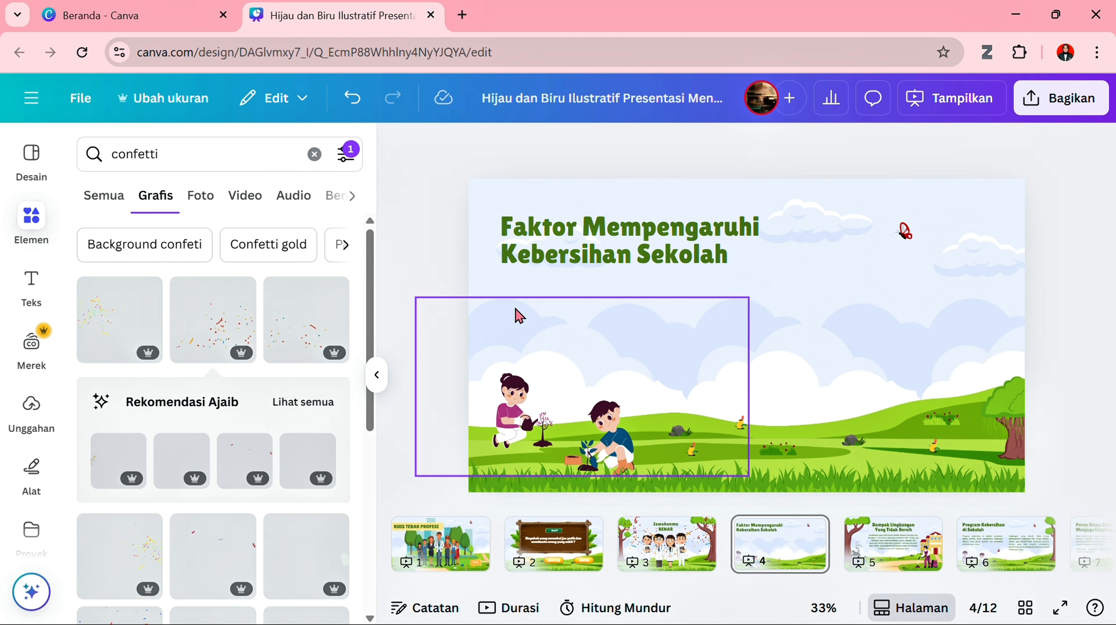
- Delete the two gardening children and the two yellow pieces of litter around the middle of the grass on page 4
{"action": "left_click", "coordinate": [528, 414]}
{"action": "key", "text": "Delete"}
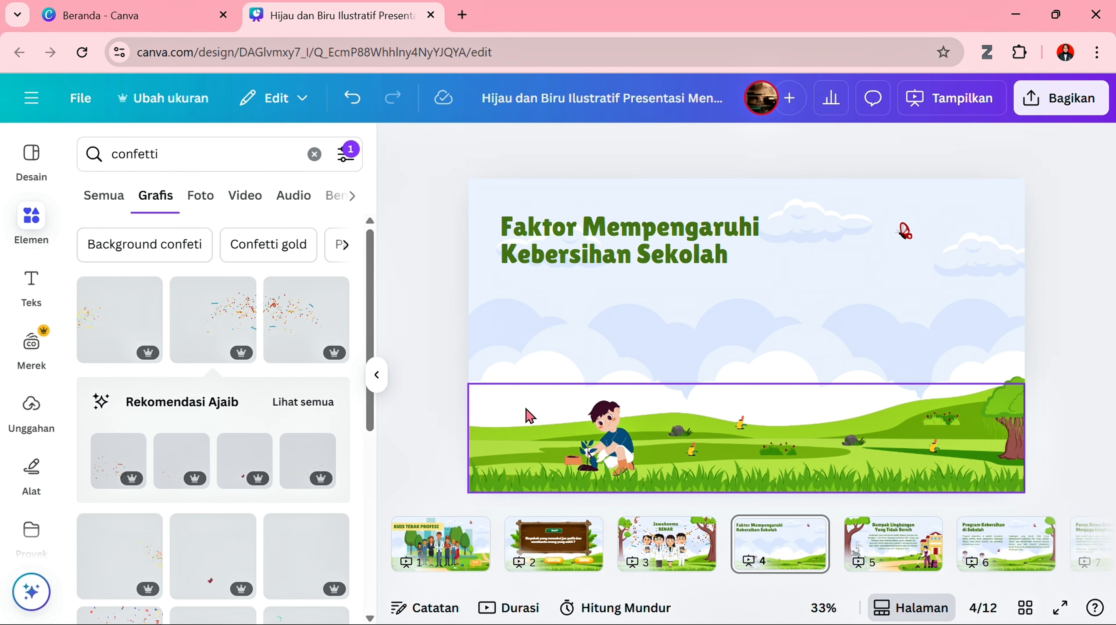
{"action": "left_click", "coordinate": [605, 434]}
{"action": "key", "text": "Delete"}
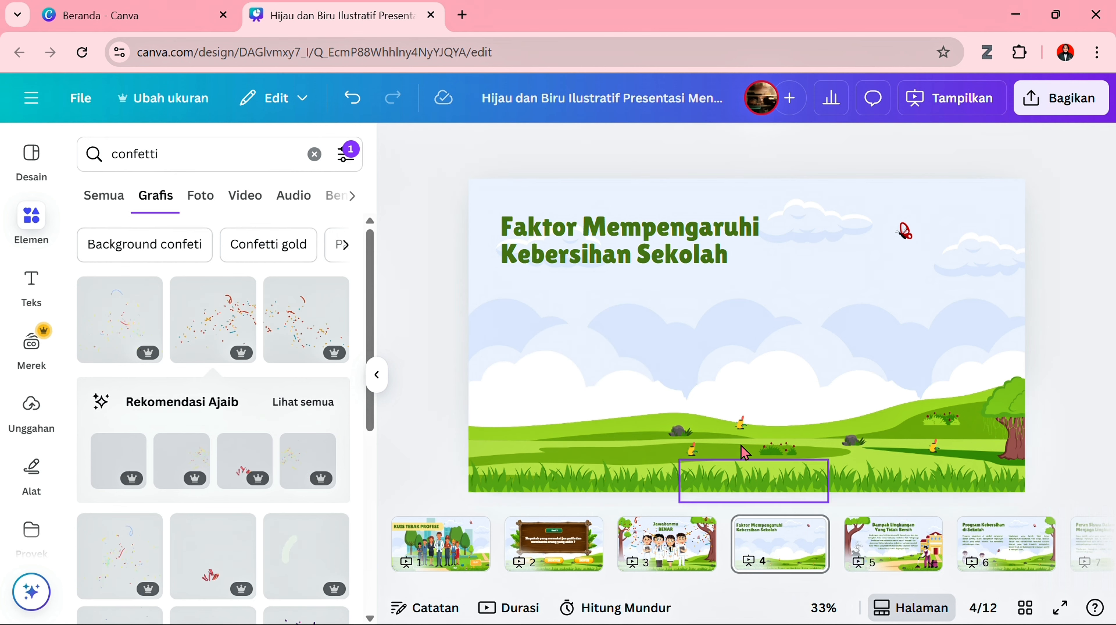
{"action": "left_click", "coordinate": [743, 428]}
{"action": "key", "text": "Delete"}
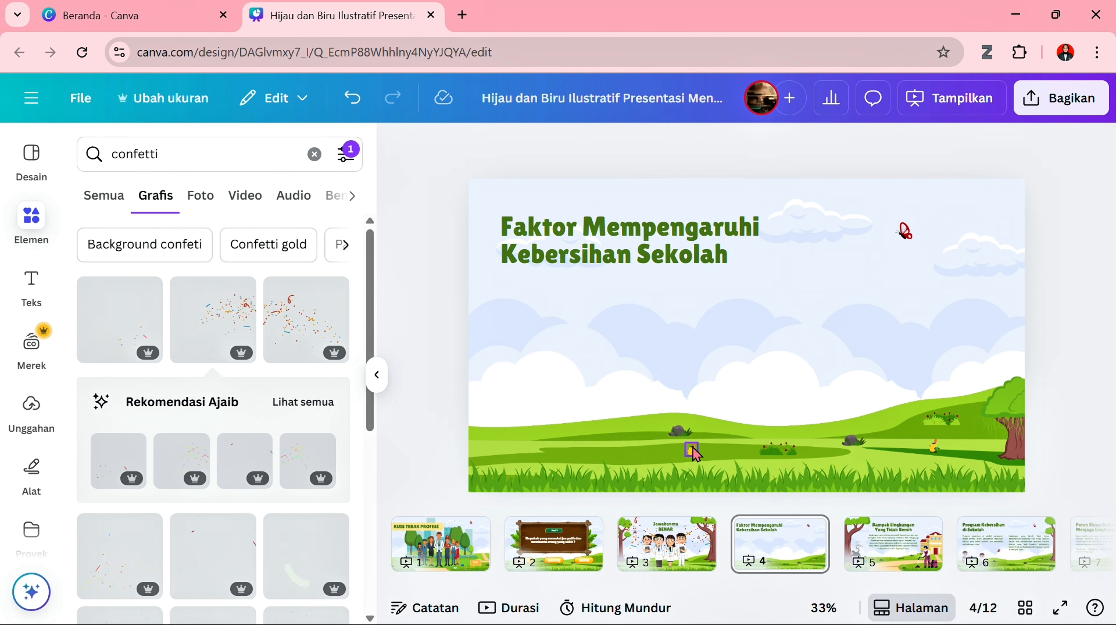
{"action": "left_click", "coordinate": [695, 451]}
{"action": "key", "text": "Delete"}
- Replace the "Faktor Mempengaruhi Kebersihan Sekolah" heading on page 4 with "Jawabanmu SALAH"
{"action": "left_click", "coordinate": [652, 241]}
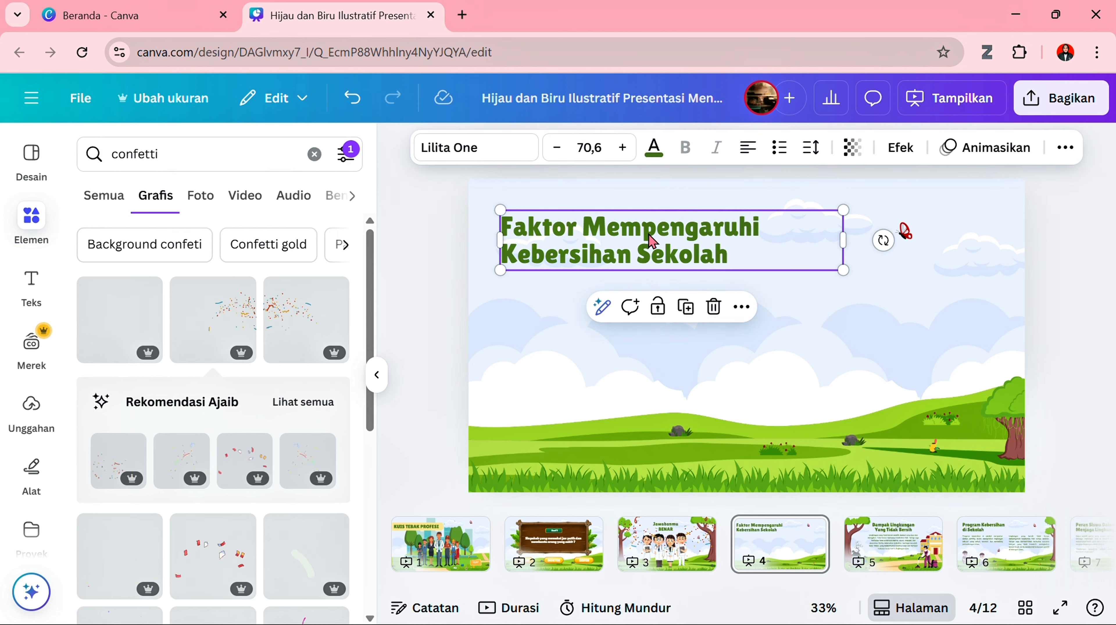
{"action": "double_click", "coordinate": [680, 223]}
{"action": "type", "text": "Jawabanmu SALAH"}
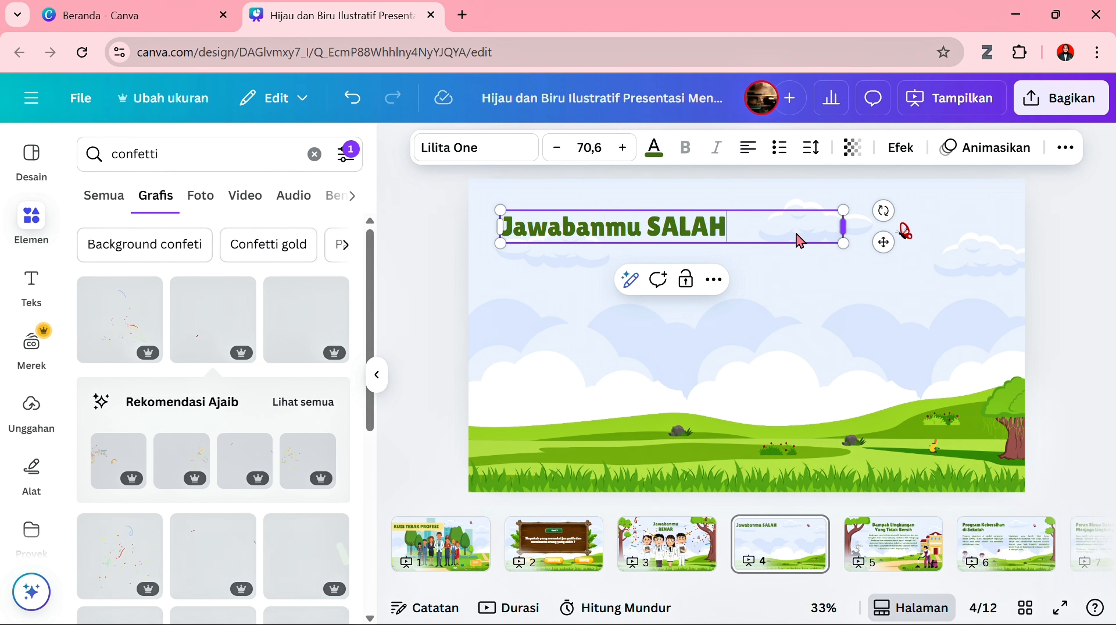
- Wrap the "Jawabanmu SALAH" heading onto two centre-aligned lines and move it to the top centre of page 4
{"action": "left_click_drag", "start_coordinate": [844, 226], "coordinate": [715, 233]}
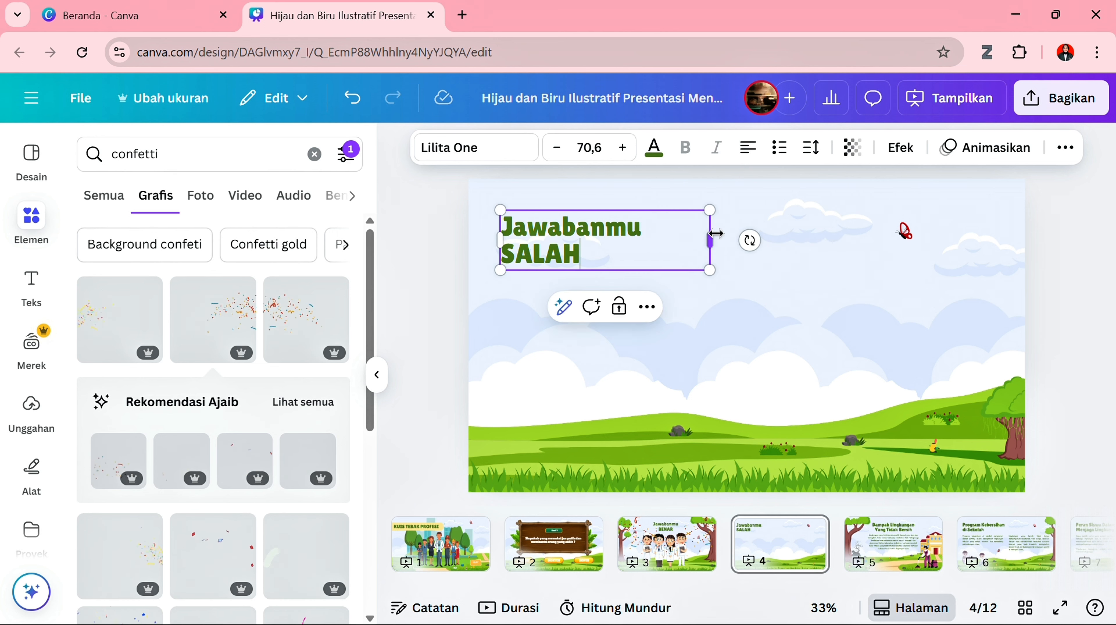
{"action": "left_click", "coordinate": [748, 147]}
{"action": "left_click", "coordinate": [735, 329]}
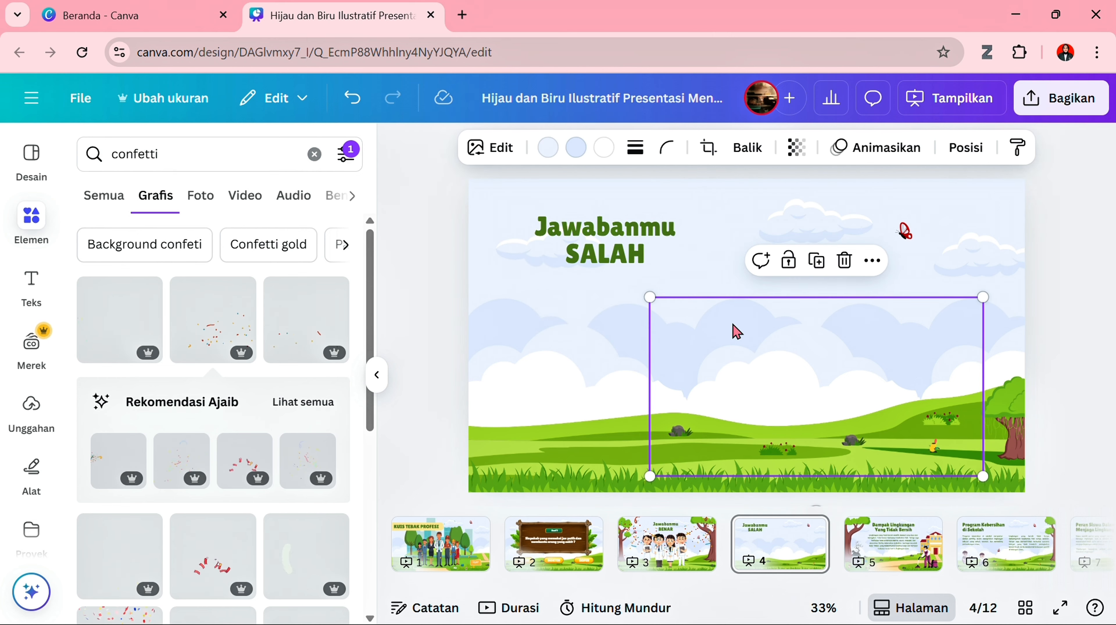
{"action": "left_click_drag", "start_coordinate": [635, 244], "coordinate": [782, 227]}
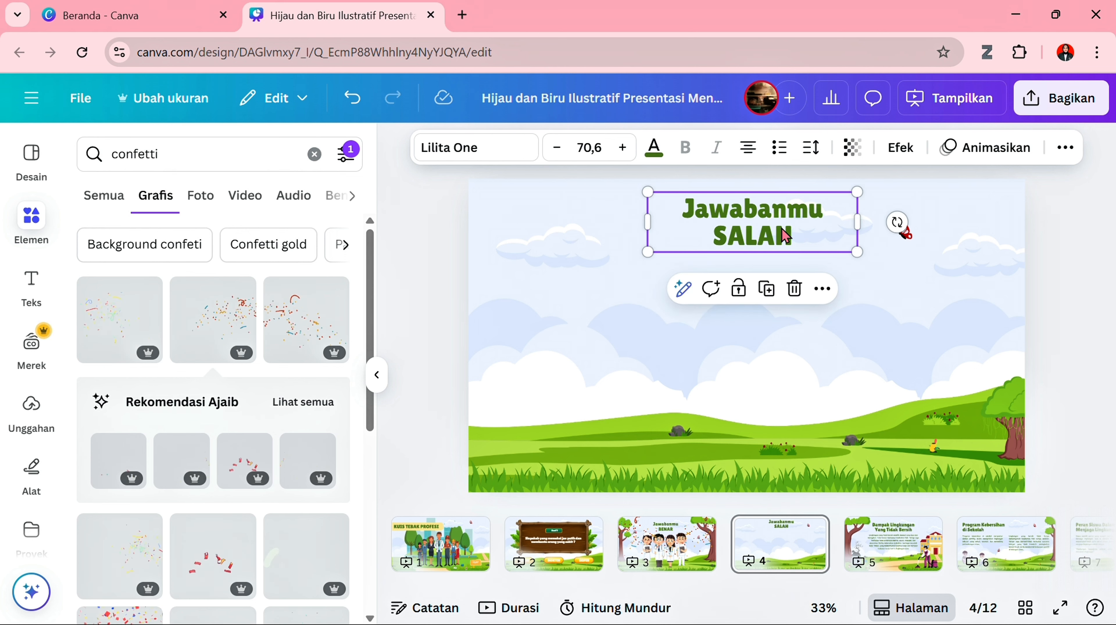
- Search the graphics for "sedih", add the blue sad face to page 4 and place it, slightly reduced, below the heading
{"action": "left_click", "coordinate": [186, 147]}
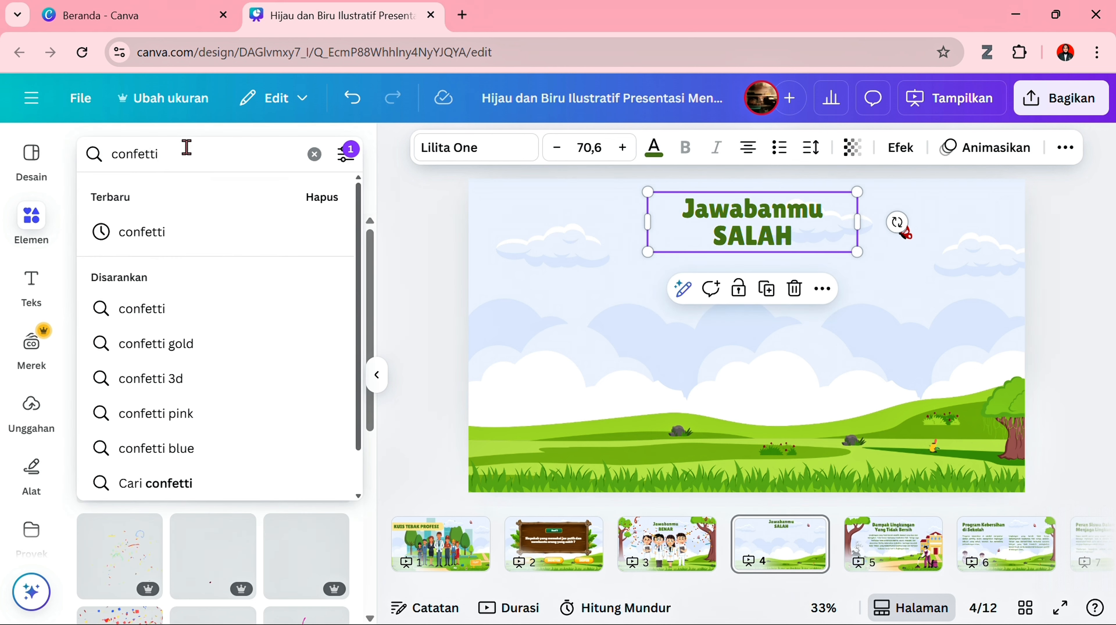
{"action": "left_click_drag", "start_coordinate": [187, 148], "coordinate": [107, 156]}
{"action": "type", "text": "sedih"}
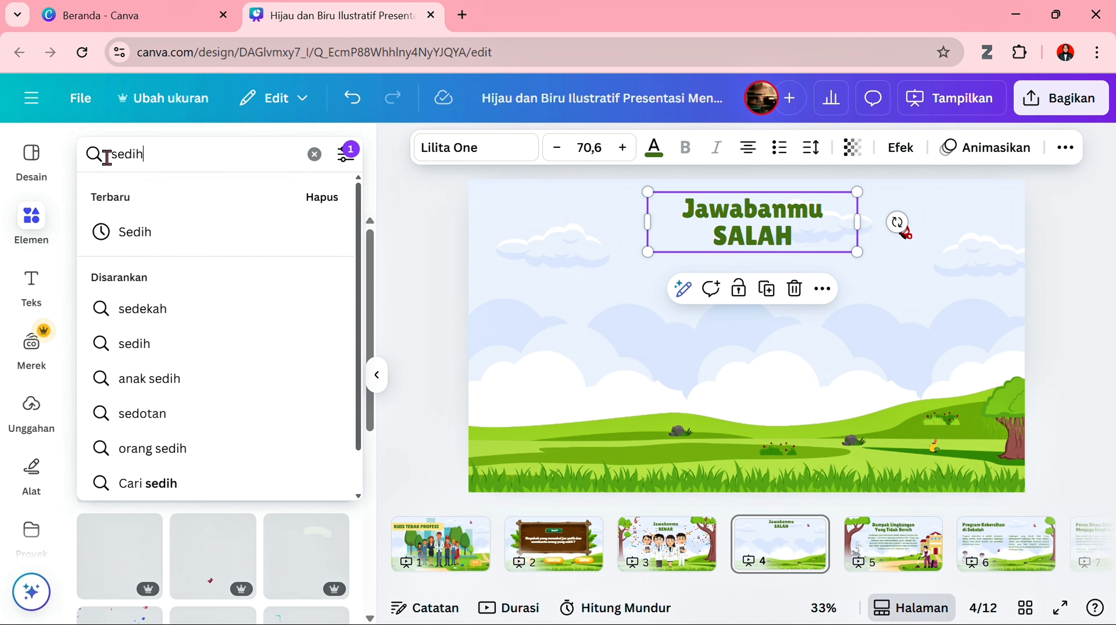
{"action": "key", "text": "Return"}
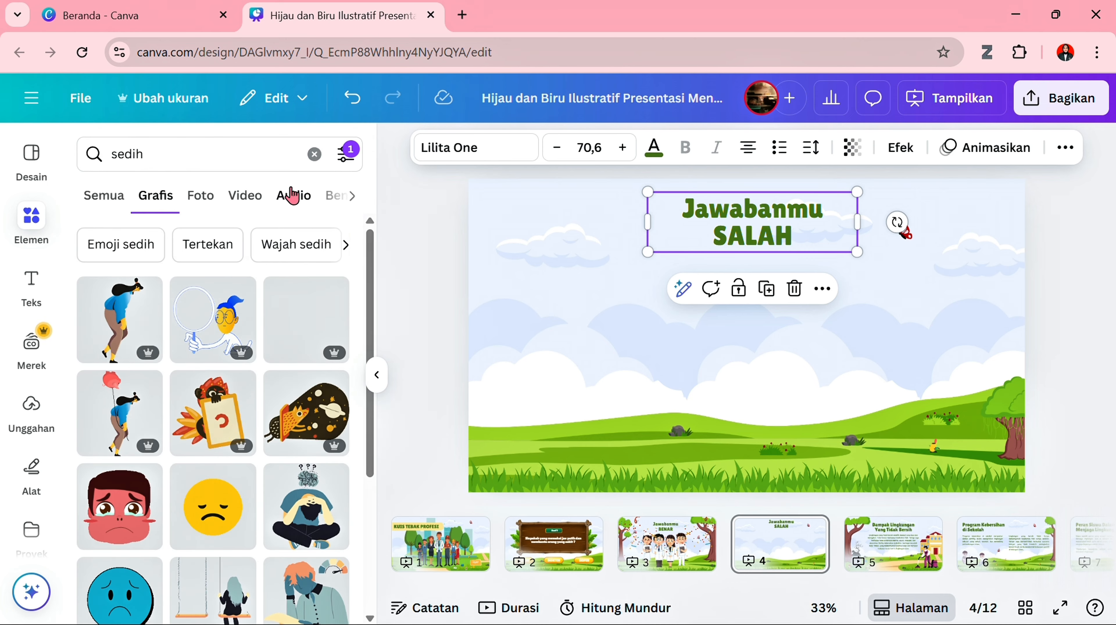
{"action": "scroll", "coordinate": [308, 378], "scroll_direction": "down", "scroll_amount": 3}
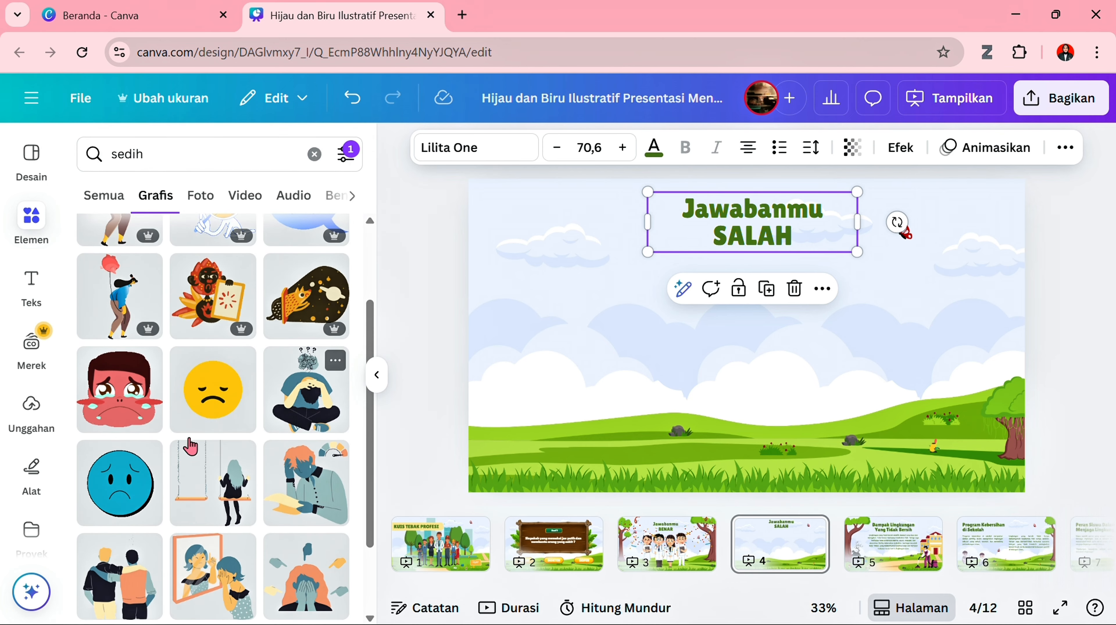
{"action": "left_click", "coordinate": [130, 497]}
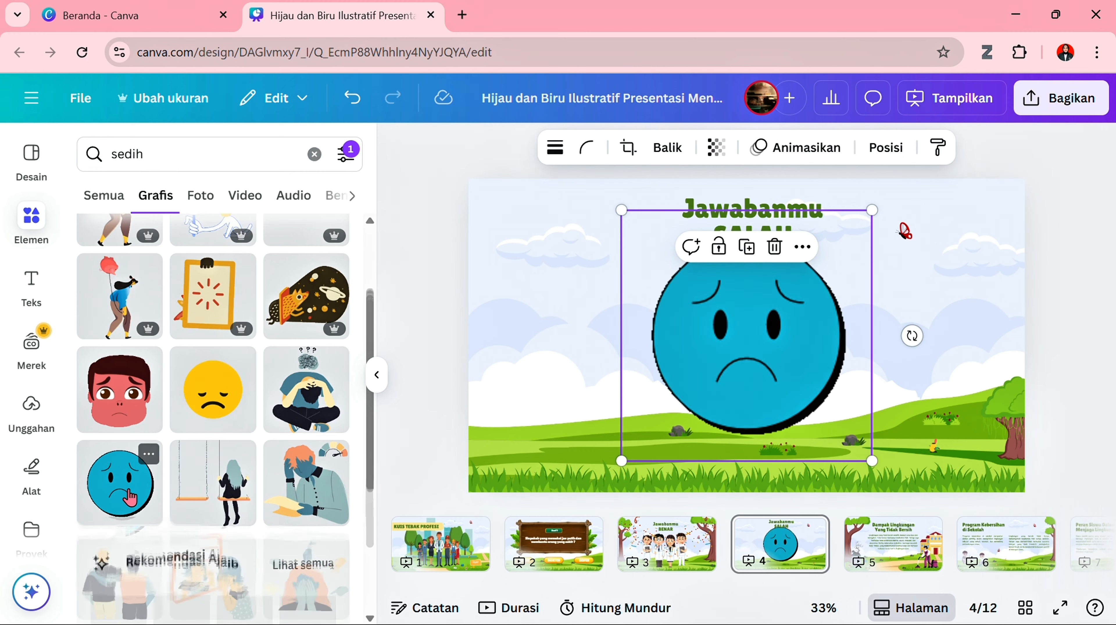
{"action": "left_click_drag", "start_coordinate": [871, 210], "coordinate": [822, 257]}
{"action": "left_click_drag", "start_coordinate": [763, 332], "coordinate": [782, 323]}
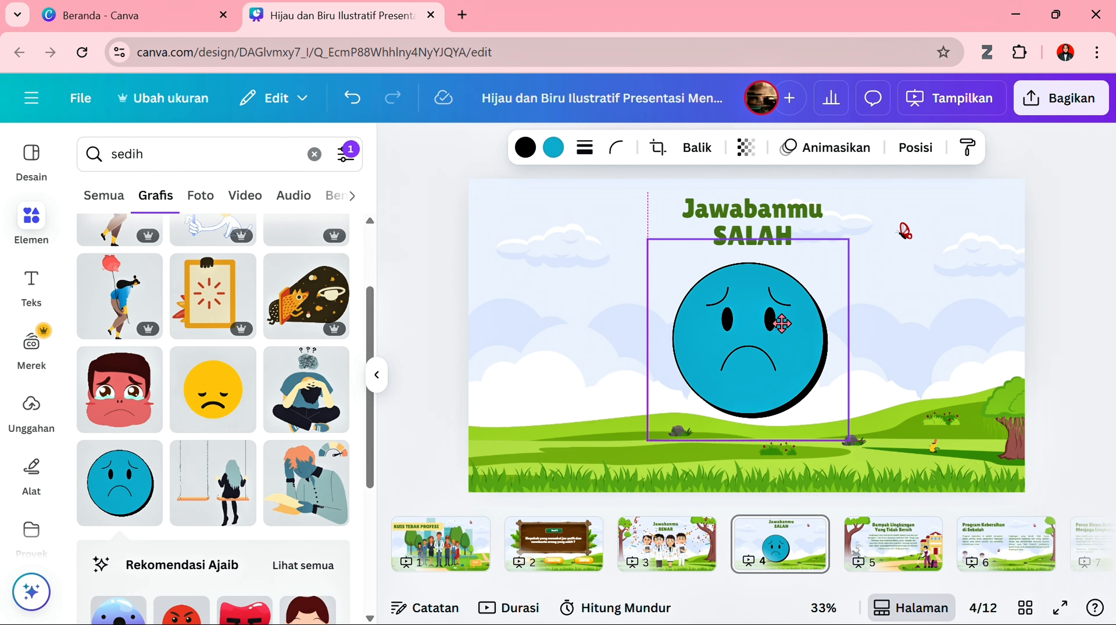
- Search the graphics for "salah" and add the orange cross to page 4
{"action": "scroll", "coordinate": [207, 434], "scroll_direction": "down", "scroll_amount": 10}
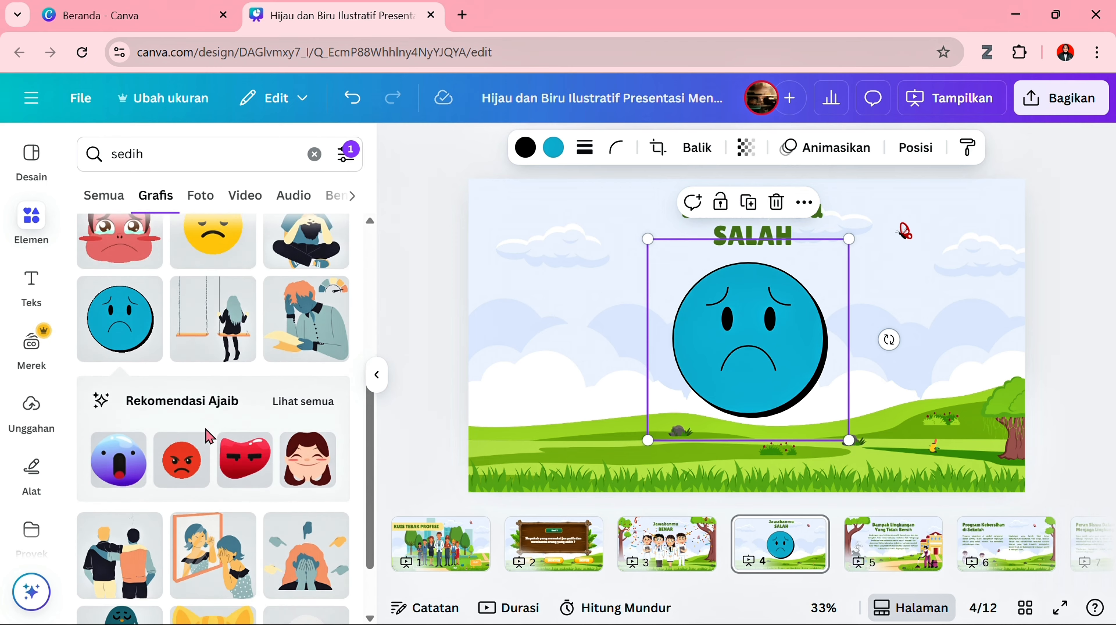
{"action": "scroll", "coordinate": [207, 434], "scroll_direction": "up", "scroll_amount": 10}
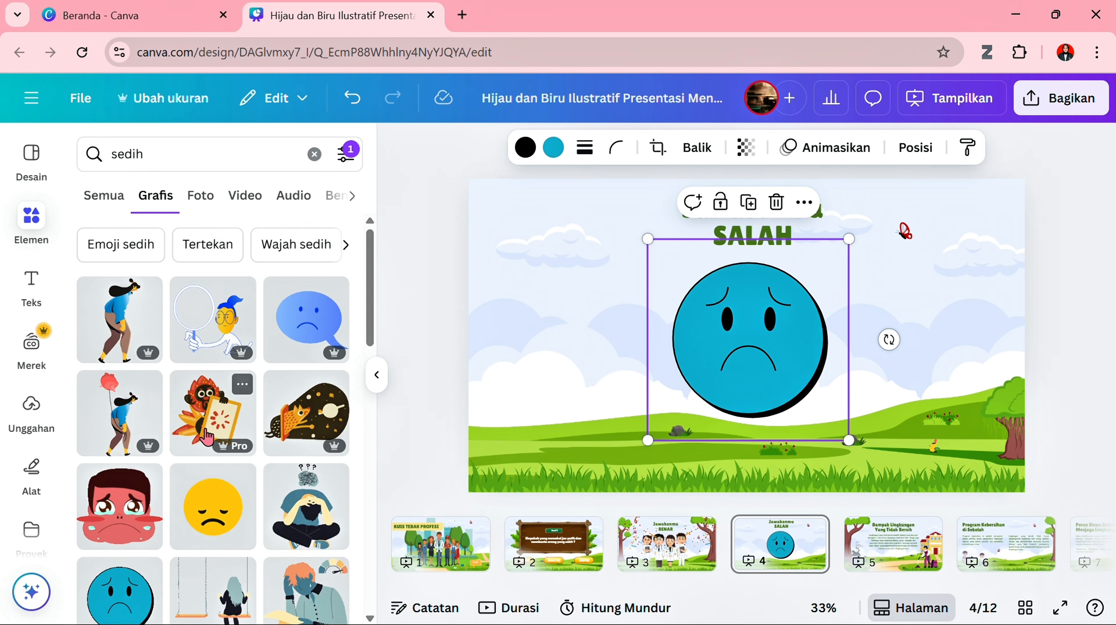
{"action": "left_click", "coordinate": [160, 153]}
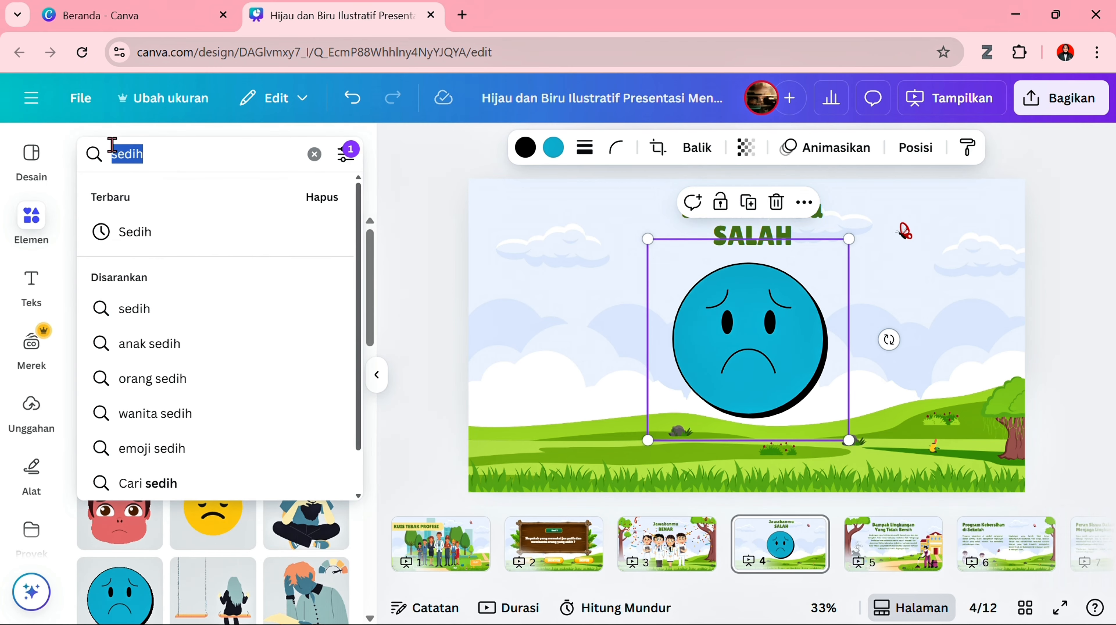
{"action": "type", "text": "salah"}
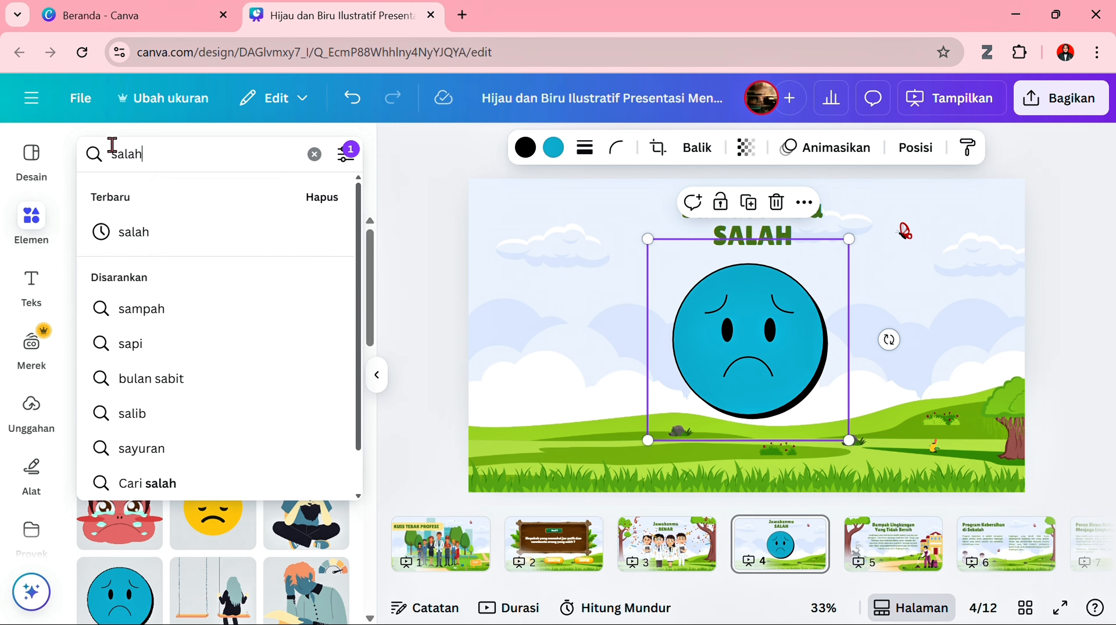
{"action": "key", "text": "Return"}
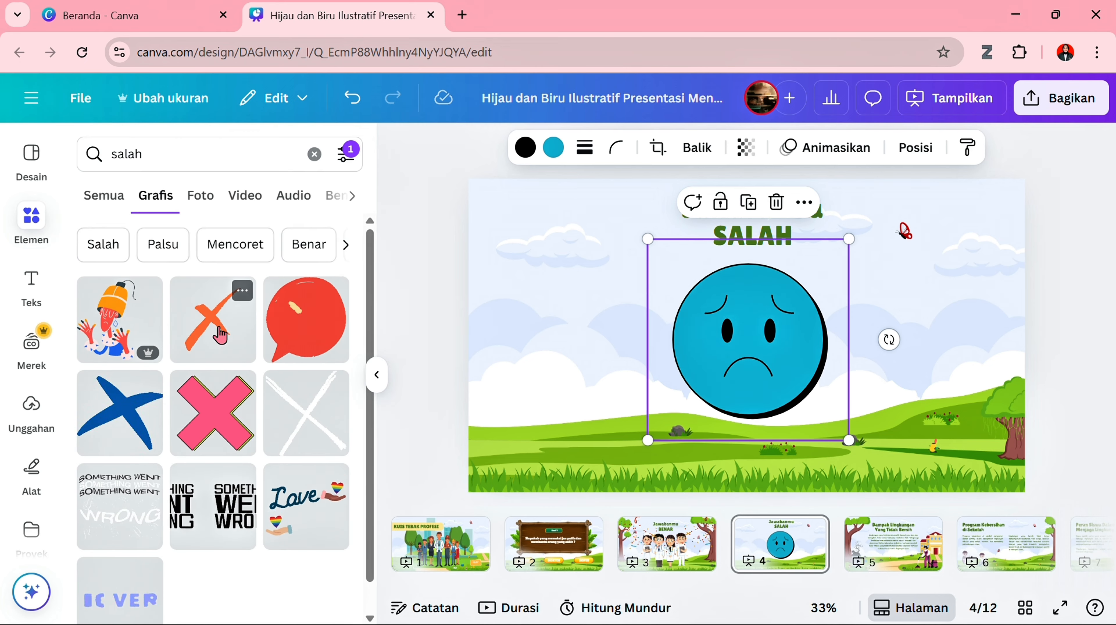
{"action": "left_click", "coordinate": [221, 334]}
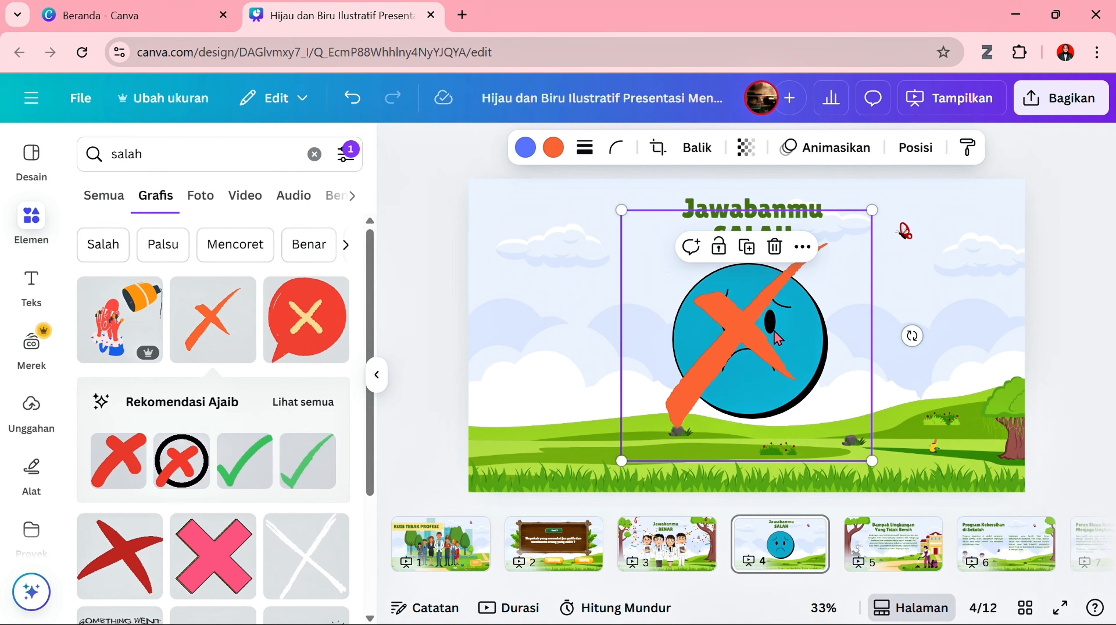
- Shrink the orange cross to about half size, move it beside the start of the heading, and delete the red butterfly from page 4
{"action": "left_click_drag", "start_coordinate": [776, 337], "coordinate": [608, 457]}
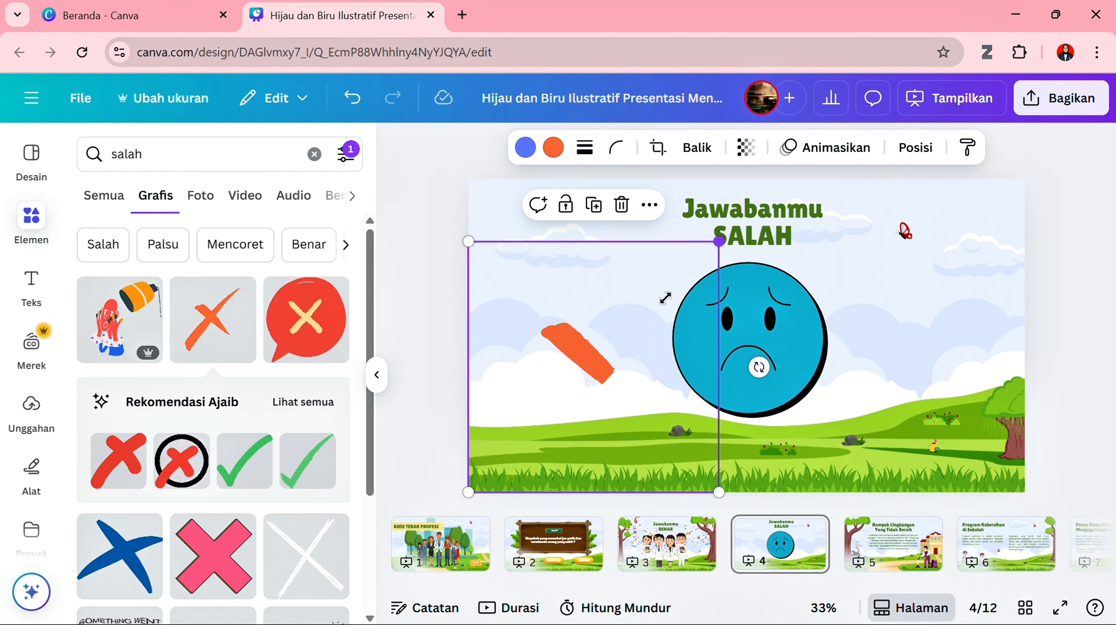
{"action": "left_click_drag", "start_coordinate": [665, 298], "coordinate": [594, 367]}
{"action": "left_click_drag", "start_coordinate": [538, 439], "coordinate": [634, 228]}
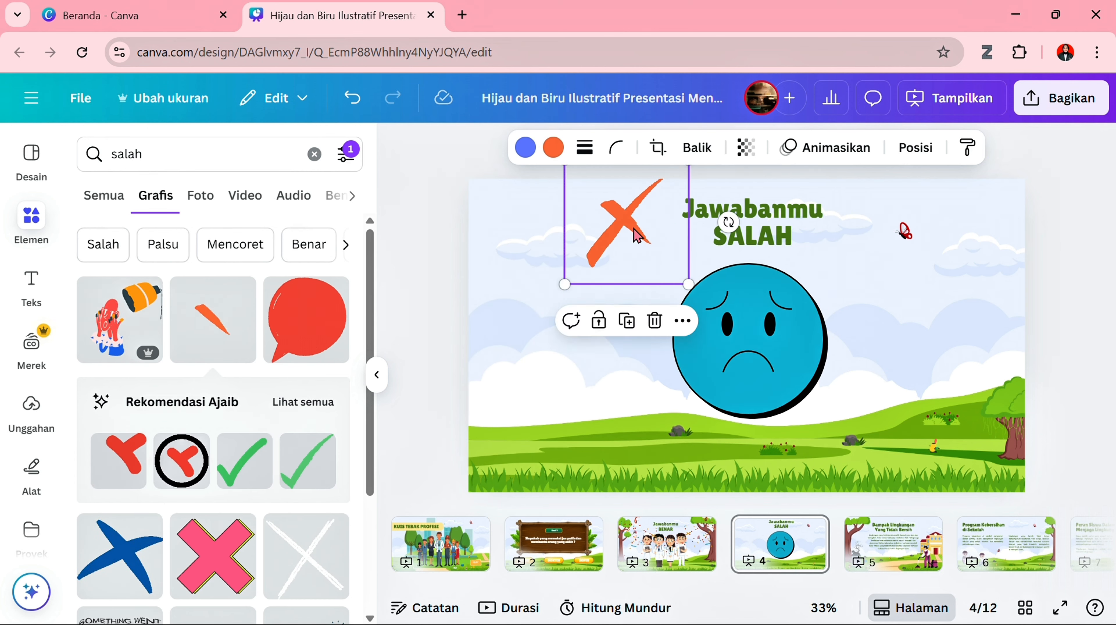
{"action": "left_click", "coordinate": [904, 231]}
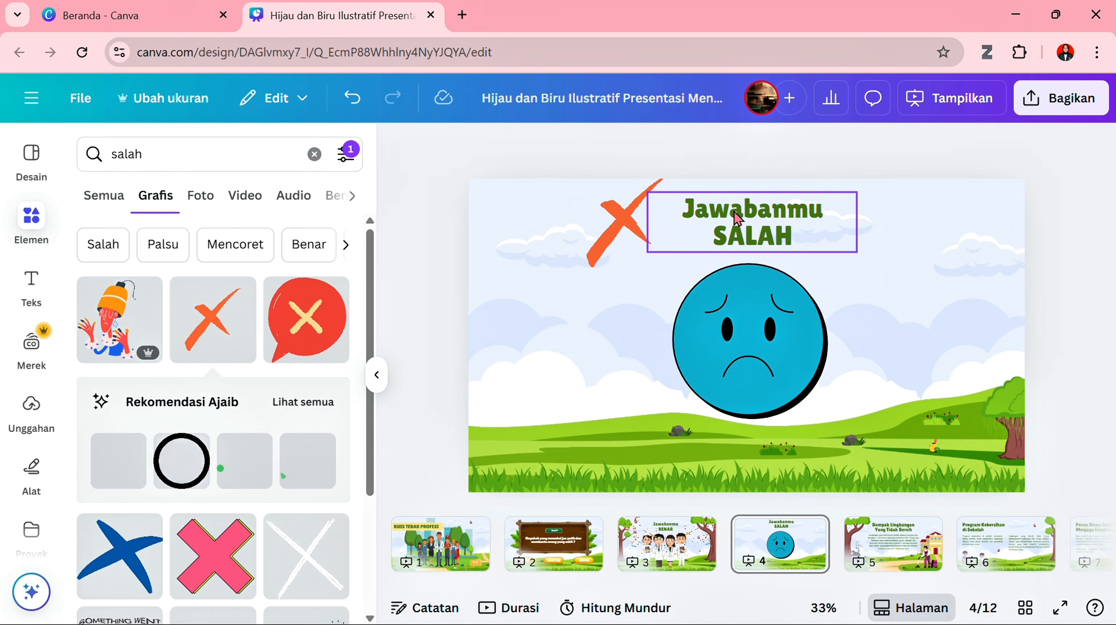
- Place the orange cross just after the end of the "Jawabanmu SALAH" heading and shift the heading slightly left to make room
{"action": "left_click_drag", "start_coordinate": [621, 221], "coordinate": [857, 228]}
{"action": "left_click", "coordinate": [796, 220]}
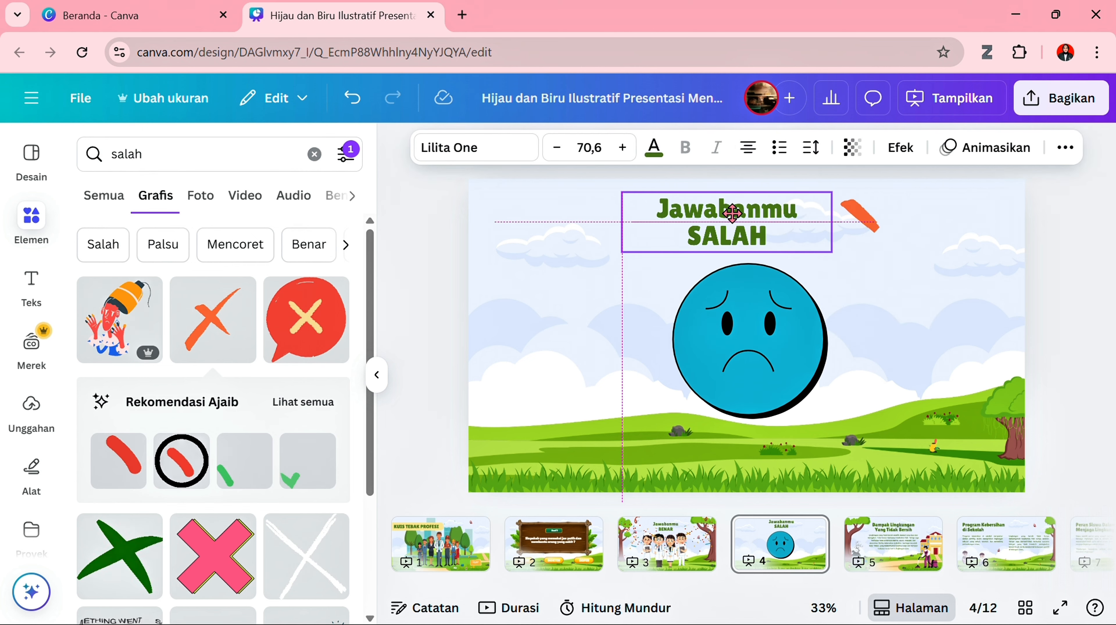
{"action": "left_click", "coordinate": [860, 247]}
{"action": "left_click_drag", "start_coordinate": [855, 242], "coordinate": [839, 246]}
- Enlarge the blue sad face on page 4 slightly toward its lower-left corner
{"action": "left_click", "coordinate": [767, 350]}
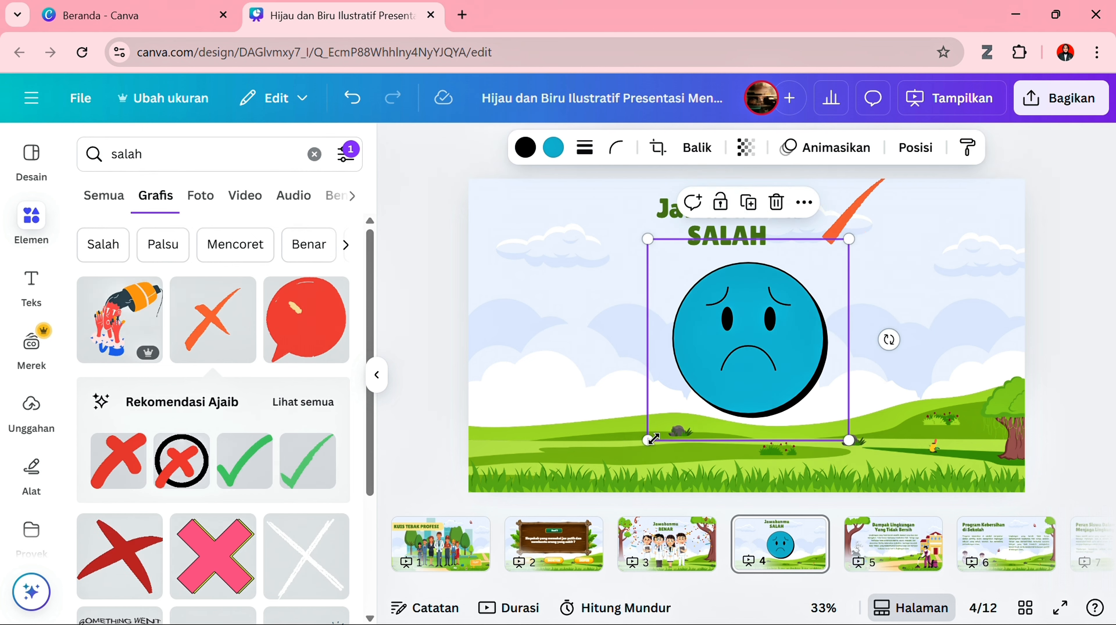
{"action": "left_click_drag", "start_coordinate": [652, 439], "coordinate": [625, 465]}
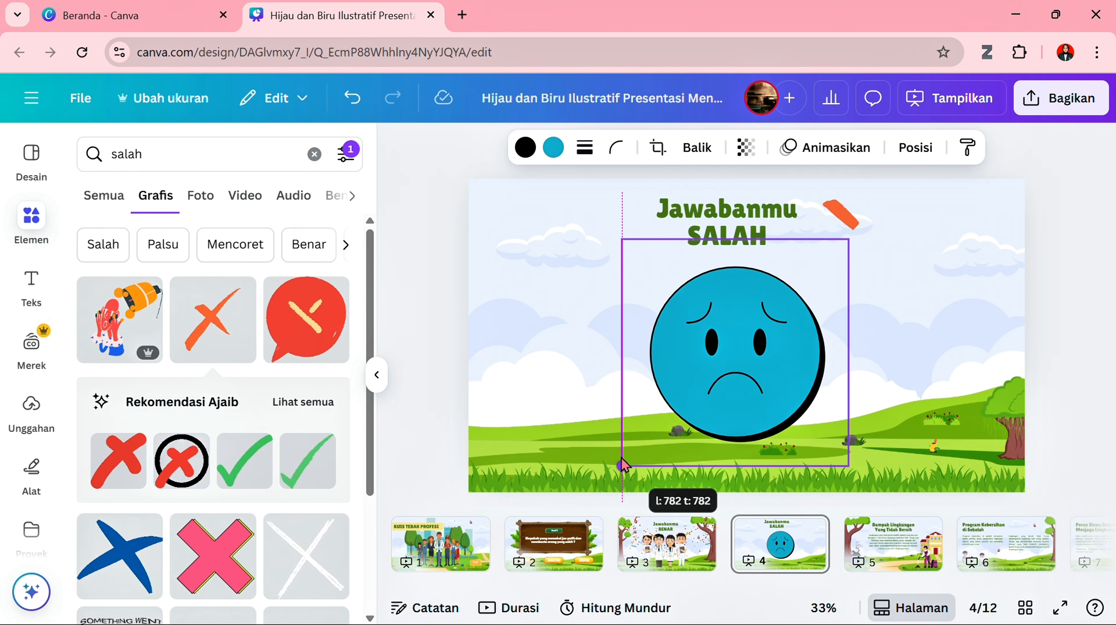
{"action": "left_click", "coordinate": [428, 314]}
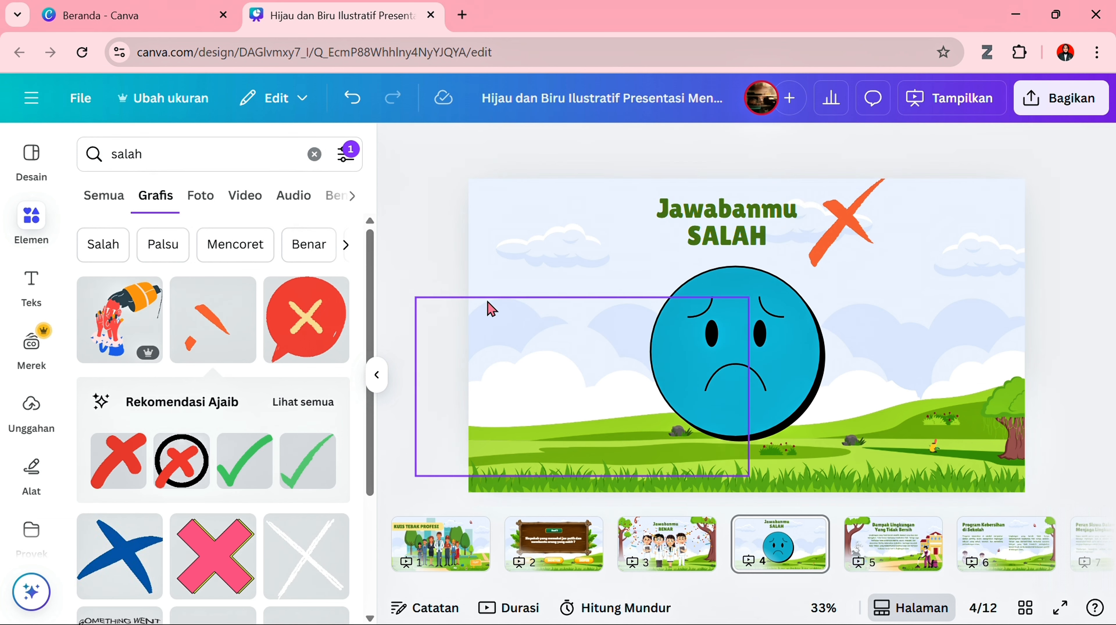
- Search the graphics for "button" and add the blue right-arrow button to page 3, reduced and placed over the right-hand tree trunk
{"action": "left_click", "coordinate": [672, 550]}
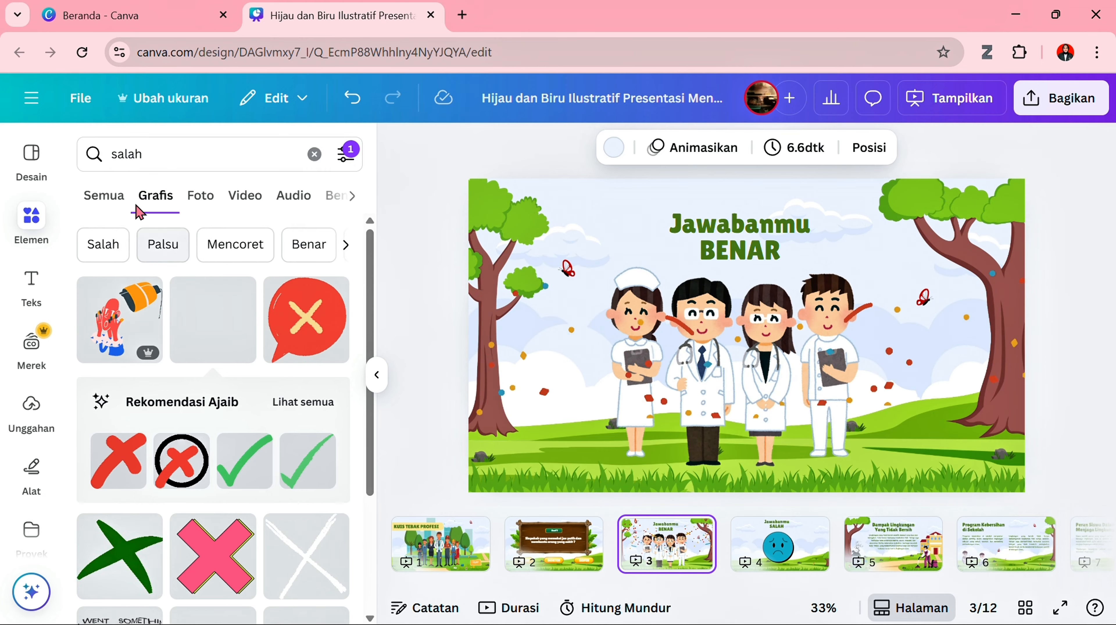
{"action": "left_click", "coordinate": [199, 165]}
{"action": "left_click_drag", "start_coordinate": [198, 165], "coordinate": [107, 158]}
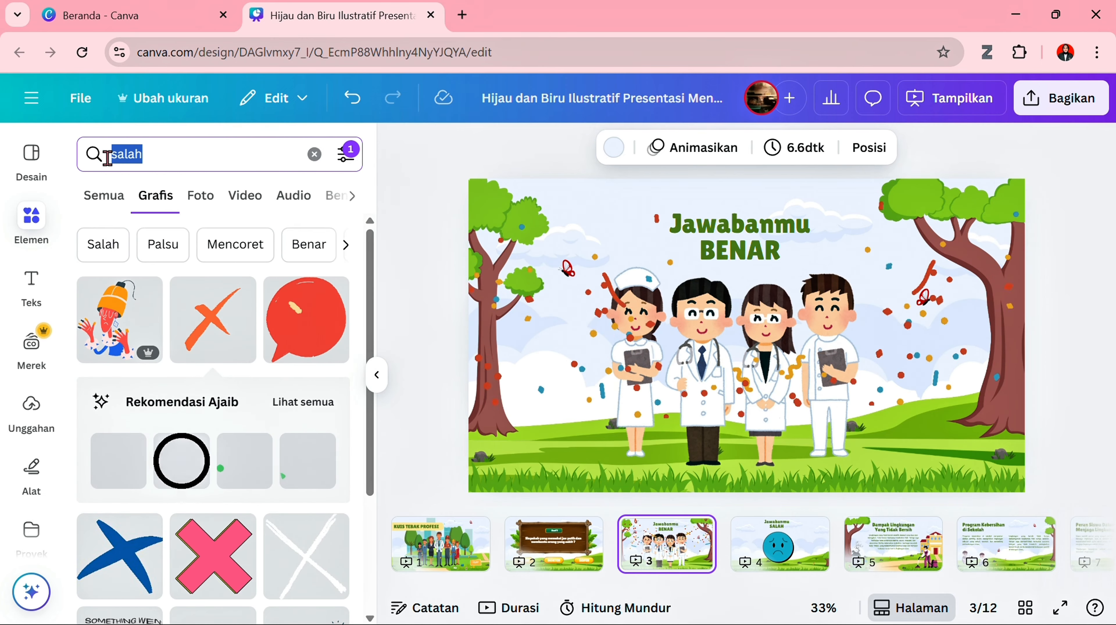
{"action": "type", "text": "button"}
{"action": "key", "text": "Return"}
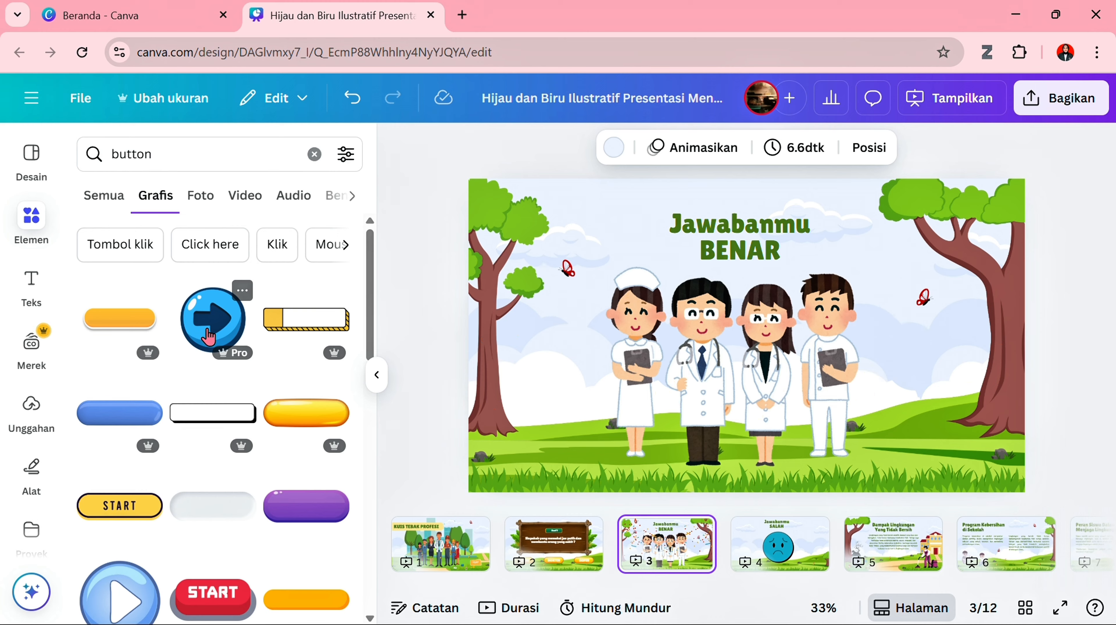
{"action": "left_click", "coordinate": [209, 336]}
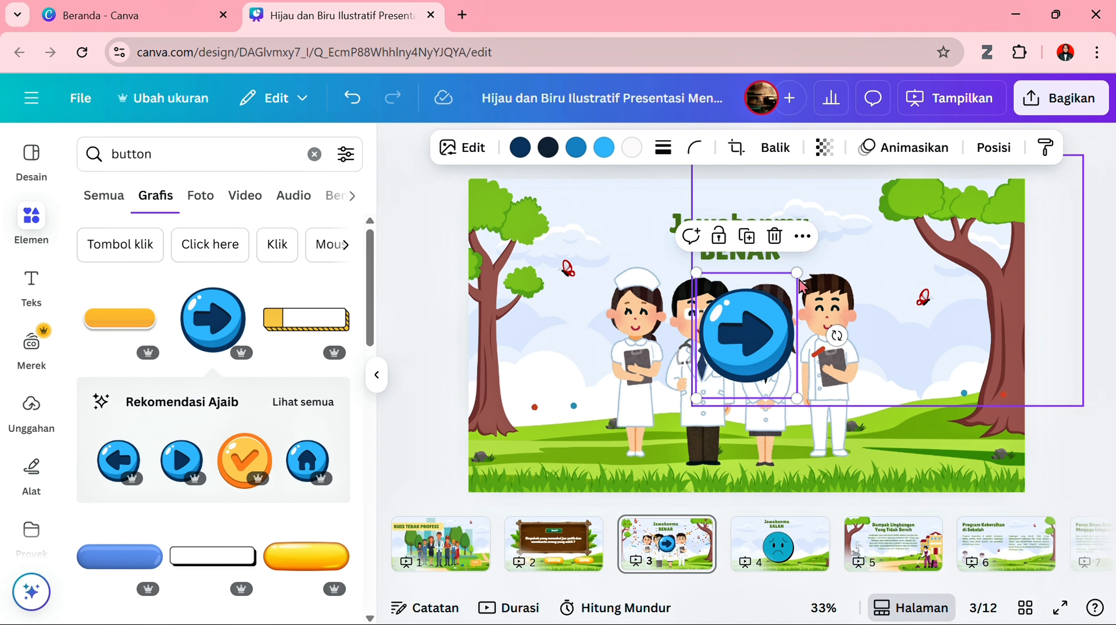
{"action": "left_click_drag", "start_coordinate": [792, 268], "coordinate": [749, 344]}
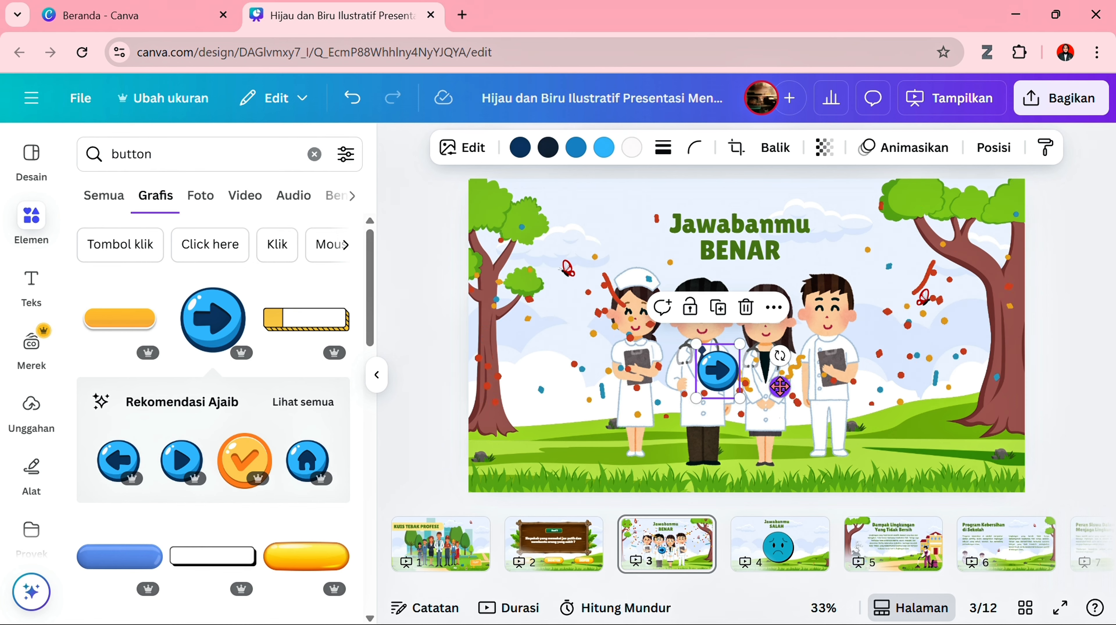
{"action": "left_click_drag", "start_coordinate": [780, 386], "coordinate": [1053, 371]}
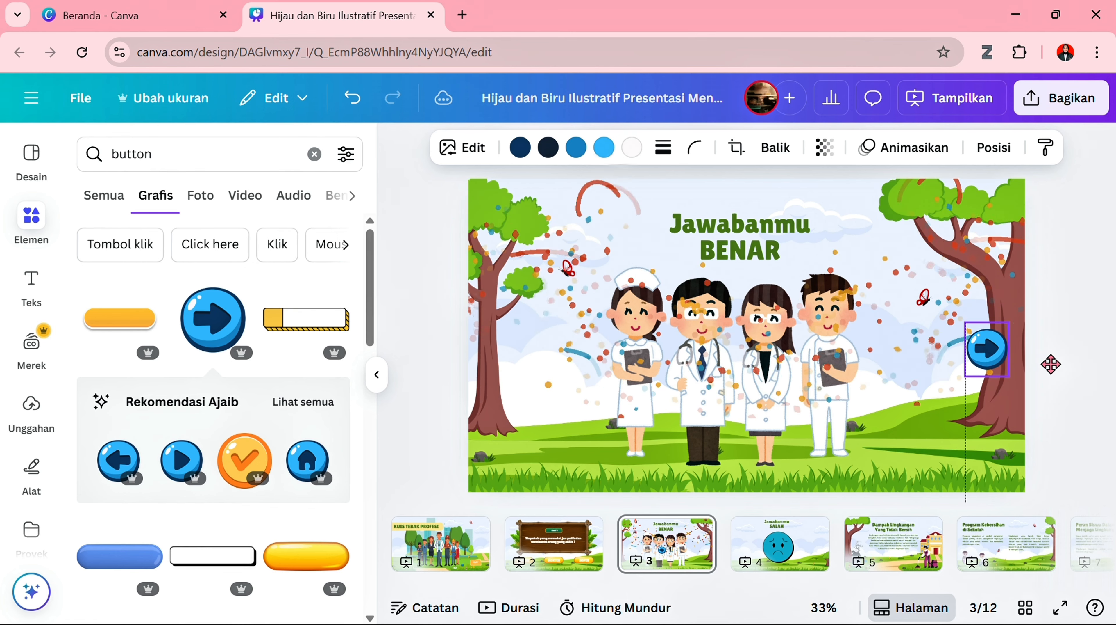
- Add the matching blue left-arrow button to page 4, reduced and placed near the slide's left edge
{"action": "left_click", "coordinate": [783, 551]}
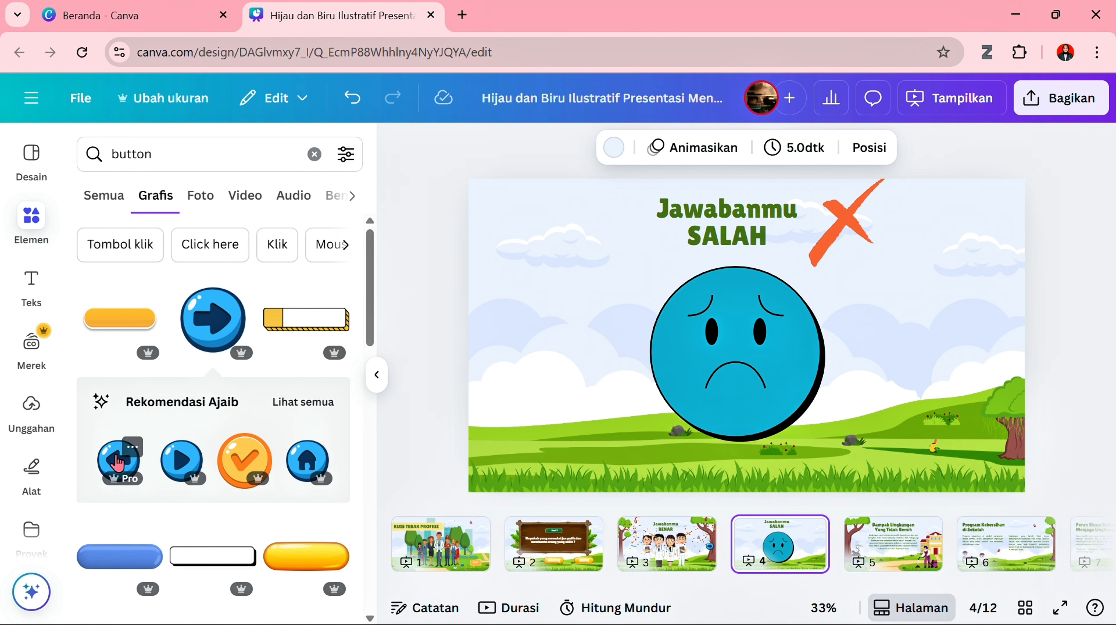
{"action": "left_click", "coordinate": [117, 461]}
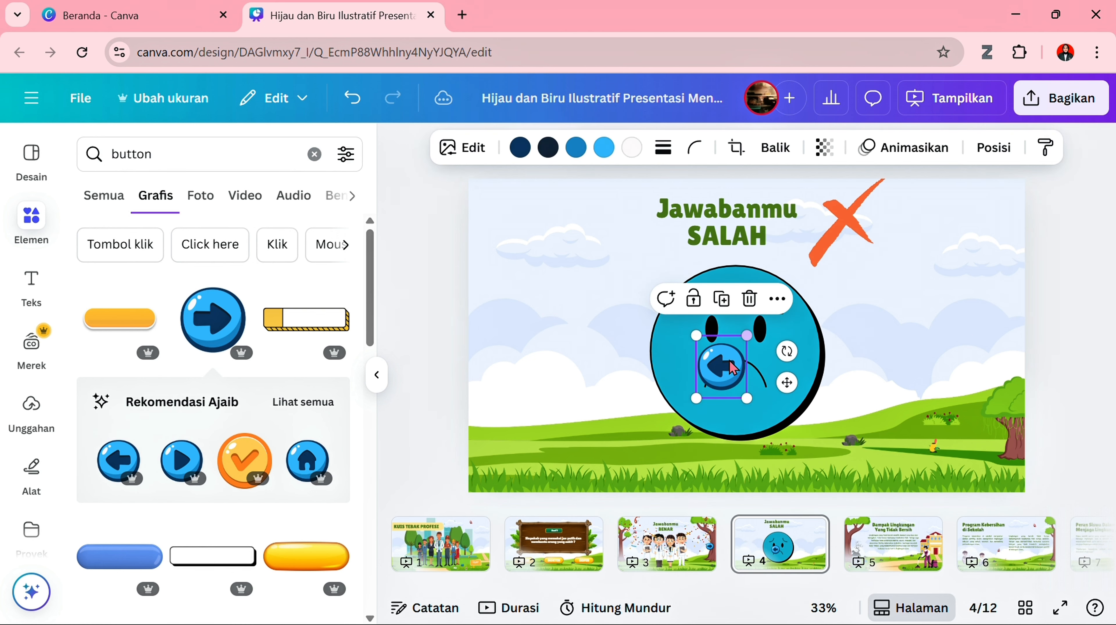
{"action": "left_click_drag", "start_coordinate": [729, 373], "coordinate": [516, 333]}
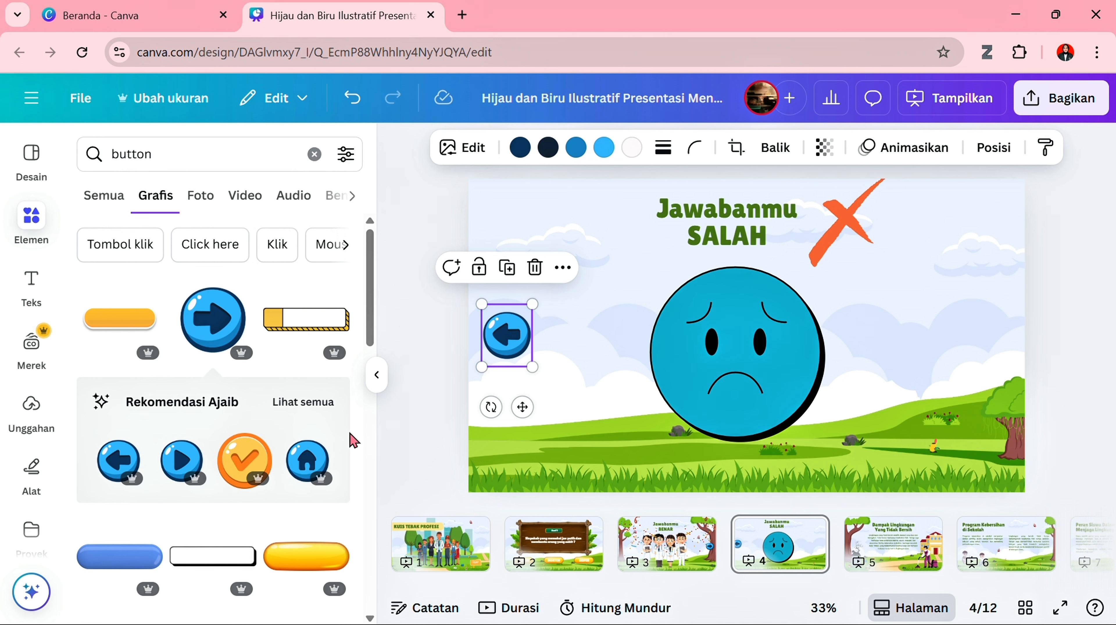
- On page 2, search the elements for "hewan", filter to animated items and show all matching graphics
{"action": "left_click", "coordinate": [554, 540]}
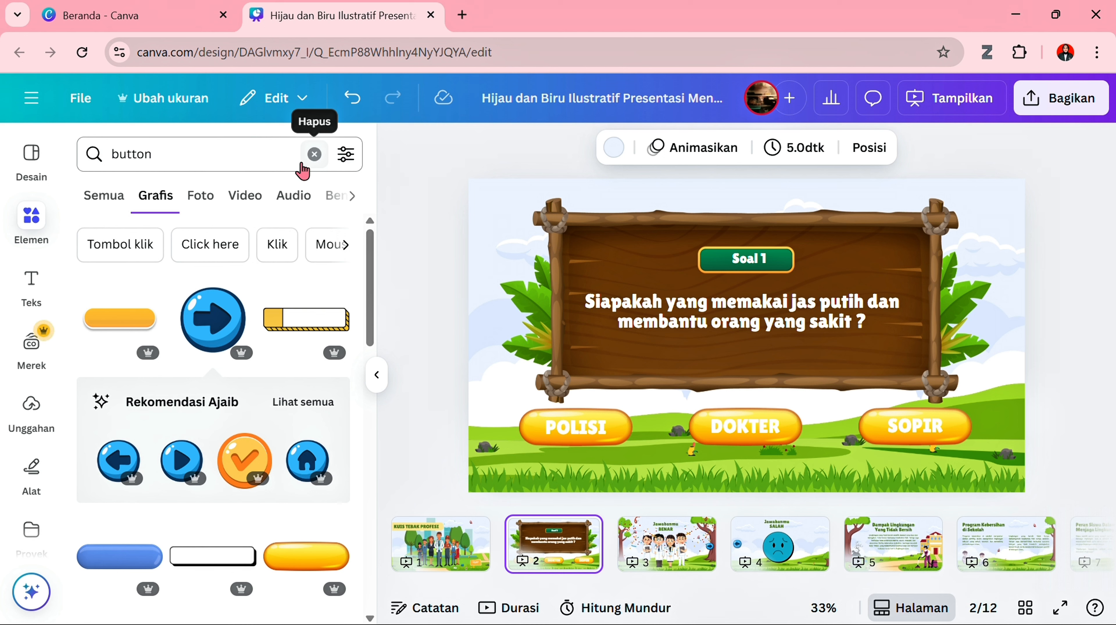
{"action": "left_click", "coordinate": [314, 153]}
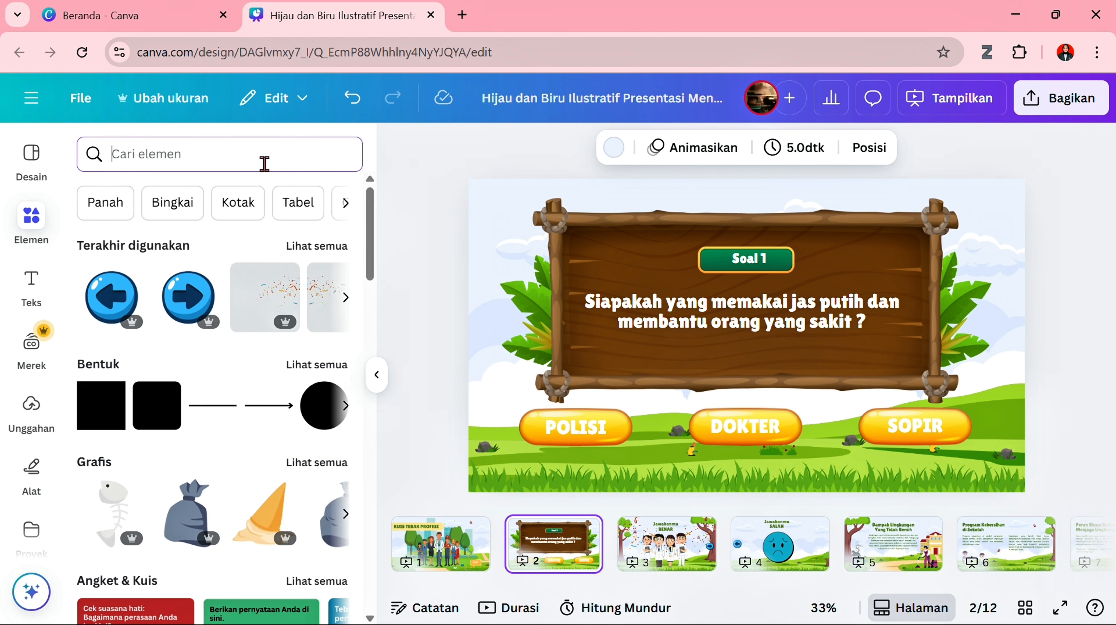
{"action": "type", "text": "hewan"}
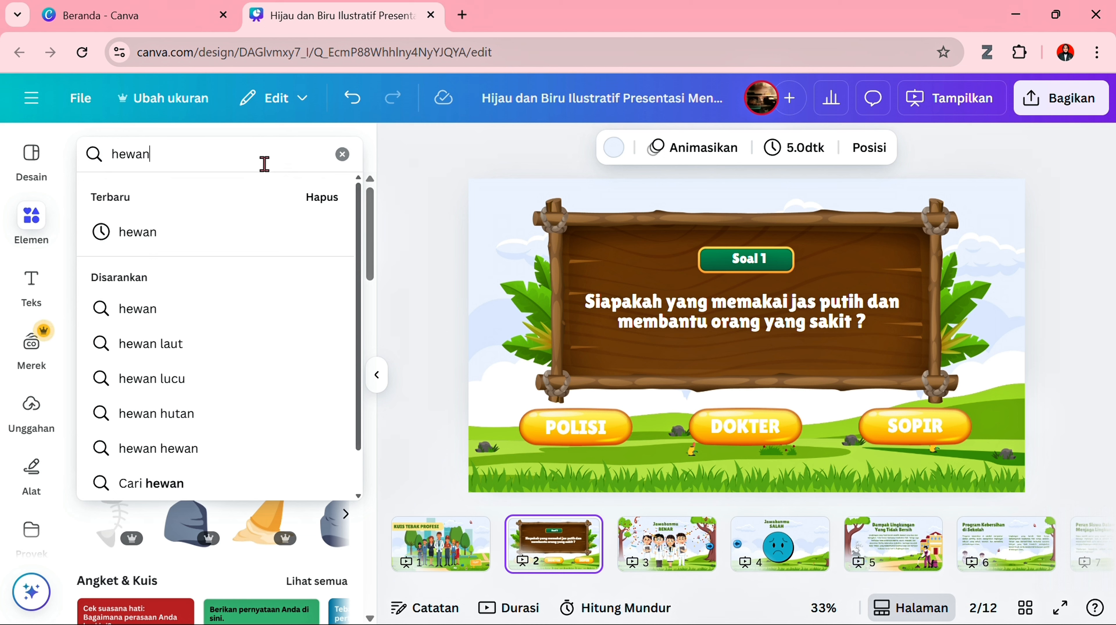
{"action": "key", "text": "Return"}
{"action": "left_click", "coordinate": [347, 155]}
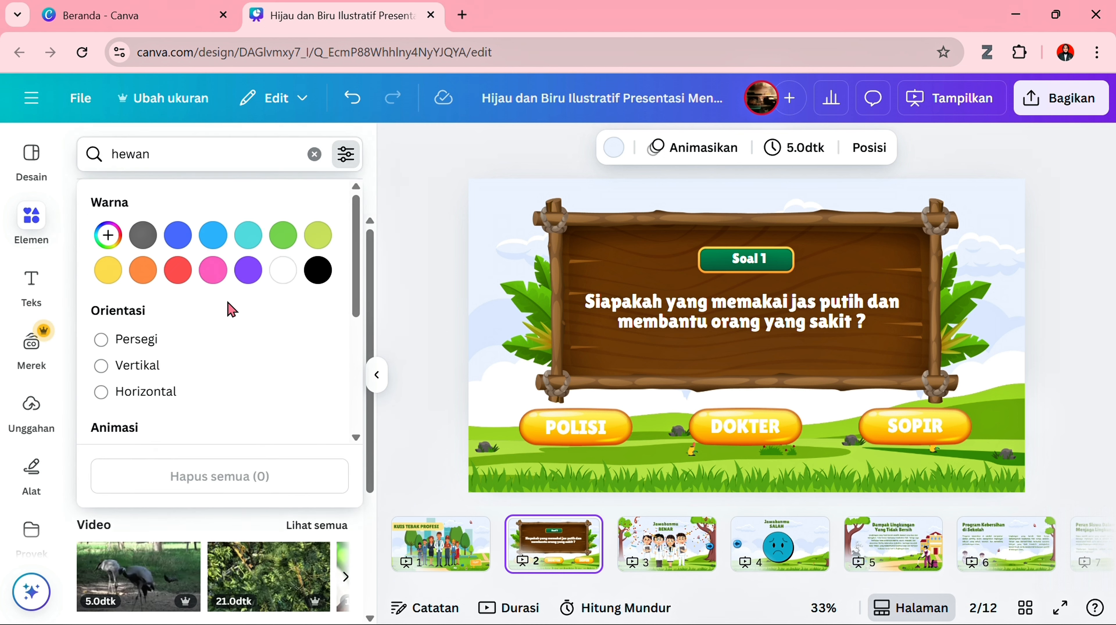
{"action": "scroll", "coordinate": [184, 351], "scroll_direction": "down", "scroll_amount": 2}
{"action": "left_click", "coordinate": [167, 401]}
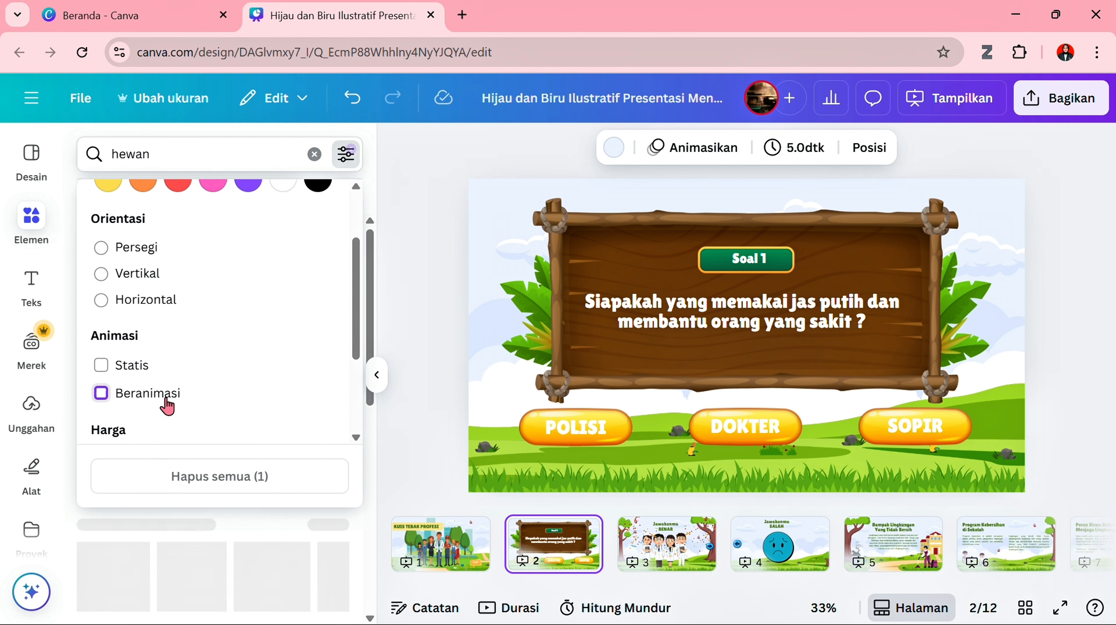
{"action": "left_click", "coordinate": [364, 522]}
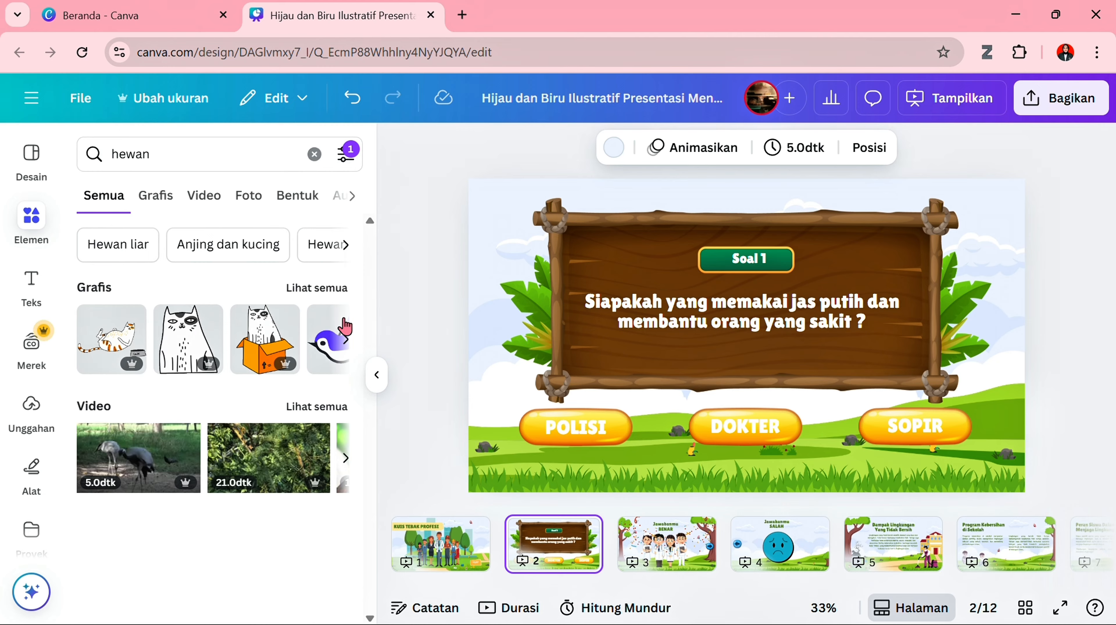
{"action": "left_click", "coordinate": [325, 292]}
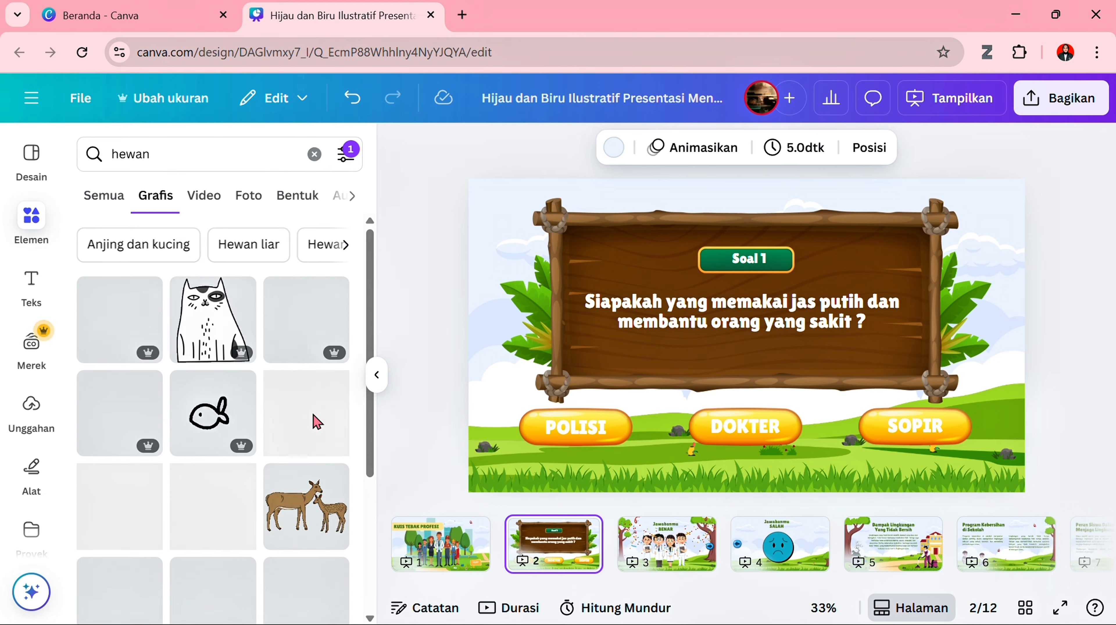
- Add the blue flying bird, greatly reduced, beside the wooden board's upper-right corner and duplicate it into three birds, the one on the post slightly larger
{"action": "left_click", "coordinate": [120, 411]}
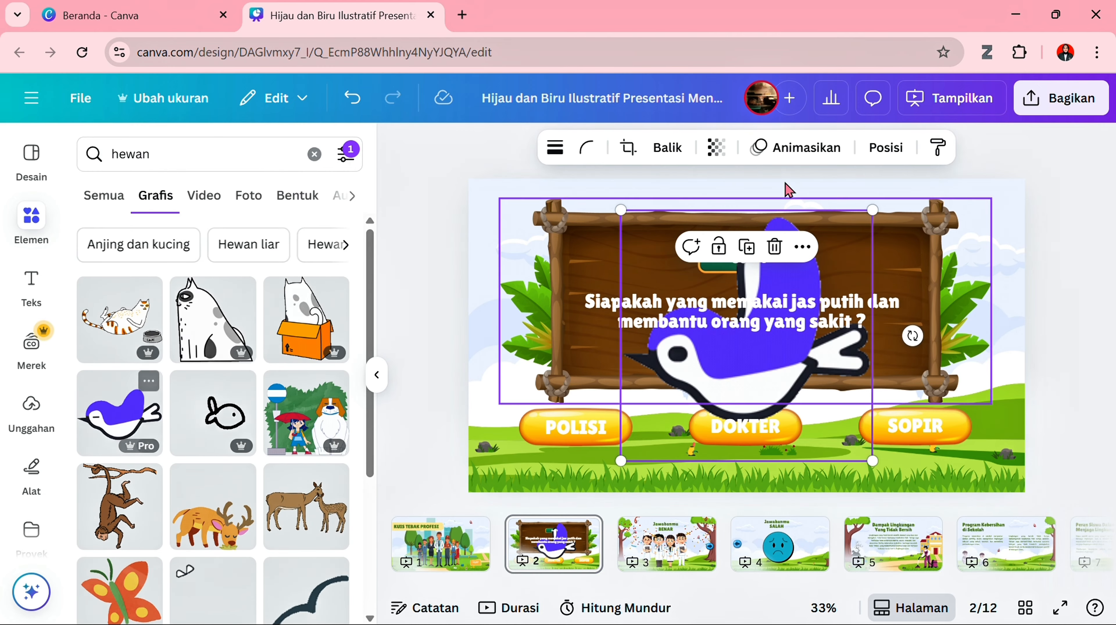
{"action": "left_click_drag", "start_coordinate": [871, 214], "coordinate": [1000, 234]}
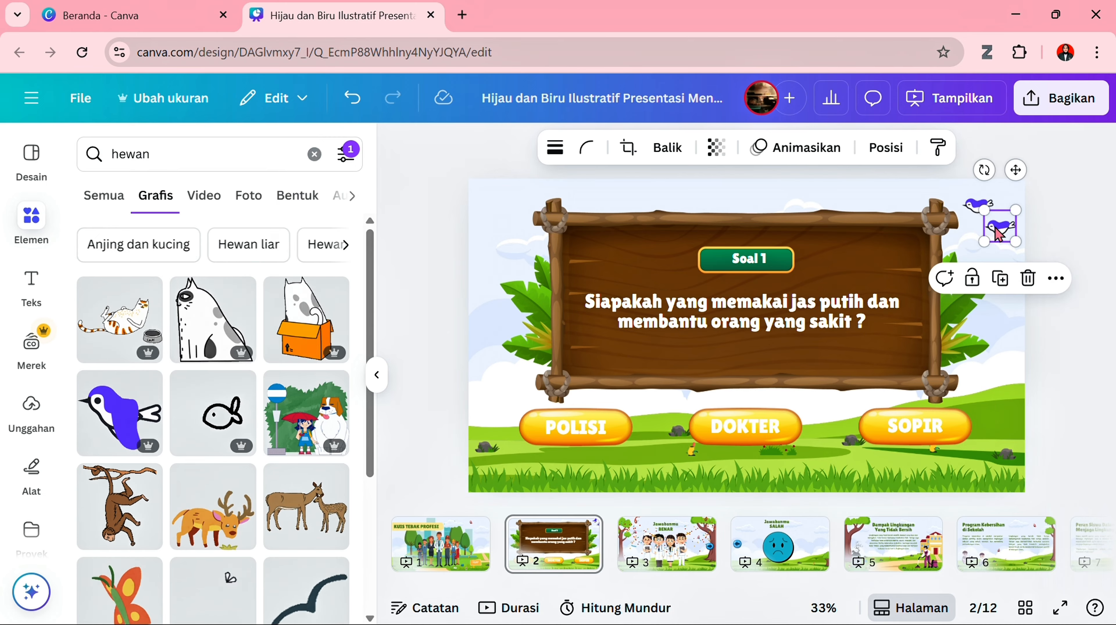
{"action": "left_click", "coordinate": [1001, 280]}
{"action": "left_click_drag", "start_coordinate": [1013, 253], "coordinate": [905, 234]}
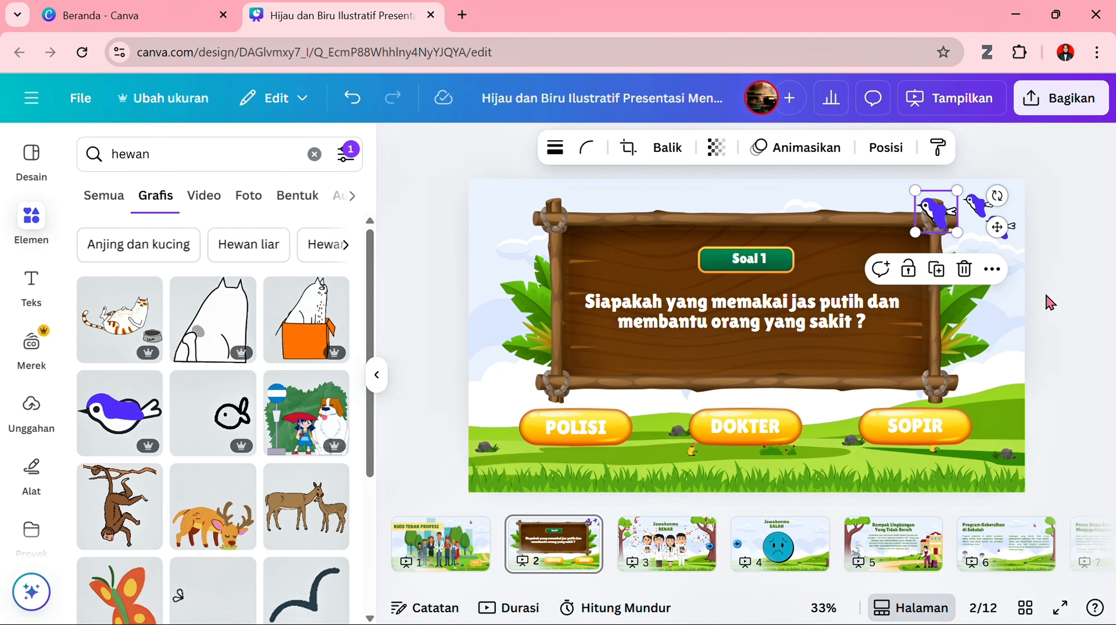
{"action": "left_click", "coordinate": [1057, 306]}
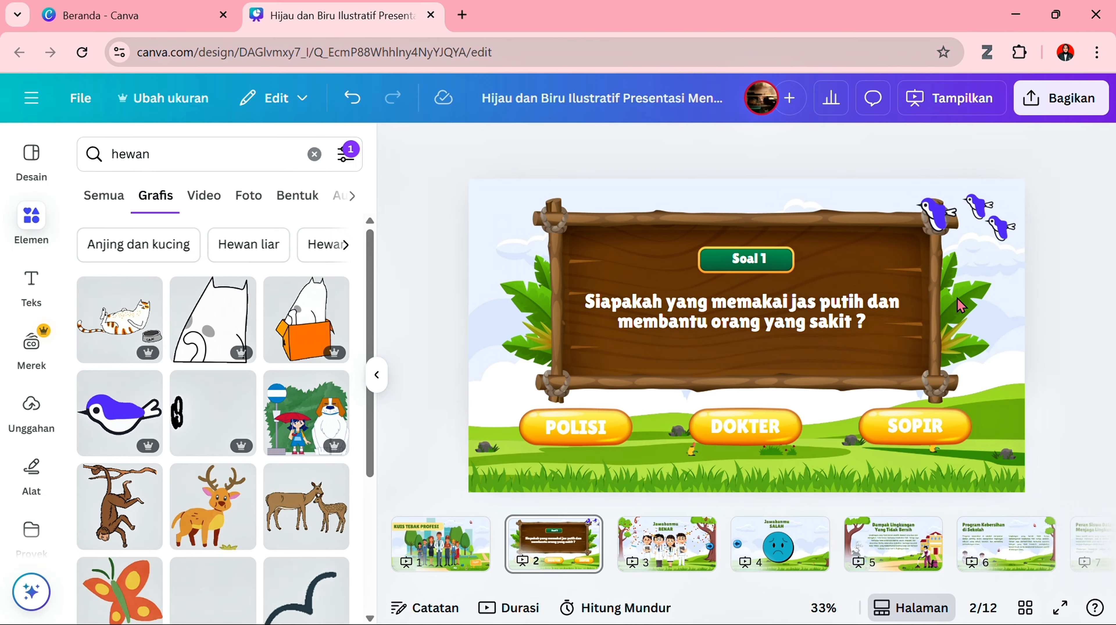
- Duplicate the Soal 1 question page and move the copy directly after the "Jawabanmu SALAH" page
{"action": "left_click", "coordinate": [581, 536]}
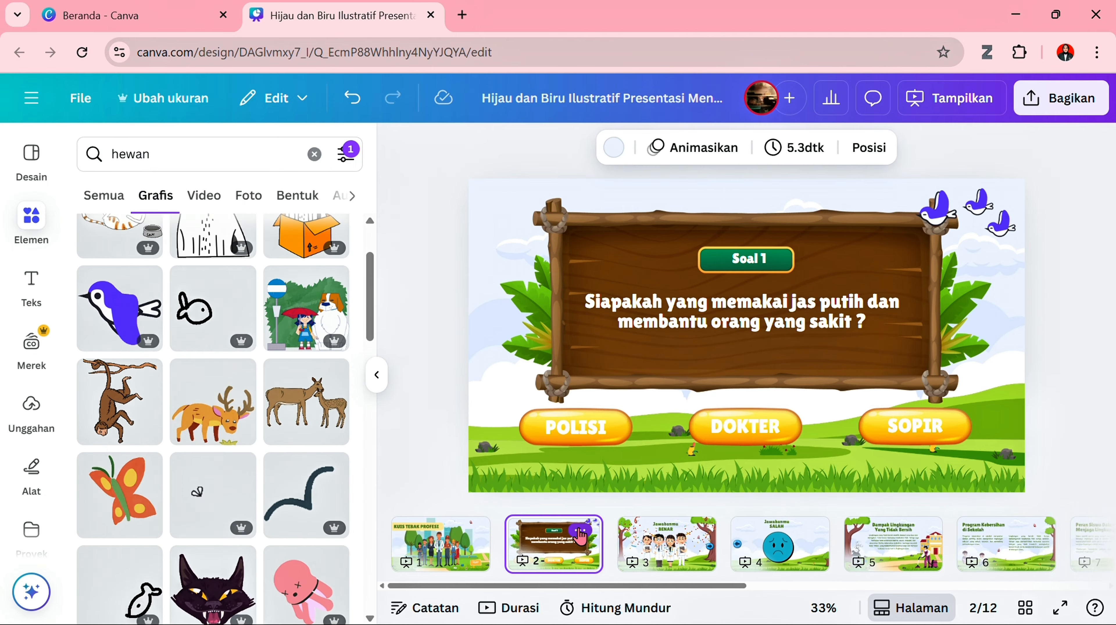
{"action": "left_click", "coordinate": [580, 534]}
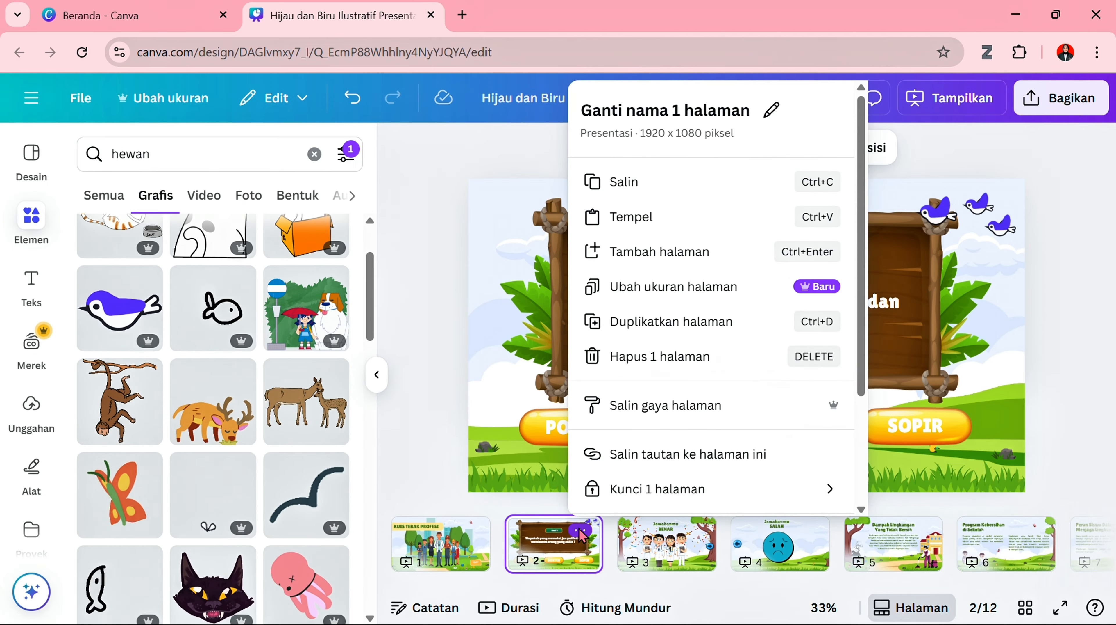
{"action": "left_click", "coordinate": [685, 321]}
{"action": "left_click_drag", "start_coordinate": [668, 552], "coordinate": [894, 556]}
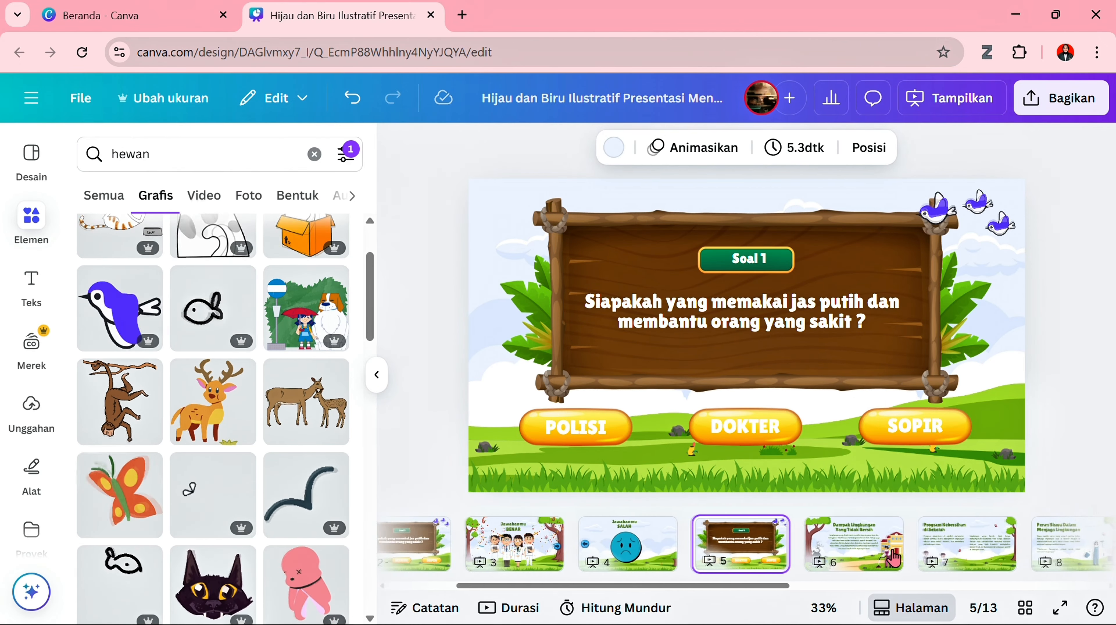
- Change the green badge text on page 5 to "Soal 2" and nudge it slightly left
{"action": "left_click", "coordinate": [768, 256]}
{"action": "left_click", "coordinate": [769, 256]}
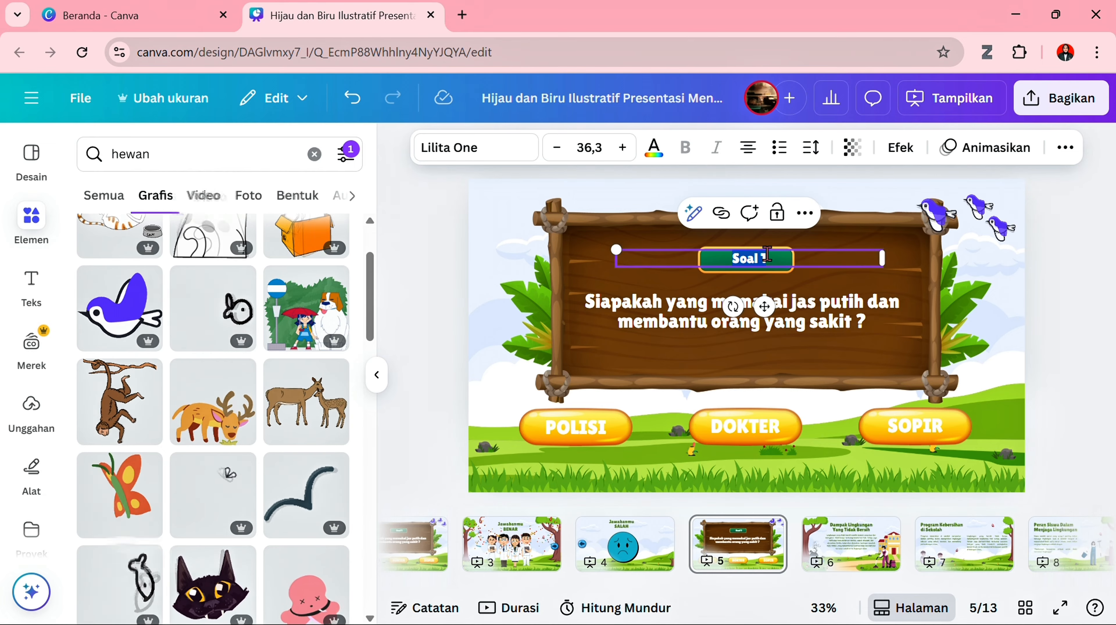
{"action": "left_click", "coordinate": [768, 256]}
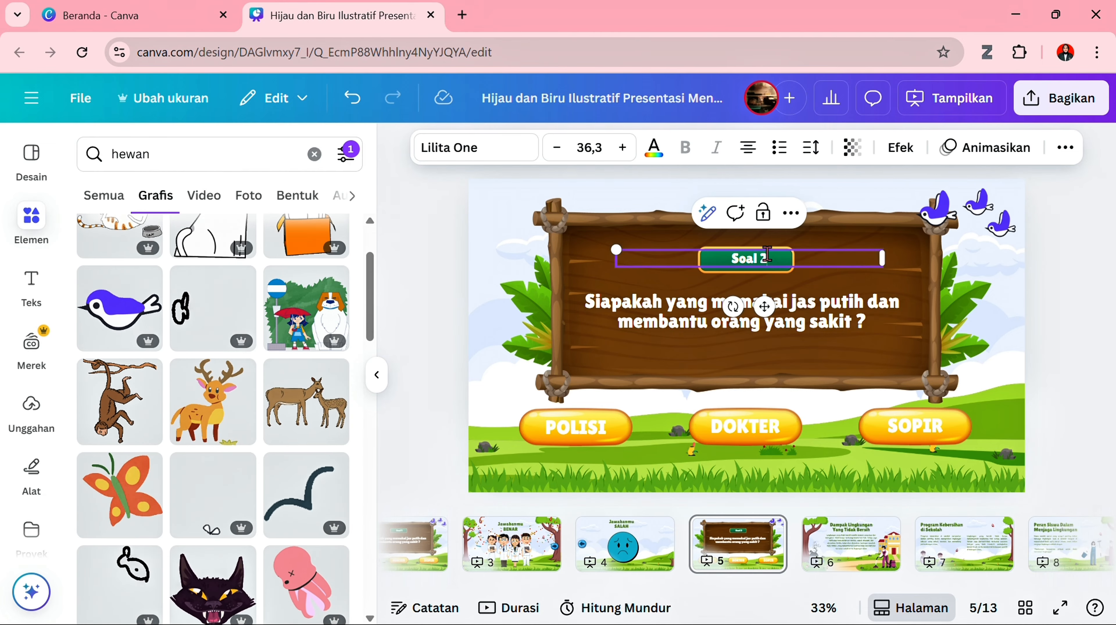
{"action": "left_click", "coordinate": [1056, 342]}
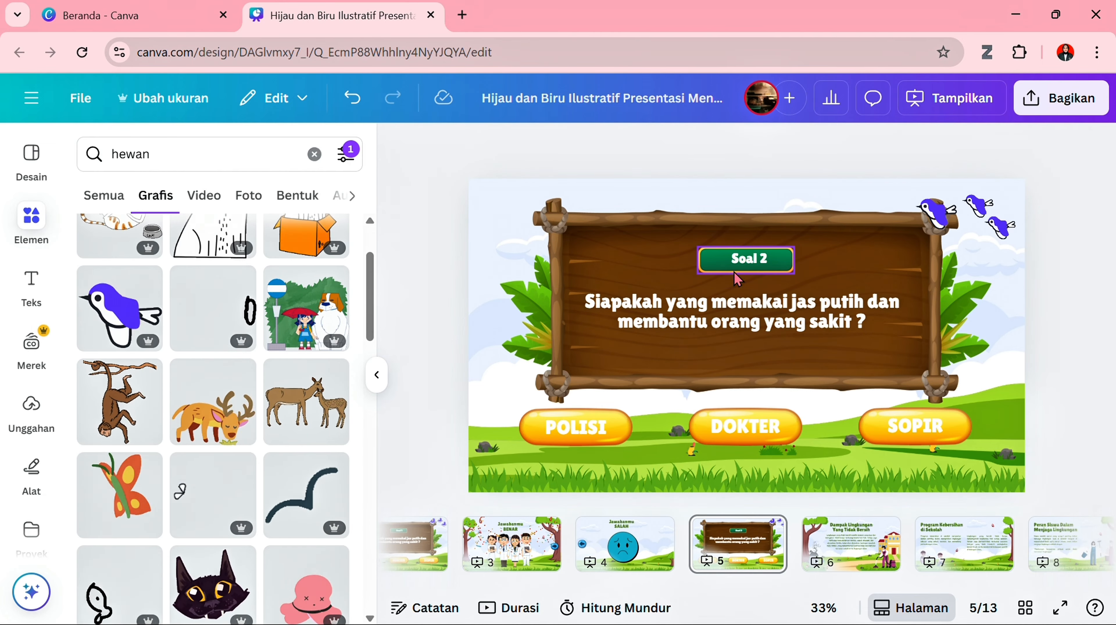
{"action": "left_click", "coordinate": [734, 266]}
{"action": "key", "text": "Left"}
{"action": "key", "text": "Left"}
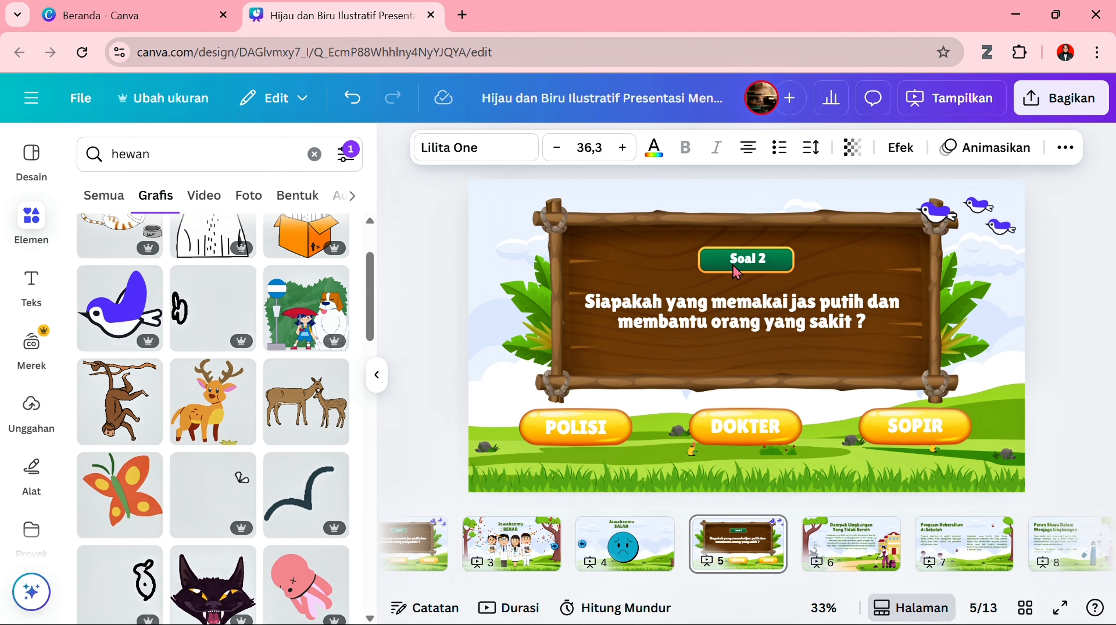
- Replace the question text on page 5 with "Siapa yang menanam padi dan sayur di sawah atau kebun ?"
{"action": "left_click", "coordinate": [747, 309]}
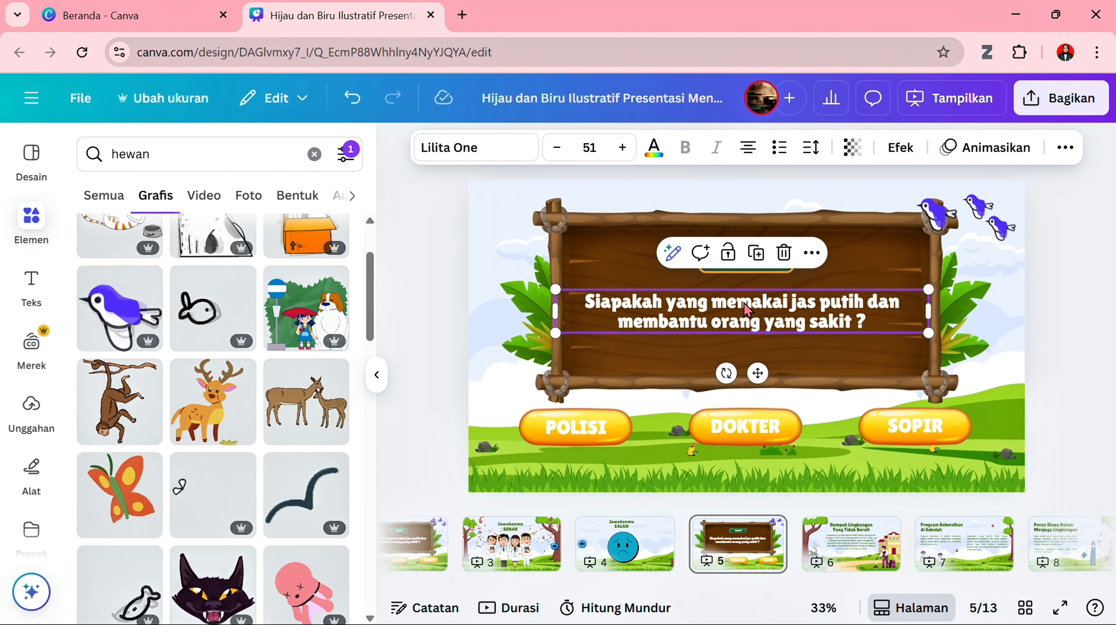
{"action": "double_click", "coordinate": [746, 304]}
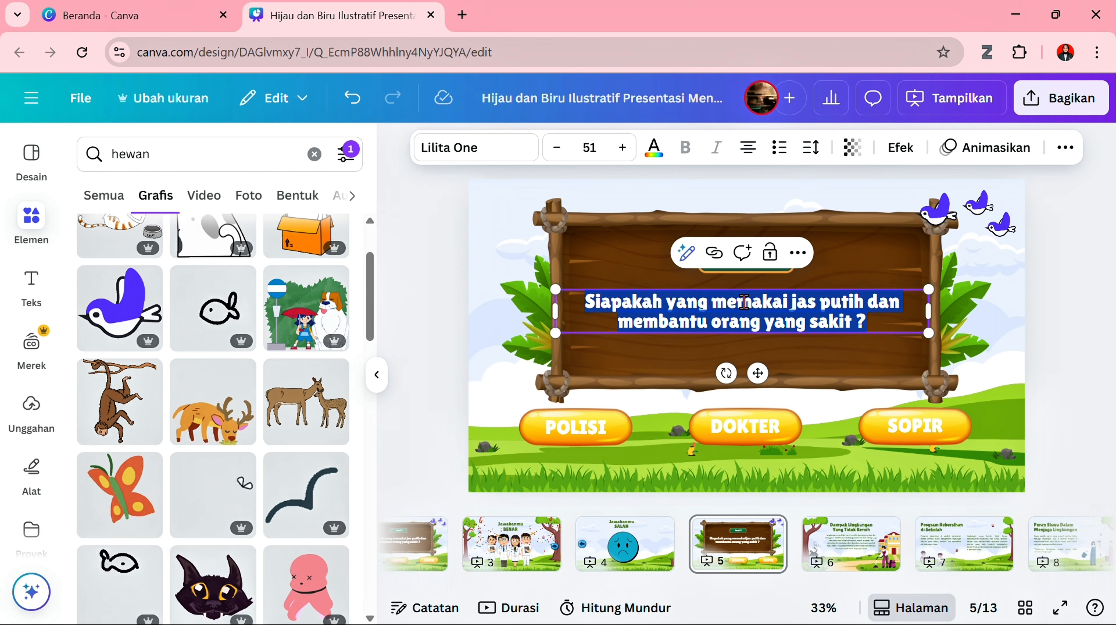
{"action": "type", "text": "Siapa yang"}
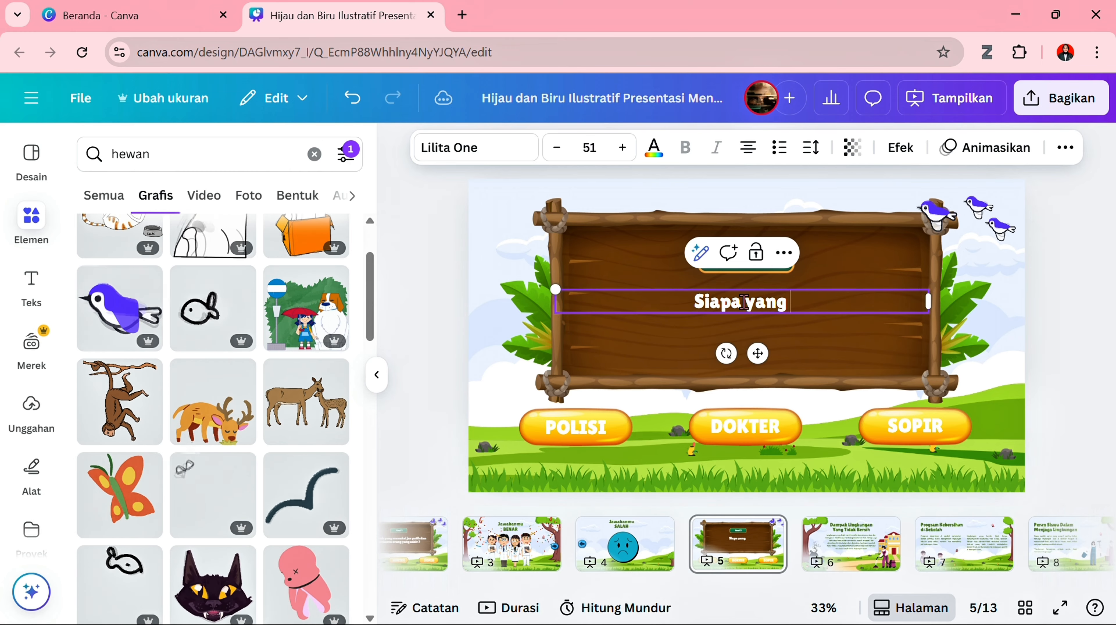
{"action": "type", "text": " menanam"}
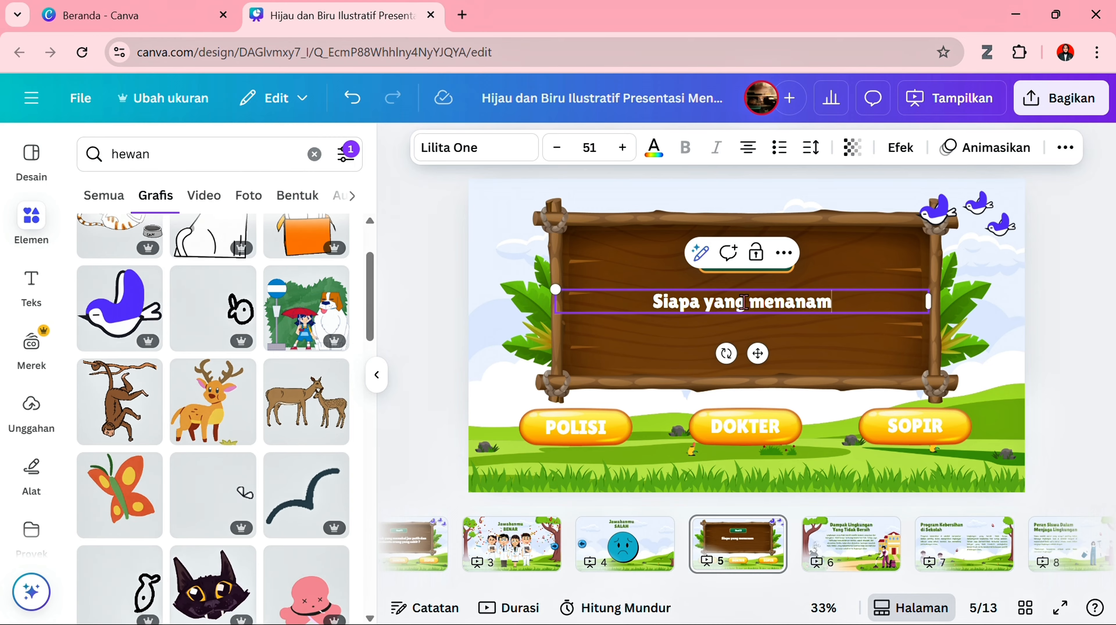
{"action": "type", "text": " padi"}
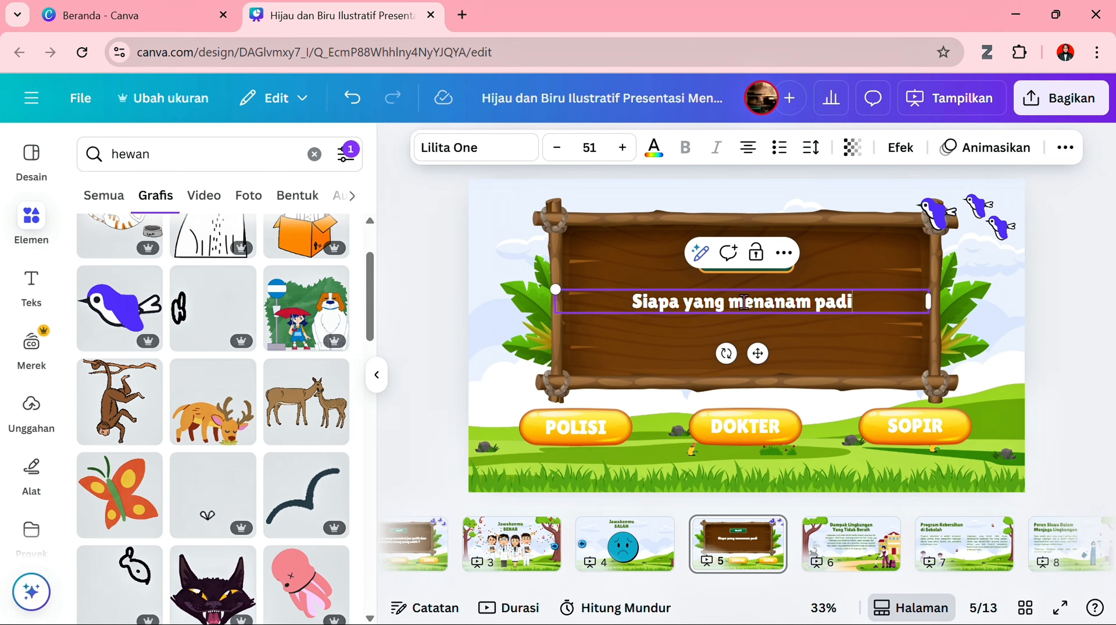
{"action": "type", "text": " dan sa"}
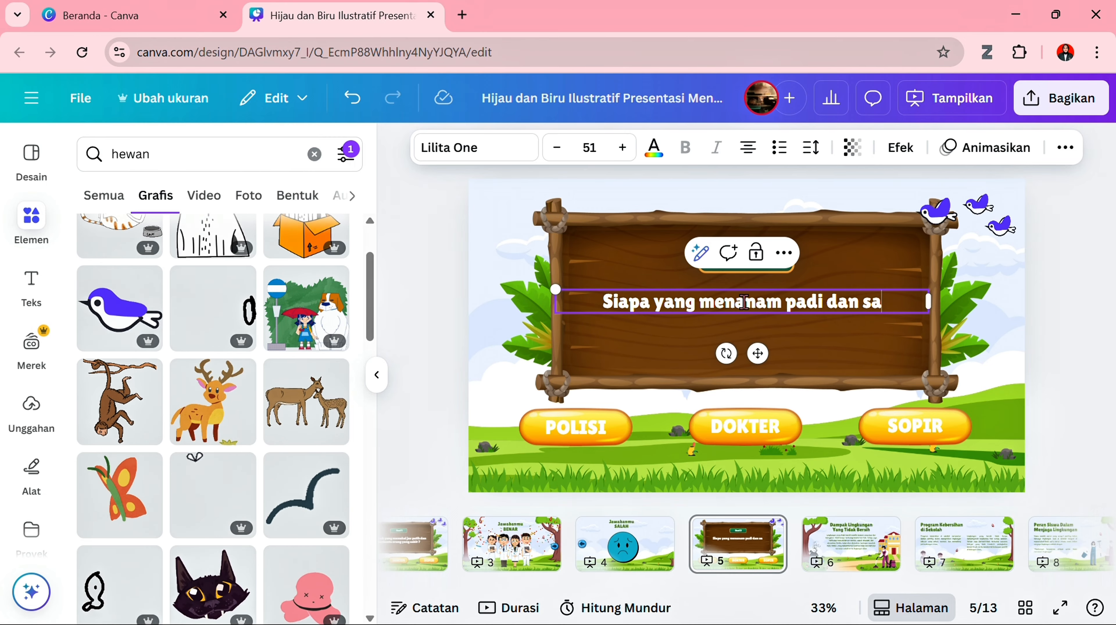
{"action": "type", "text": "yur di s"}
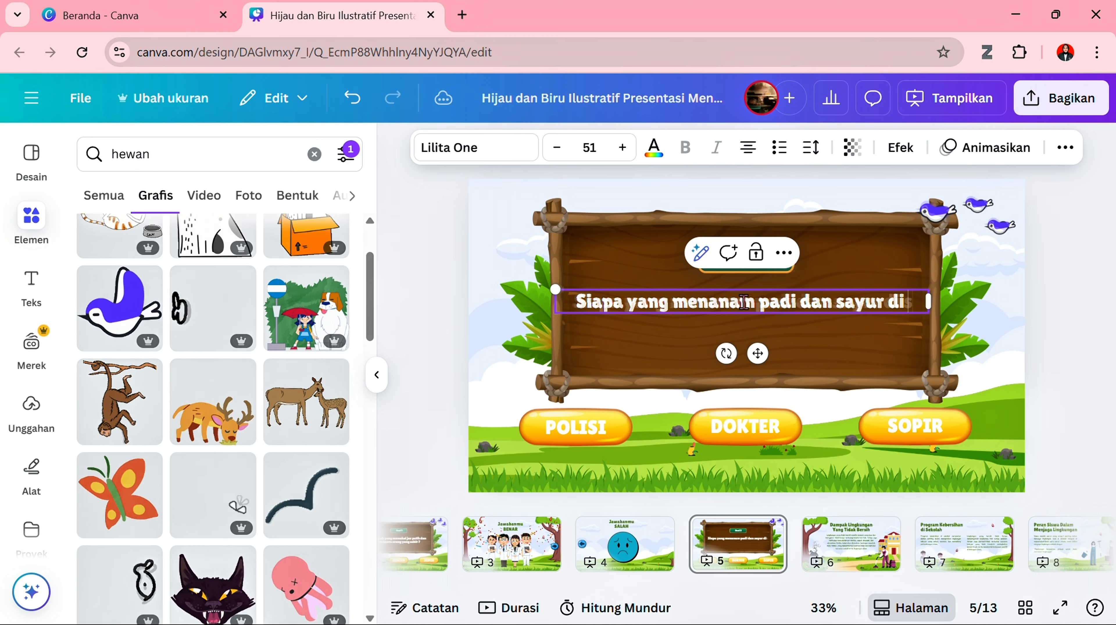
{"action": "type", "text": "awah at"}
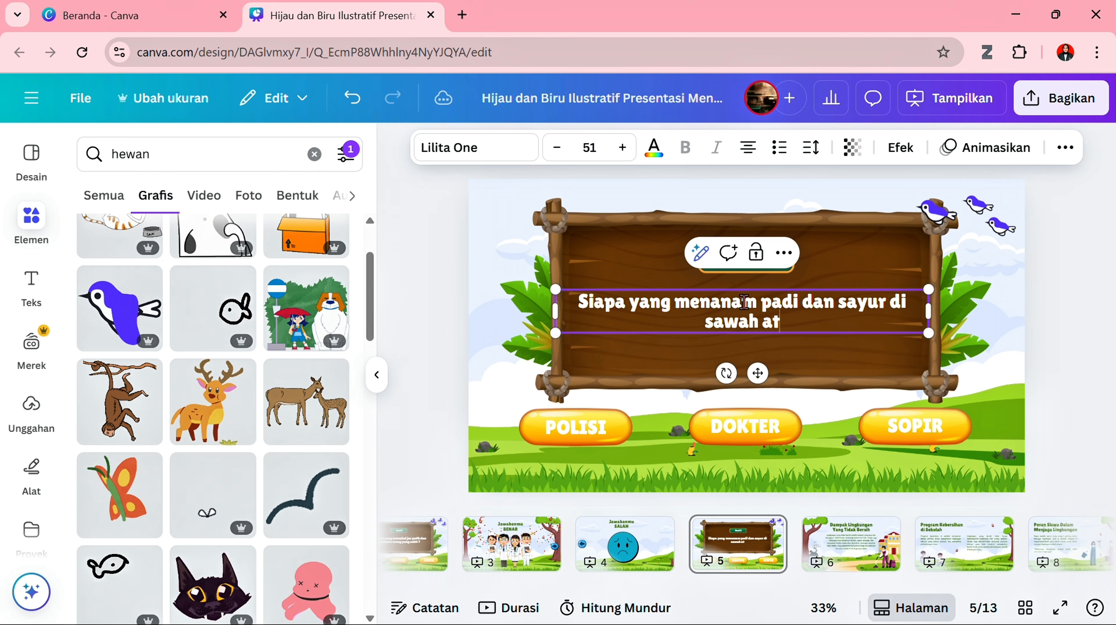
{"action": "type", "text": "au kebun"}
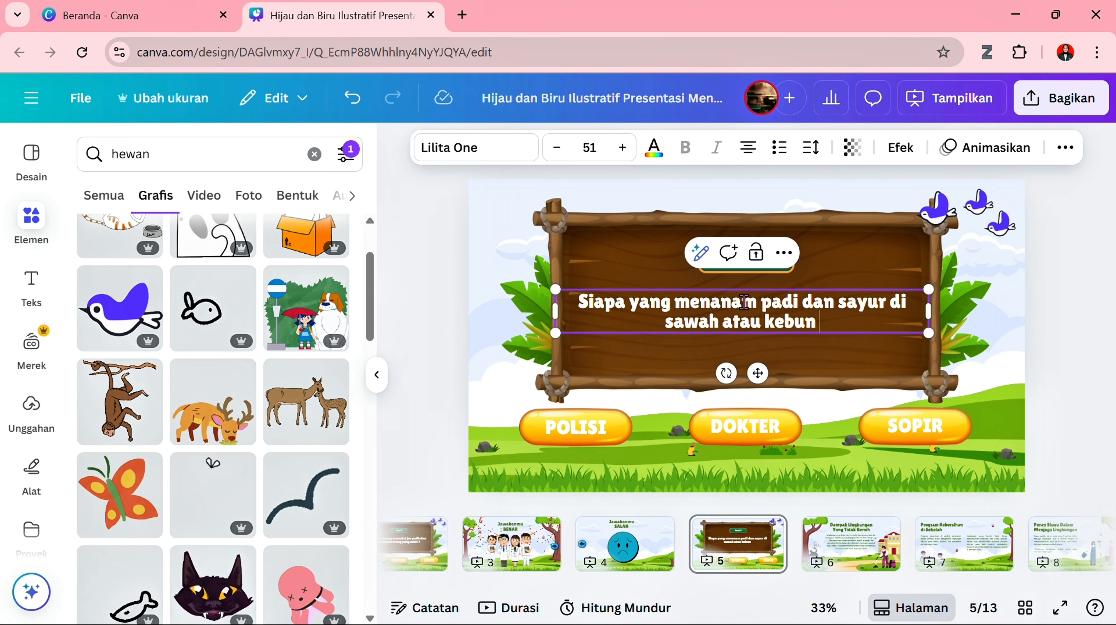
{"action": "type", "text": " ?"}
- Relabel the three answer buttons on page 5, from left to right, as "PETANI", "NELAYAN" and "GURU"
{"action": "double_click", "coordinate": [602, 428]}
{"action": "type", "text": "PETANI"}
{"action": "left_click", "coordinate": [743, 424]}
{"action": "double_click", "coordinate": [743, 419]}
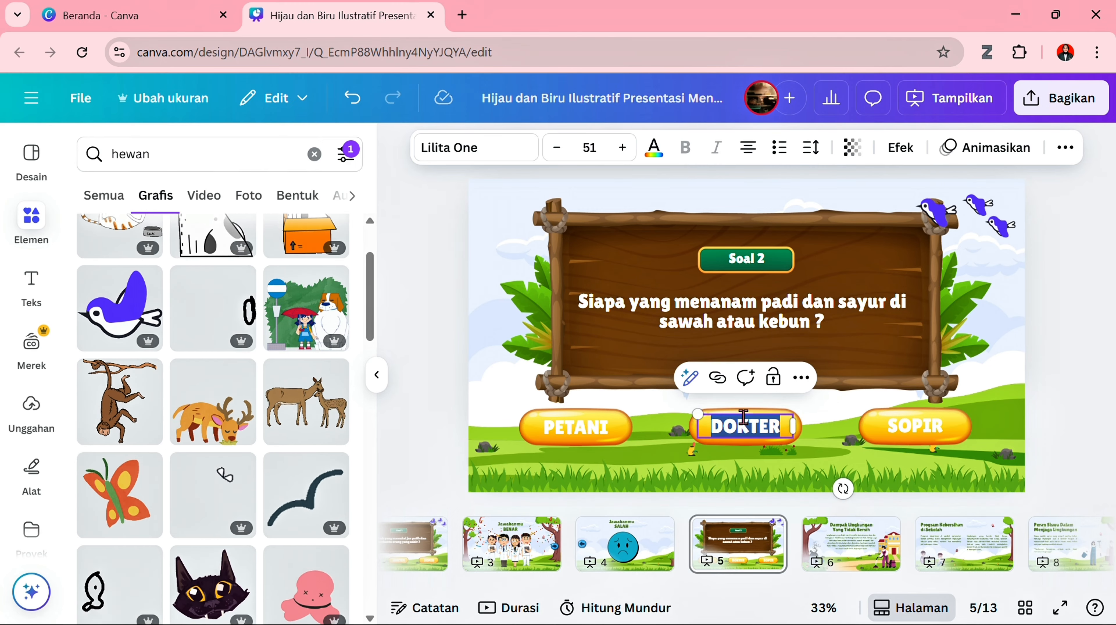
{"action": "type", "text": "NELAYAN"}
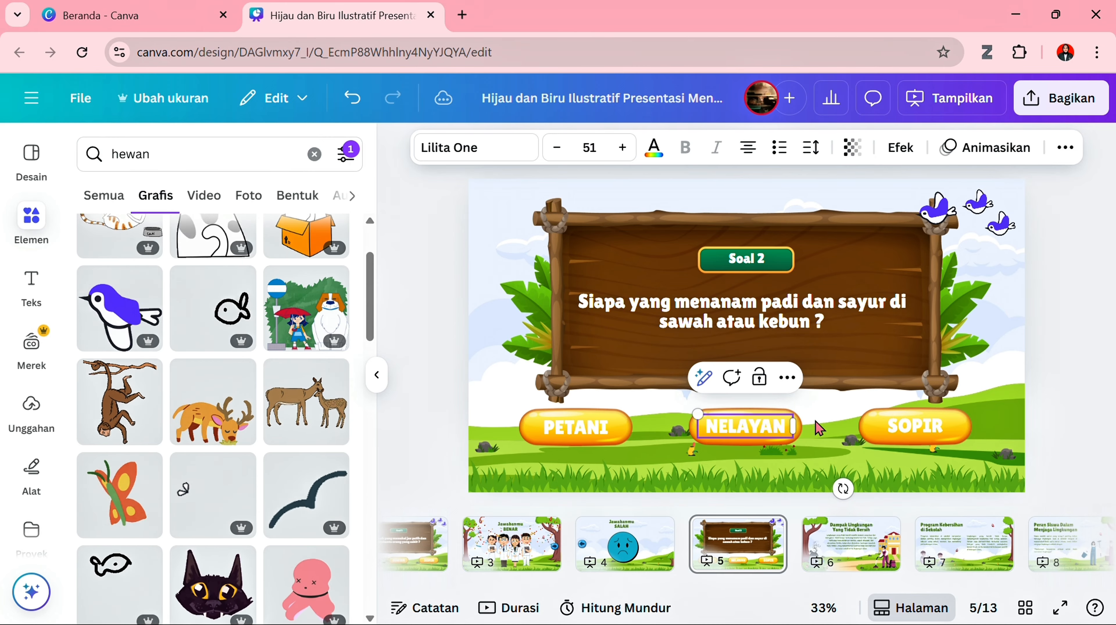
{"action": "left_click", "coordinate": [904, 439]}
{"action": "double_click", "coordinate": [904, 437]}
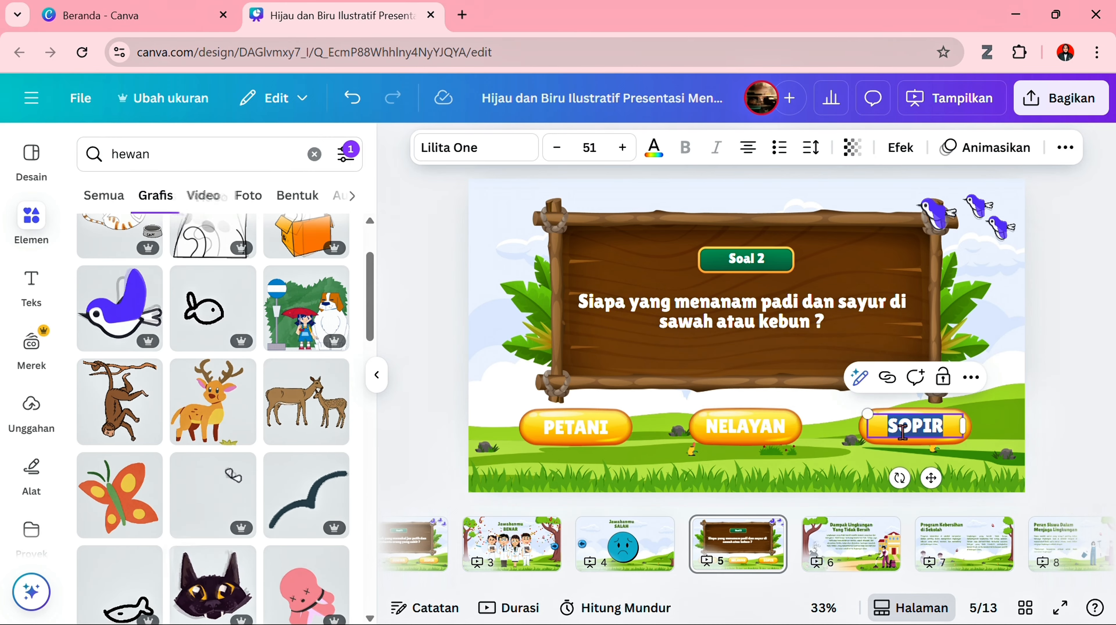
{"action": "type", "text": "GURU"}
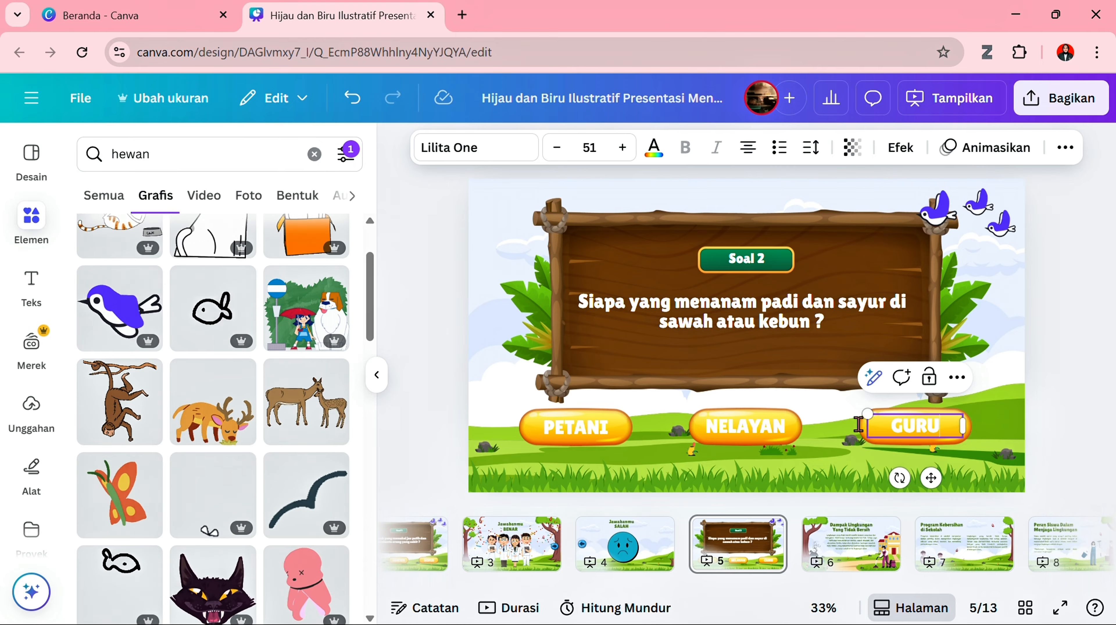
{"action": "left_click", "coordinate": [456, 342]}
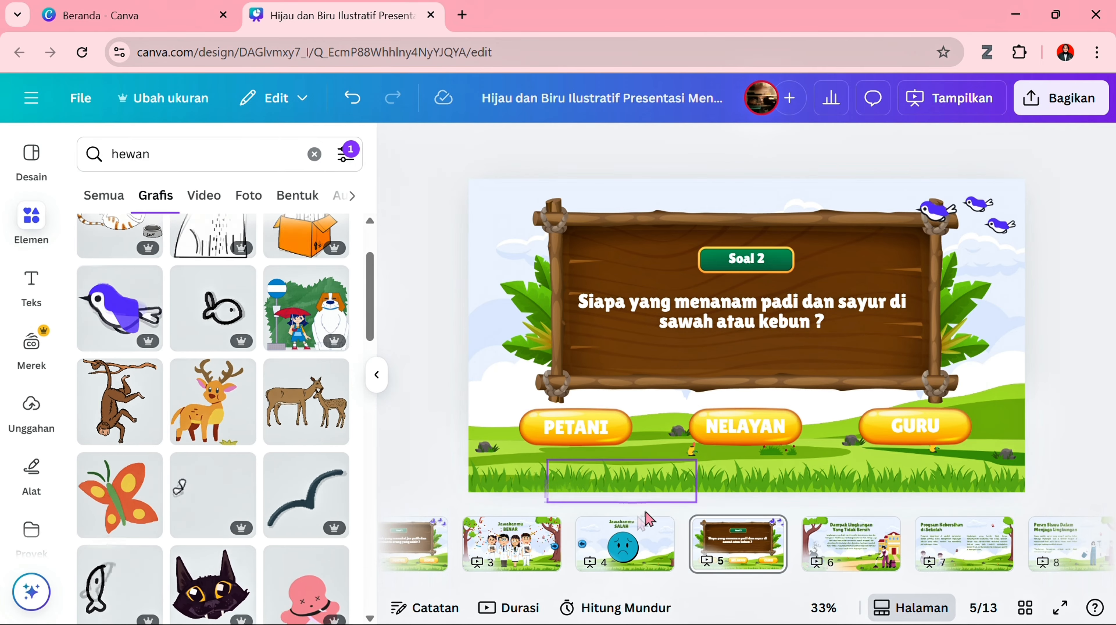
- Duplicate the "Jawabanmu BENAR" page
{"action": "left_click", "coordinate": [542, 538]}
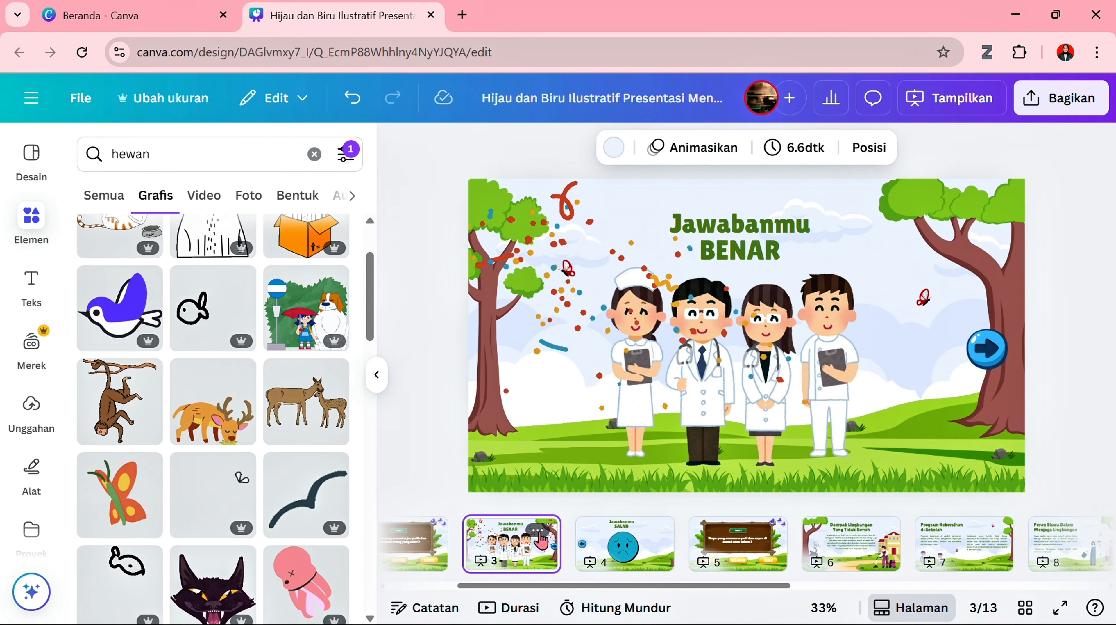
{"action": "left_click", "coordinate": [538, 530]}
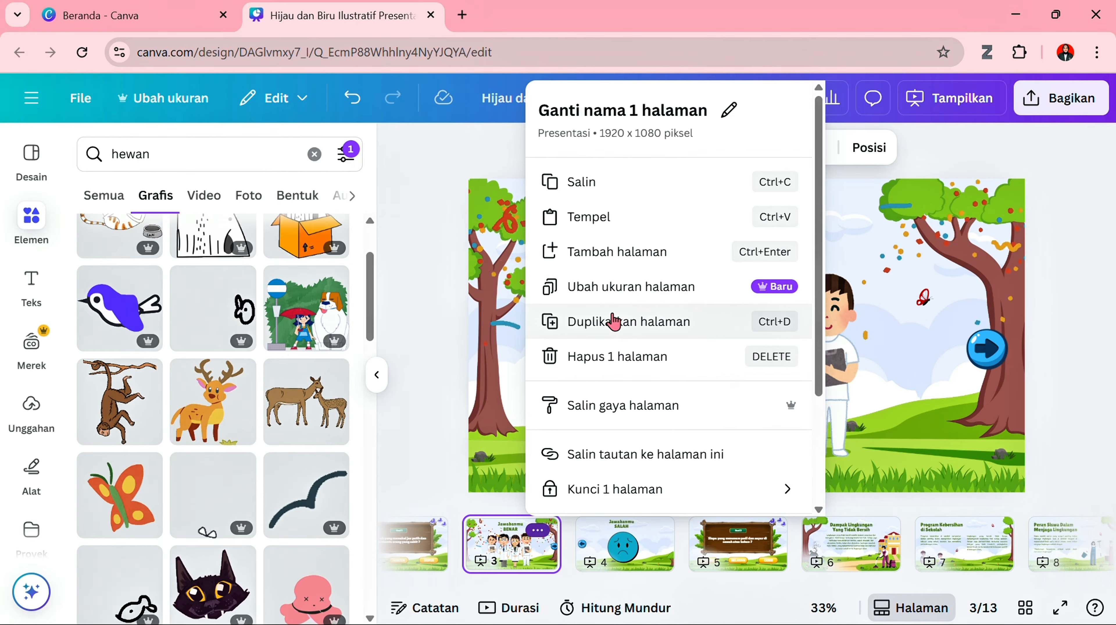
{"action": "left_click", "coordinate": [614, 323]}
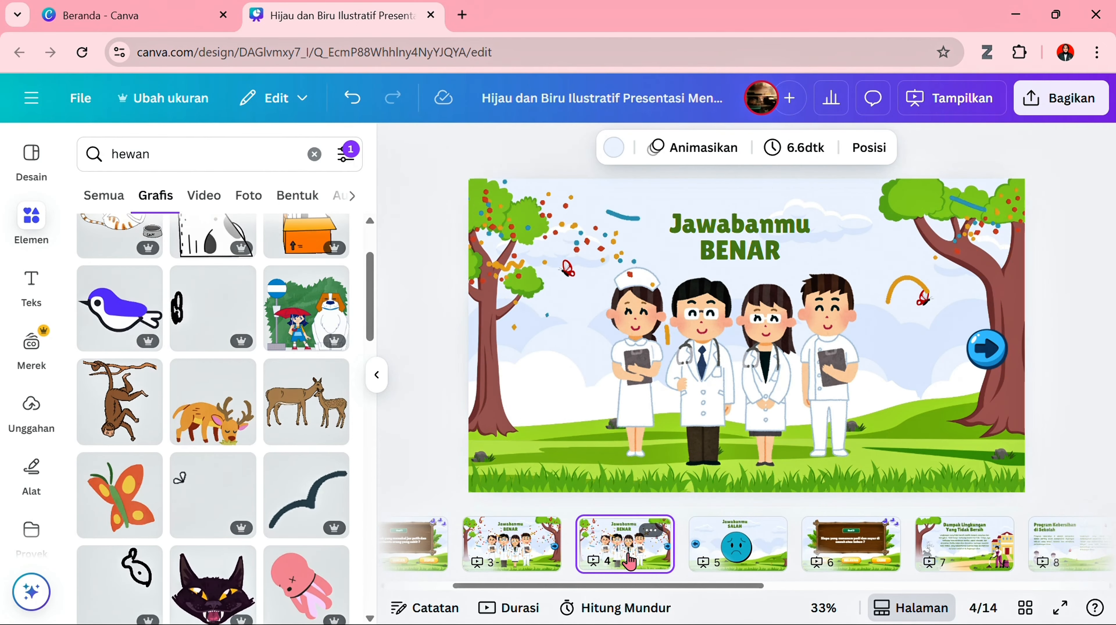
- Move the duplicated "Jawabanmu BENAR" page directly after the "Soal 2" page and delete its medical staff illustration
{"action": "left_click_drag", "start_coordinate": [630, 562], "coordinate": [897, 567]}
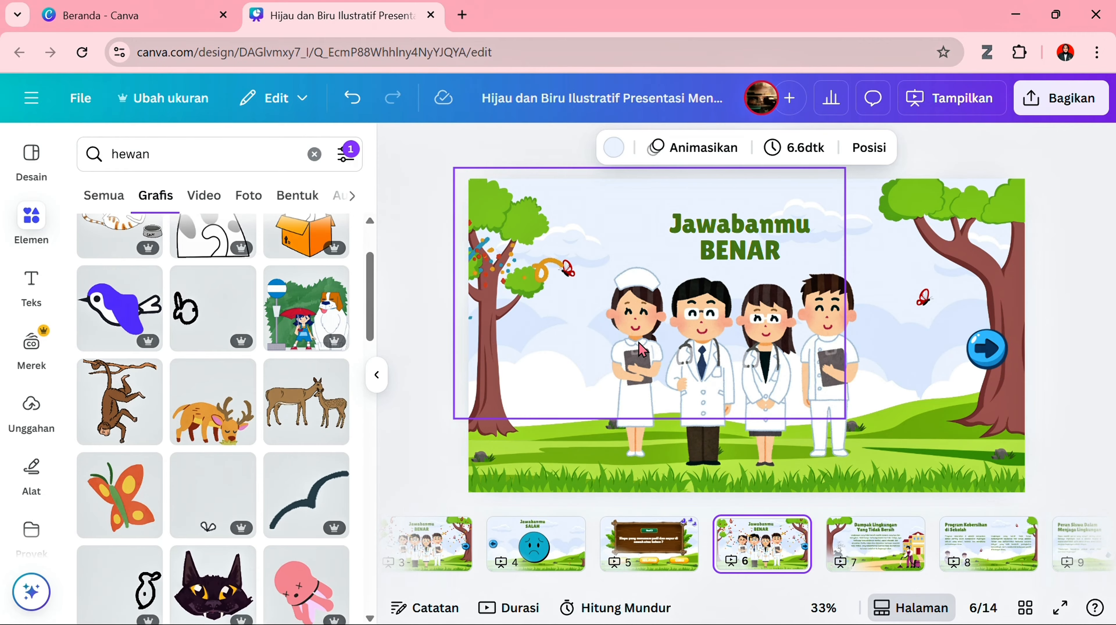
{"action": "left_click", "coordinate": [694, 462]}
{"action": "key", "text": "Delete"}
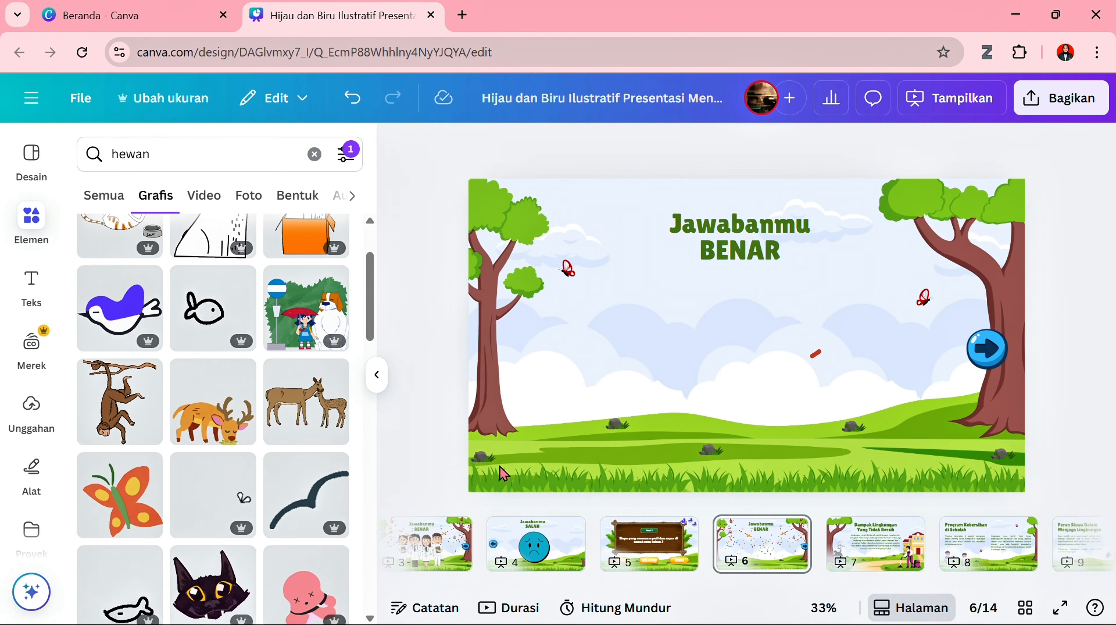
- Check the answers on the "Soal 2" page, return to page 6, and search the graphics for "petani"
{"action": "left_click", "coordinate": [648, 564]}
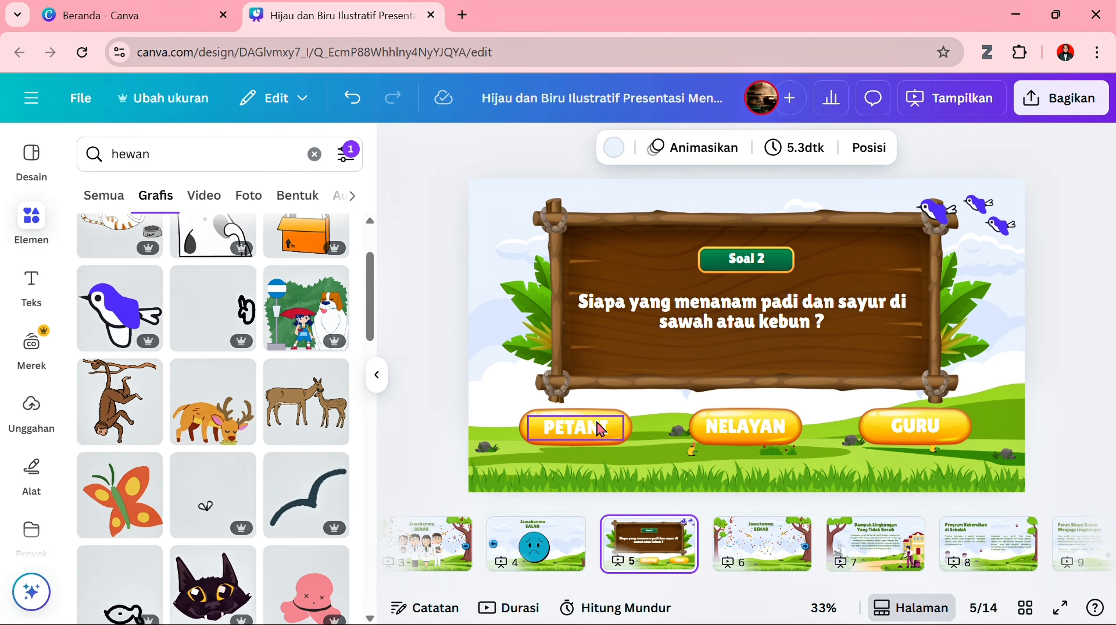
{"action": "left_click", "coordinate": [763, 543]}
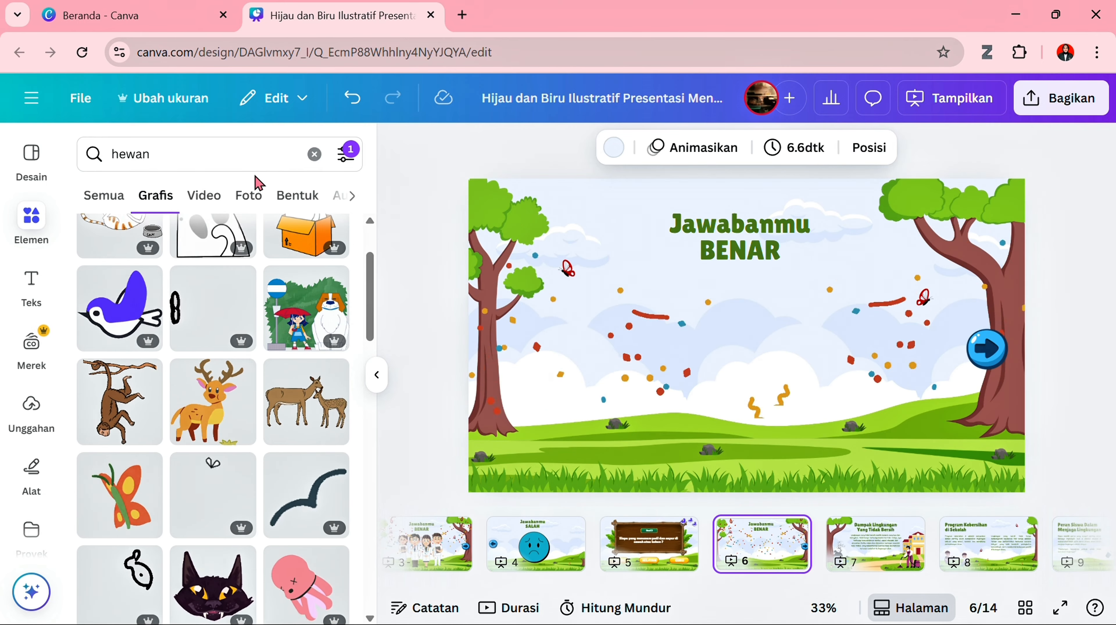
{"action": "left_click", "coordinate": [317, 158]}
{"action": "type", "text": "p"}
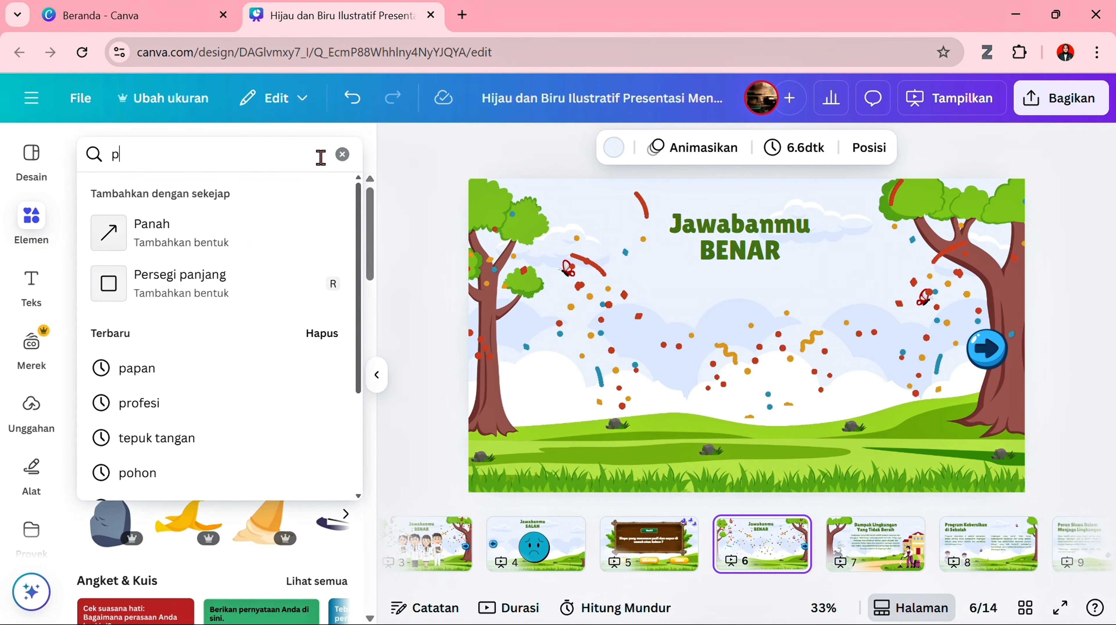
{"action": "type", "text": "etani"}
{"action": "key", "text": "Return"}
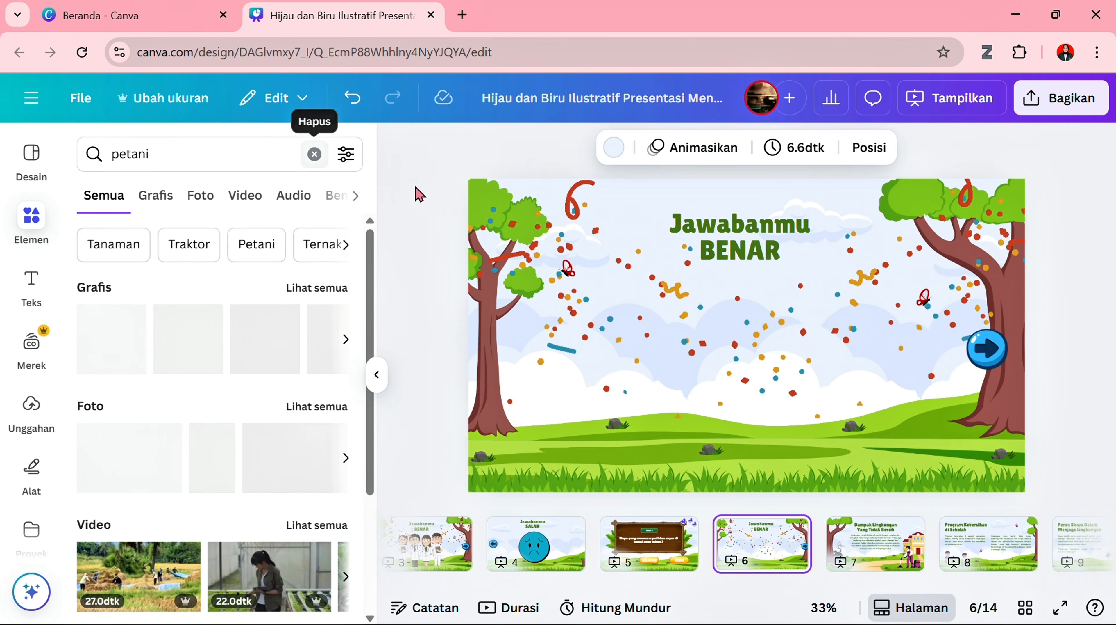
{"action": "left_click", "coordinate": [332, 286]}
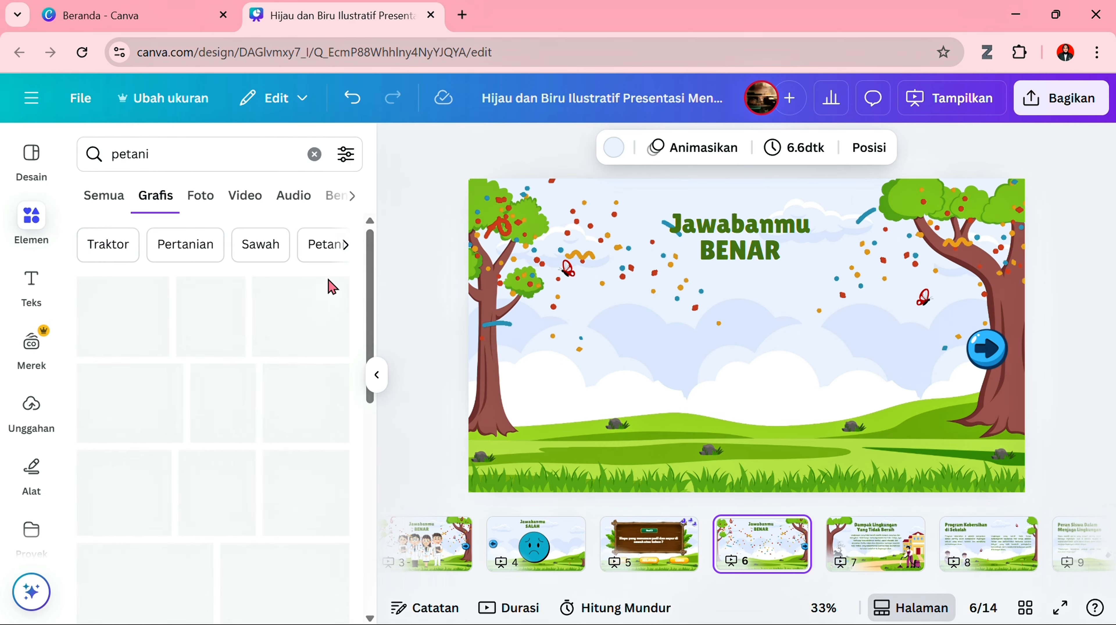
- Add the graphic of three farmers holding vegetable baskets to page 6, shrink it, and center it below the "Jawabanmu BENAR" heading
{"action": "scroll", "coordinate": [267, 481], "scroll_direction": "down", "scroll_amount": 3}
{"action": "left_click", "coordinate": [127, 364]}
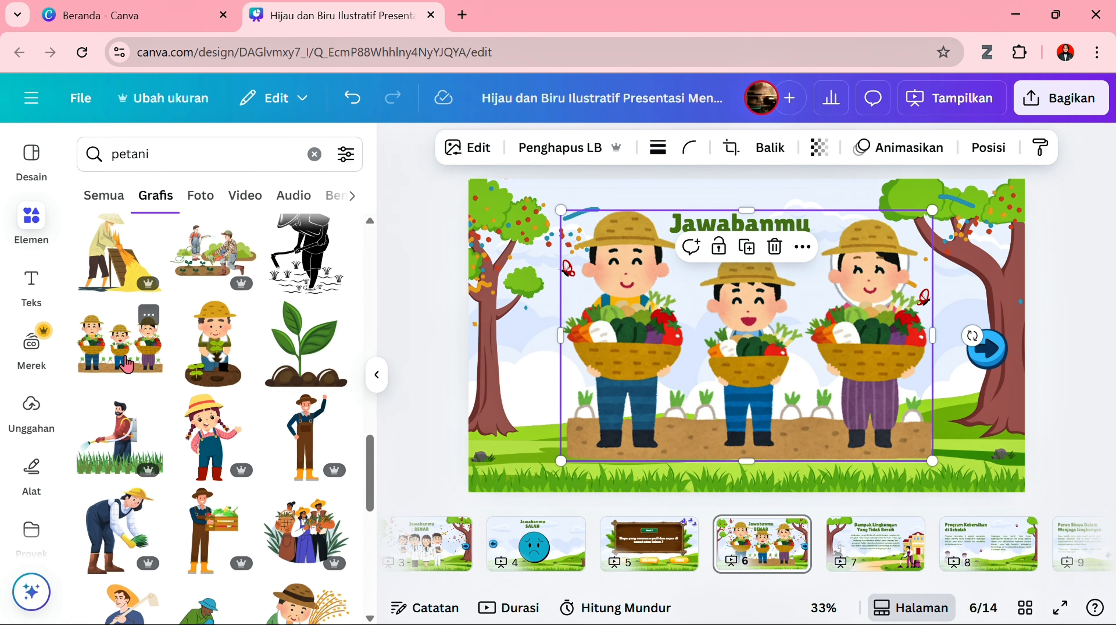
{"action": "left_click_drag", "start_coordinate": [932, 206], "coordinate": [829, 281]}
{"action": "left_click_drag", "start_coordinate": [722, 345], "coordinate": [766, 342]}
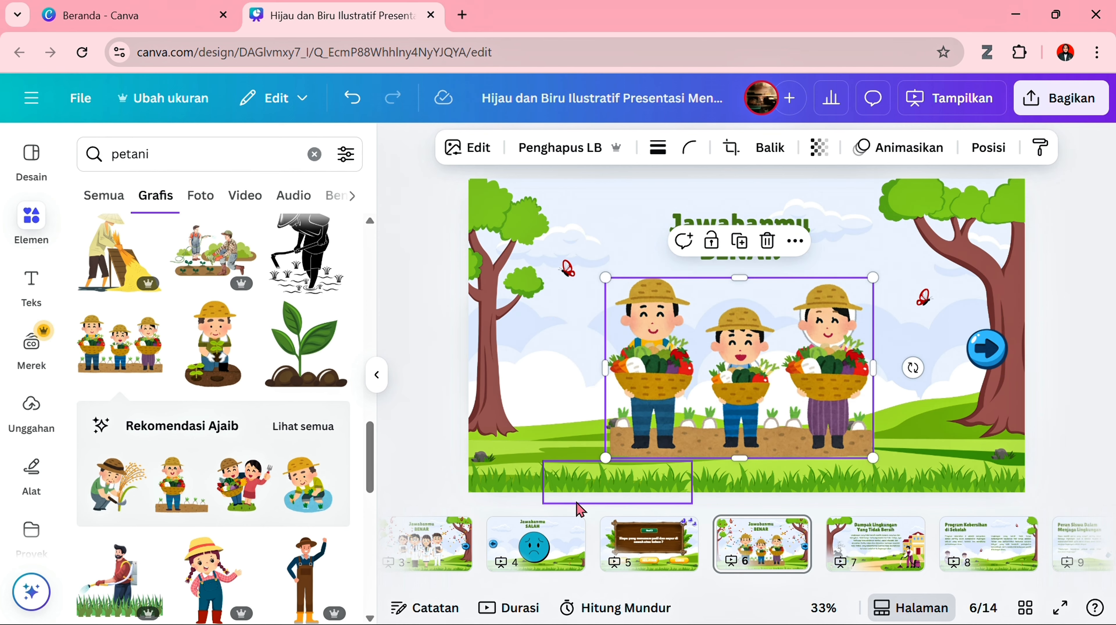
- Duplicate the "Jawabanmu SALAH" page and move the copy directly after the farmers' "Jawabanmu BENAR" page
{"action": "left_click", "coordinate": [564, 542]}
{"action": "left_click", "coordinate": [563, 533]}
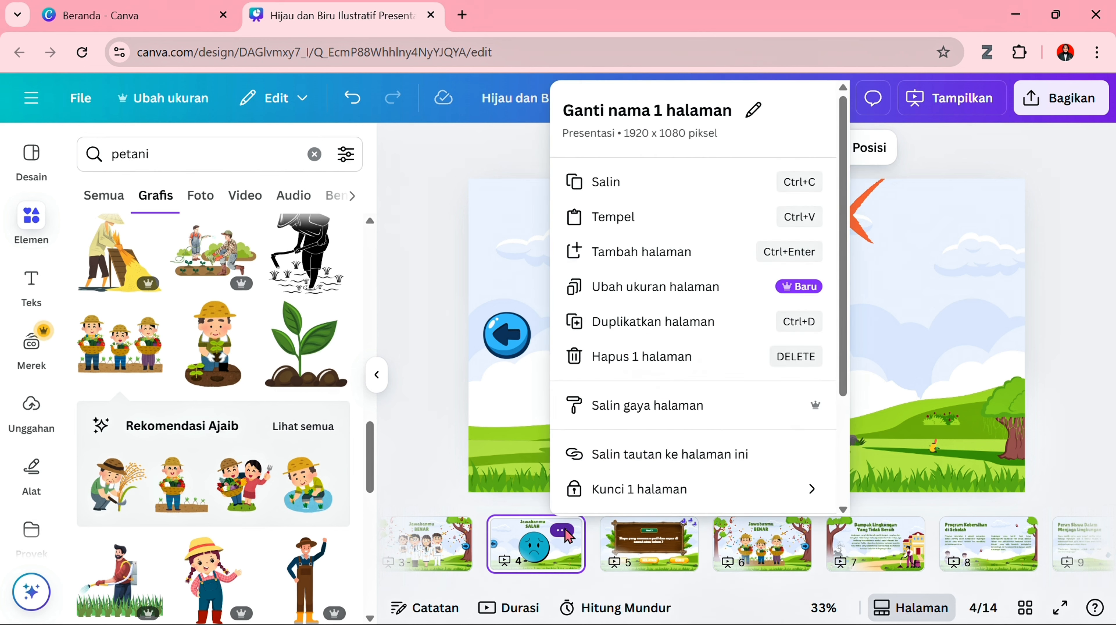
{"action": "left_click", "coordinate": [654, 322]}
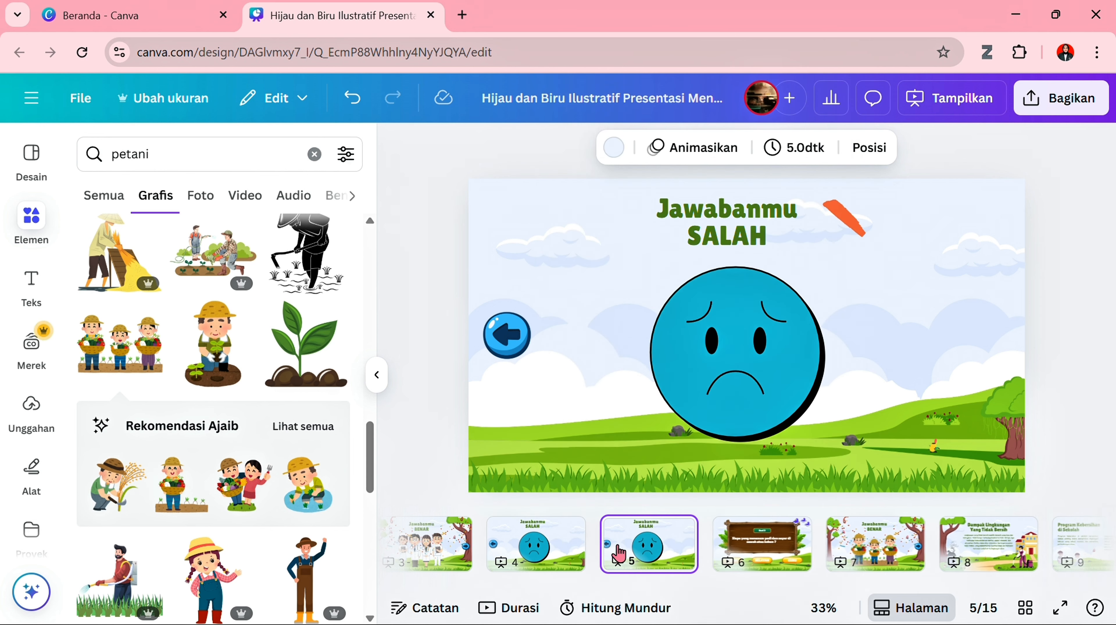
{"action": "left_click_drag", "start_coordinate": [649, 542], "coordinate": [894, 561]}
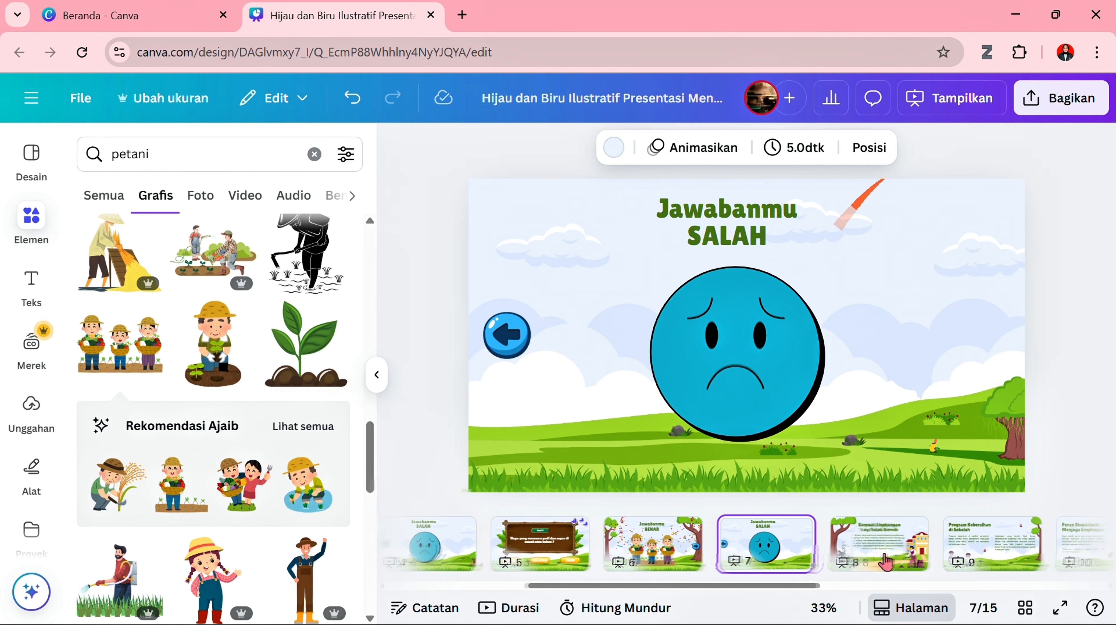
{"action": "left_click", "coordinate": [883, 556]}
- Duplicate the "Soal 2" question page and move the copy after the second "Jawabanmu SALAH" page, as page 8
{"action": "left_click", "coordinate": [568, 545]}
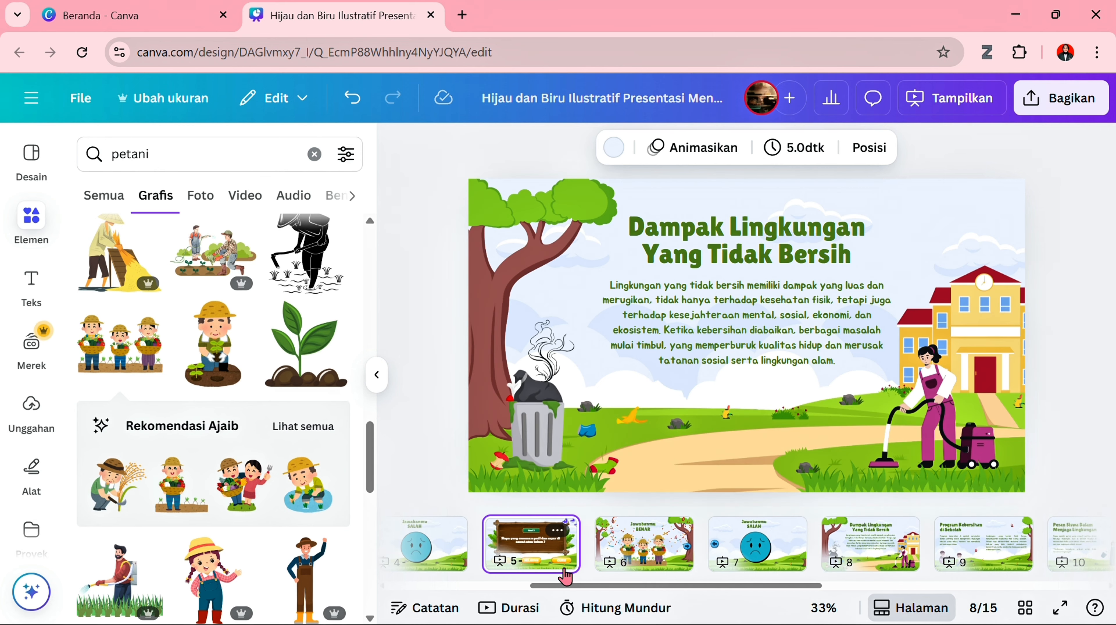
{"action": "left_click", "coordinate": [569, 531]}
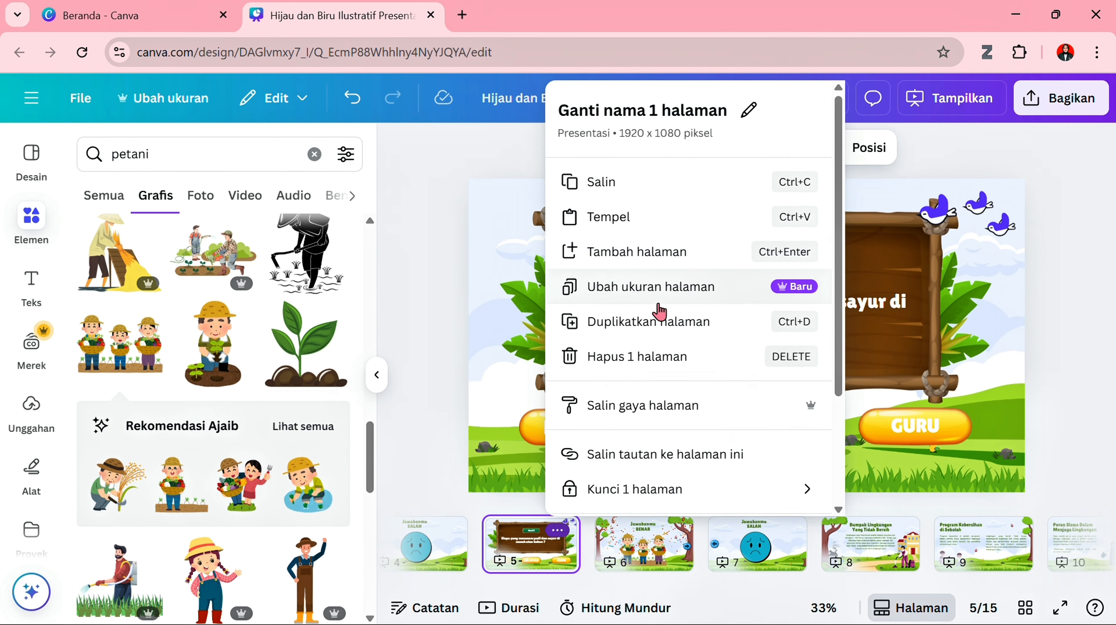
{"action": "left_click", "coordinate": [659, 331]}
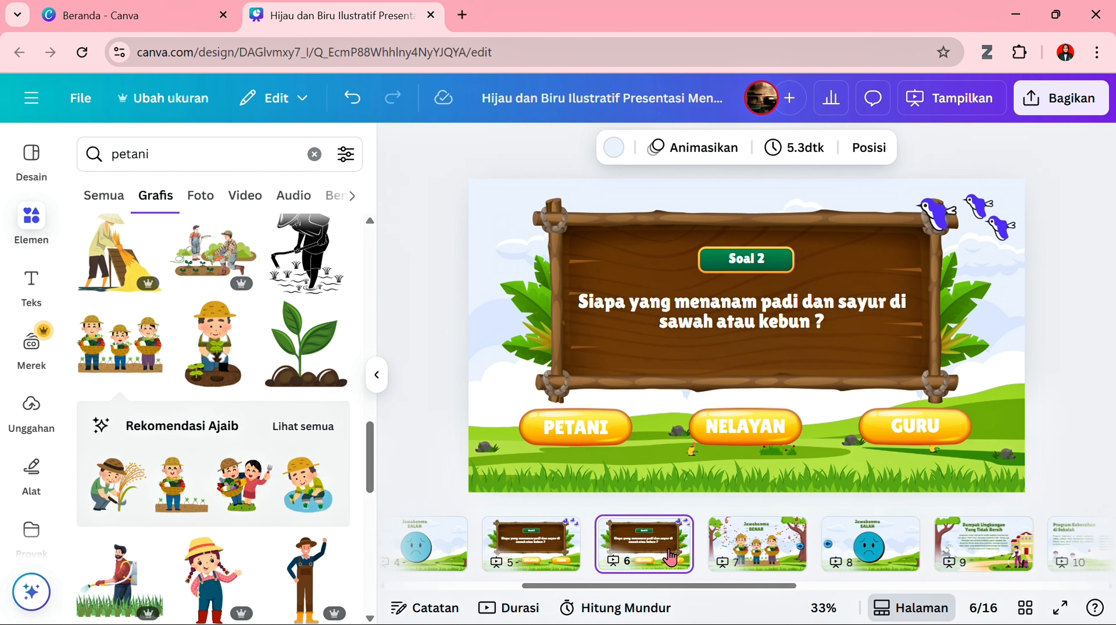
{"action": "left_click_drag", "start_coordinate": [645, 543], "coordinate": [871, 549]}
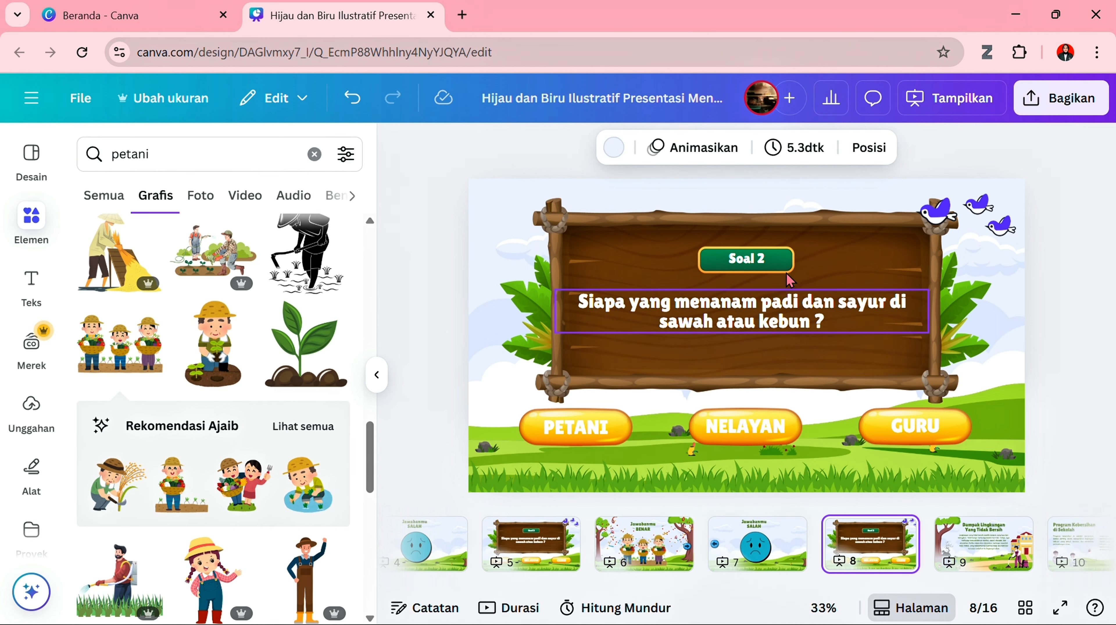
- Change the green badge text on page 8 to "Soal 3"
{"action": "left_click", "coordinate": [770, 258]}
{"action": "double_click", "coordinate": [770, 258]}
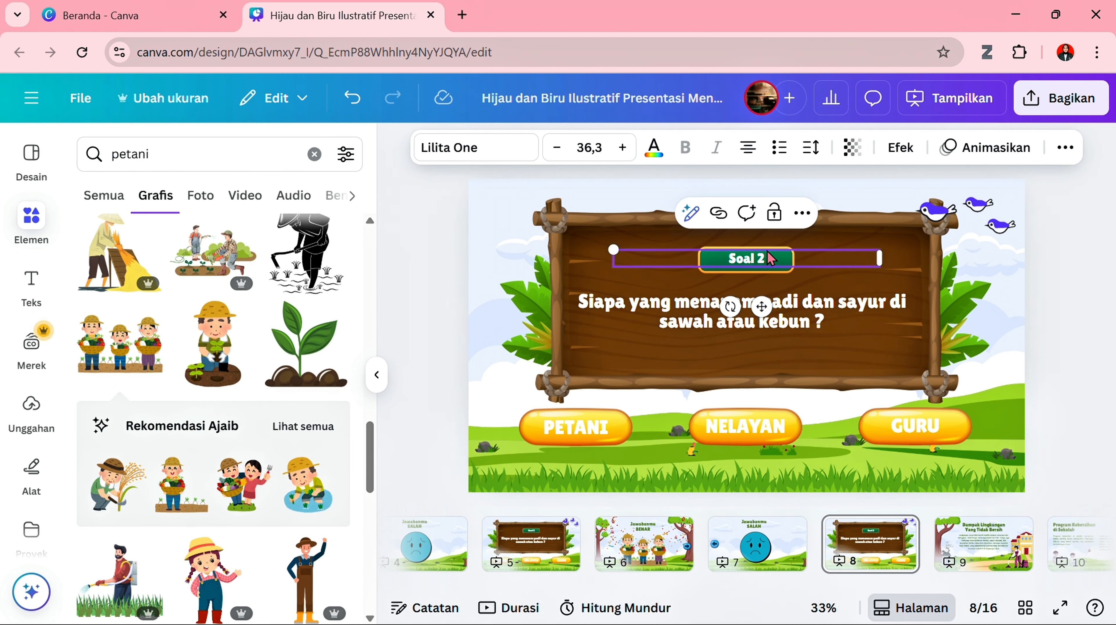
{"action": "left_click", "coordinate": [768, 255]}
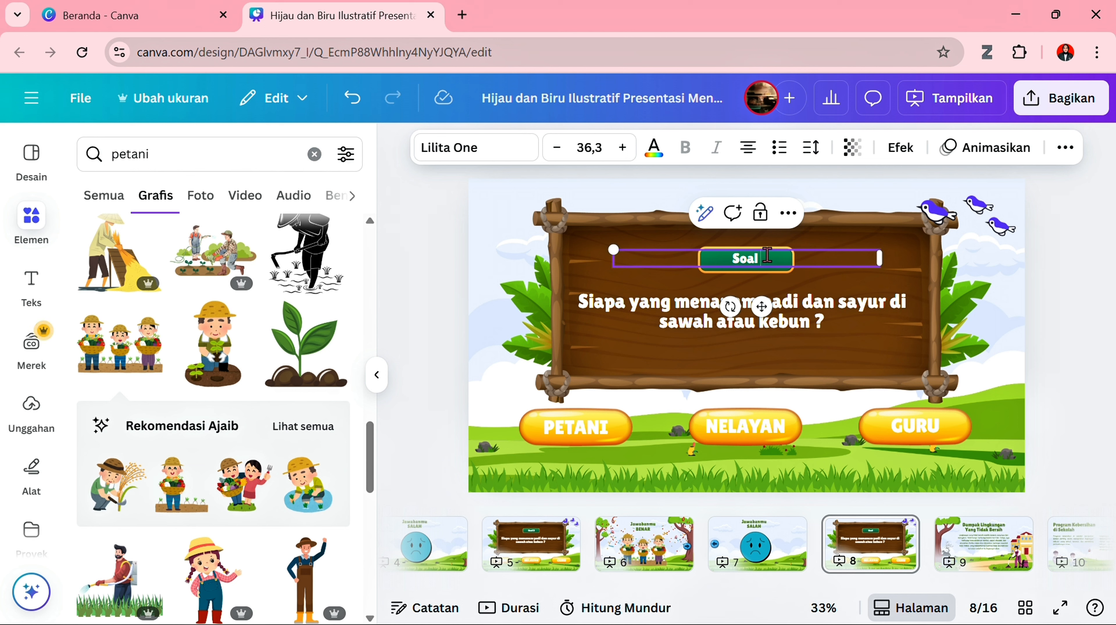
- Replace the question text on page 8 with "Siapa yang bekerja di sekolah dan mengajarkan kita membaca dan menulis ?"
{"action": "left_click", "coordinate": [819, 305]}
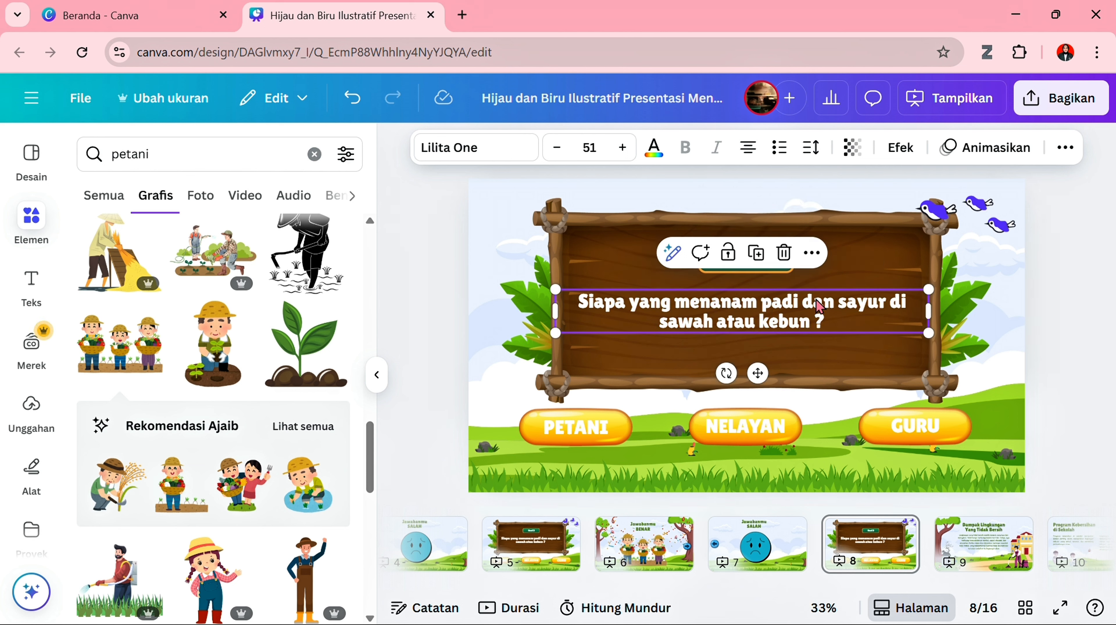
{"action": "double_click", "coordinate": [819, 306]}
{"action": "type", "text": "Siapa"}
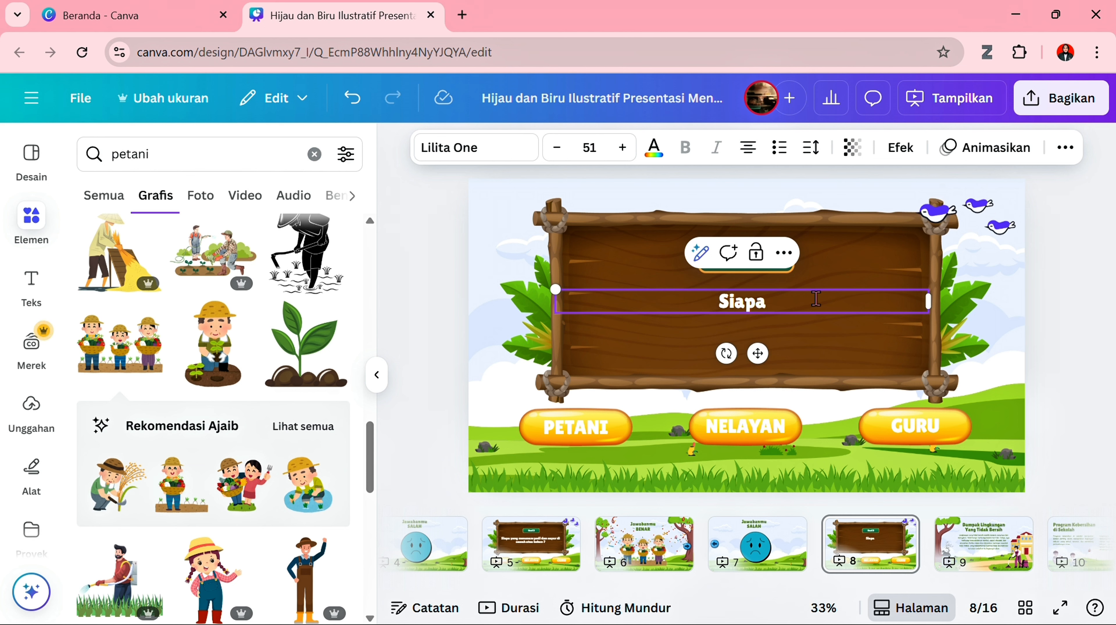
{"action": "type", "text": " yang be"}
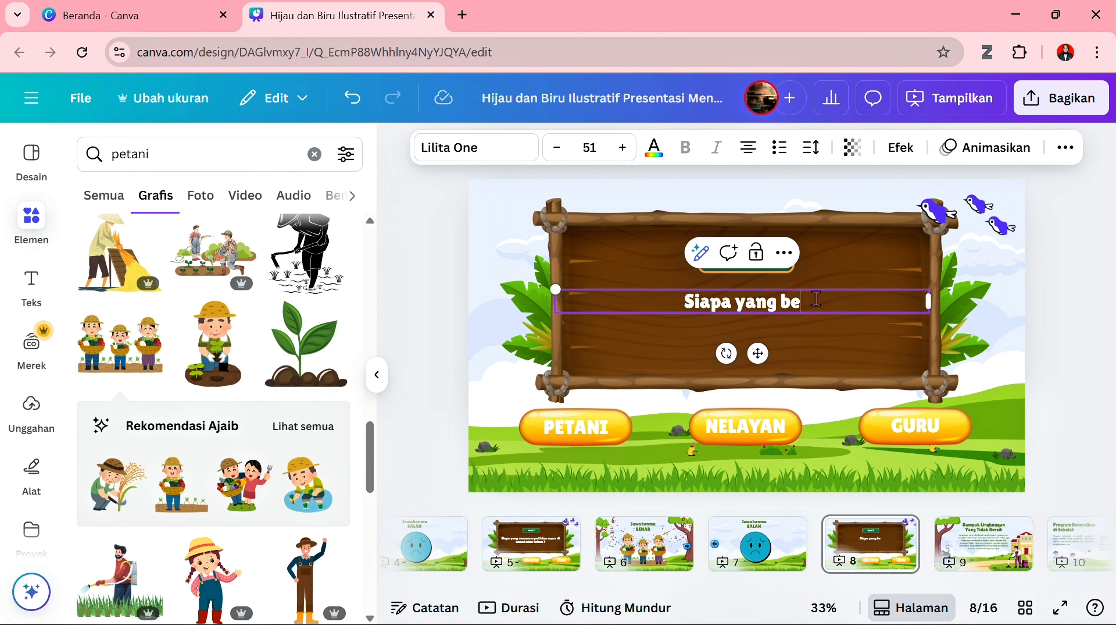
{"action": "type", "text": "kerja di sekolah"}
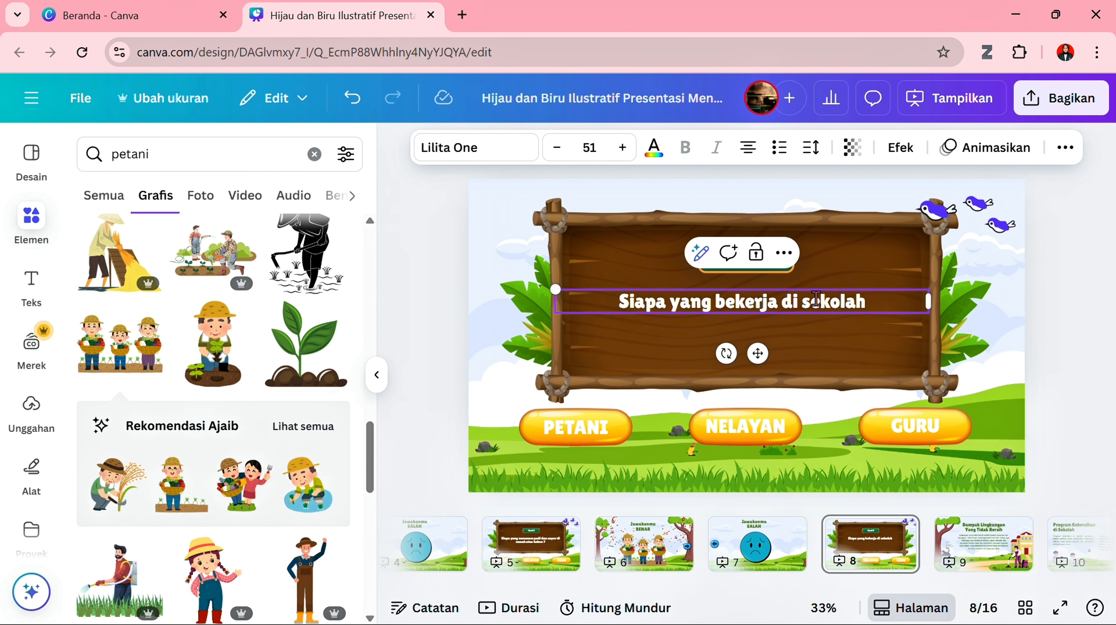
{"action": "type", "text": " dm"}
{"action": "key", "text": "BackSpace"}
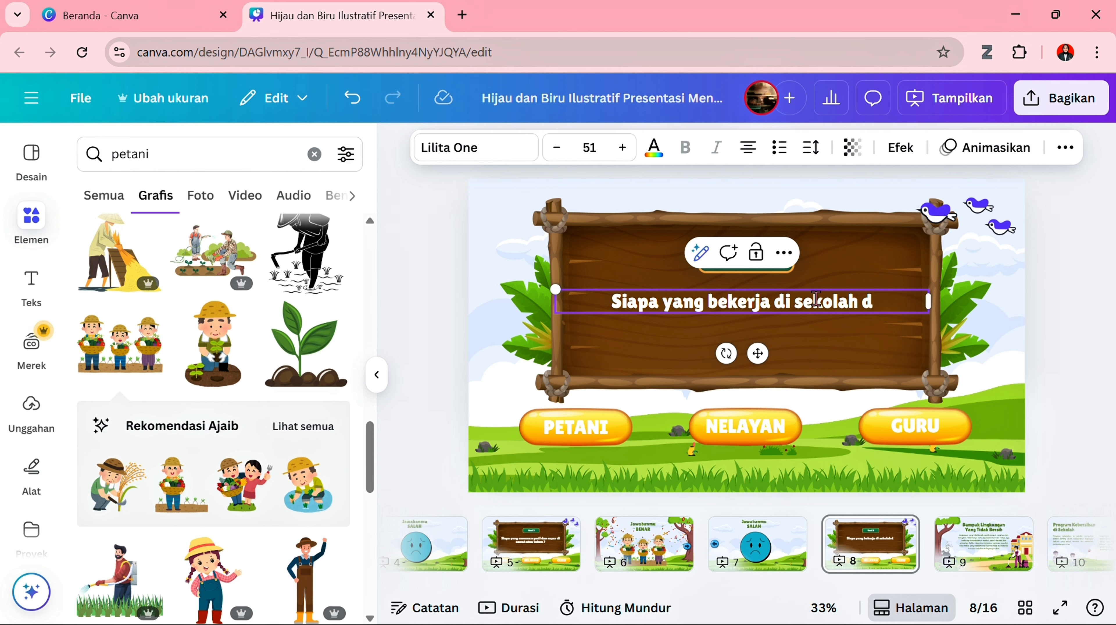
{"action": "type", "text": "an menga"}
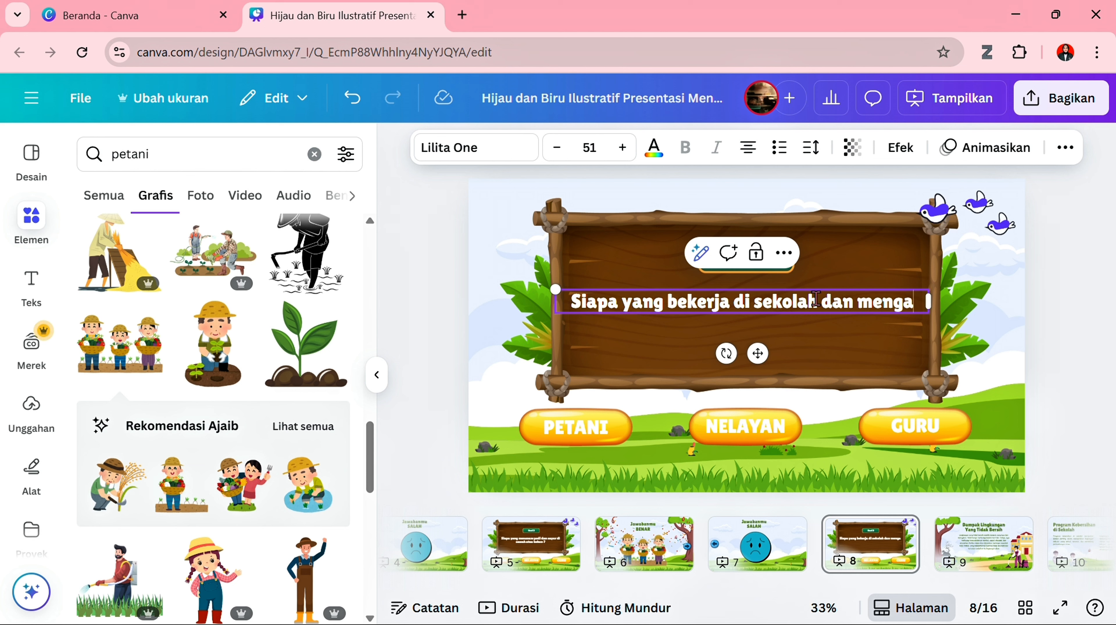
{"action": "type", "text": "jarkan"}
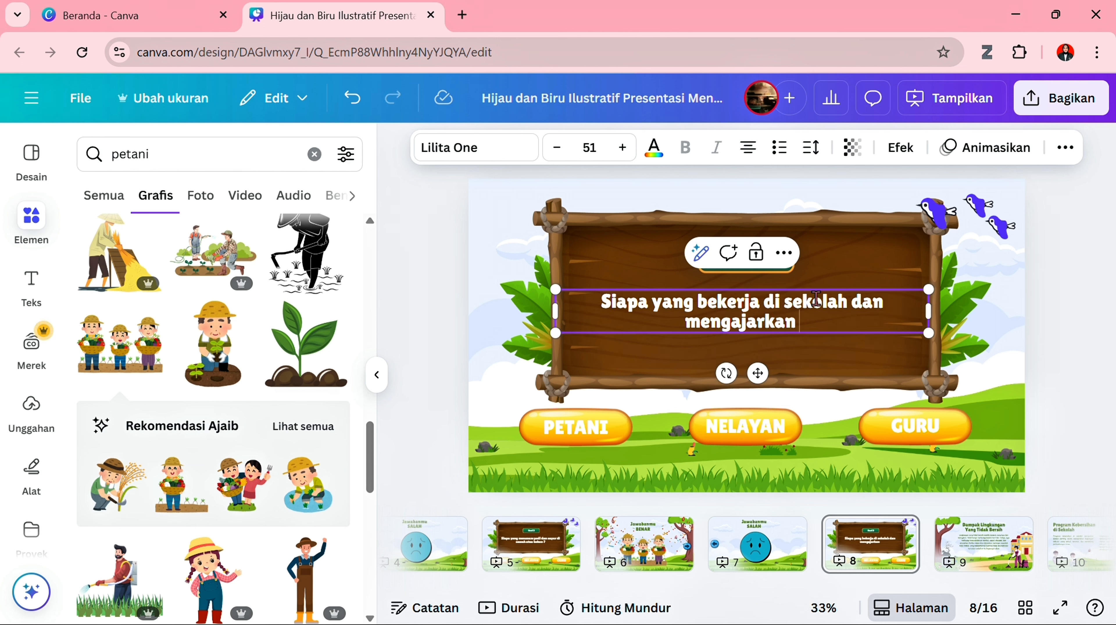
{"action": "type", "text": " kita membac"}
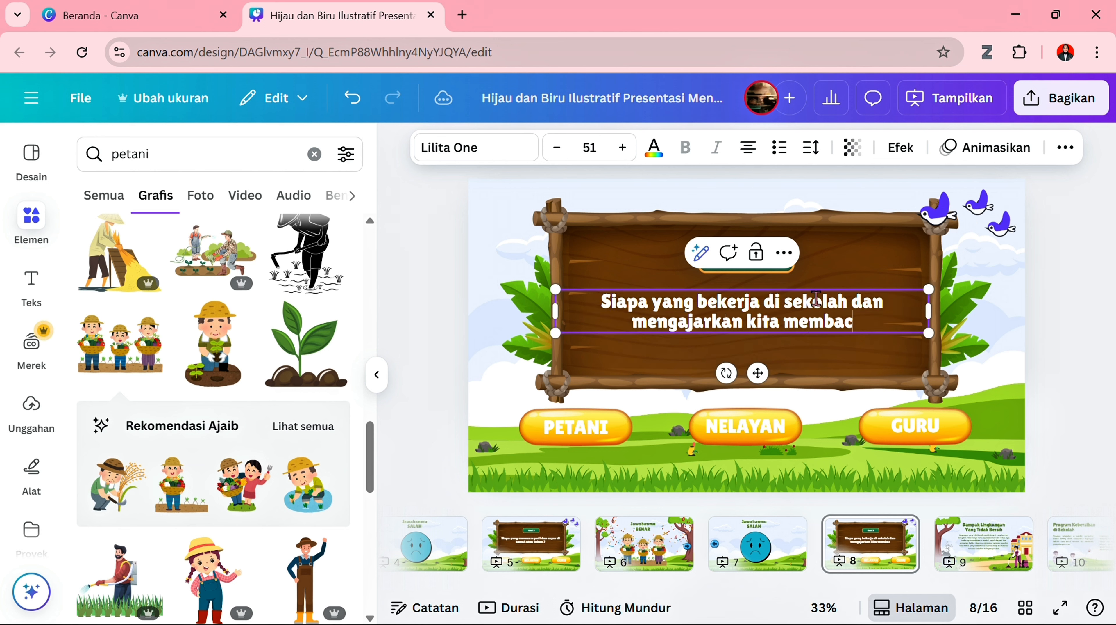
{"action": "type", "text": "a dan men"}
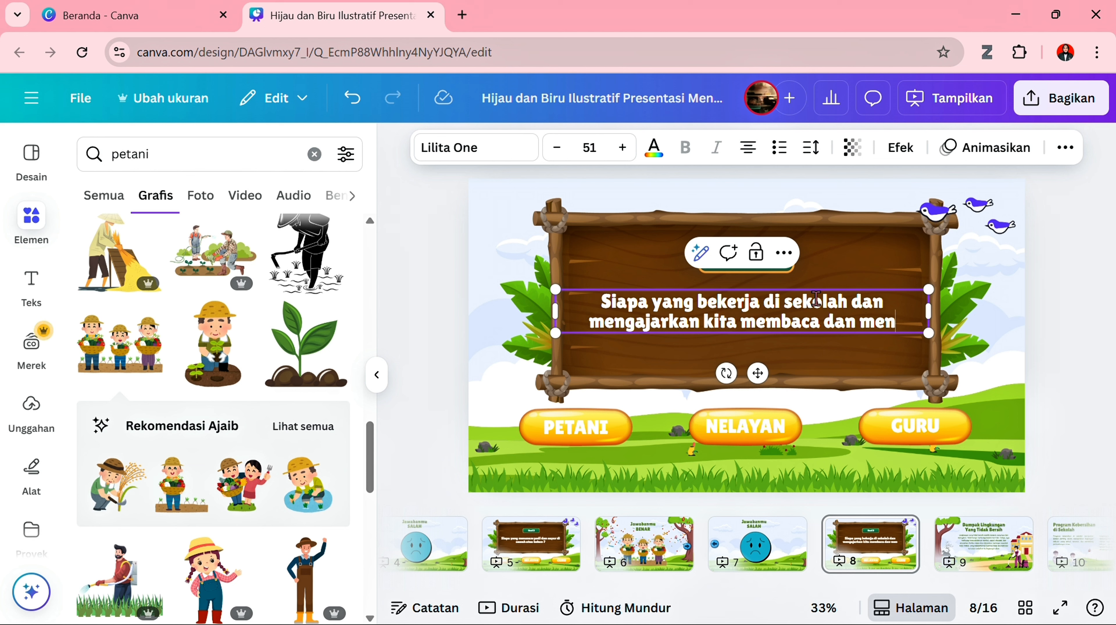
{"action": "type", "text": "ulis ?"}
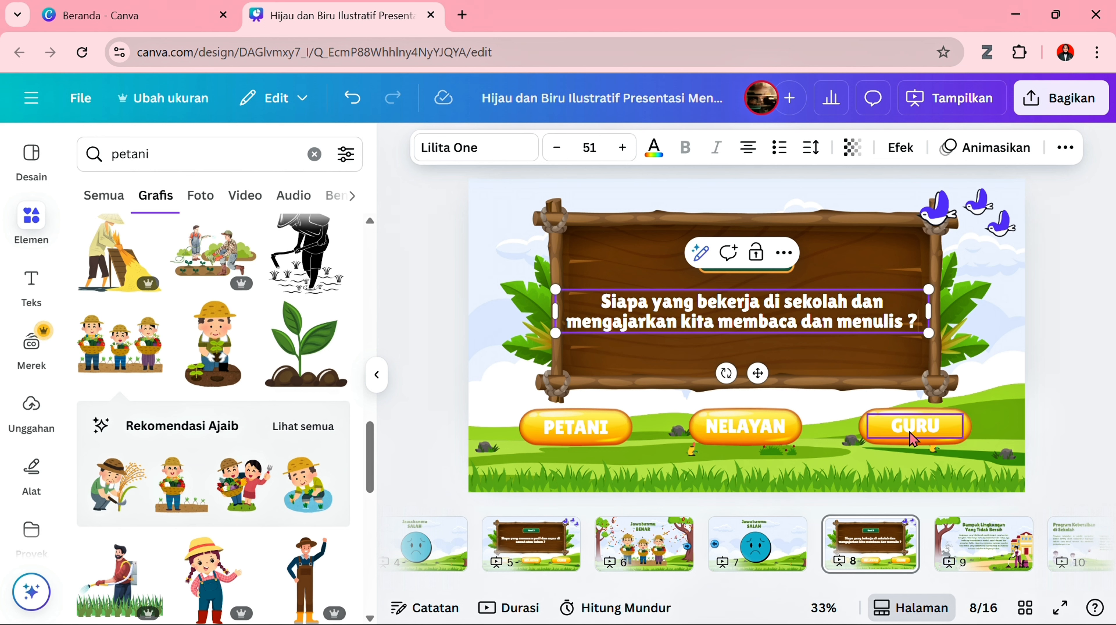
- Relabel the middle answer button on page 8 as "DOKTER" and the first one as "PERAWAT"
{"action": "left_click", "coordinate": [753, 422]}
{"action": "double_click", "coordinate": [753, 421]}
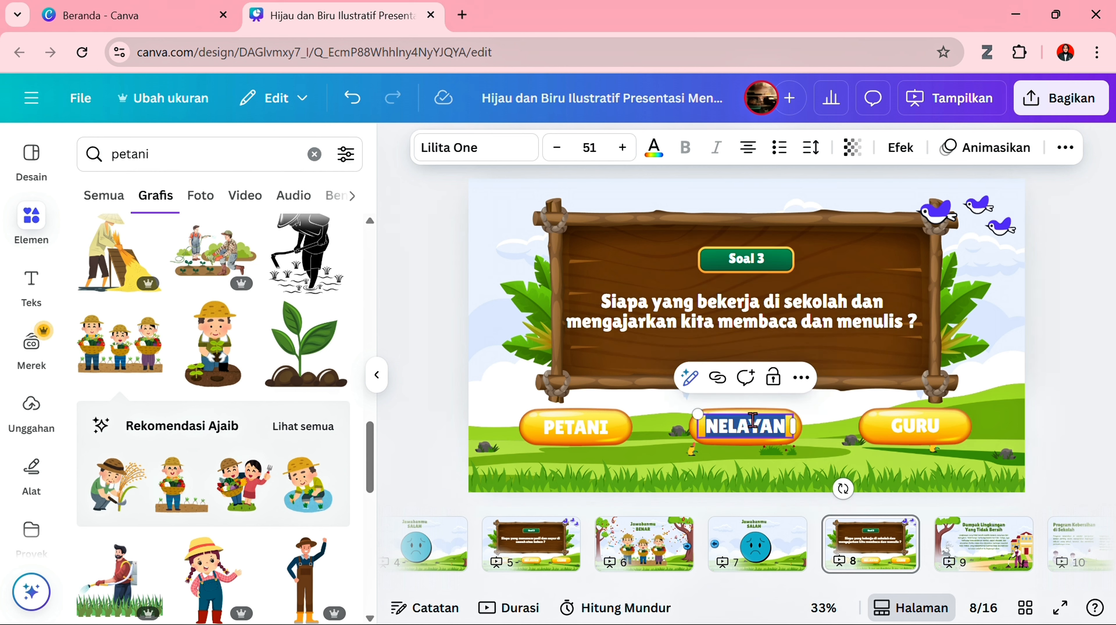
{"action": "type", "text": "DOKTER"}
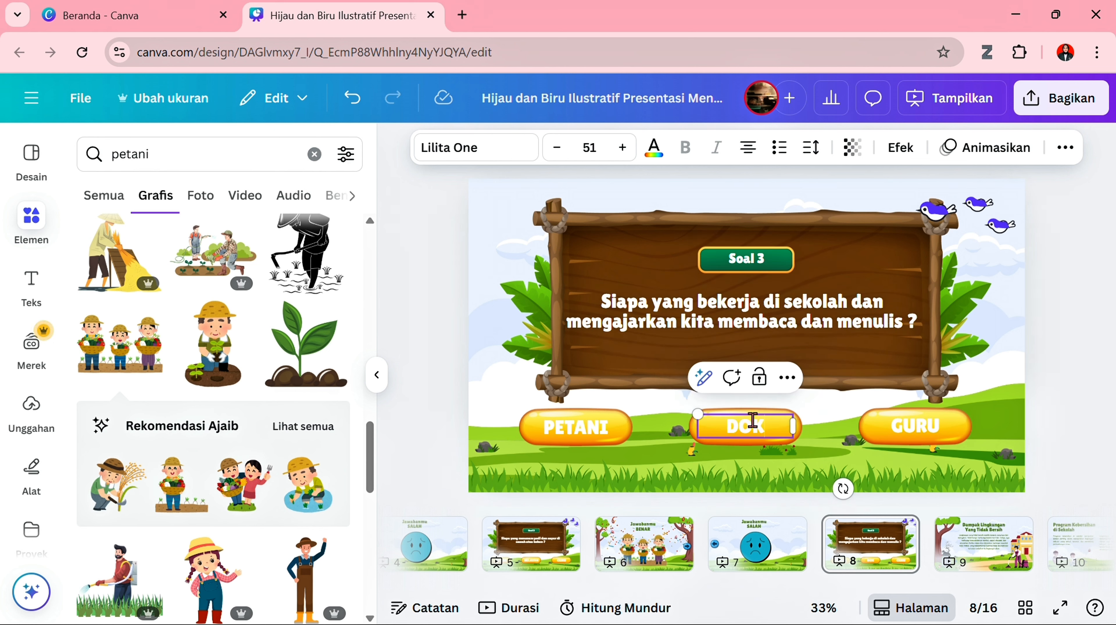
{"action": "left_click", "coordinate": [607, 435]}
{"action": "double_click", "coordinate": [605, 433]}
{"action": "type", "text": "P"}
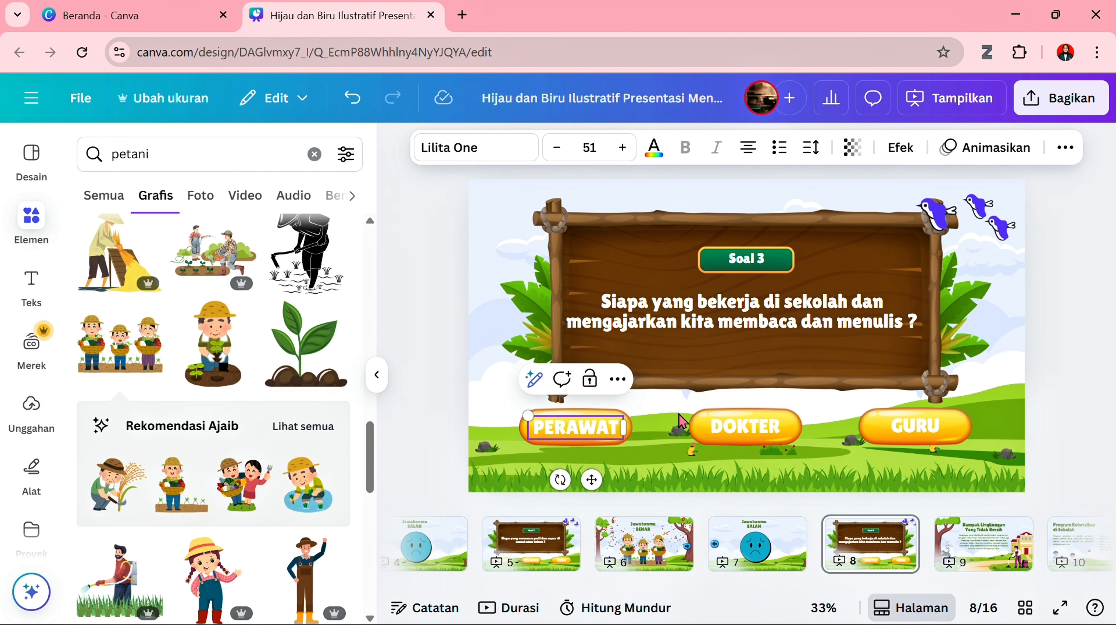
{"action": "left_click", "coordinate": [1055, 441]}
- Duplicate the farmers' "Jawabanmu BENAR" page and move the copy directly after the "Soal 3" page, as page 9
{"action": "left_click", "coordinate": [670, 536]}
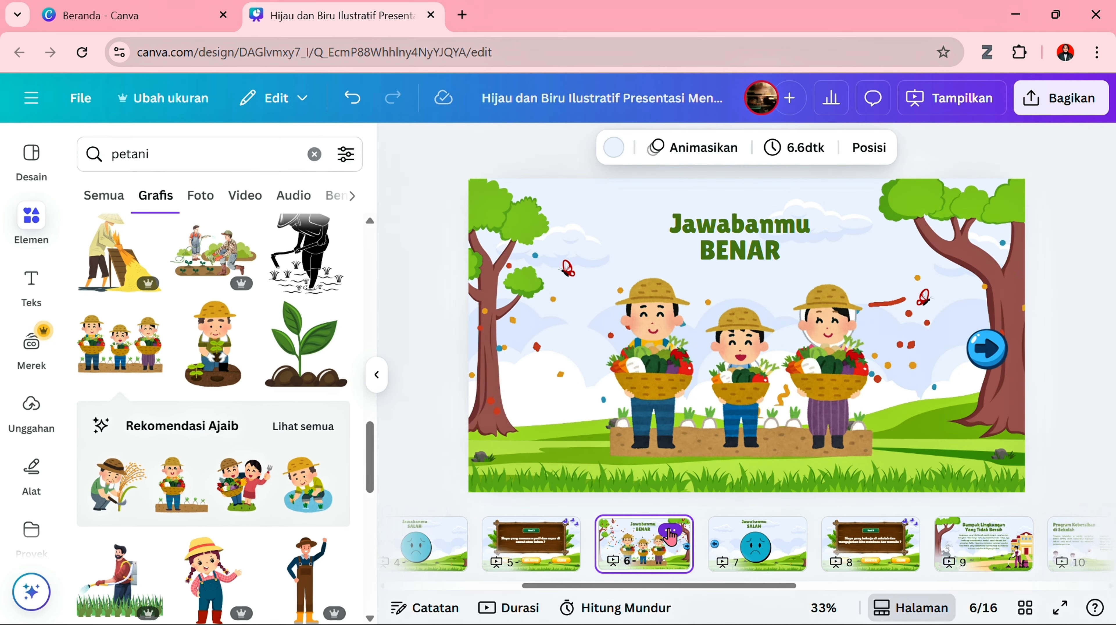
{"action": "left_click", "coordinate": [670, 533]}
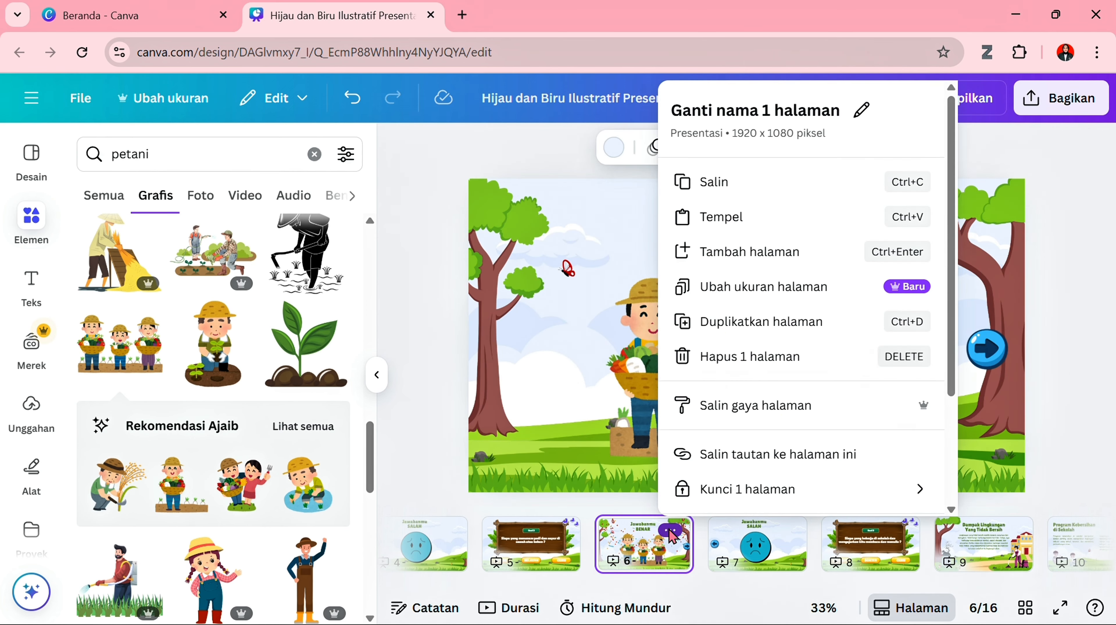
{"action": "left_click", "coordinate": [760, 324]}
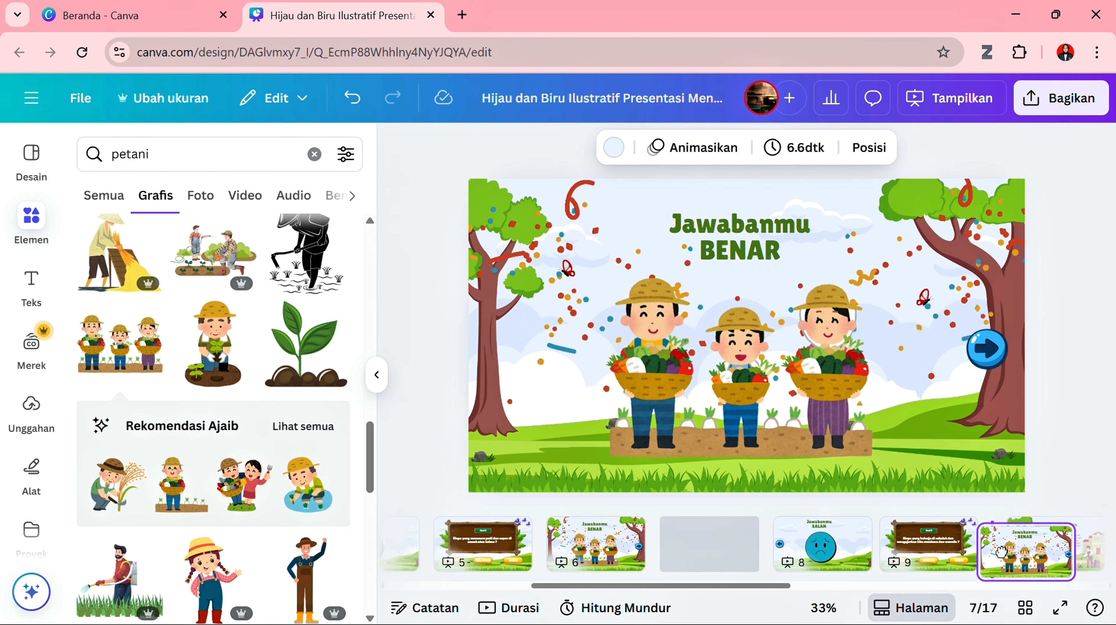
{"action": "left_click_drag", "start_coordinate": [1002, 552], "coordinate": [913, 552]}
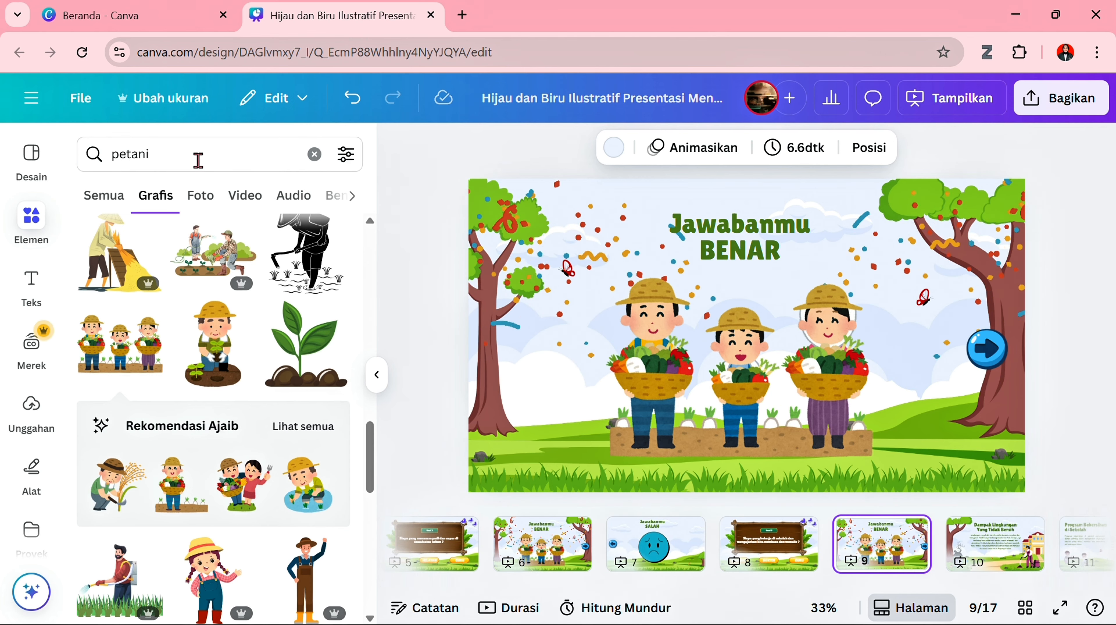
- Duplicate the "Jawabanmu SALAH" page 7 and move the copy directly after the page 9 "Jawabanmu BENAR" page, as page 10
{"action": "left_click", "coordinate": [655, 543]}
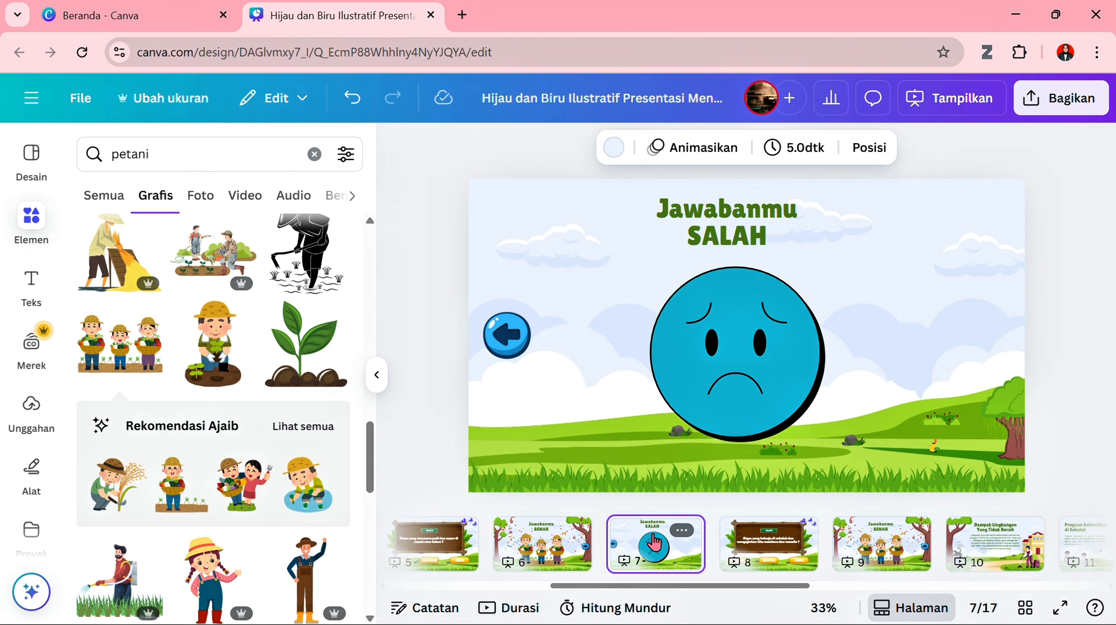
{"action": "left_click", "coordinate": [688, 532]}
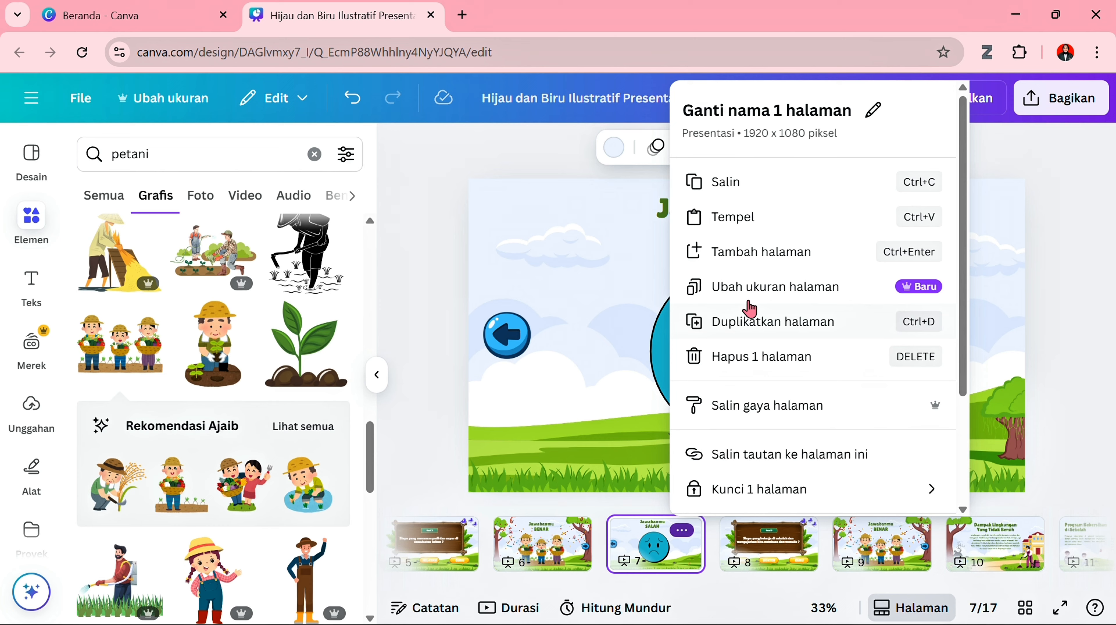
{"action": "left_click", "coordinate": [759, 324]}
{"action": "left_click_drag", "start_coordinate": [794, 564], "coordinate": [888, 566]}
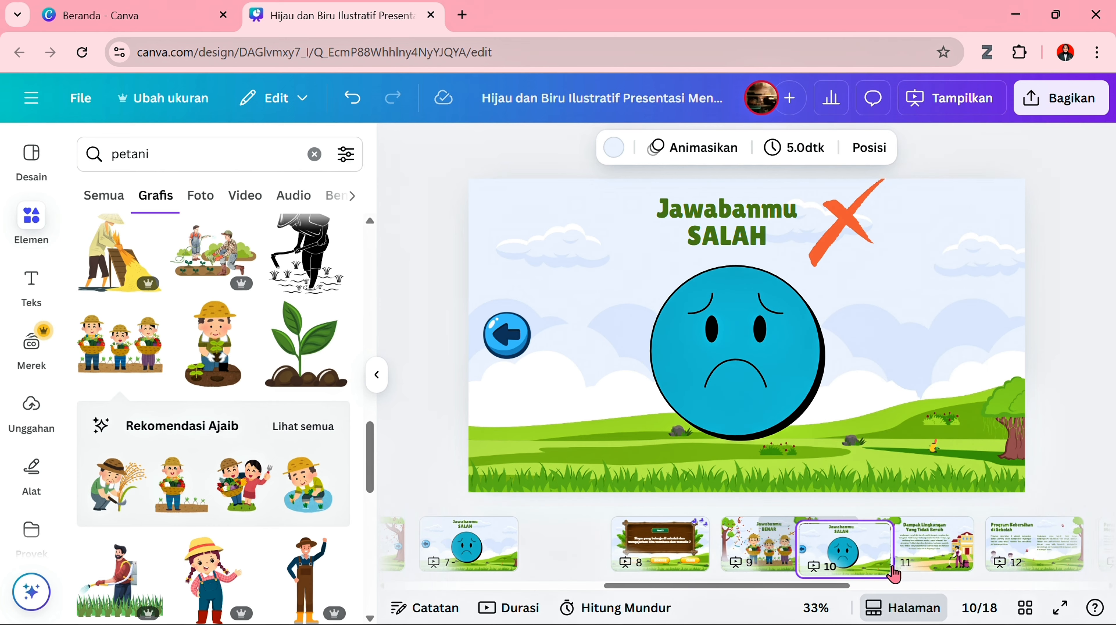
- Replace the farmers illustration on page 9 with the graphic of five teachers in tan uniforms found by searching "guru"
{"action": "left_click", "coordinate": [737, 557]}
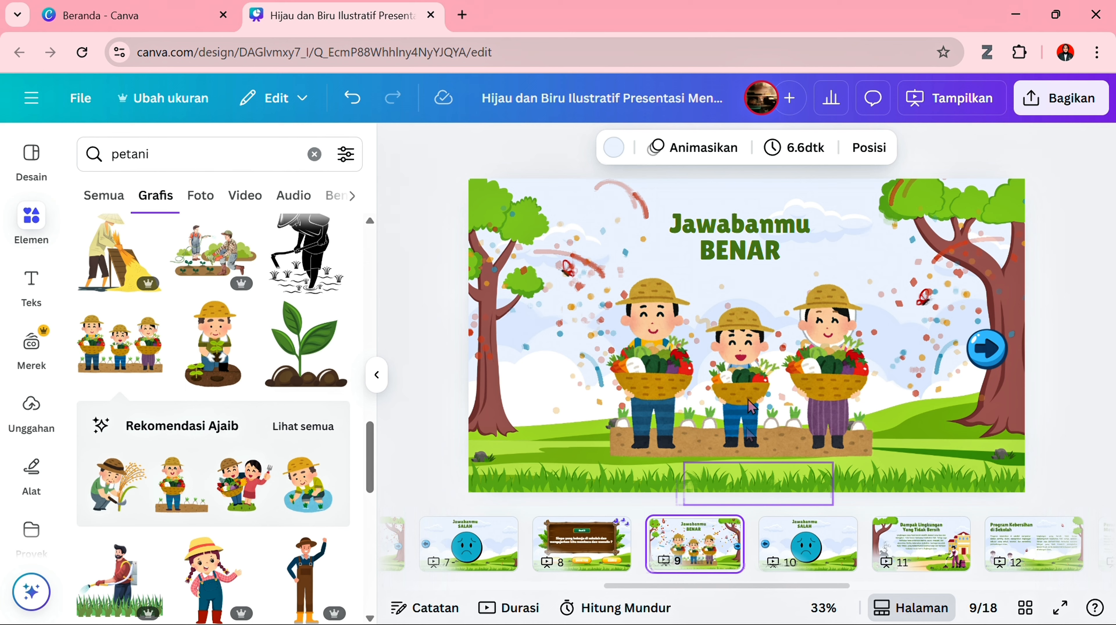
{"action": "left_click", "coordinate": [761, 379]}
{"action": "key", "text": "Delete"}
{"action": "double_click", "coordinate": [116, 154]}
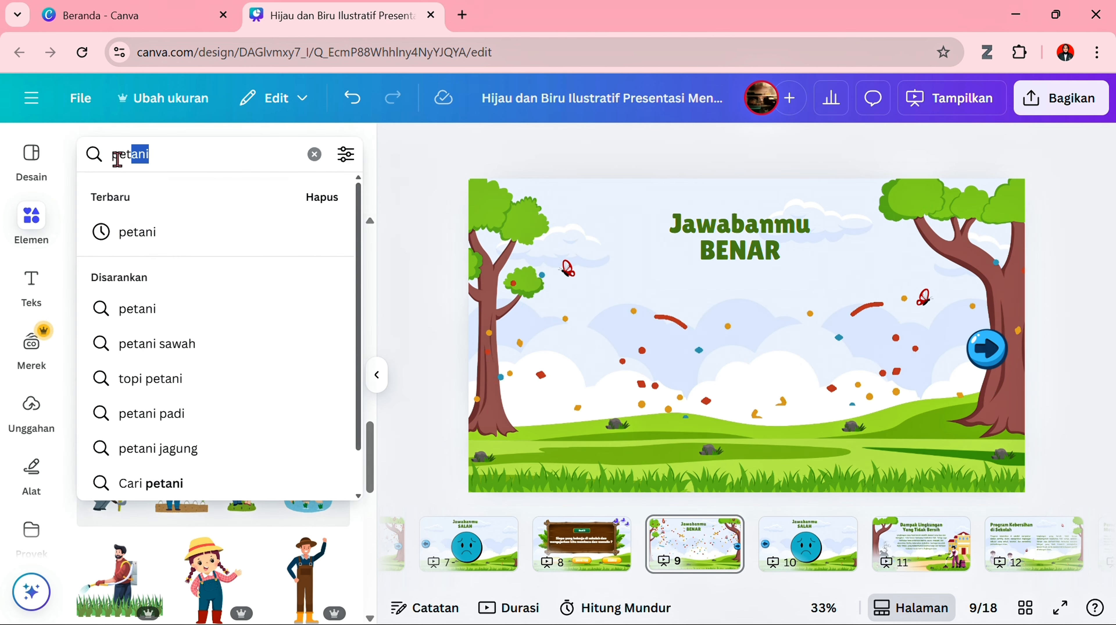
{"action": "type", "text": "guru"}
{"action": "key", "text": "Return"}
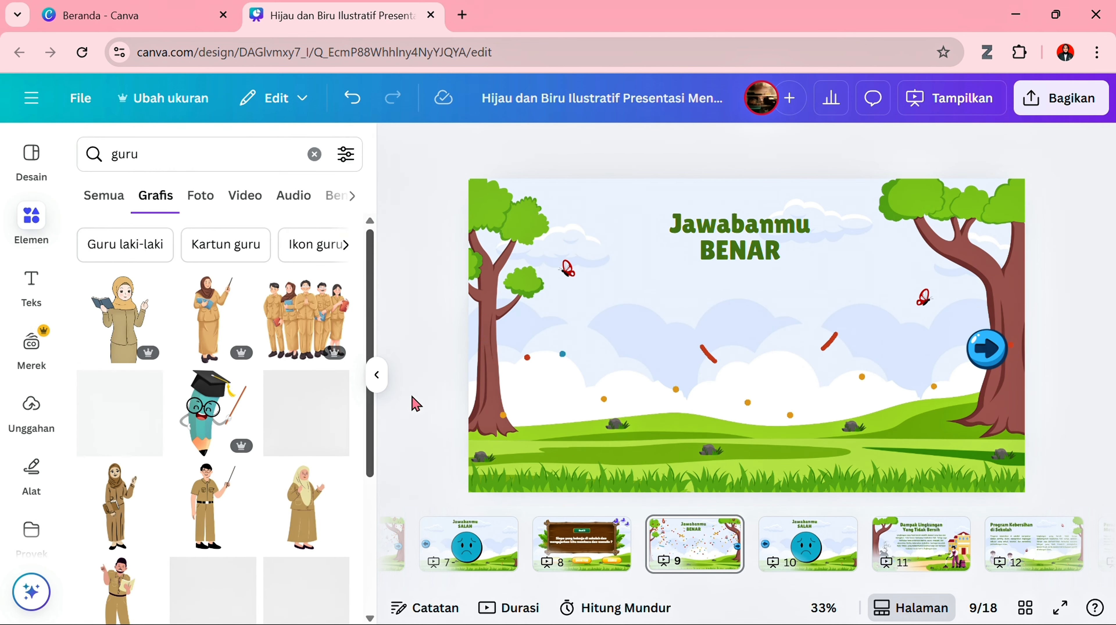
{"action": "left_click", "coordinate": [292, 332]}
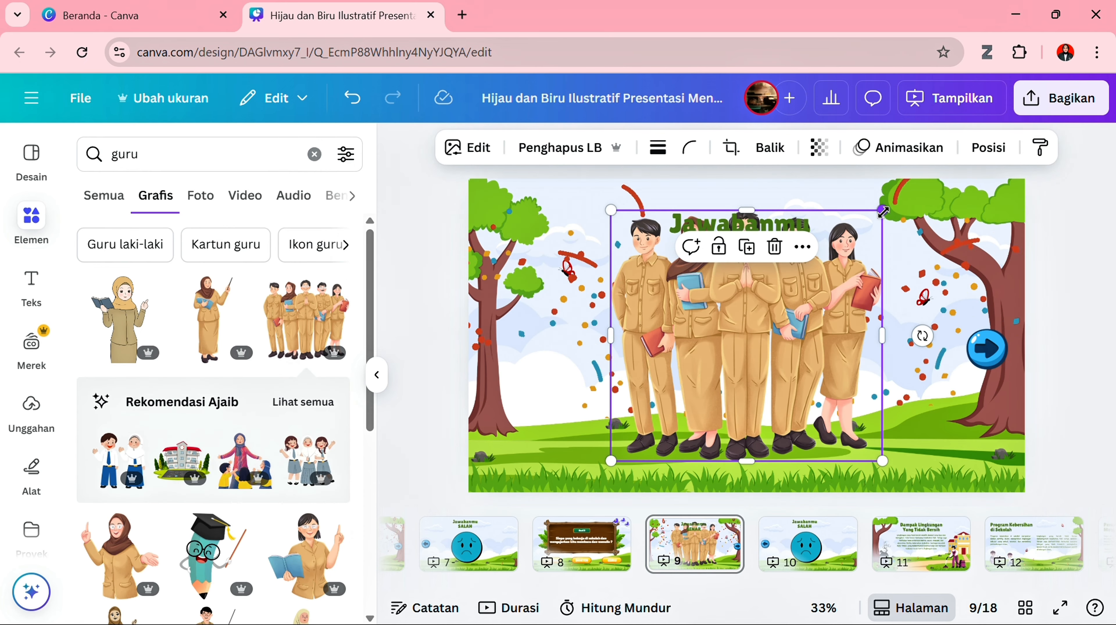
- Shrink the teachers illustration on page 9 and centre it below the "Jawabanmu BENAR" heading
{"action": "left_click_drag", "start_coordinate": [881, 213], "coordinate": [833, 255]}
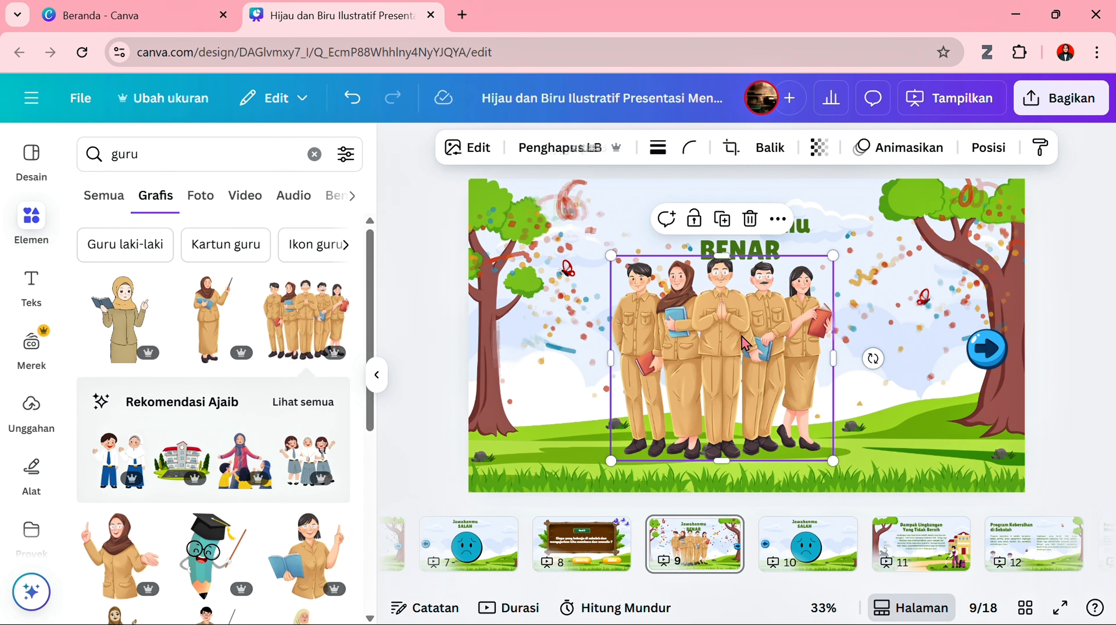
{"action": "left_click_drag", "start_coordinate": [752, 343], "coordinate": [762, 342]}
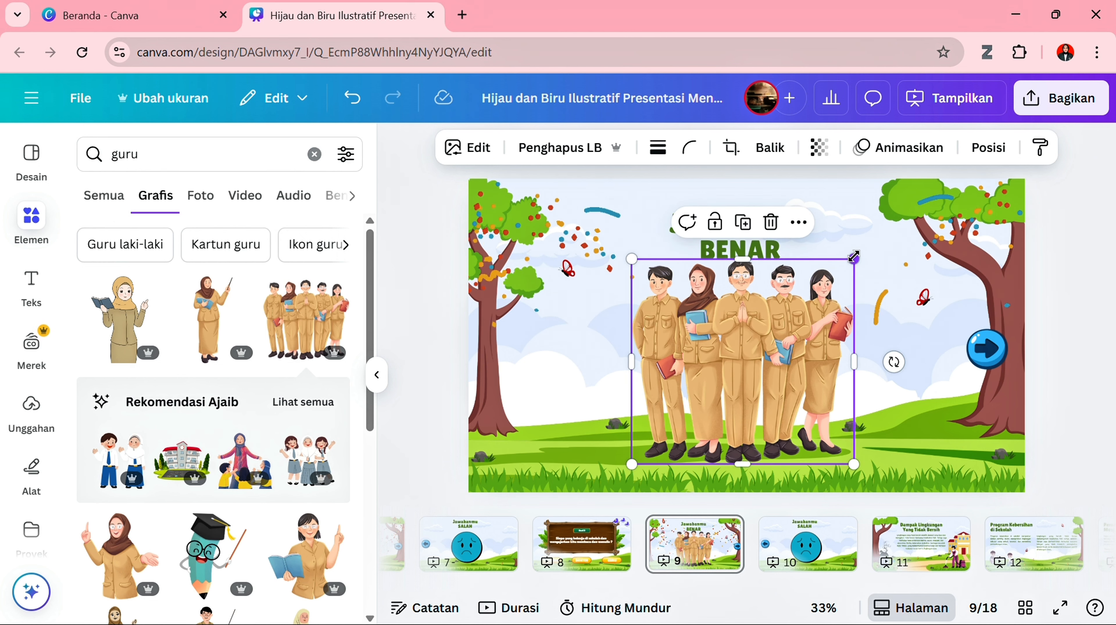
{"action": "left_click_drag", "start_coordinate": [853, 260], "coordinate": [847, 266]}
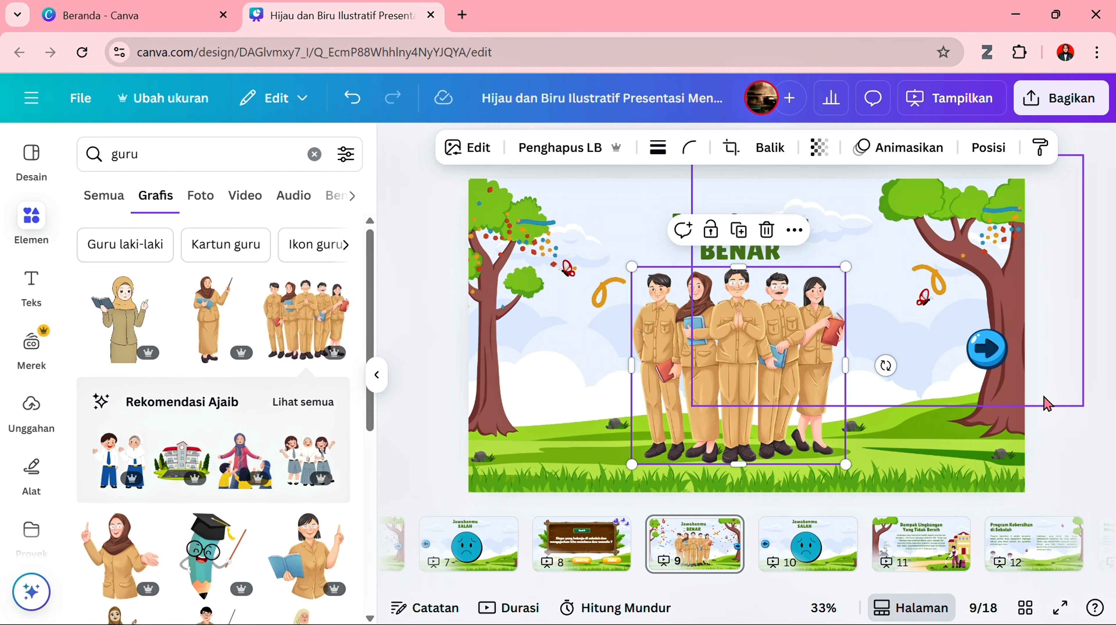
{"action": "left_click", "coordinate": [1091, 433]}
- Delete all leftover template pages after page 10, starting with "Dampak Lingkungan Yang Tidak Bersih"
{"action": "left_click", "coordinate": [919, 564]}
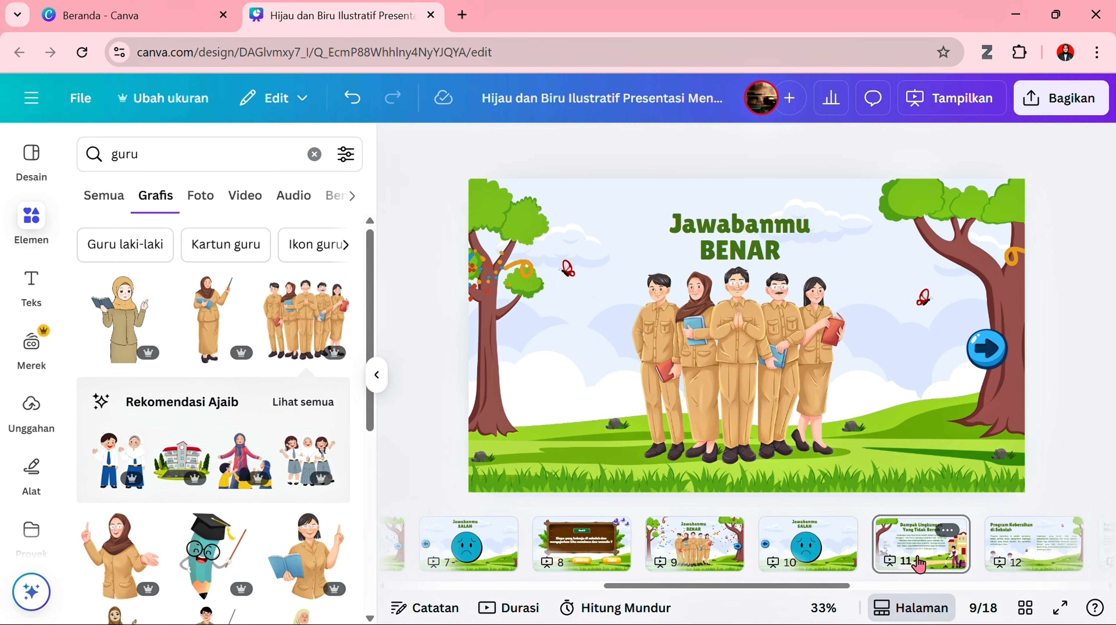
{"action": "key", "text": "Delete"}
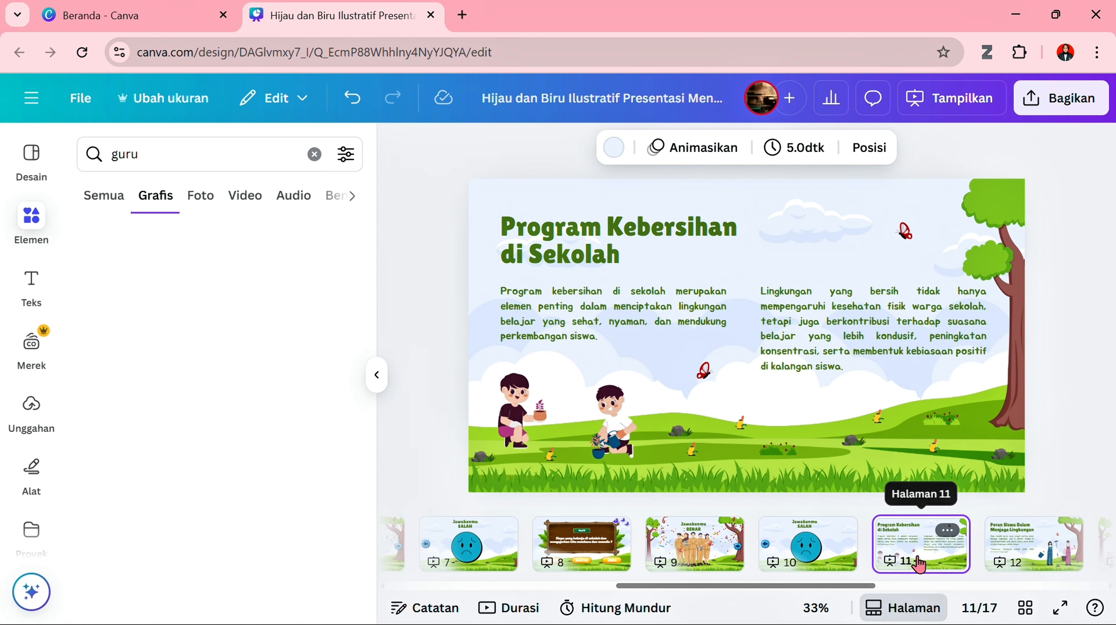
{"action": "key", "text": "Delete"}
{"action": "key", "text": "Delete"}
{"action": "key", "text": "Delete"}
{"action": "key", "text": "Delete"}
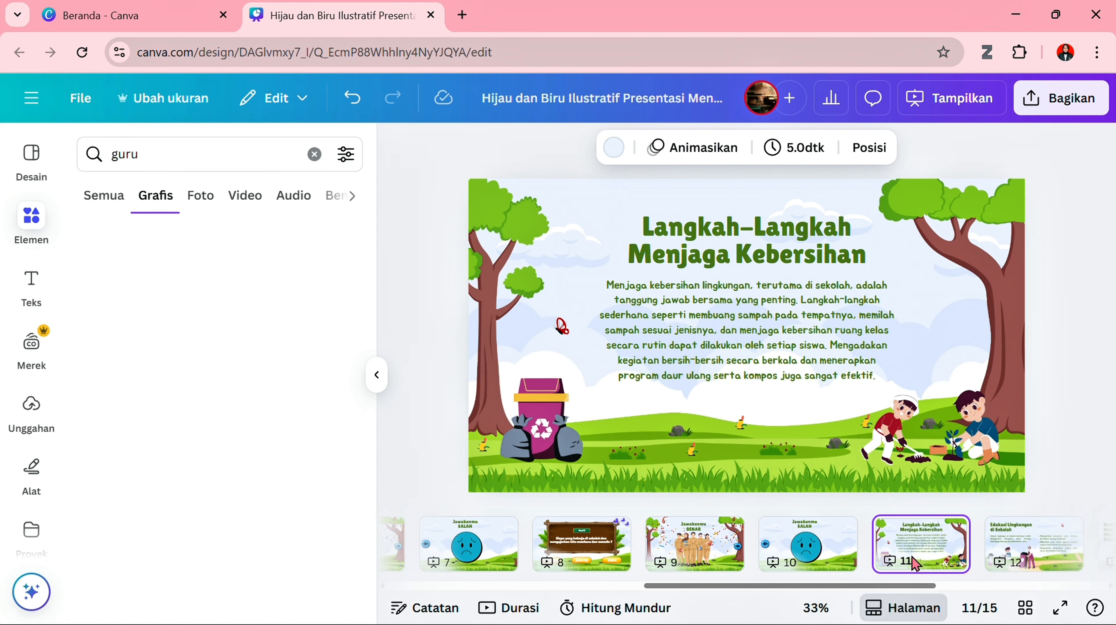
{"action": "key", "text": "Delete"}
{"action": "key", "text": "Delete"}
{"action": "key", "text": "Delete"}
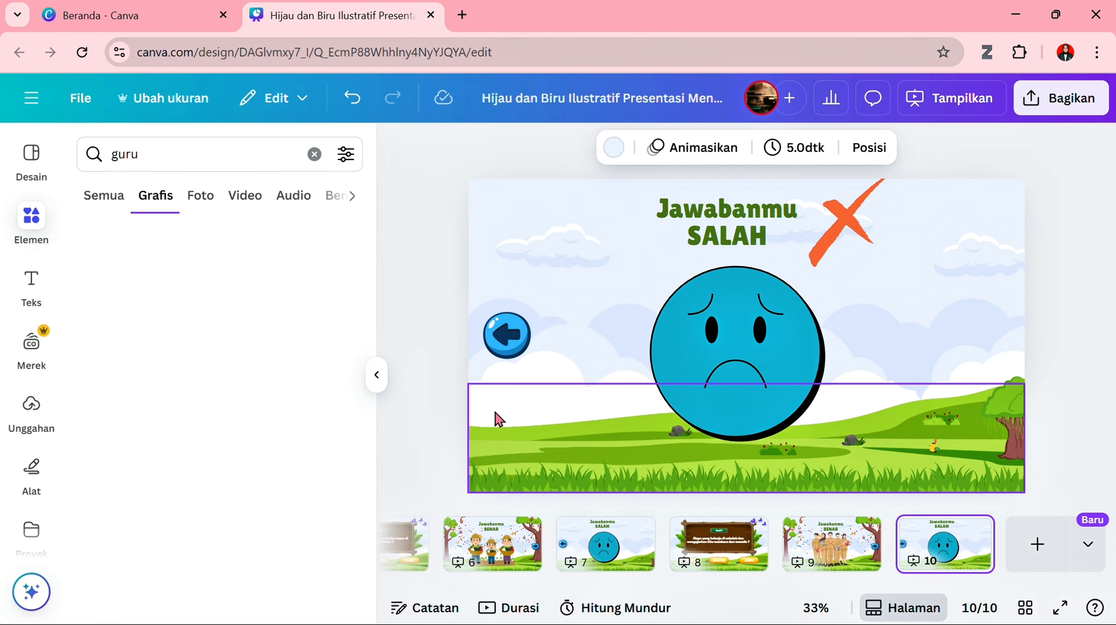
- Link the PLAY button on the cover page to page 2 of this document
{"action": "left_click", "coordinate": [375, 379]}
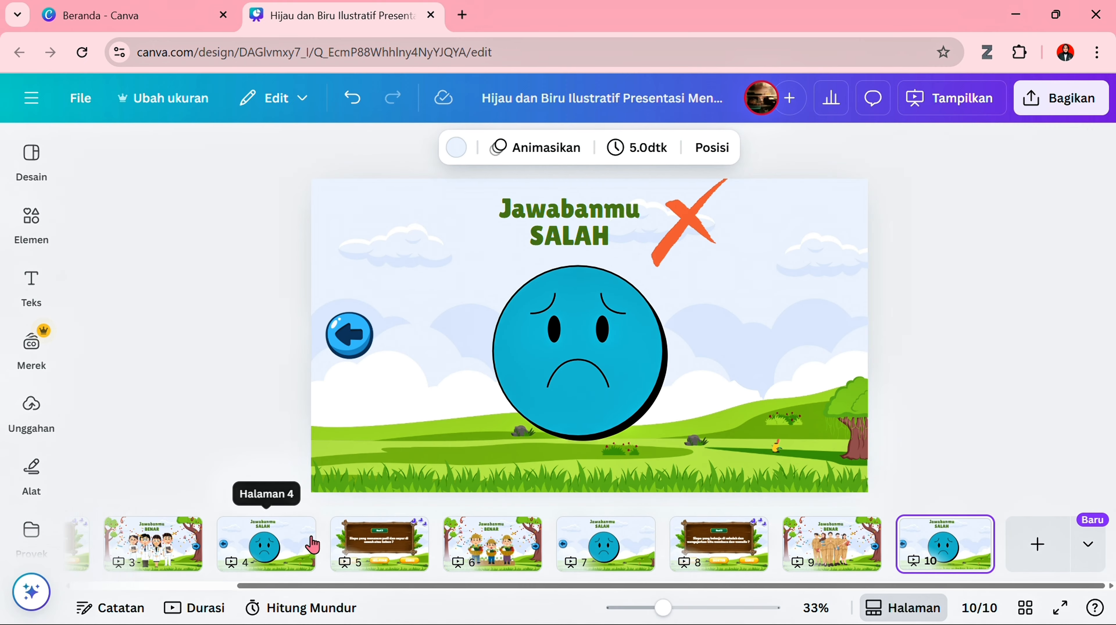
{"action": "scroll", "coordinate": [319, 541], "scroll_direction": "left", "scroll_amount": 3}
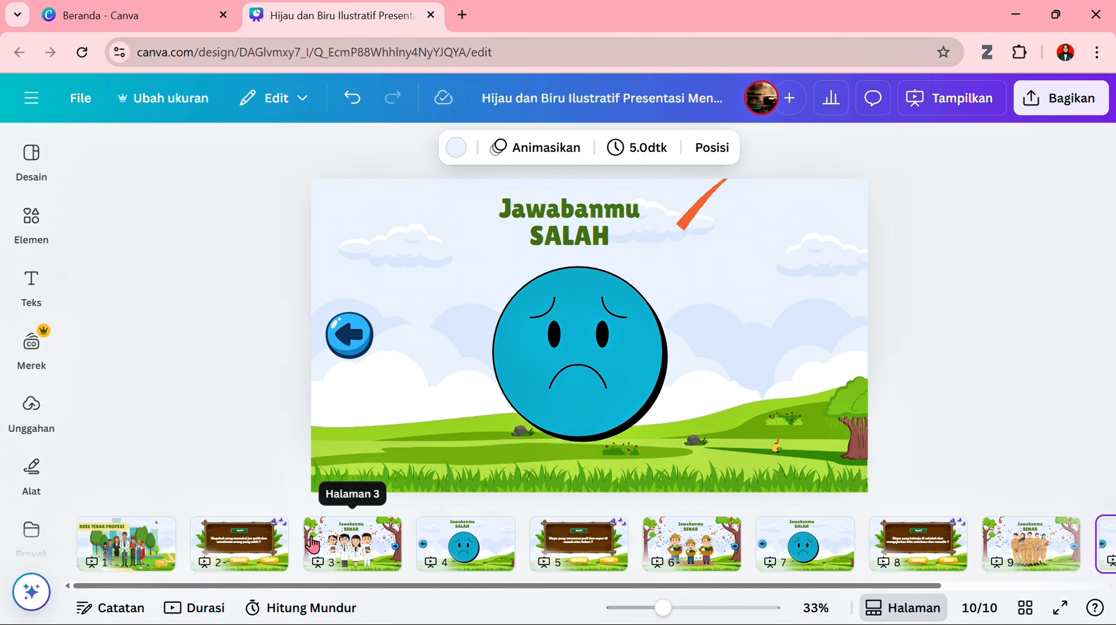
{"action": "left_click", "coordinate": [136, 560]}
{"action": "left_click", "coordinate": [804, 433]}
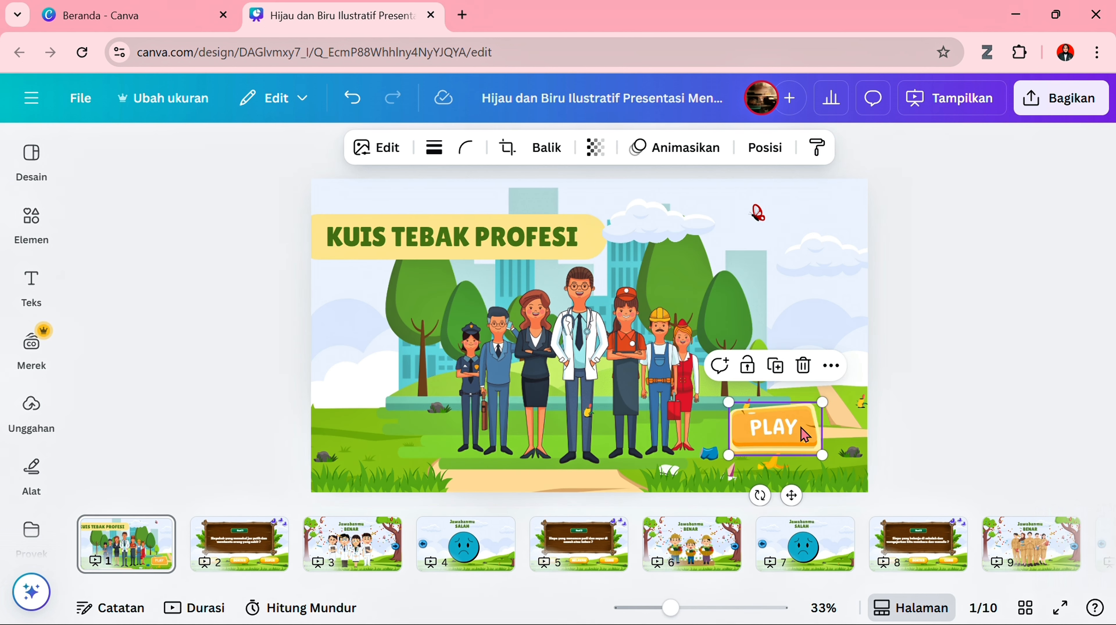
{"action": "right_click", "coordinate": [802, 428]}
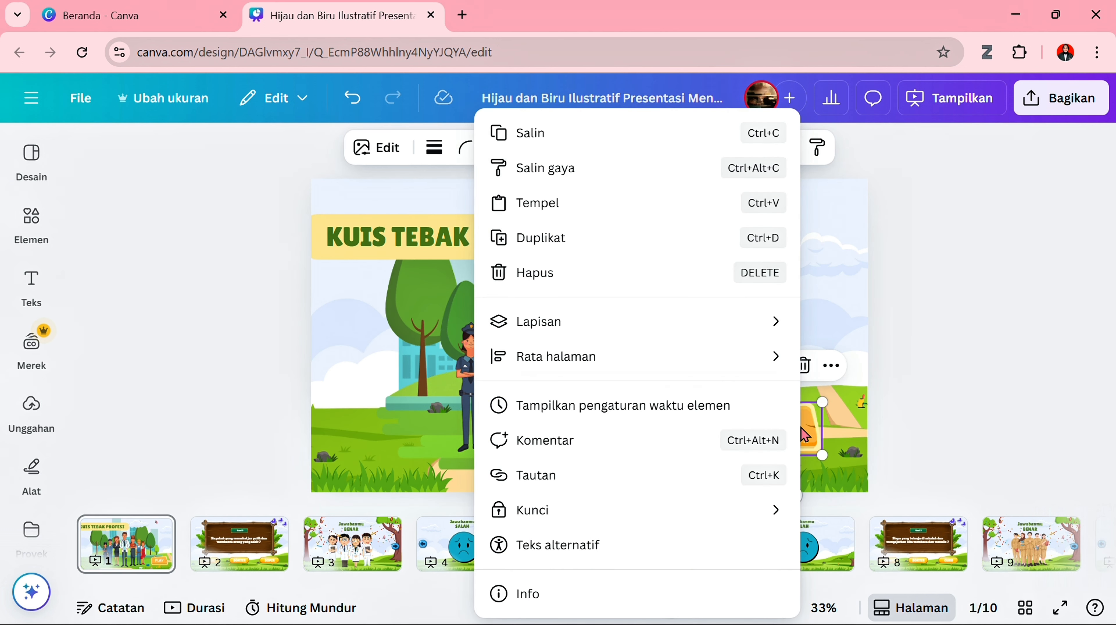
{"action": "left_click", "coordinate": [698, 483]}
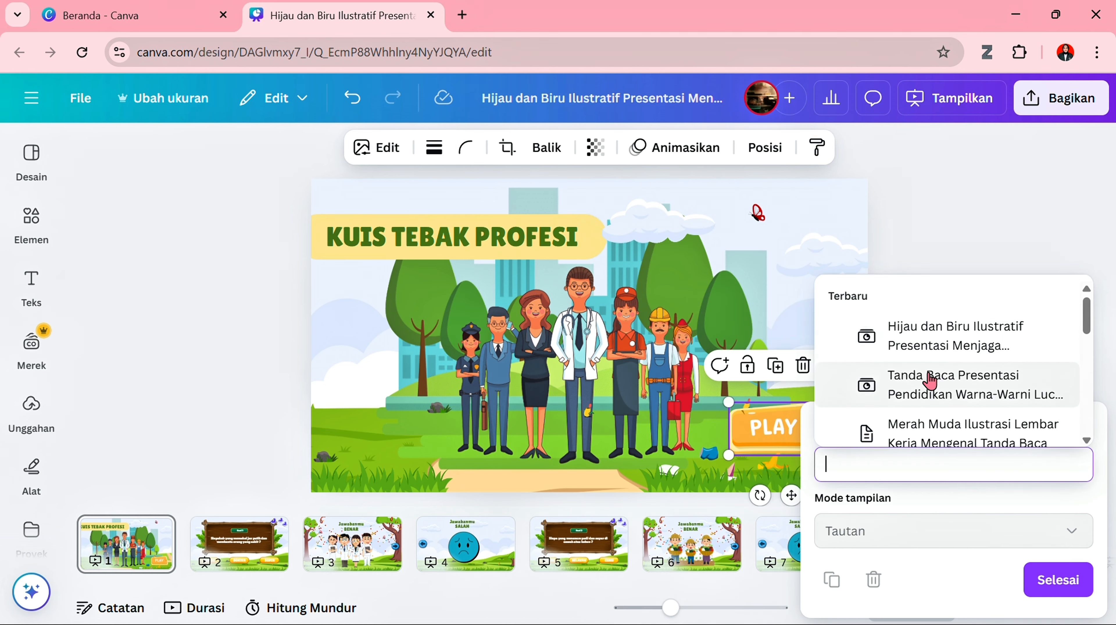
{"action": "scroll", "coordinate": [931, 381], "scroll_direction": "down", "scroll_amount": 3}
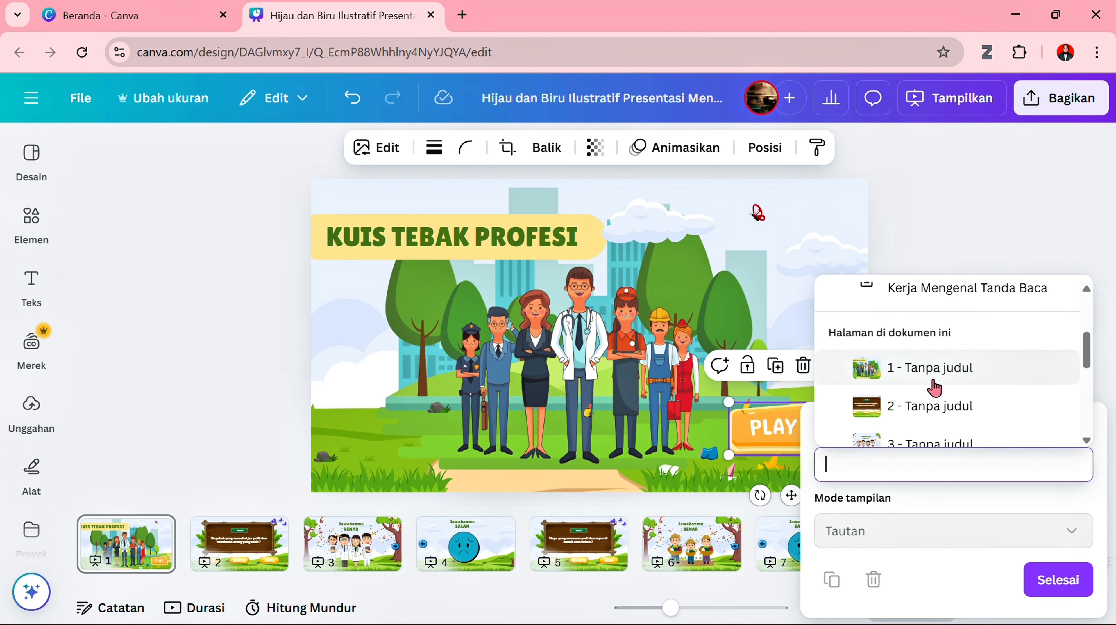
{"action": "left_click", "coordinate": [942, 408]}
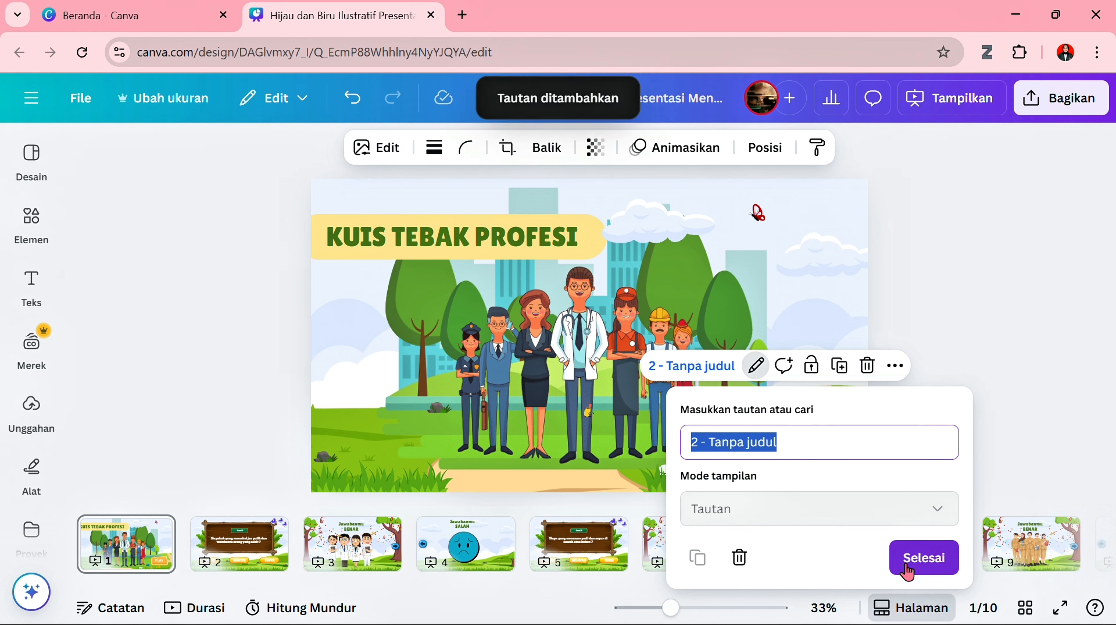
{"action": "left_click", "coordinate": [924, 557]}
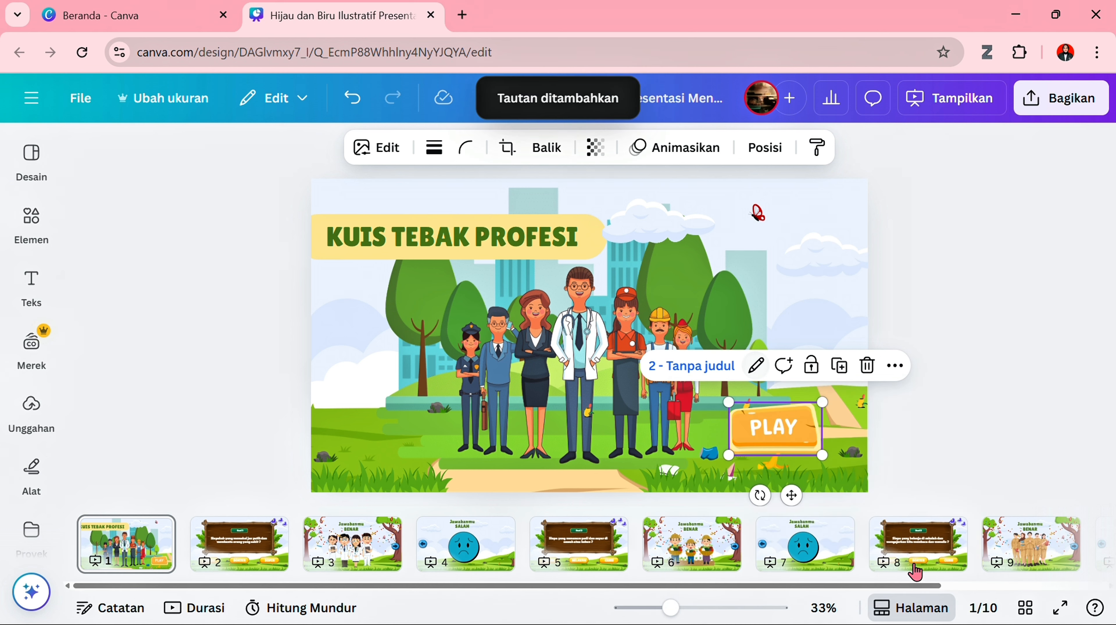
{"action": "left_click", "coordinate": [891, 436]}
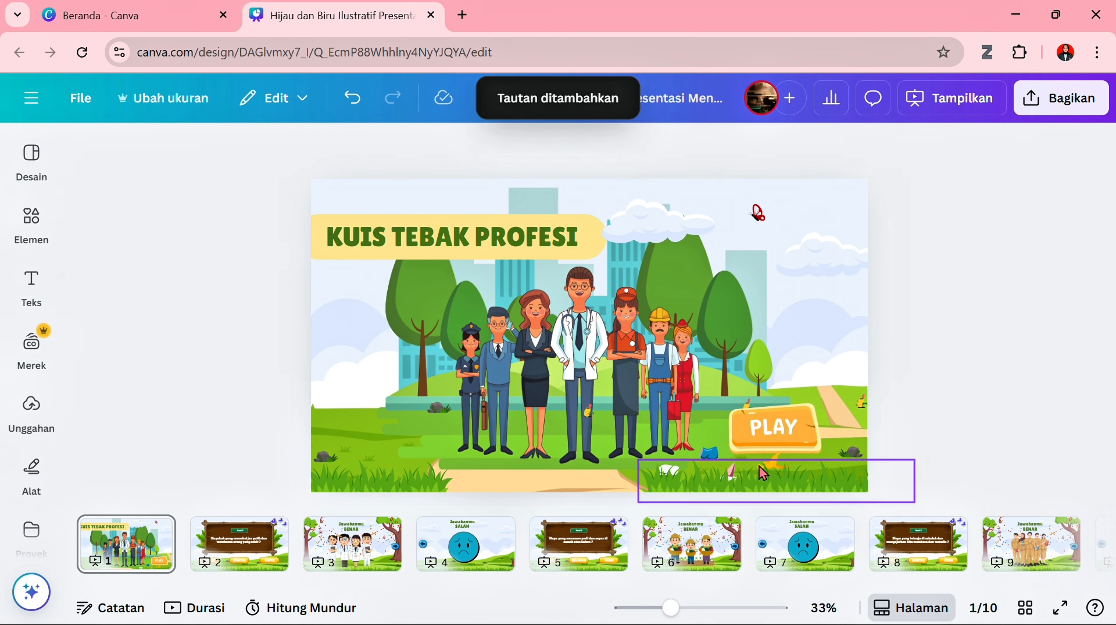
- Link the "POLISI" answer text on the "Soal 1" page to the wrong-answer page 4
{"action": "left_click", "coordinate": [257, 550]}
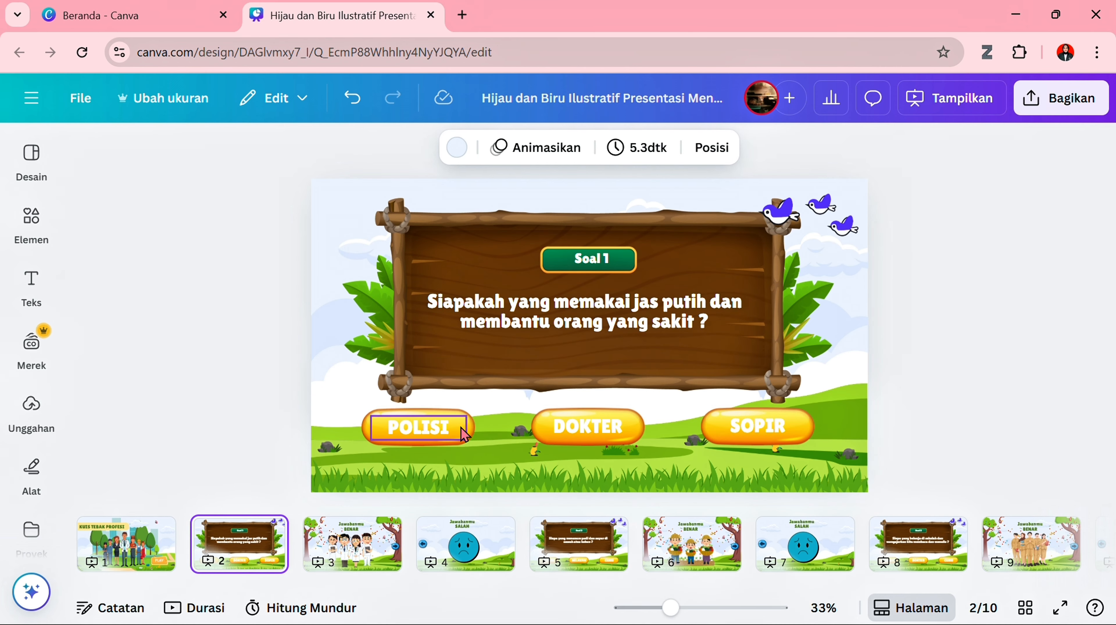
{"action": "left_click", "coordinate": [471, 429]}
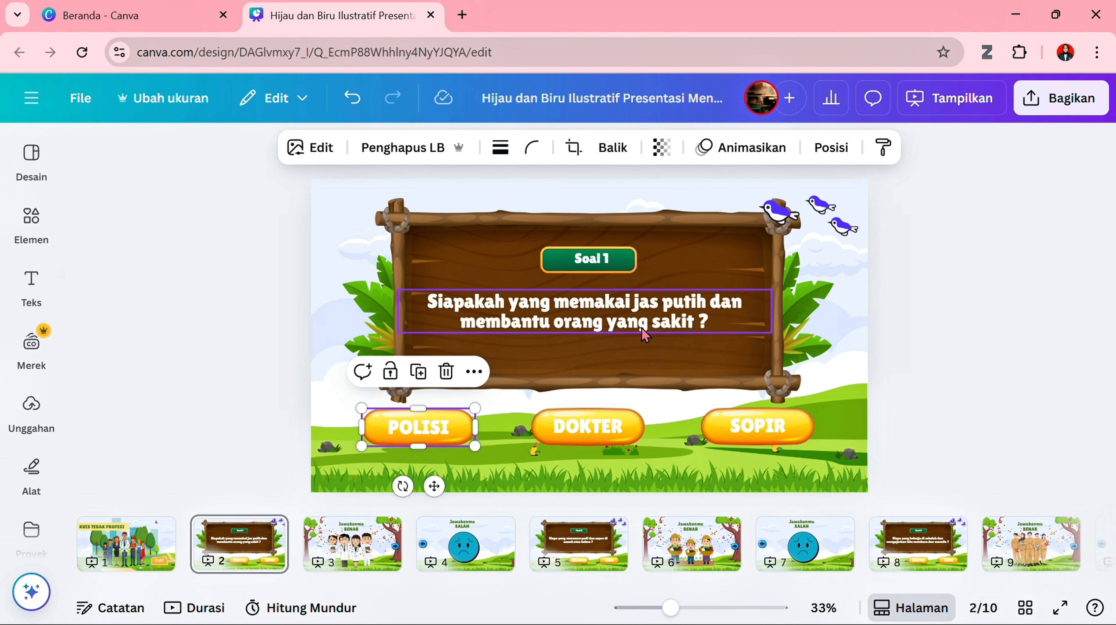
{"action": "left_click", "coordinate": [466, 435]}
{"action": "right_click", "coordinate": [464, 435]}
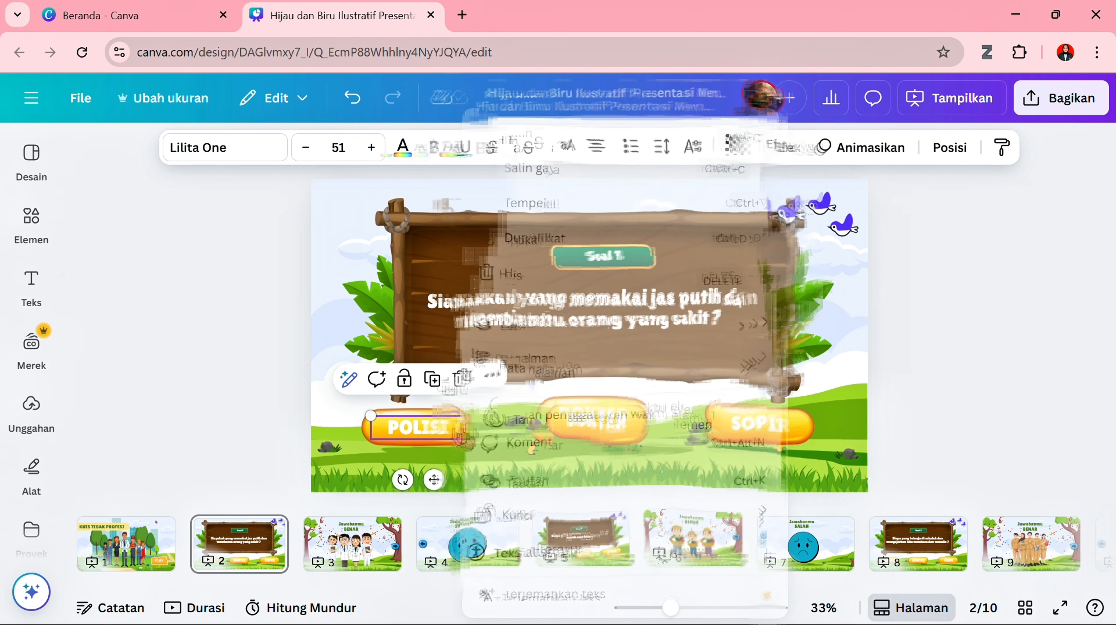
{"action": "left_click", "coordinate": [512, 474]}
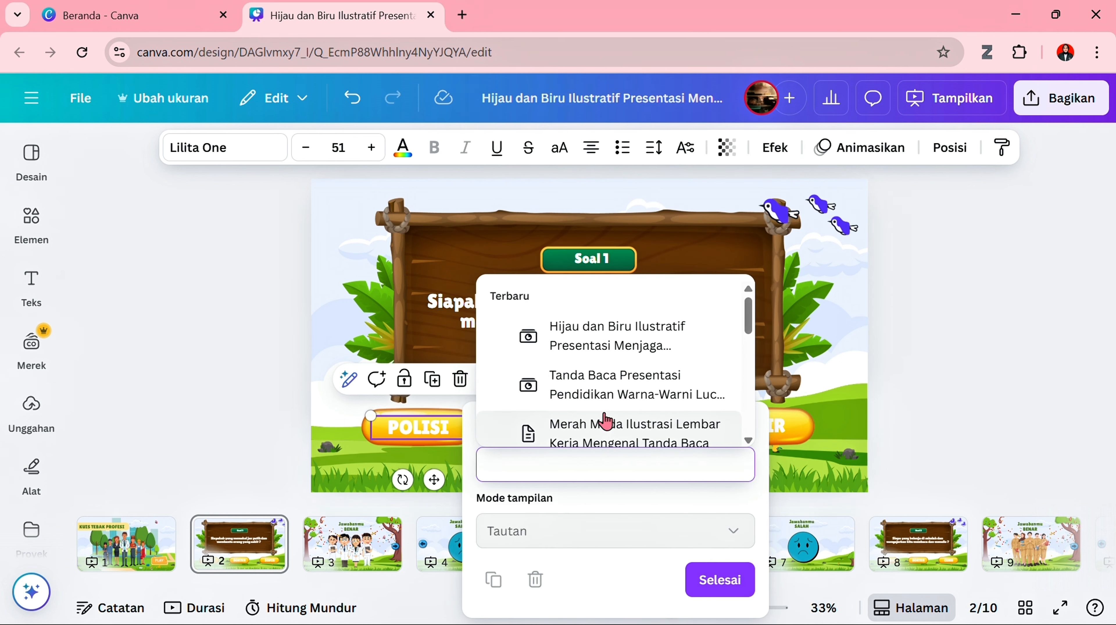
{"action": "scroll", "coordinate": [607, 421], "scroll_direction": "down", "scroll_amount": 5}
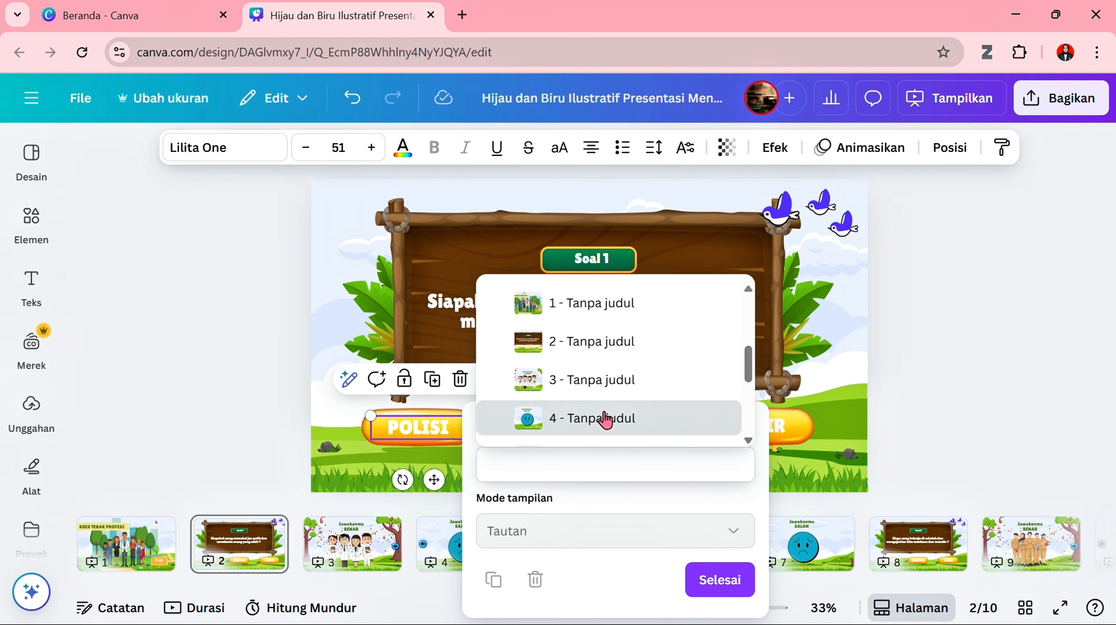
{"action": "left_click", "coordinate": [607, 419]}
{"action": "left_click", "coordinate": [594, 577]}
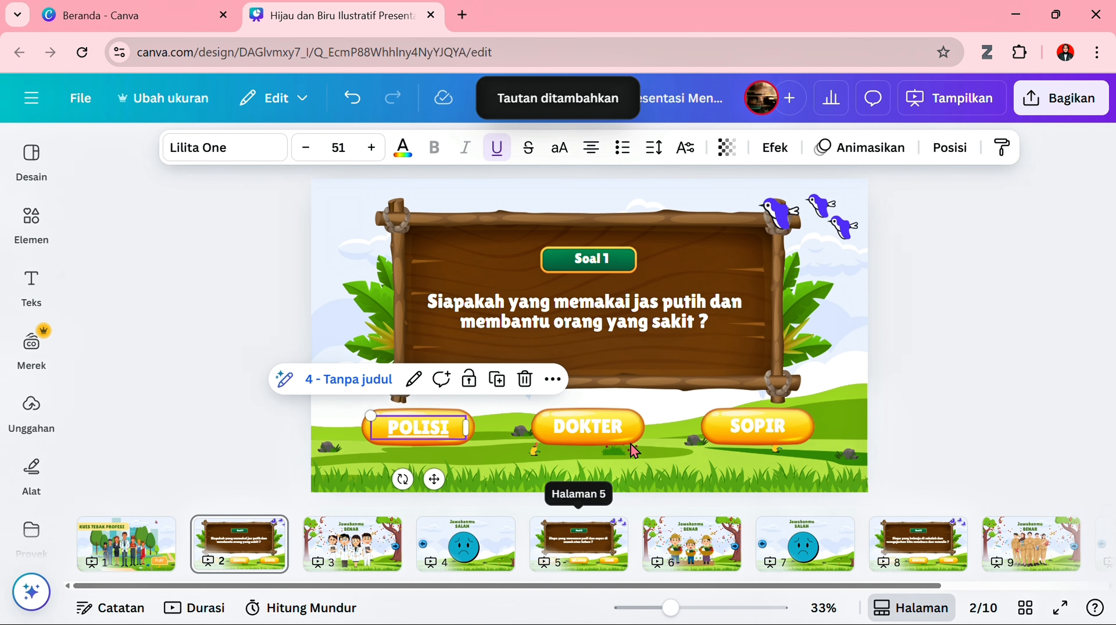
- Link the "DOKTER" answer text on the "Soal 1" page to the correct-answer page 3
{"action": "left_click", "coordinate": [640, 432]}
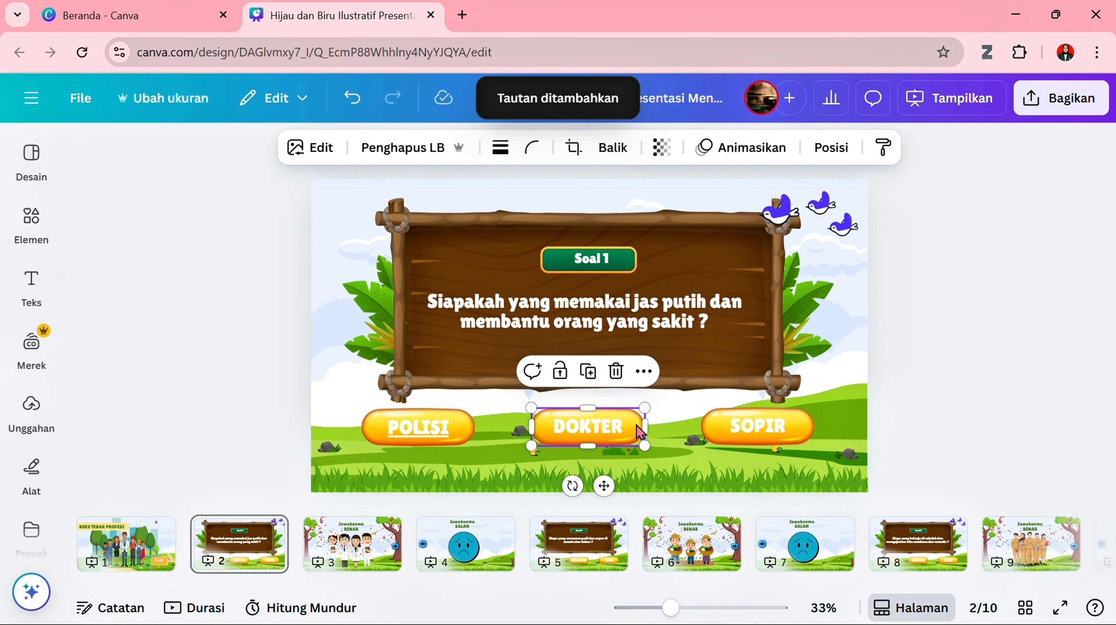
{"action": "left_click", "coordinate": [612, 431]}
{"action": "right_click", "coordinate": [613, 428]}
{"action": "left_click", "coordinate": [674, 482]}
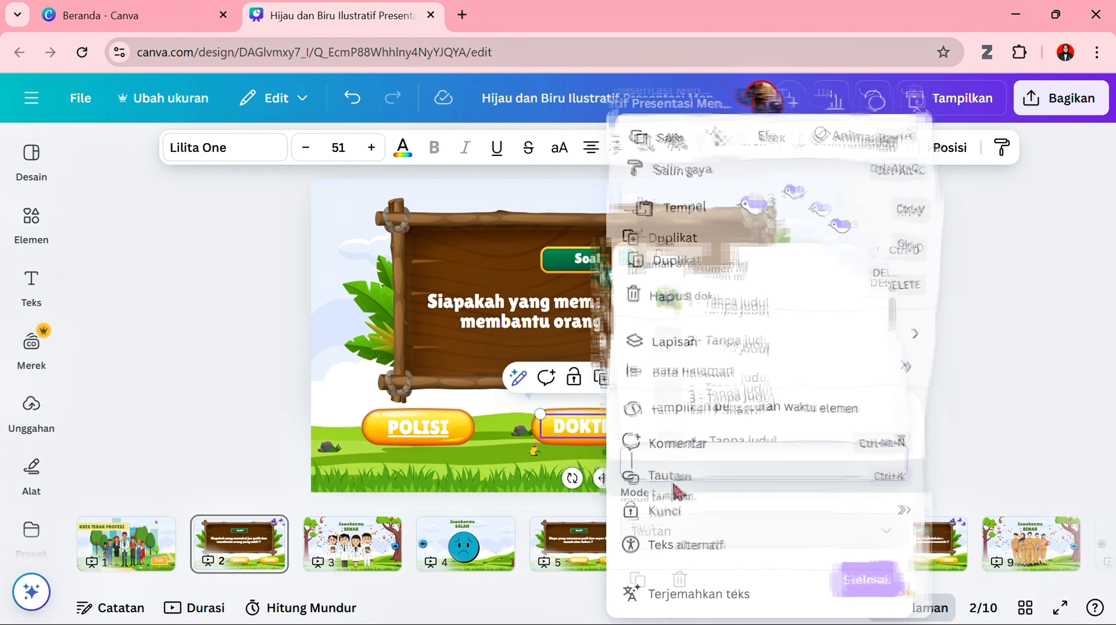
{"action": "scroll", "coordinate": [726, 424], "scroll_direction": "up", "scroll_amount": 3}
{"action": "scroll", "coordinate": [719, 423], "scroll_direction": "down", "scroll_amount": 2}
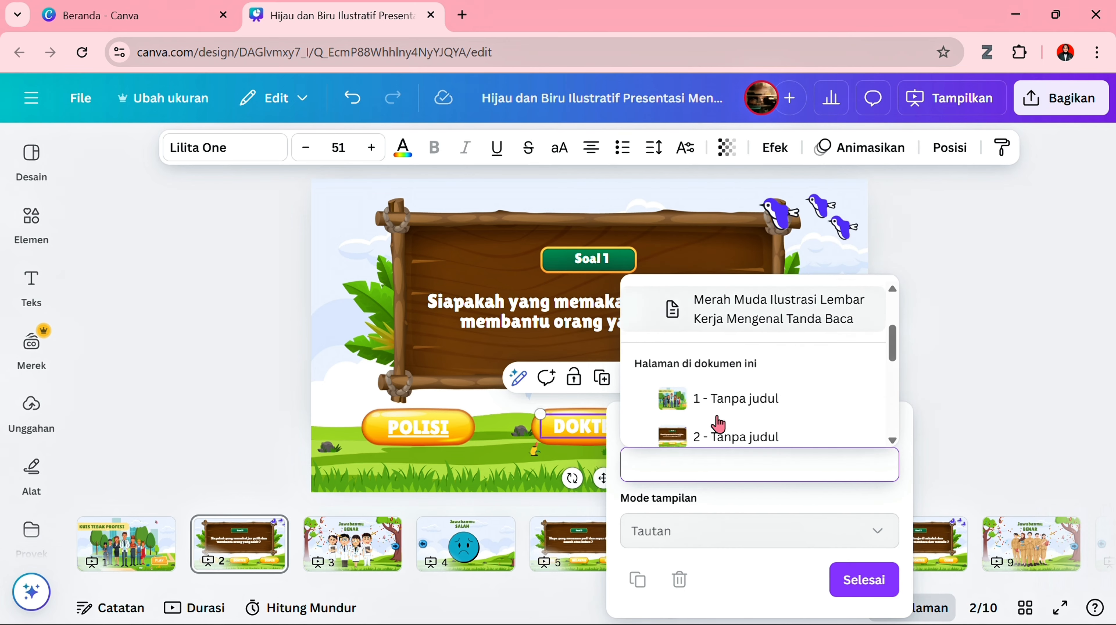
{"action": "scroll", "coordinate": [718, 424], "scroll_direction": "down", "scroll_amount": 2}
{"action": "left_click", "coordinate": [722, 382]}
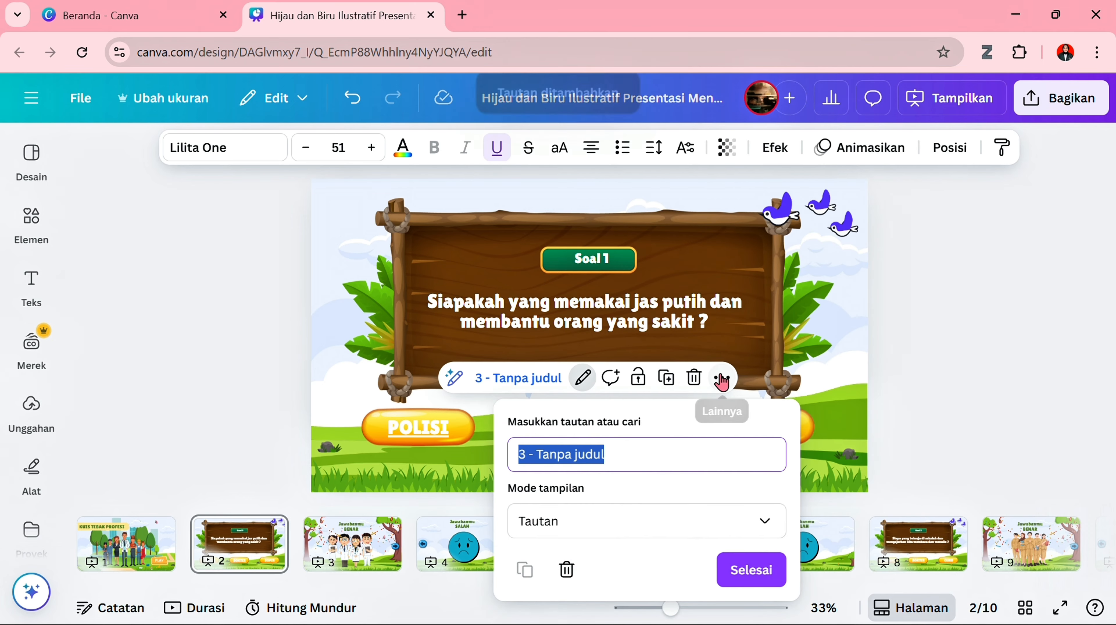
{"action": "left_click", "coordinate": [752, 568]}
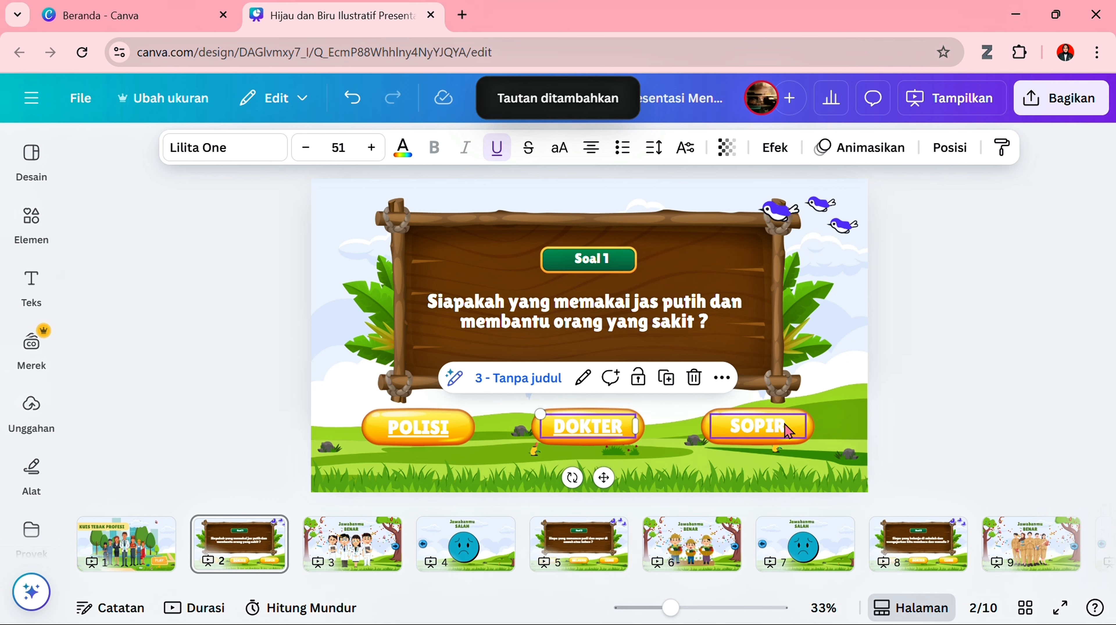
- Link the "SOPIR" answer text on the "Soal 1" page to the wrong-answer page 4
{"action": "left_click", "coordinate": [789, 431]}
{"action": "right_click", "coordinate": [787, 429]}
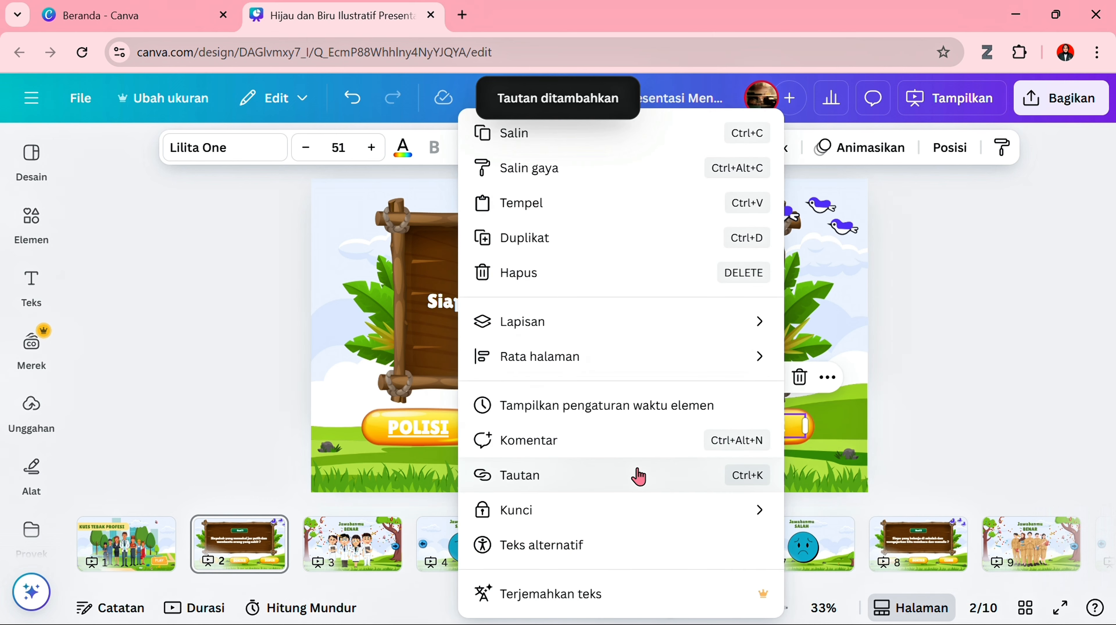
{"action": "left_click", "coordinate": [638, 476]}
{"action": "scroll", "coordinate": [877, 430], "scroll_direction": "down", "scroll_amount": 3}
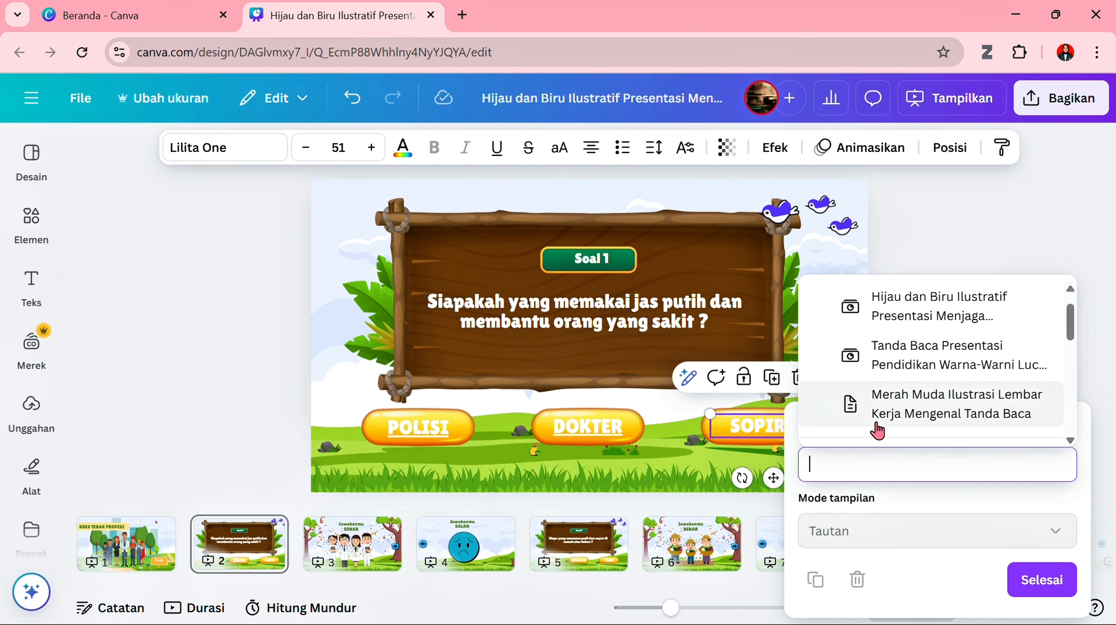
{"action": "scroll", "coordinate": [877, 429], "scroll_direction": "up", "scroll_amount": 5}
{"action": "scroll", "coordinate": [877, 428], "scroll_direction": "down", "scroll_amount": 1}
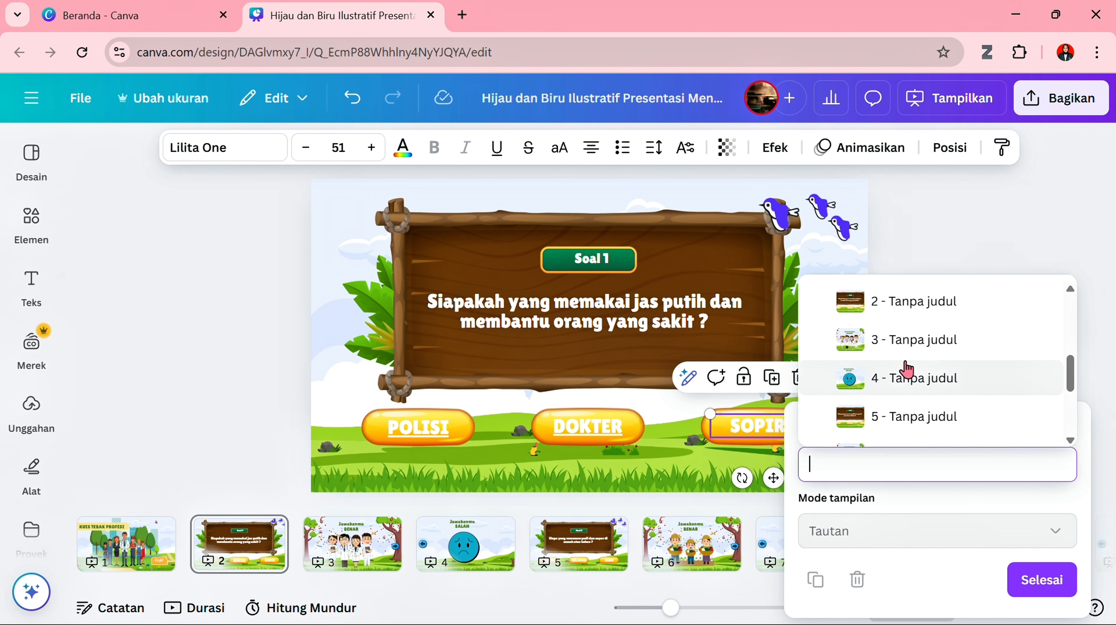
{"action": "left_click", "coordinate": [906, 371]}
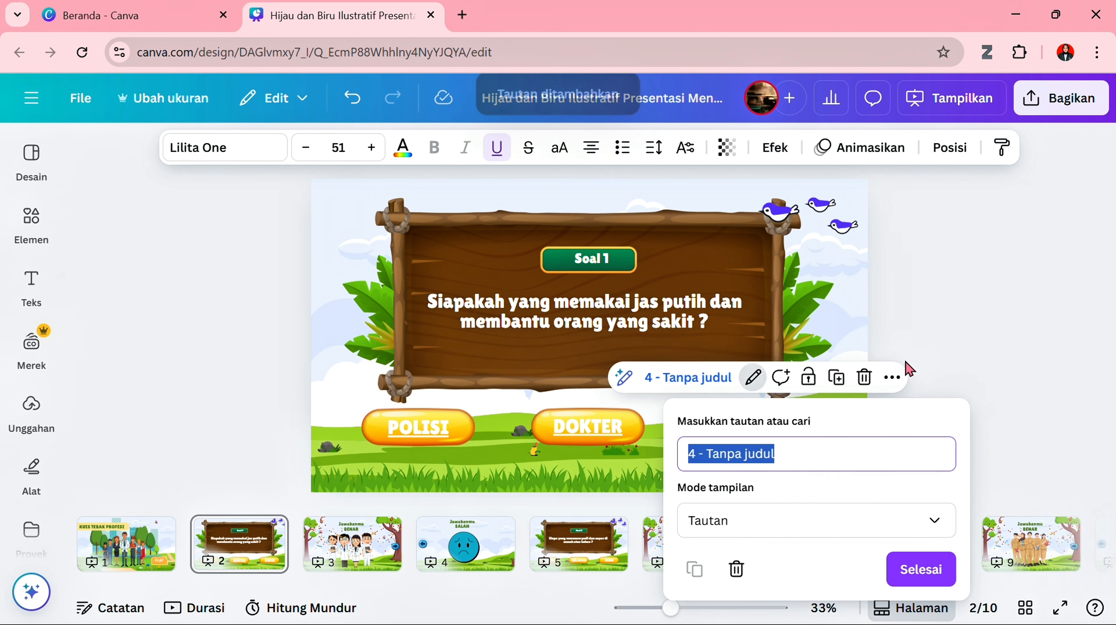
{"action": "left_click", "coordinate": [918, 569]}
{"action": "left_click", "coordinate": [946, 381]}
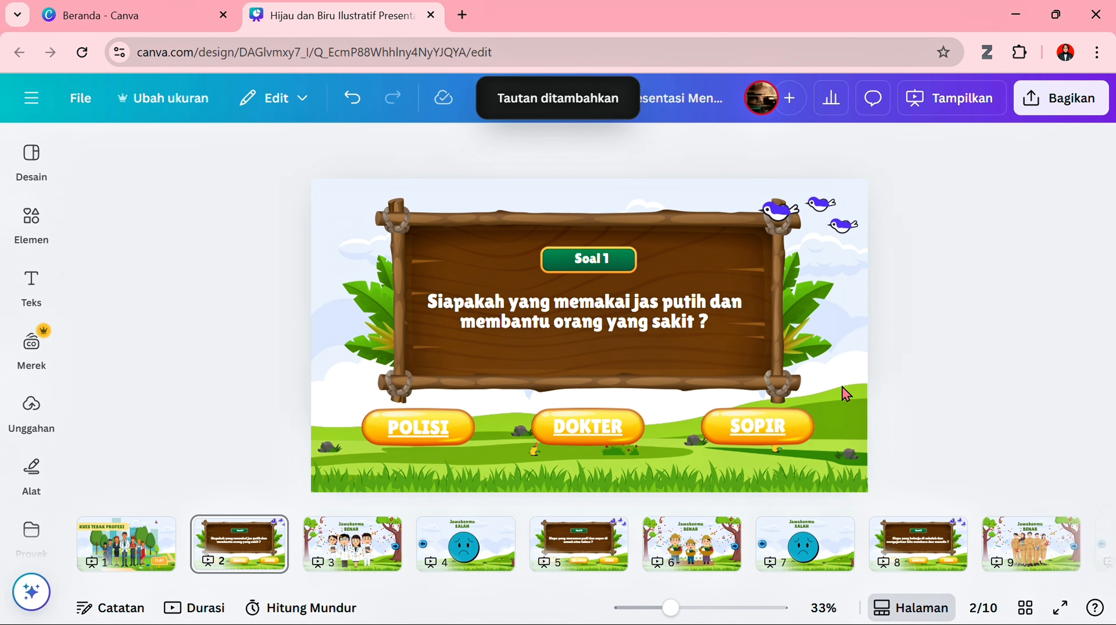
- Link the forward arrow on the correct-answer page 3 to the "Soal 2" question on page 5
{"action": "left_click", "coordinate": [359, 569]}
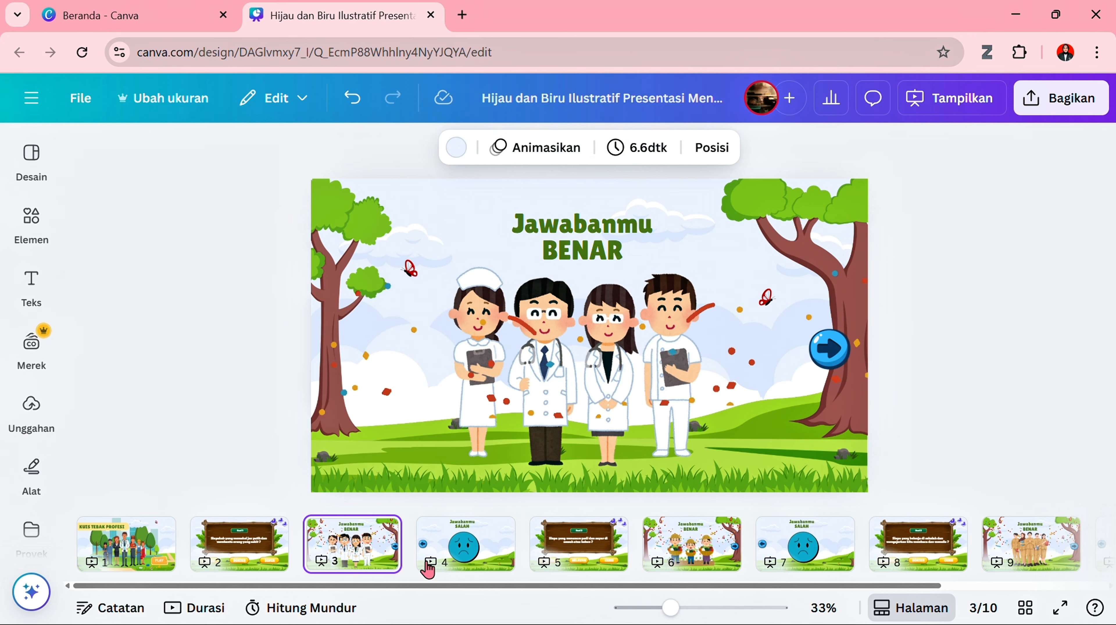
{"action": "left_click", "coordinate": [835, 349]}
{"action": "right_click", "coordinate": [835, 350]}
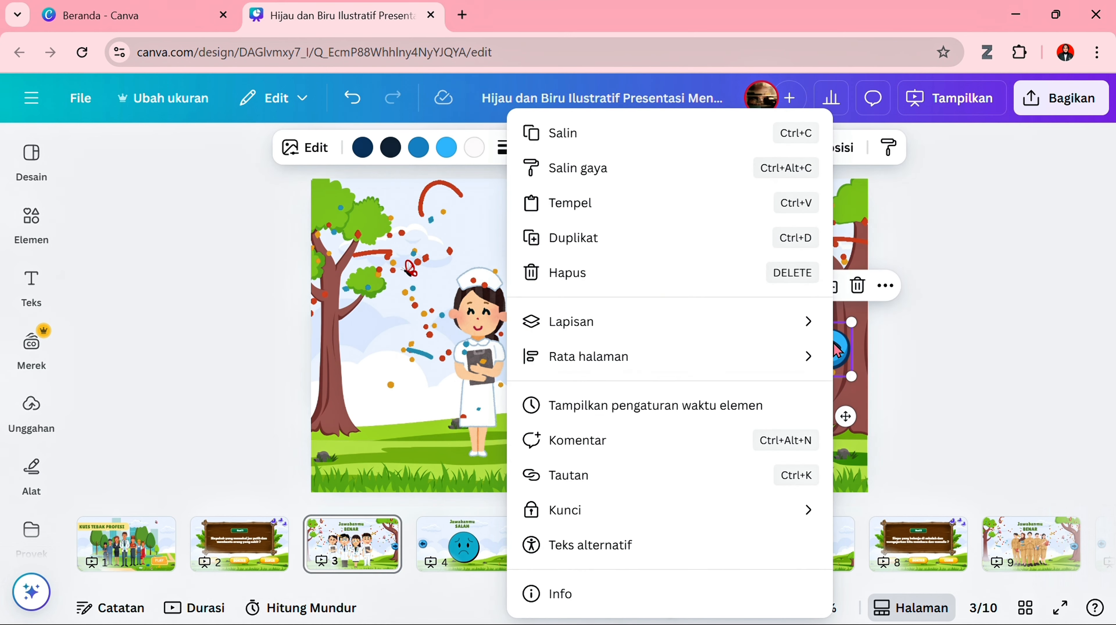
{"action": "left_click", "coordinate": [636, 494]}
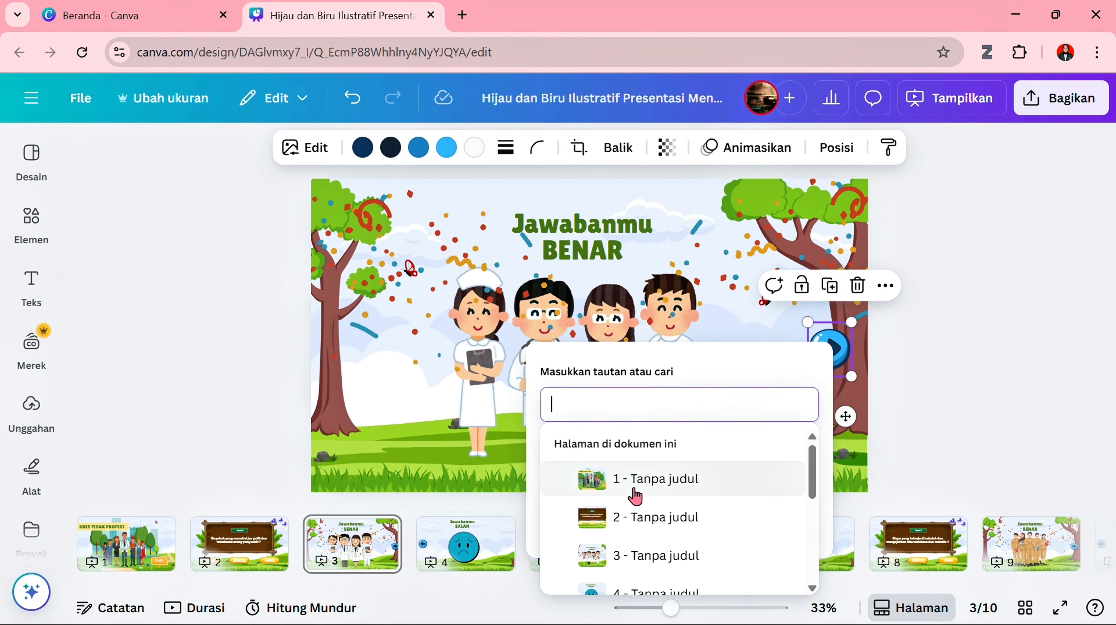
{"action": "scroll", "coordinate": [690, 530], "scroll_direction": "up", "scroll_amount": 2}
{"action": "scroll", "coordinate": [690, 531], "scroll_direction": "down", "scroll_amount": 6}
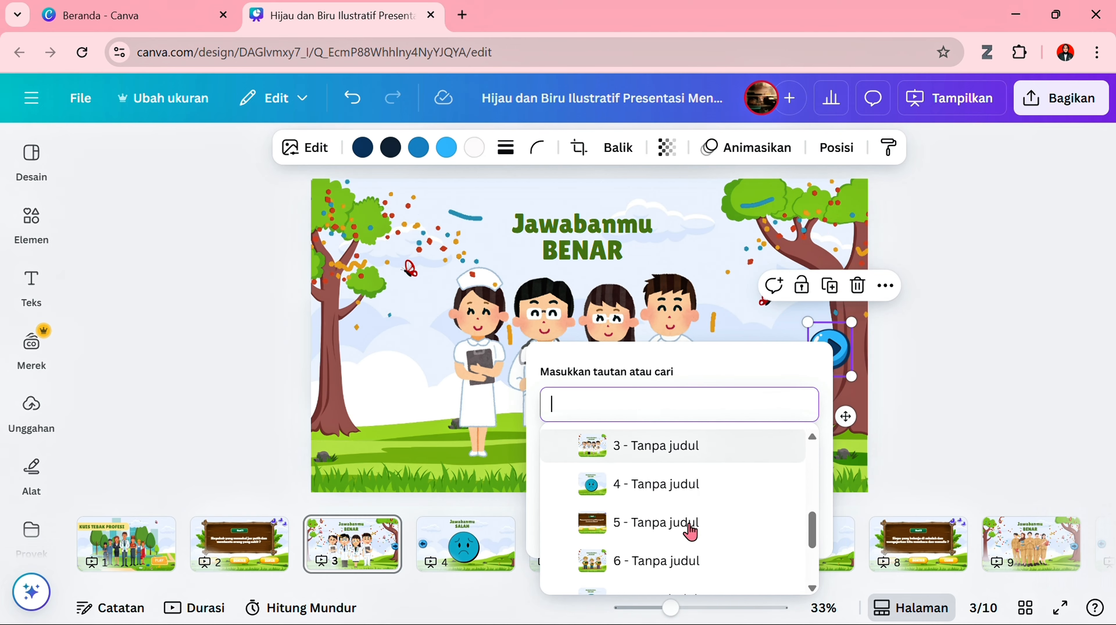
{"action": "left_click", "coordinate": [644, 521]}
{"action": "left_click", "coordinate": [975, 476]}
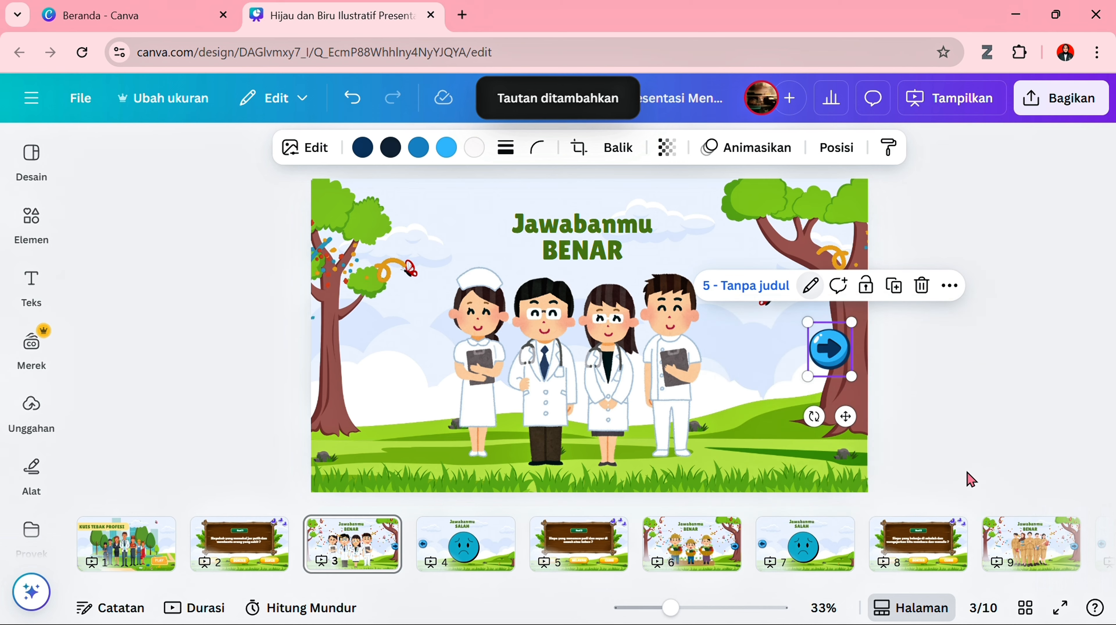
- Link the back arrow on the wrong-answer page 4 to the "Soal 1" question on page 2
{"action": "left_click", "coordinate": [464, 544]}
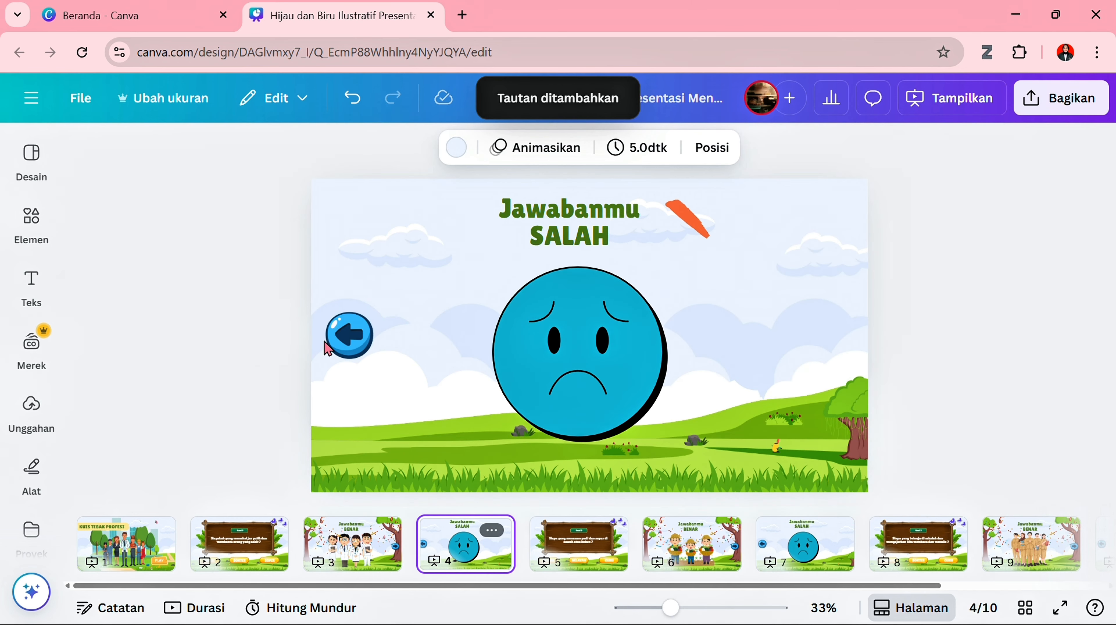
{"action": "left_click", "coordinate": [343, 339]}
{"action": "right_click", "coordinate": [342, 340]}
{"action": "mouse_move", "coordinate": [422, 366]}
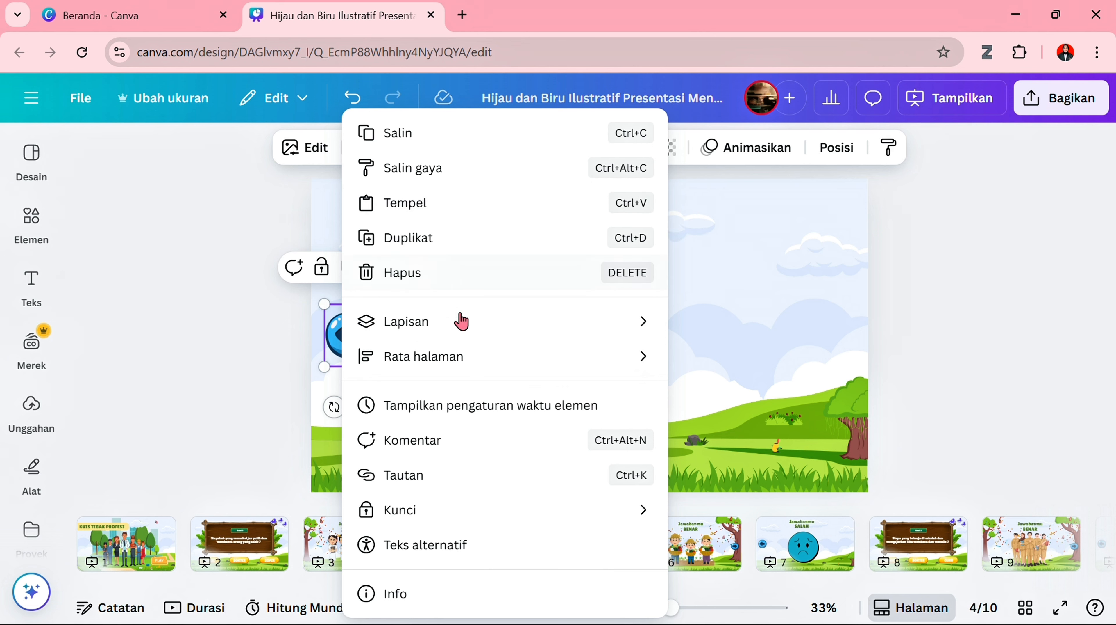
{"action": "left_click", "coordinate": [457, 475]}
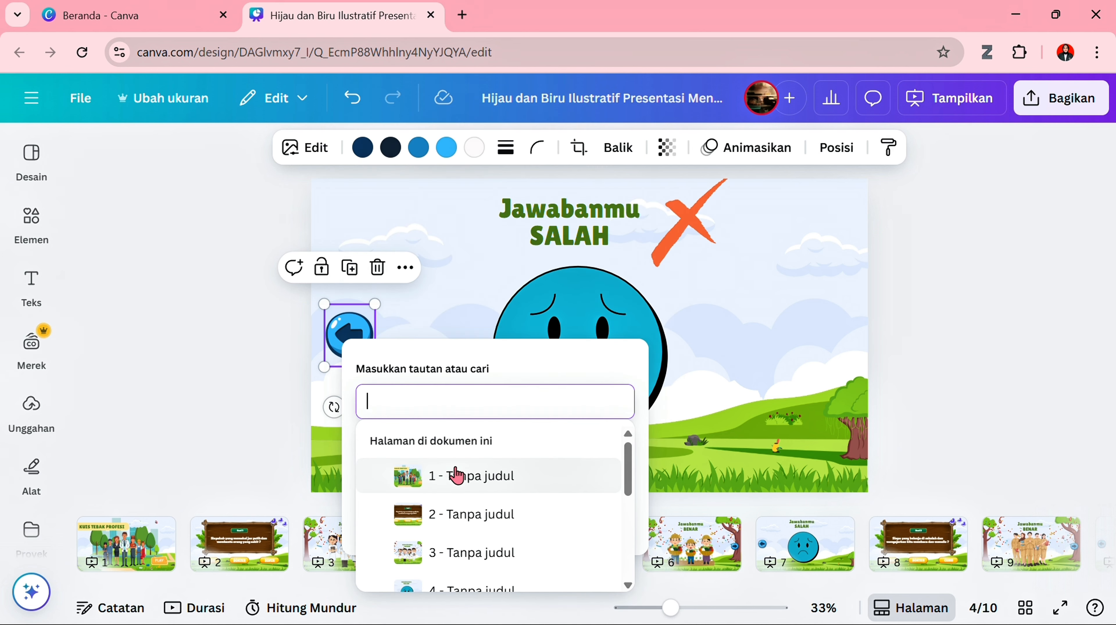
{"action": "left_click", "coordinate": [455, 512]}
{"action": "left_click", "coordinate": [466, 473]}
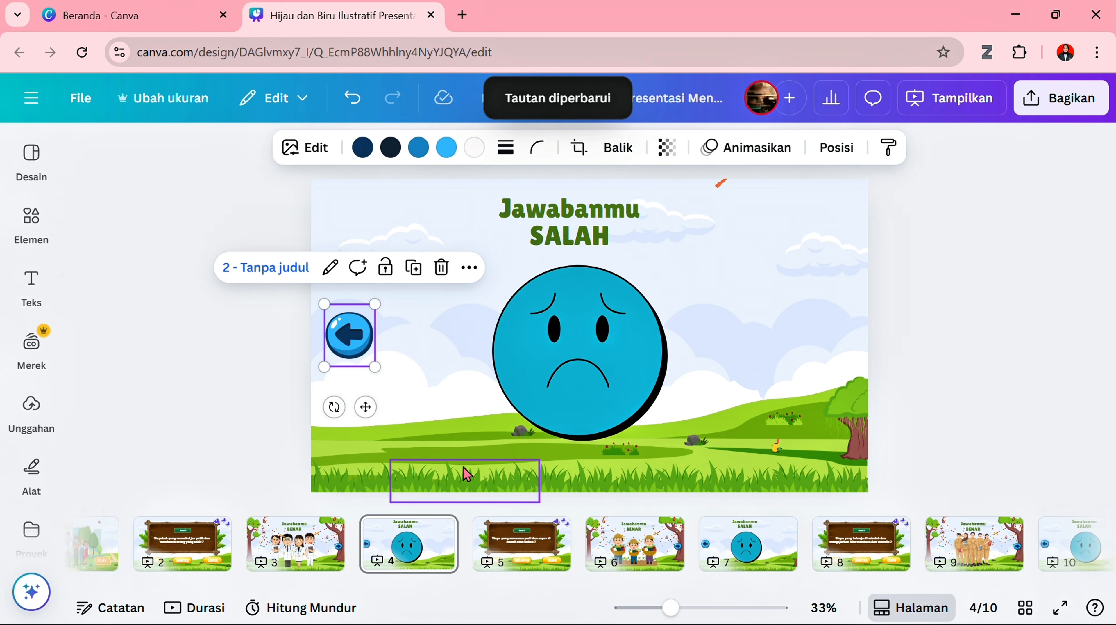
- Link the "PETANI" answer text on the "Soal 2" page to the correct-answer page 6
{"action": "left_click", "coordinate": [519, 541]}
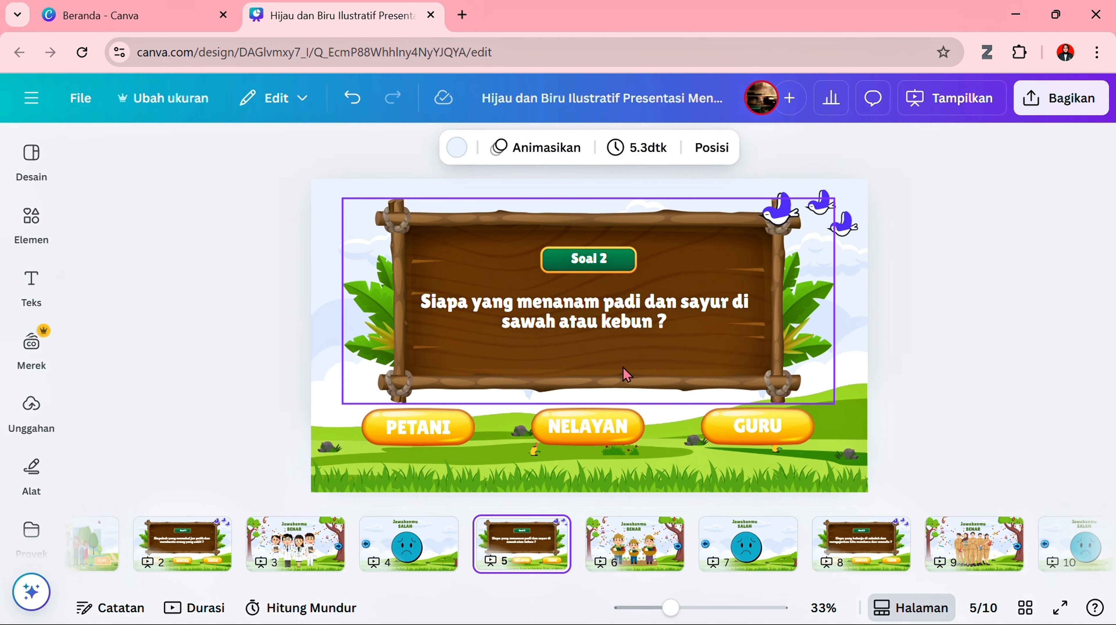
{"action": "left_click", "coordinate": [457, 427]}
{"action": "right_click", "coordinate": [457, 427]}
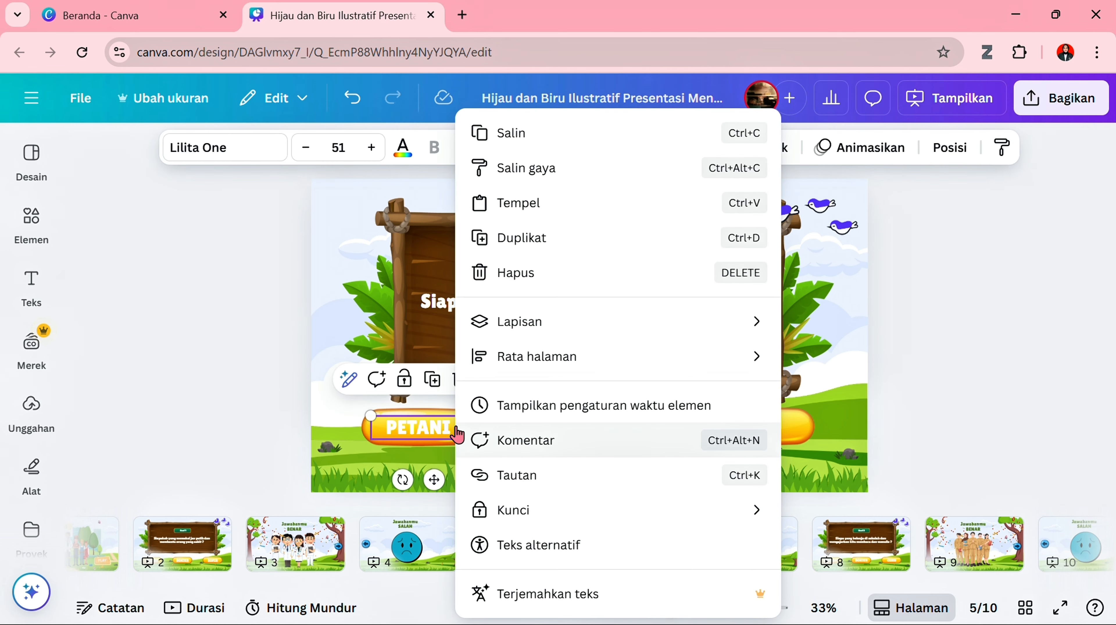
{"action": "left_click", "coordinate": [522, 479]}
{"action": "scroll", "coordinate": [586, 425], "scroll_direction": "down", "scroll_amount": 3}
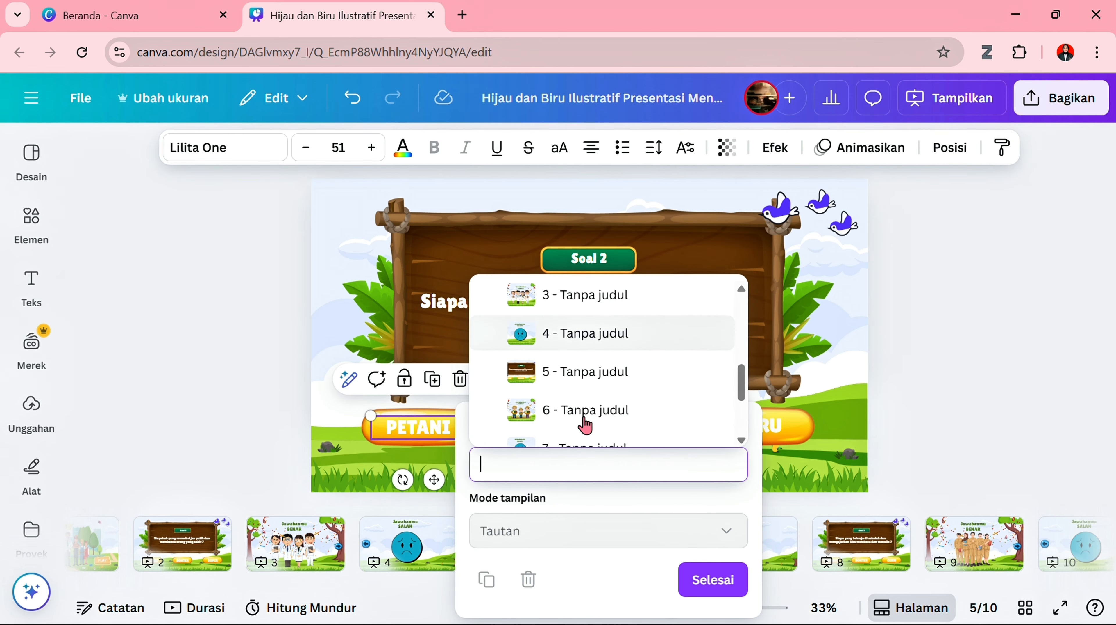
{"action": "left_click", "coordinate": [588, 411]}
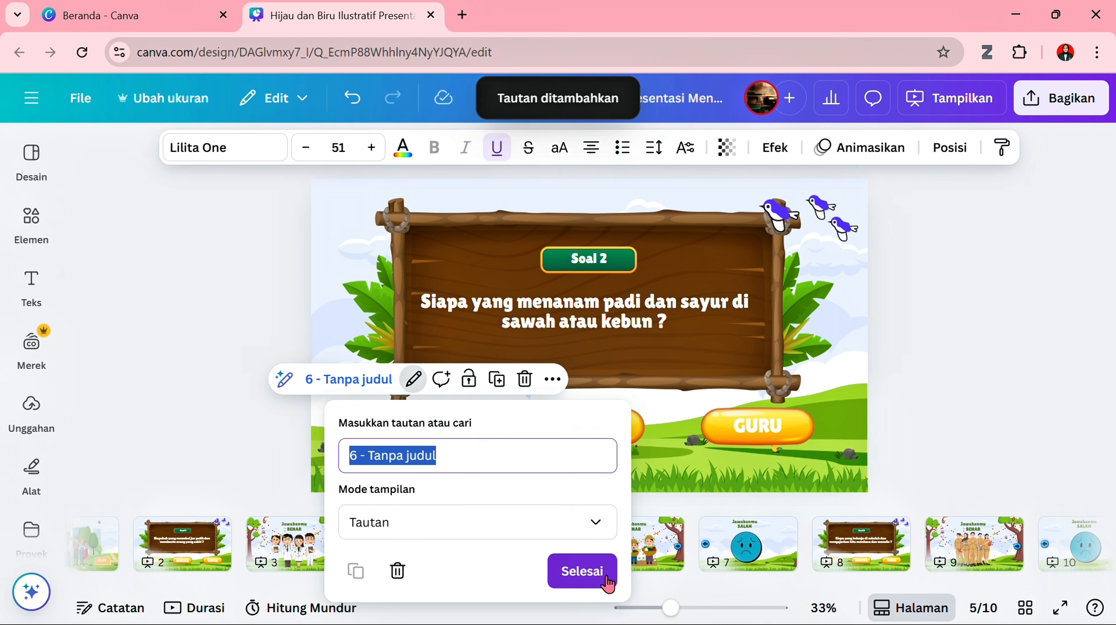
{"action": "left_click", "coordinate": [583, 571]}
- Link the "NELAYAN" answer text on the "Soal 2" page to the wrong-answer page 7
{"action": "right_click", "coordinate": [595, 424]}
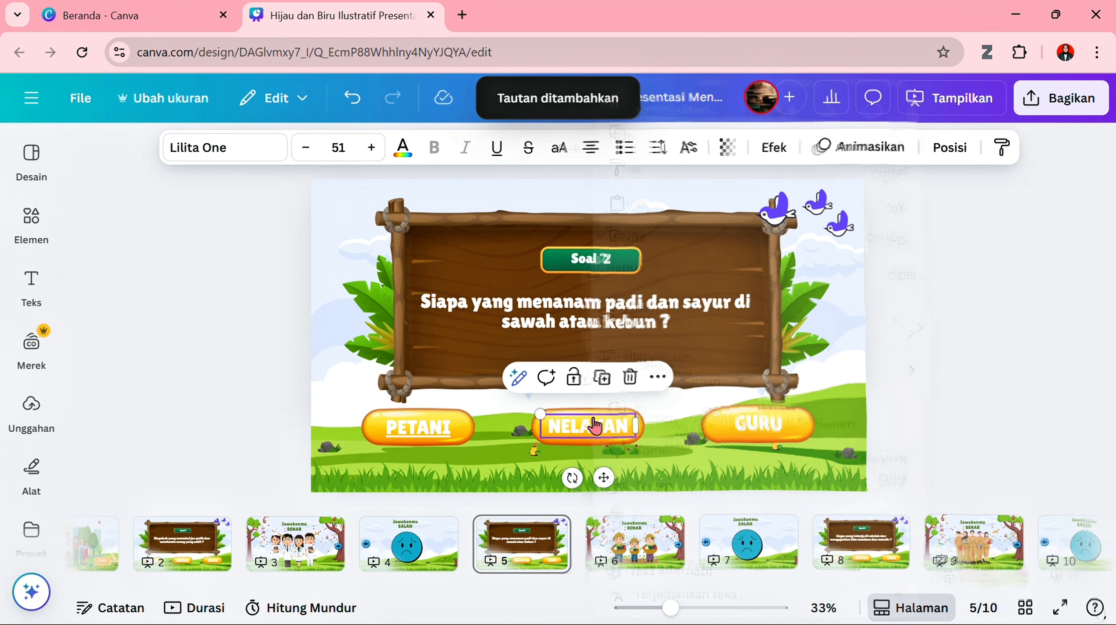
{"action": "left_click", "coordinate": [680, 477]}
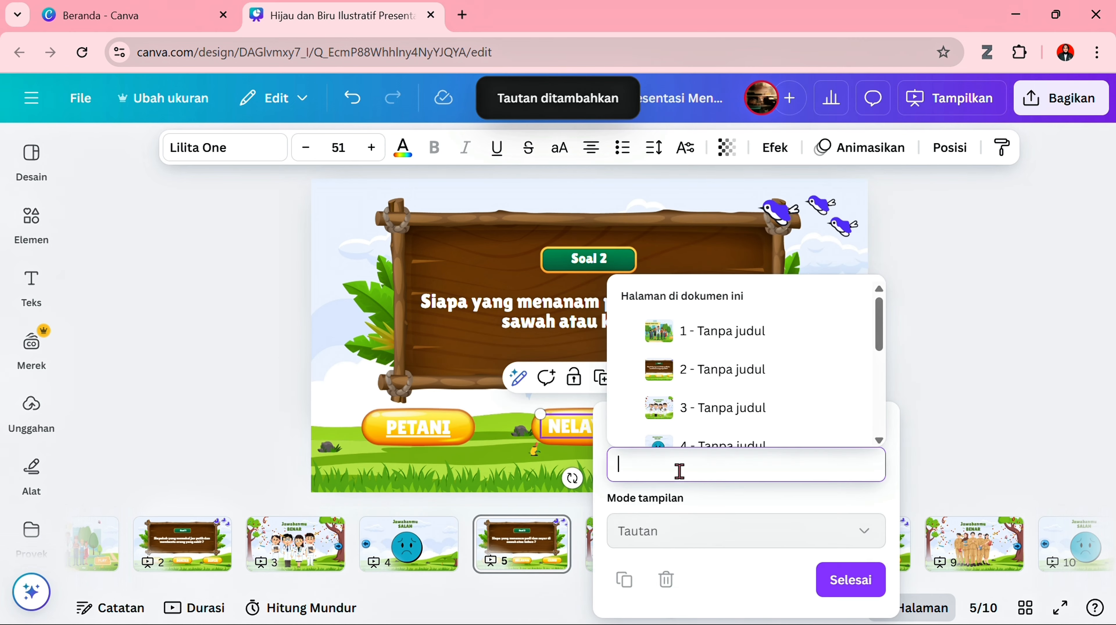
{"action": "scroll", "coordinate": [686, 419], "scroll_direction": "down", "scroll_amount": 3}
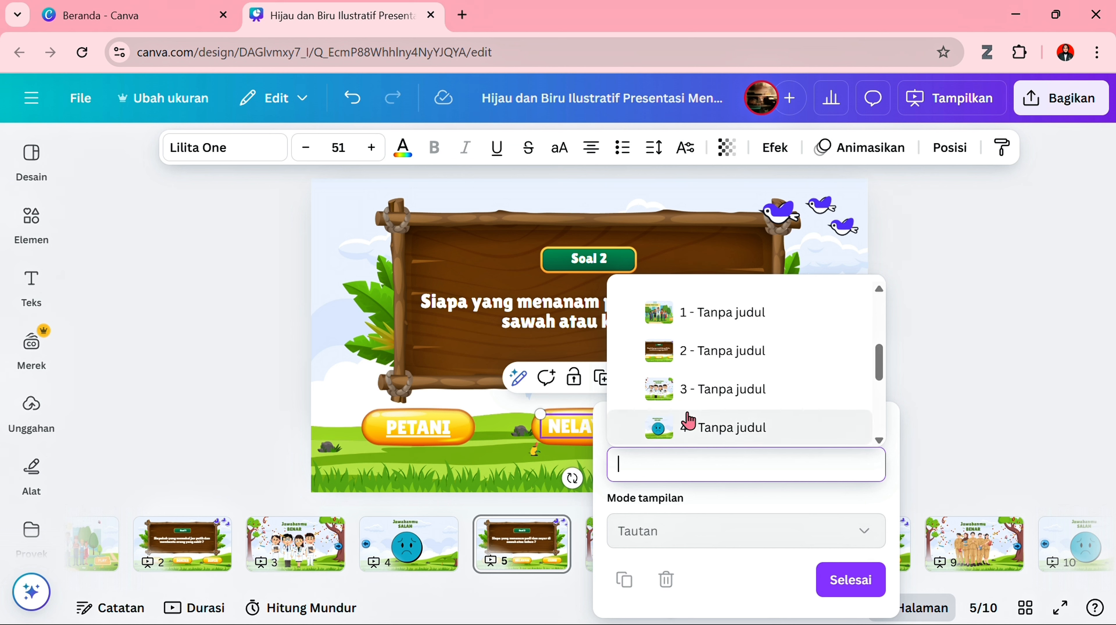
{"action": "scroll", "coordinate": [688, 419], "scroll_direction": "down", "scroll_amount": 2}
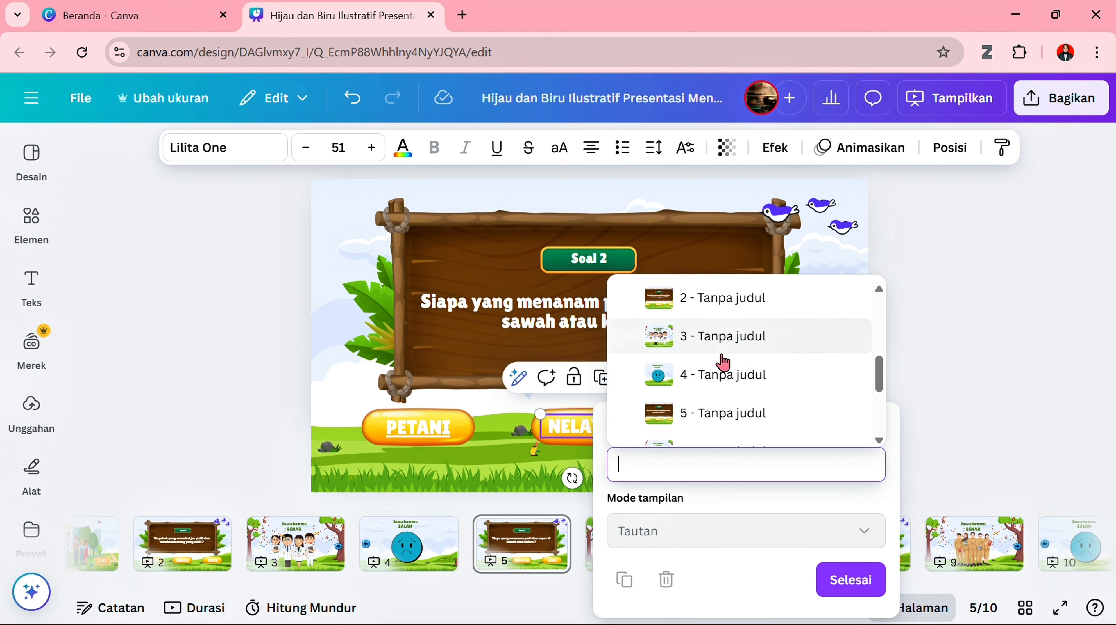
{"action": "scroll", "coordinate": [726, 399], "scroll_direction": "down", "scroll_amount": 3}
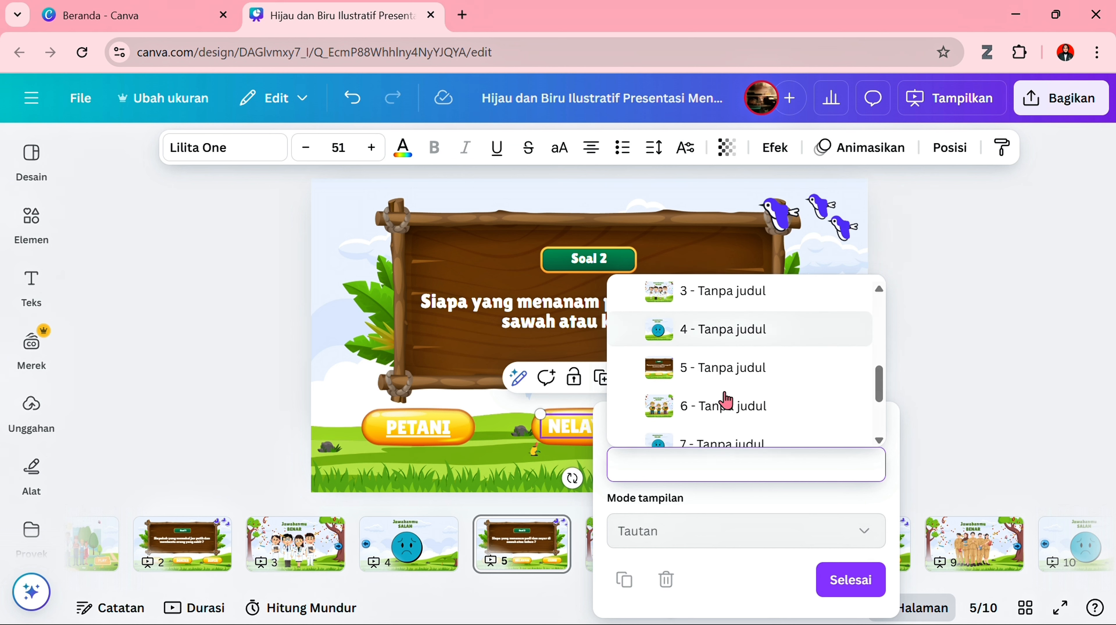
{"action": "left_click", "coordinate": [763, 399]}
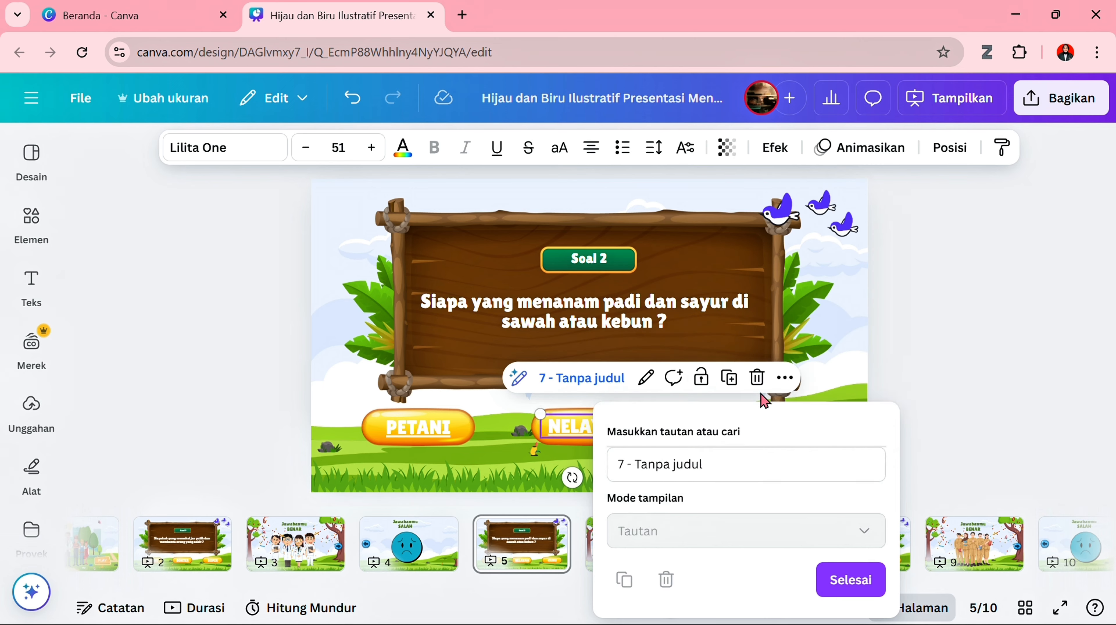
{"action": "left_click", "coordinate": [737, 570]}
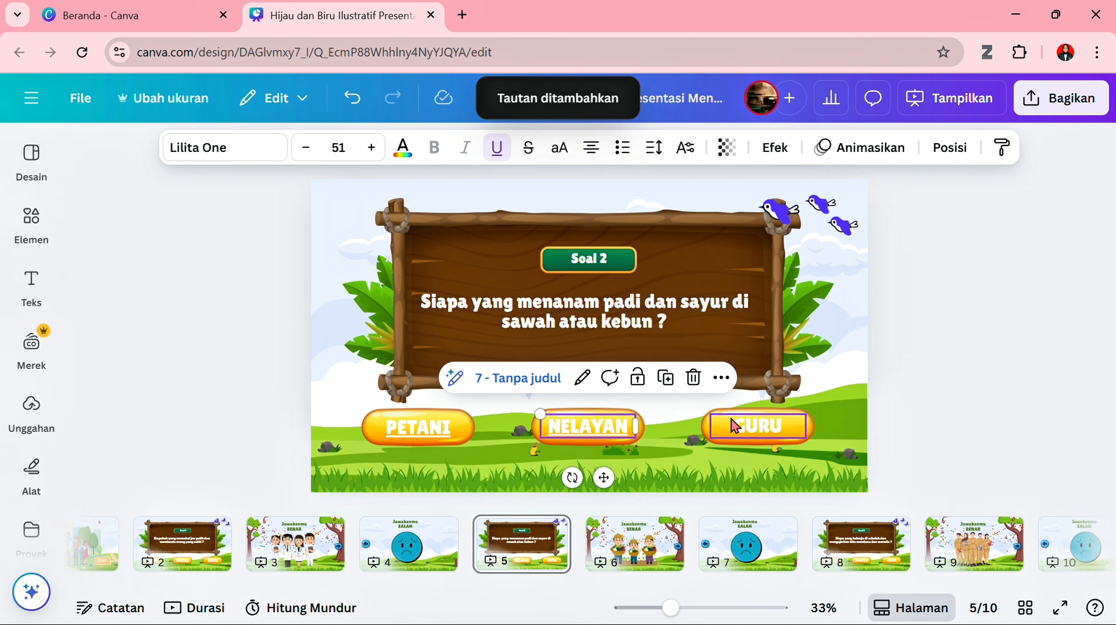
- Link the "GURU" answer text on the "Soal 2" page to the wrong-answer page 7
{"action": "left_click", "coordinate": [738, 426]}
{"action": "right_click", "coordinate": [738, 426]}
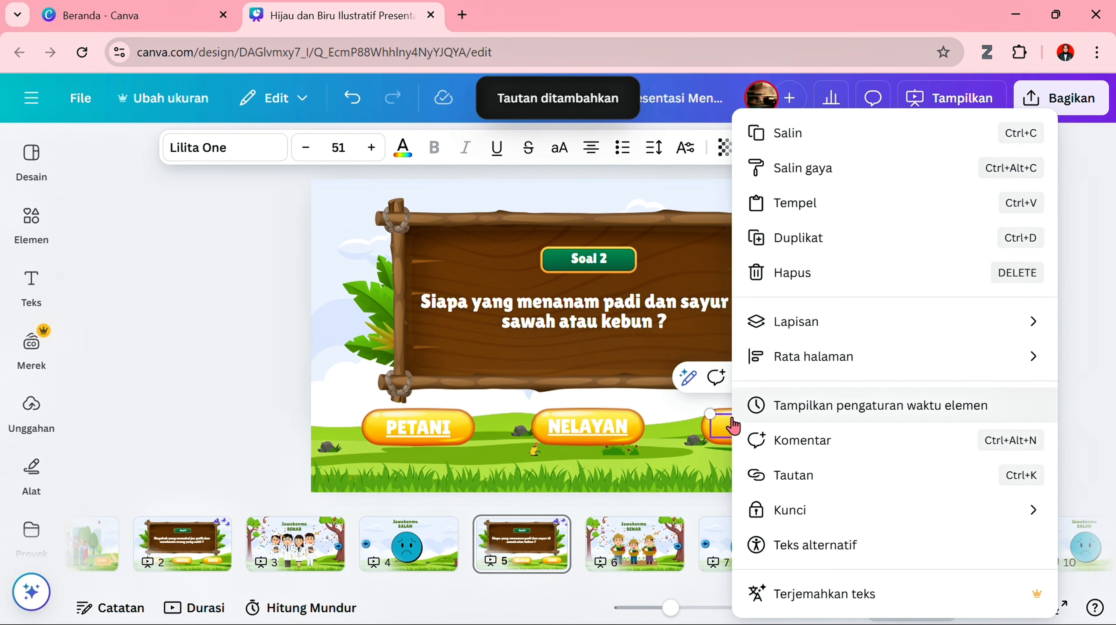
{"action": "left_click", "coordinate": [801, 481]}
{"action": "scroll", "coordinate": [819, 433], "scroll_direction": "down", "scroll_amount": 4}
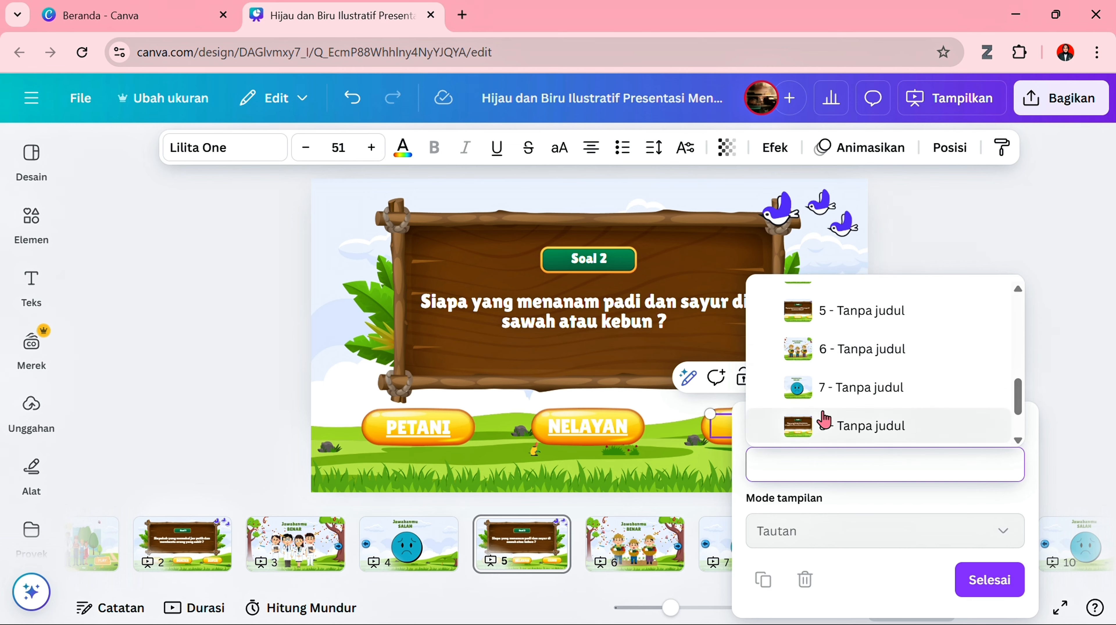
{"action": "left_click", "coordinate": [848, 388]}
{"action": "left_click", "coordinate": [920, 569]}
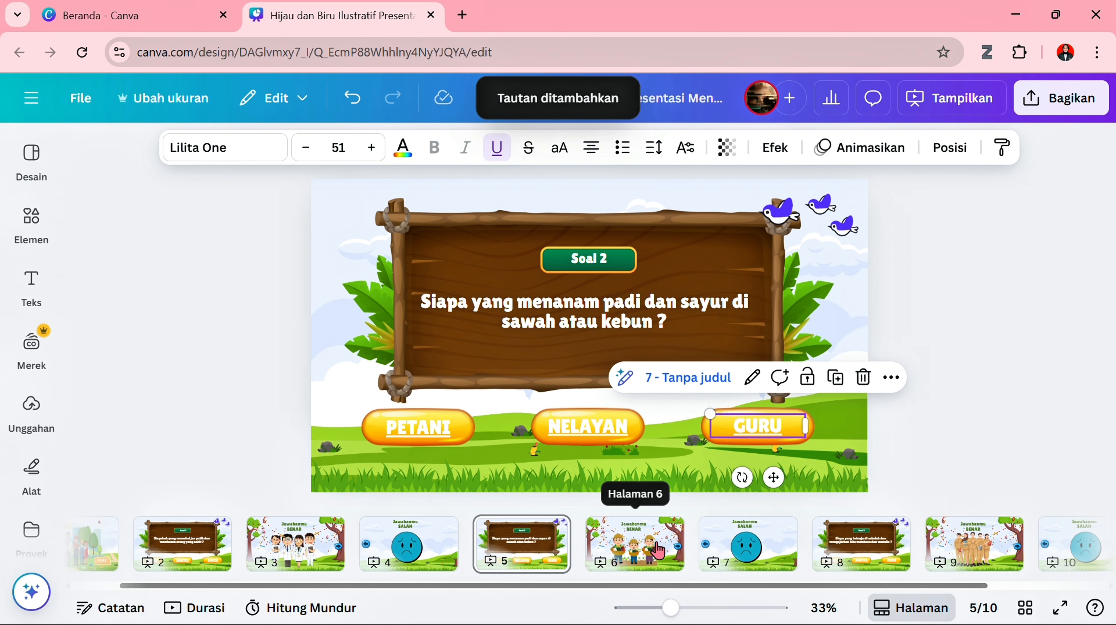
- Link the forward arrow on the correct-answer page 6 to the next question on page 8
{"action": "left_click", "coordinate": [659, 550]}
{"action": "left_click", "coordinate": [830, 352]}
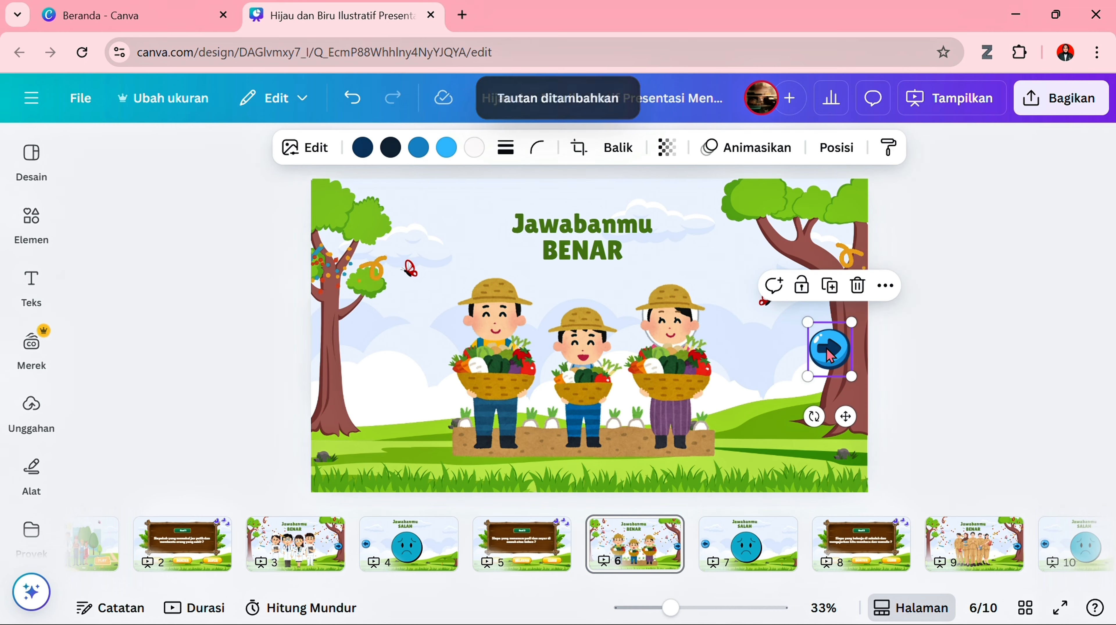
{"action": "right_click", "coordinate": [828, 348]}
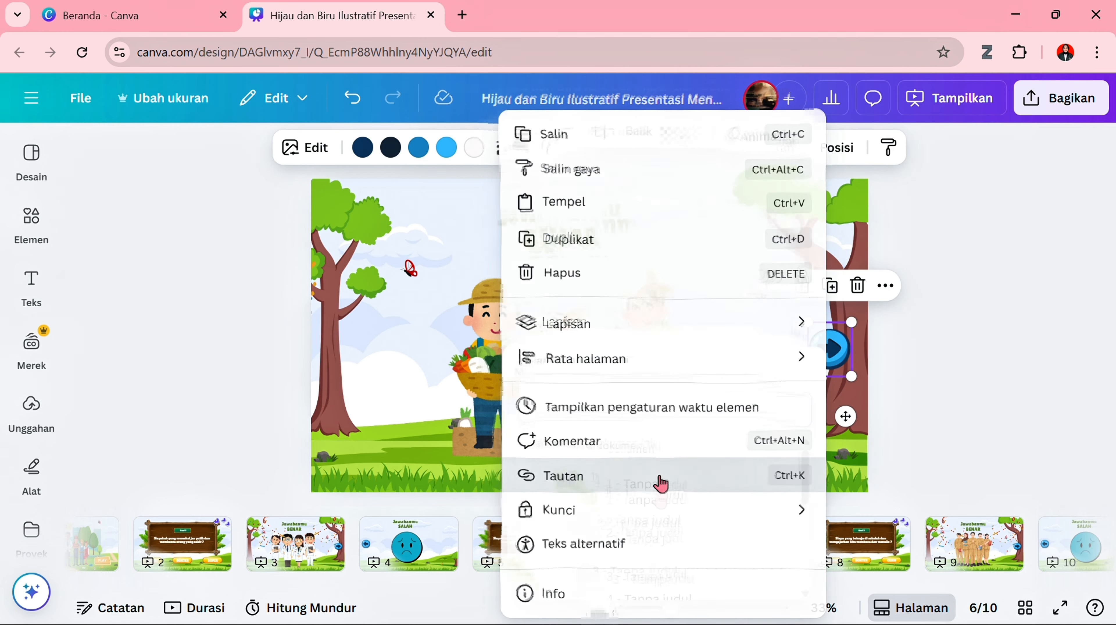
{"action": "left_click", "coordinate": [660, 482]}
{"action": "scroll", "coordinate": [643, 518], "scroll_direction": "down", "scroll_amount": 5}
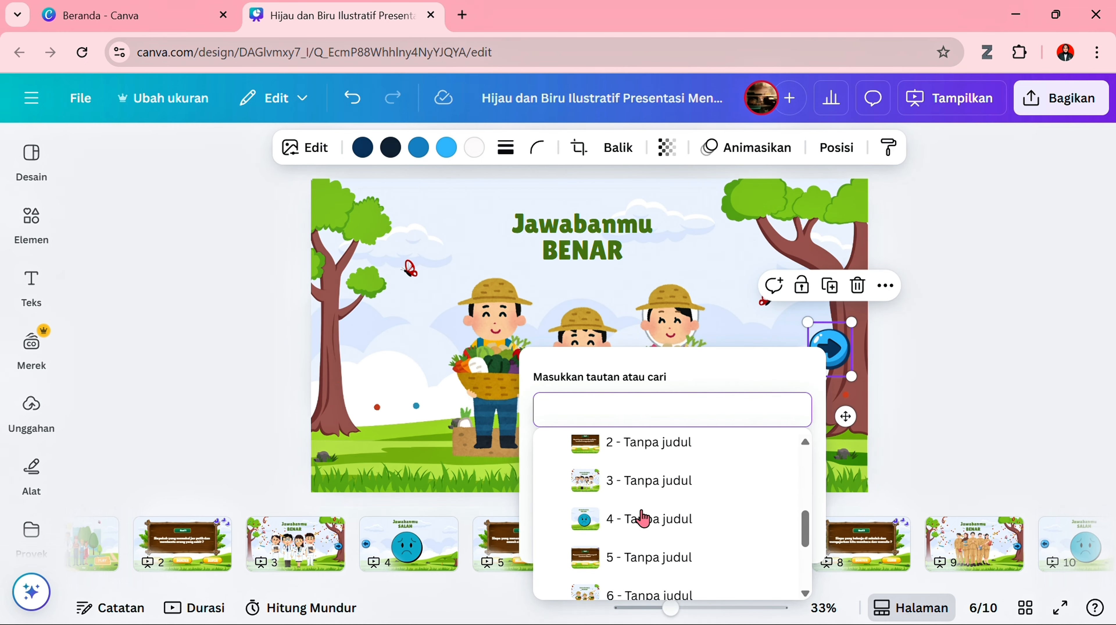
{"action": "left_click", "coordinate": [642, 518]}
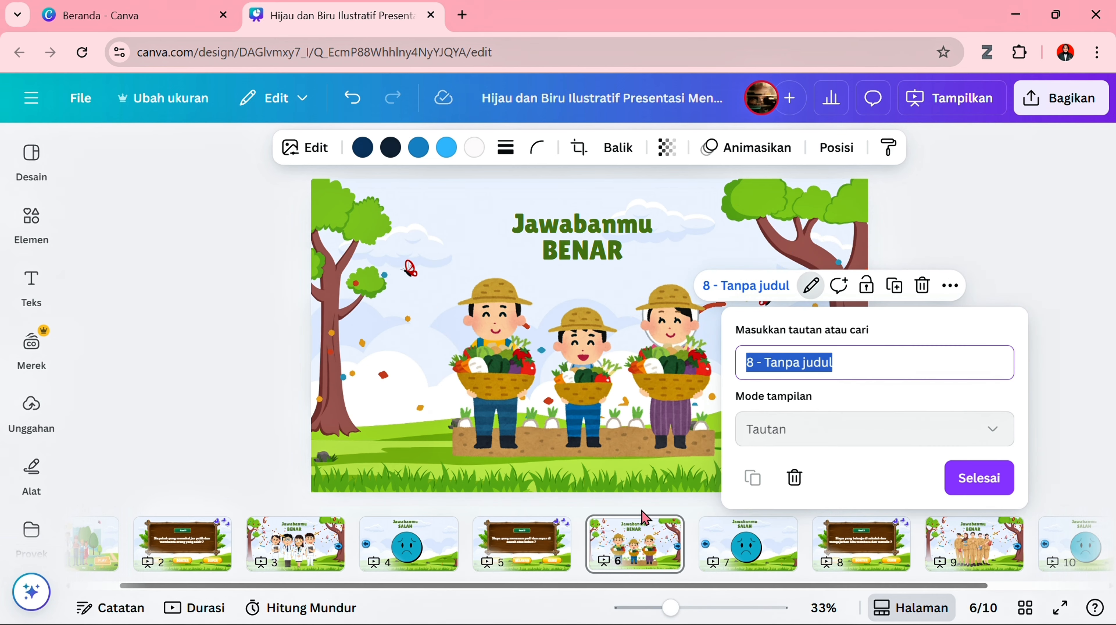
{"action": "left_click", "coordinate": [978, 475]}
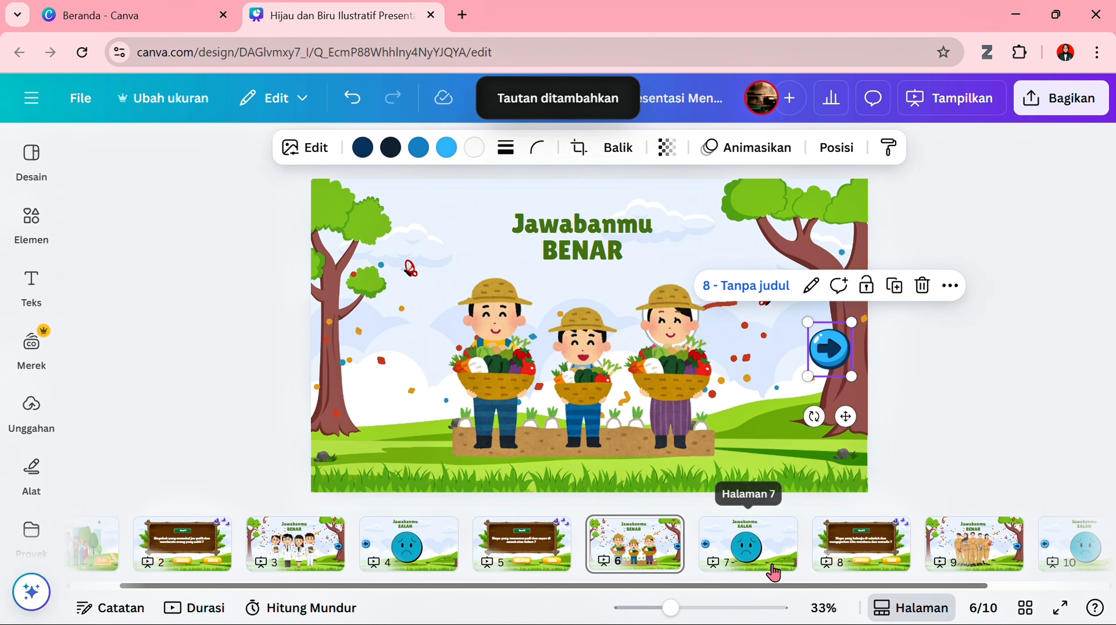
- Link the back arrow on the wrong-answer page 7 to the question on page 5
{"action": "left_click", "coordinate": [776, 568]}
{"action": "left_click", "coordinate": [342, 333]}
{"action": "right_click", "coordinate": [342, 333]}
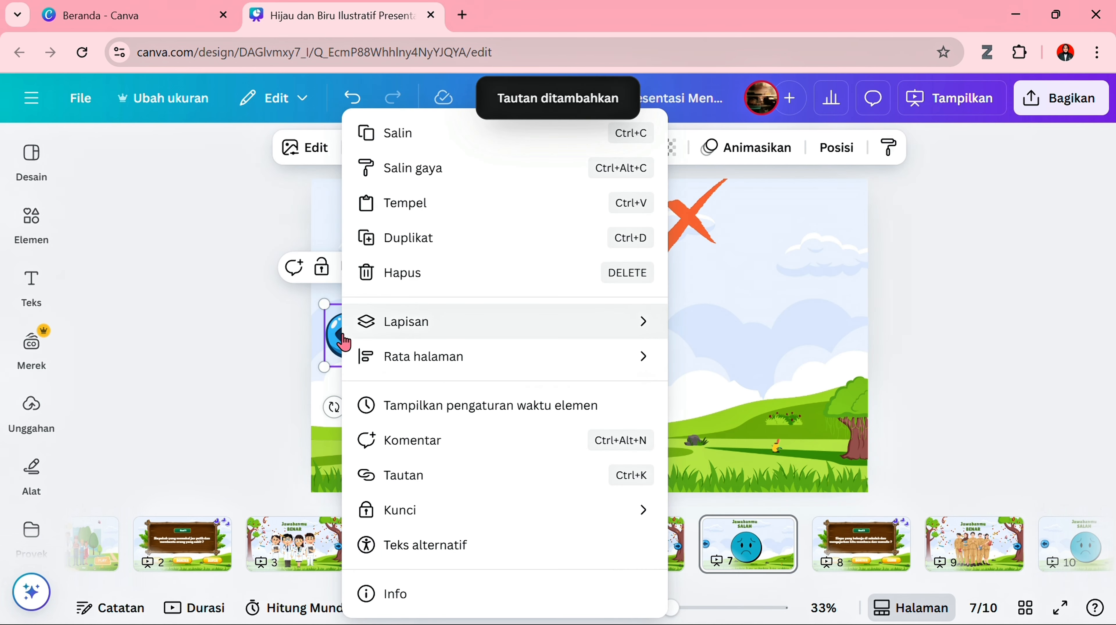
{"action": "left_click", "coordinate": [418, 472]}
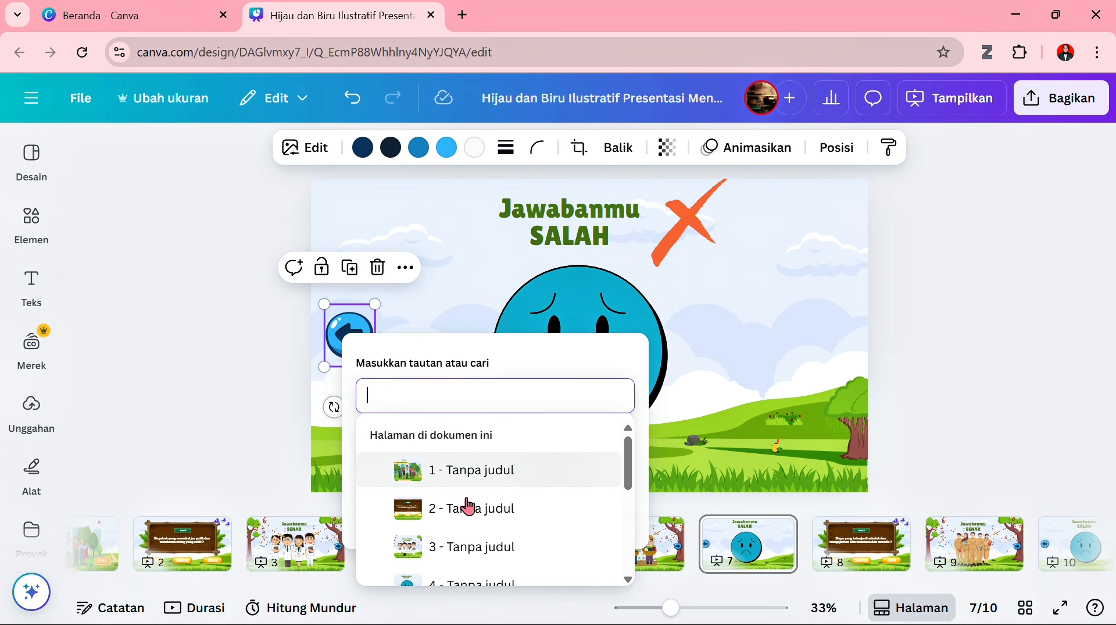
{"action": "scroll", "coordinate": [466, 504], "scroll_direction": "up", "scroll_amount": 2}
{"action": "scroll", "coordinate": [468, 520], "scroll_direction": "down", "scroll_amount": 3}
{"action": "scroll", "coordinate": [468, 521], "scroll_direction": "down", "scroll_amount": 2}
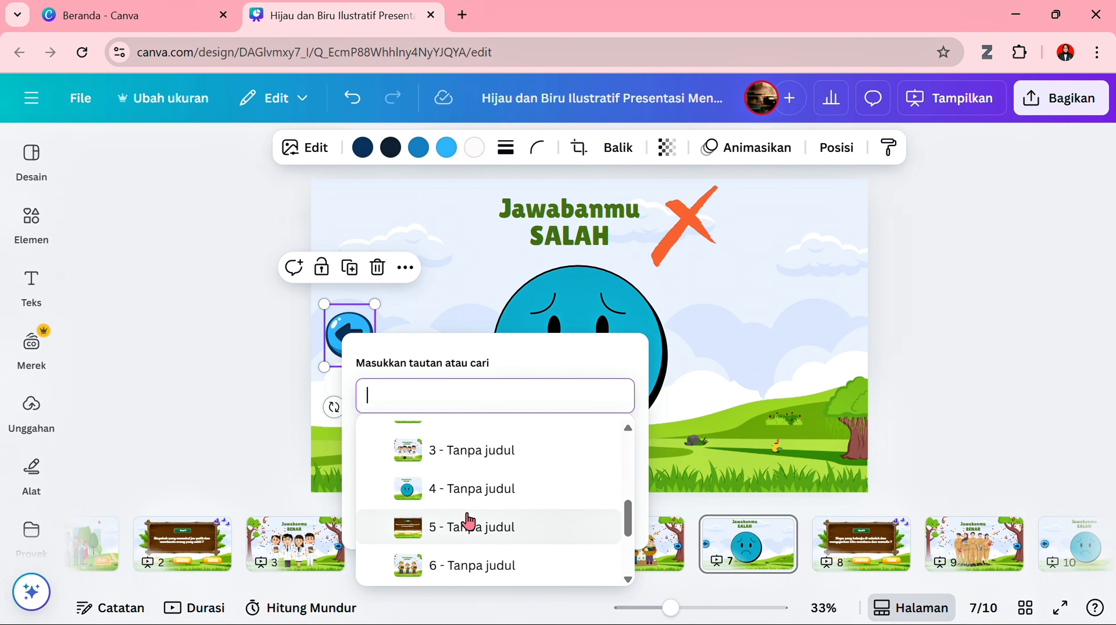
{"action": "left_click", "coordinate": [466, 524]}
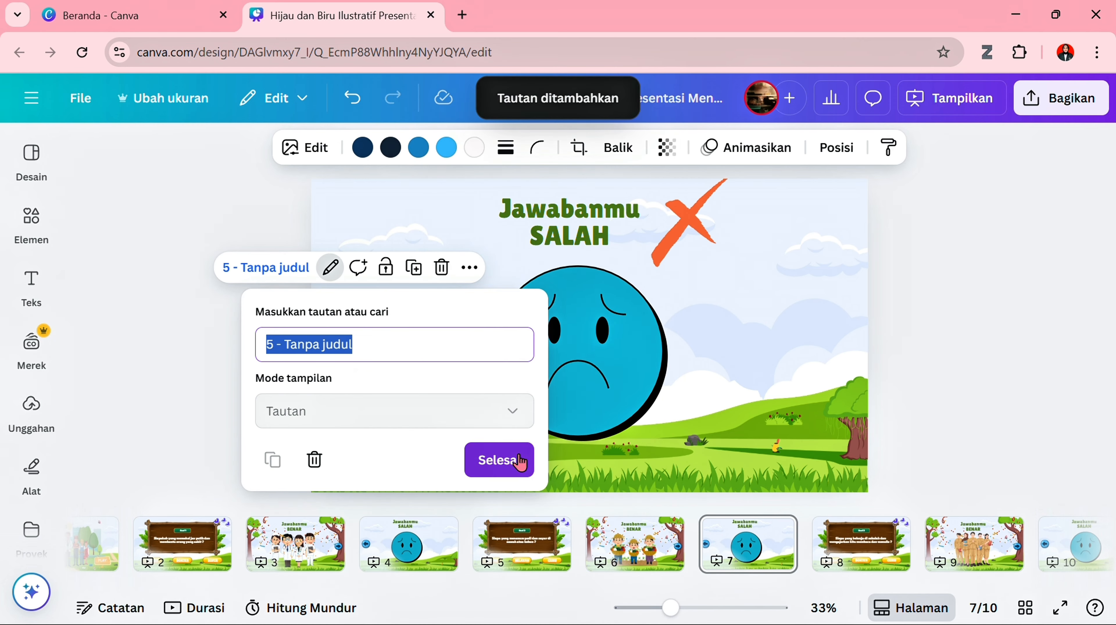
{"action": "left_click", "coordinate": [509, 459]}
- Link the "GURU" answer text on the "Soal 3" page to the correct-answer page 9
{"action": "scroll", "coordinate": [772, 563], "scroll_direction": "down", "scroll_amount": 3}
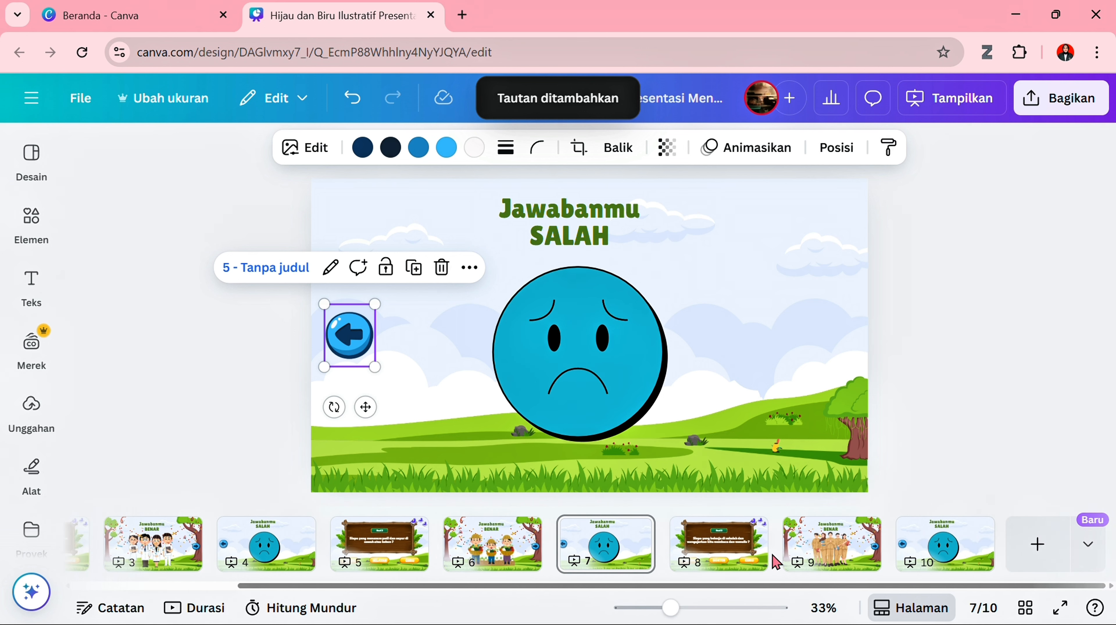
{"action": "left_click", "coordinate": [719, 546]}
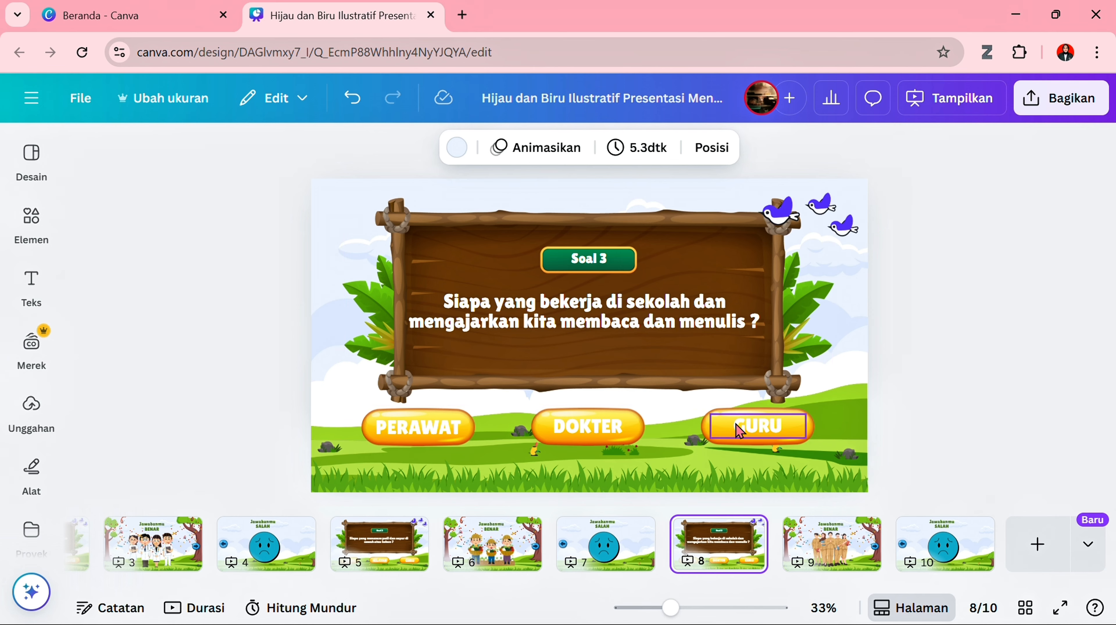
{"action": "right_click", "coordinate": [740, 431]}
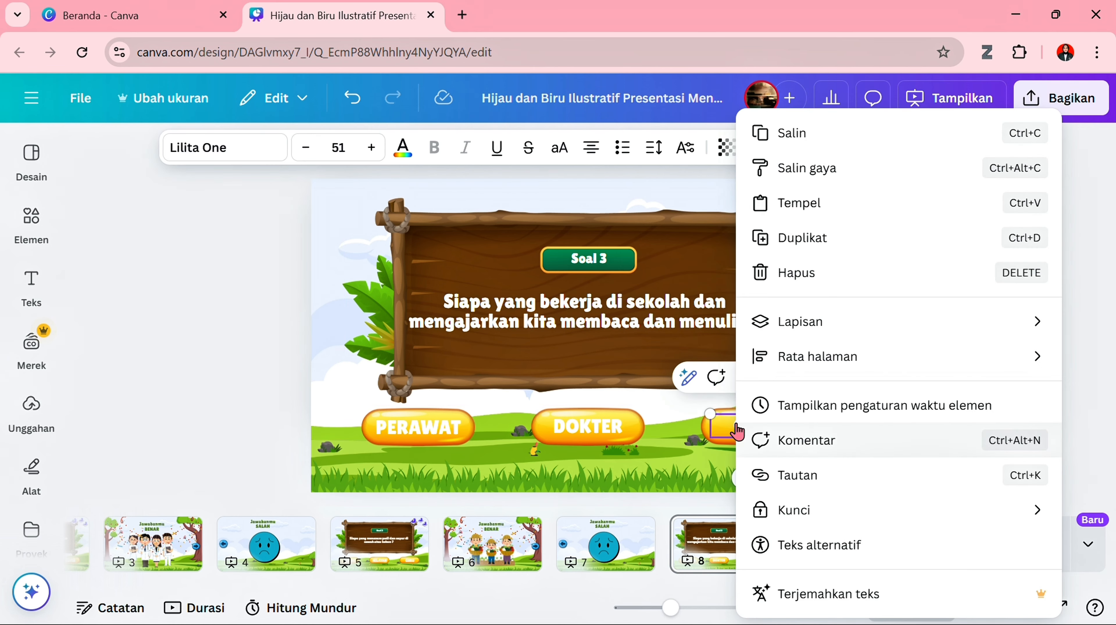
{"action": "left_click", "coordinate": [785, 479]}
{"action": "scroll", "coordinate": [825, 427], "scroll_direction": "down", "scroll_amount": 5}
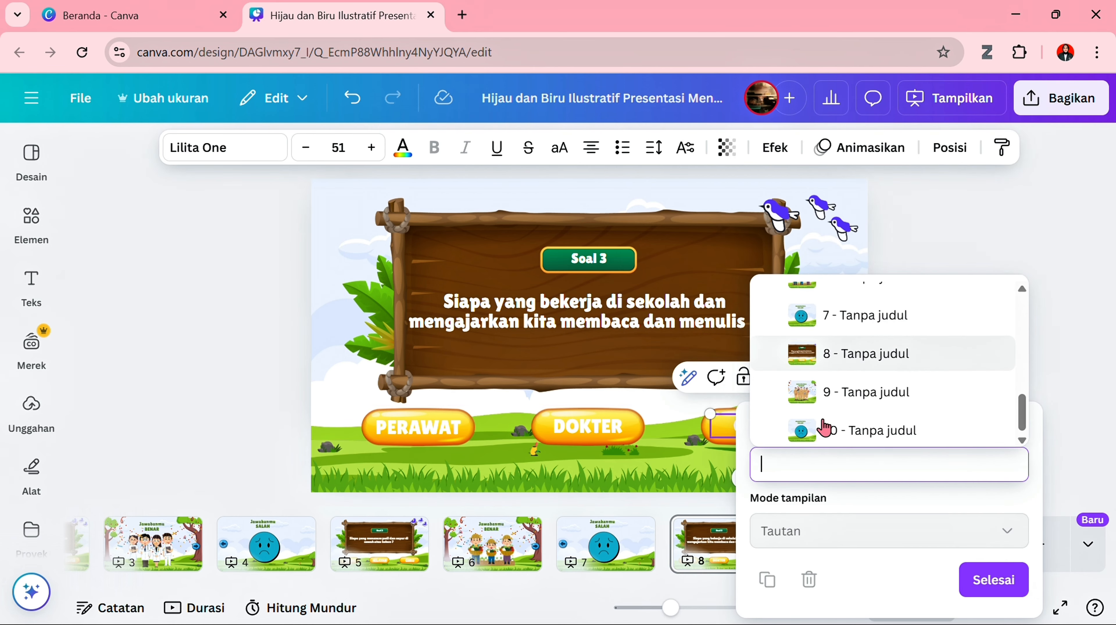
{"action": "left_click", "coordinate": [858, 400]}
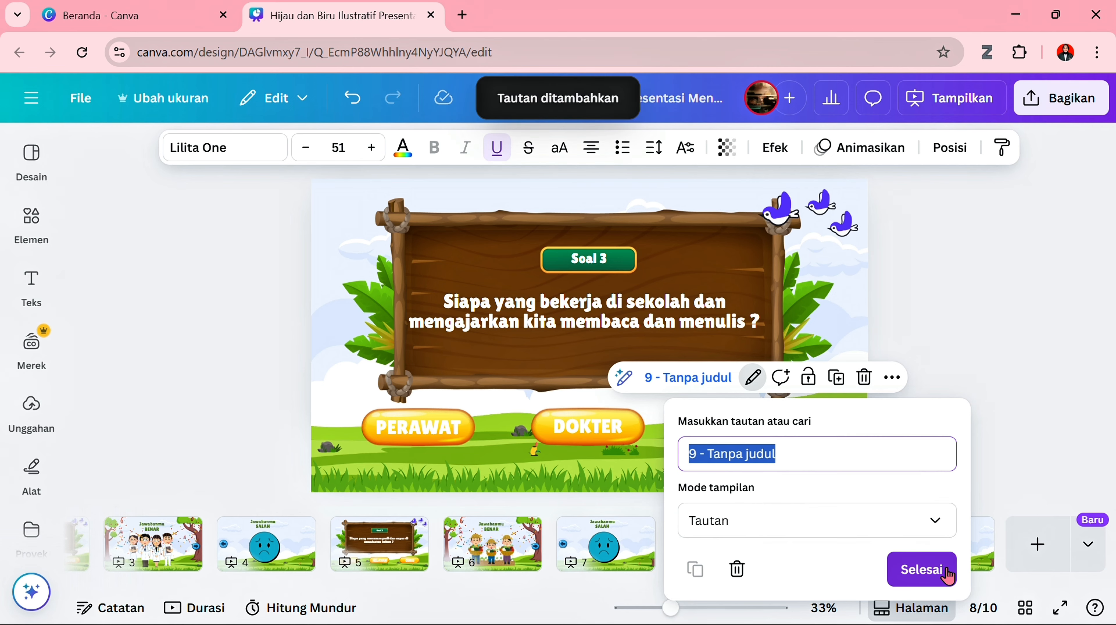
{"action": "left_click", "coordinate": [983, 579]}
- Link the "DOKTER" answer text on the "Soal 3" page to the wrong-answer page 10
{"action": "left_click", "coordinate": [597, 439]}
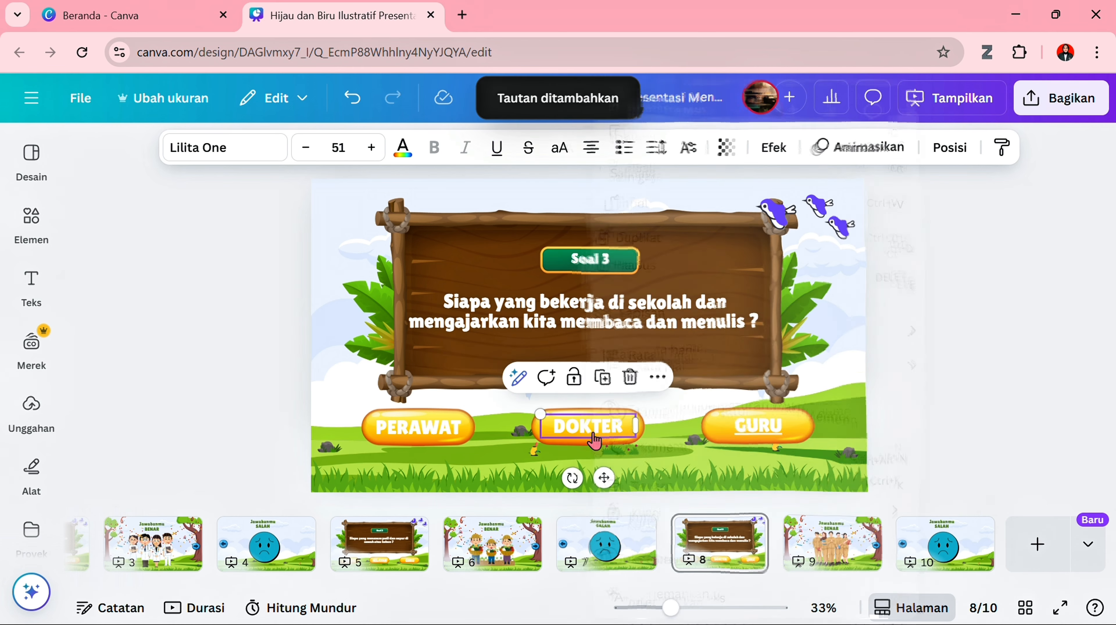
{"action": "right_click", "coordinate": [597, 439]}
{"action": "left_click", "coordinate": [667, 481]}
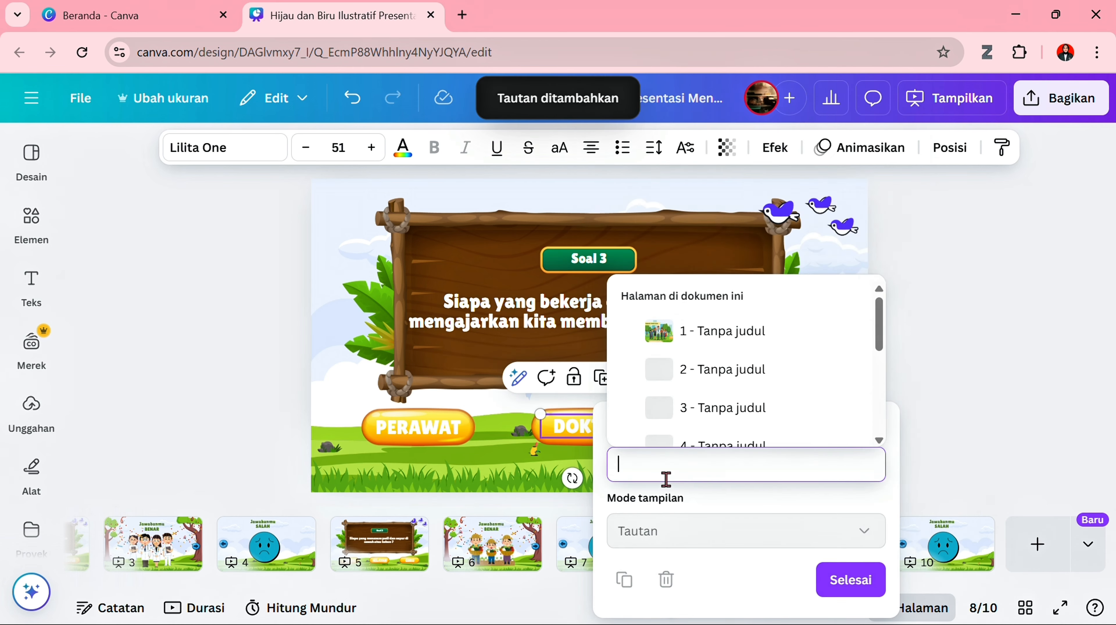
{"action": "scroll", "coordinate": [705, 435], "scroll_direction": "down", "scroll_amount": 4}
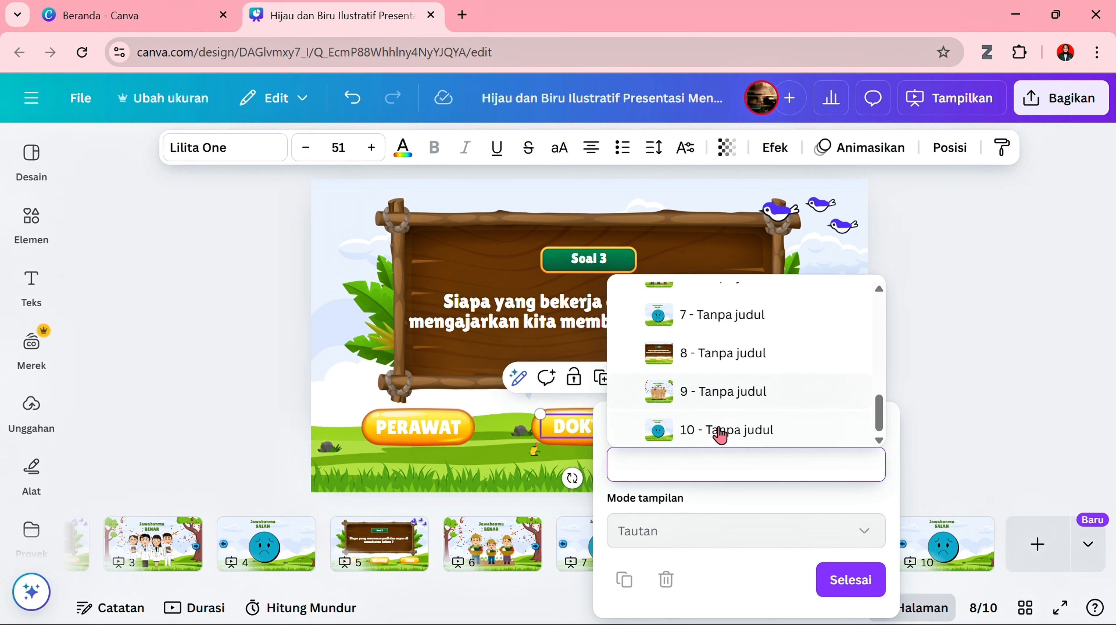
{"action": "left_click", "coordinate": [721, 435]}
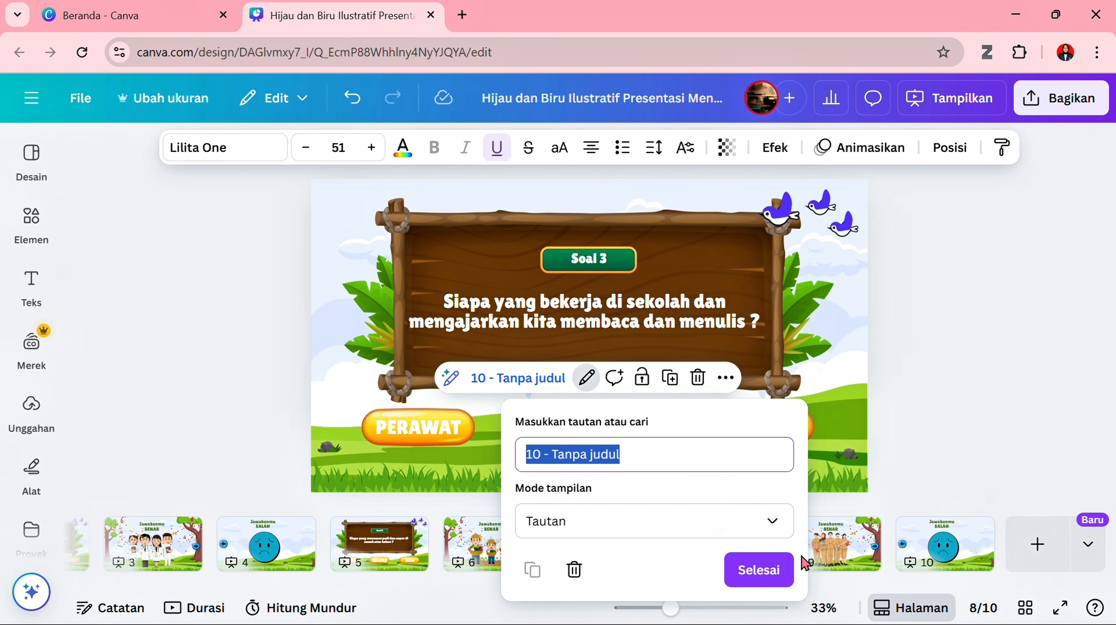
{"action": "left_click", "coordinate": [783, 584]}
- Link the "PERAWAT" answer text on the "Soal 3" page to the wrong-answer page 10
{"action": "left_click", "coordinate": [420, 439]}
{"action": "right_click", "coordinate": [418, 437]}
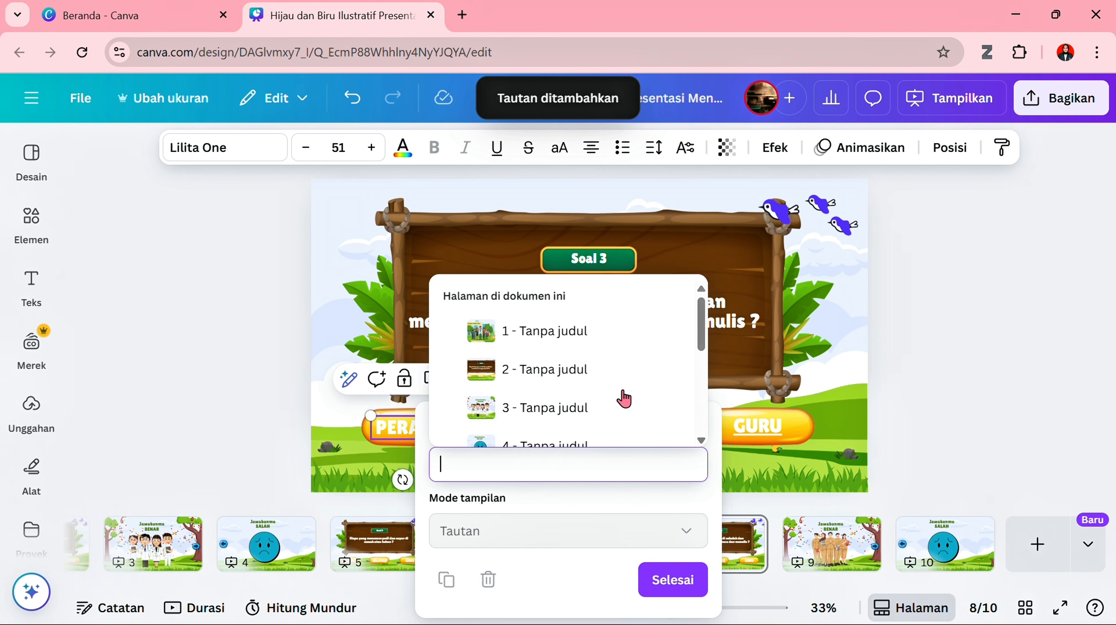
{"action": "scroll", "coordinate": [625, 396], "scroll_direction": "down", "scroll_amount": 5}
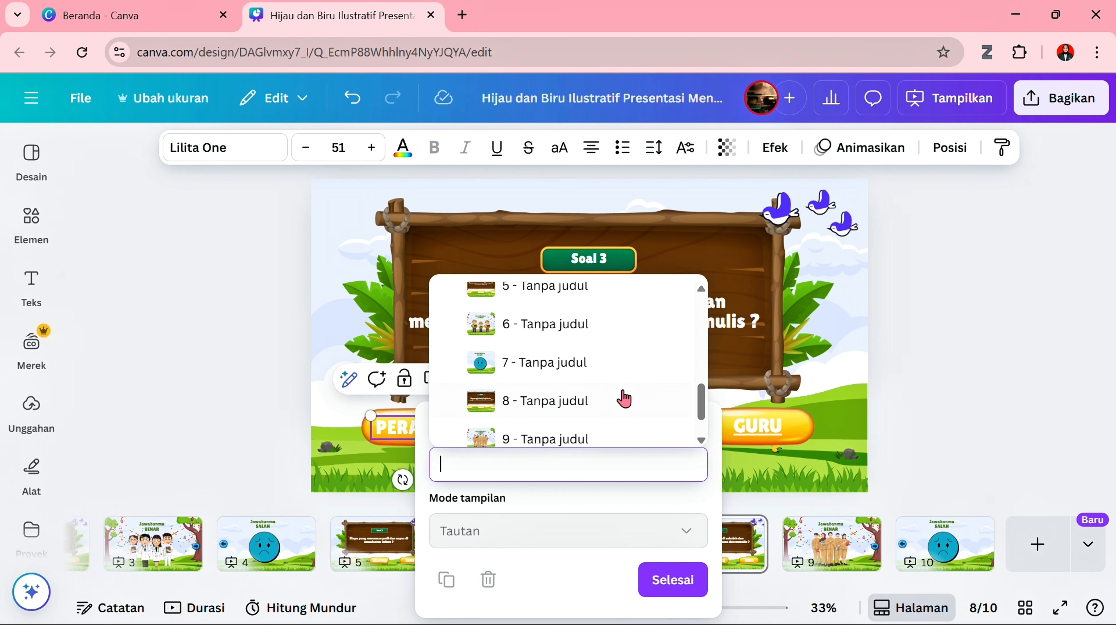
{"action": "left_click", "coordinate": [616, 430]}
{"action": "left_click", "coordinate": [604, 575]}
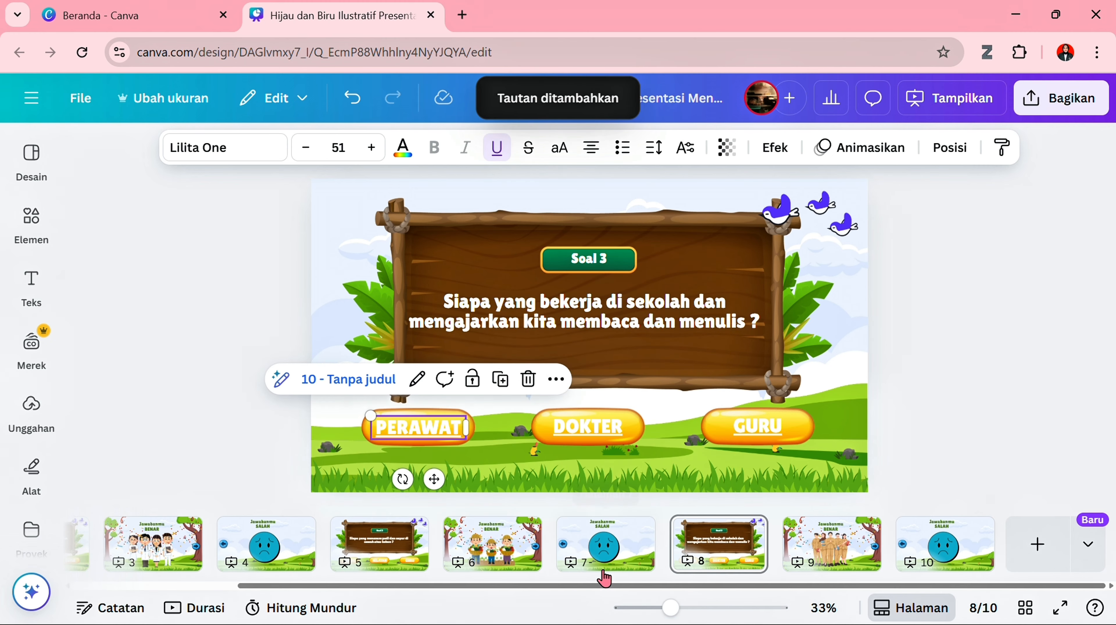
{"action": "left_click", "coordinate": [290, 428]}
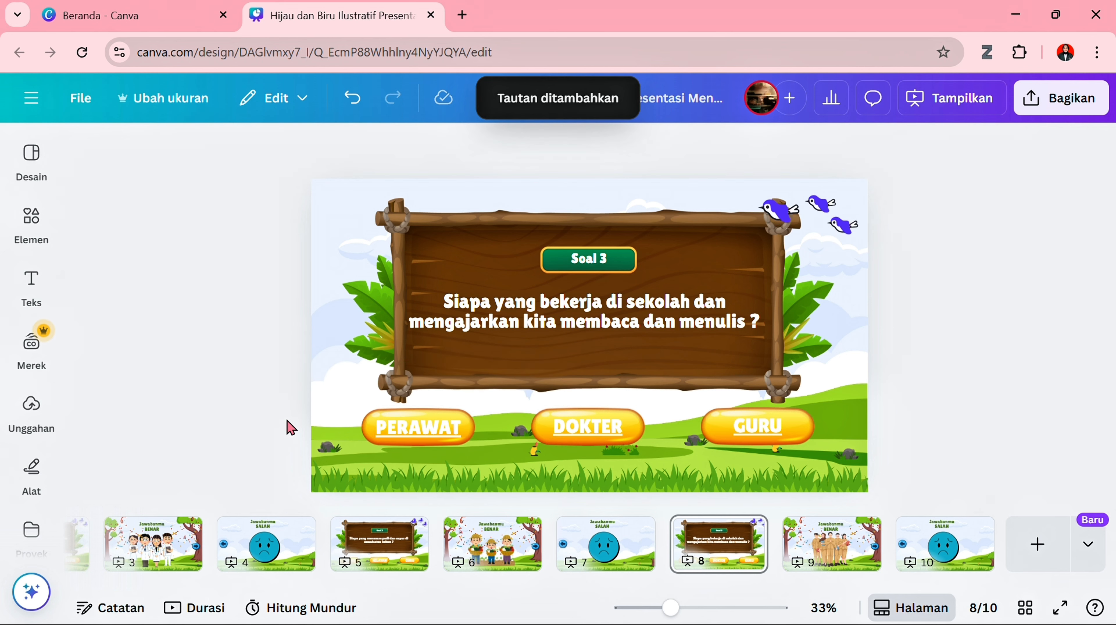
- Add a blank page 11 at the end of the presentation and search the elements for "gembira"
{"action": "left_click", "coordinate": [863, 549]}
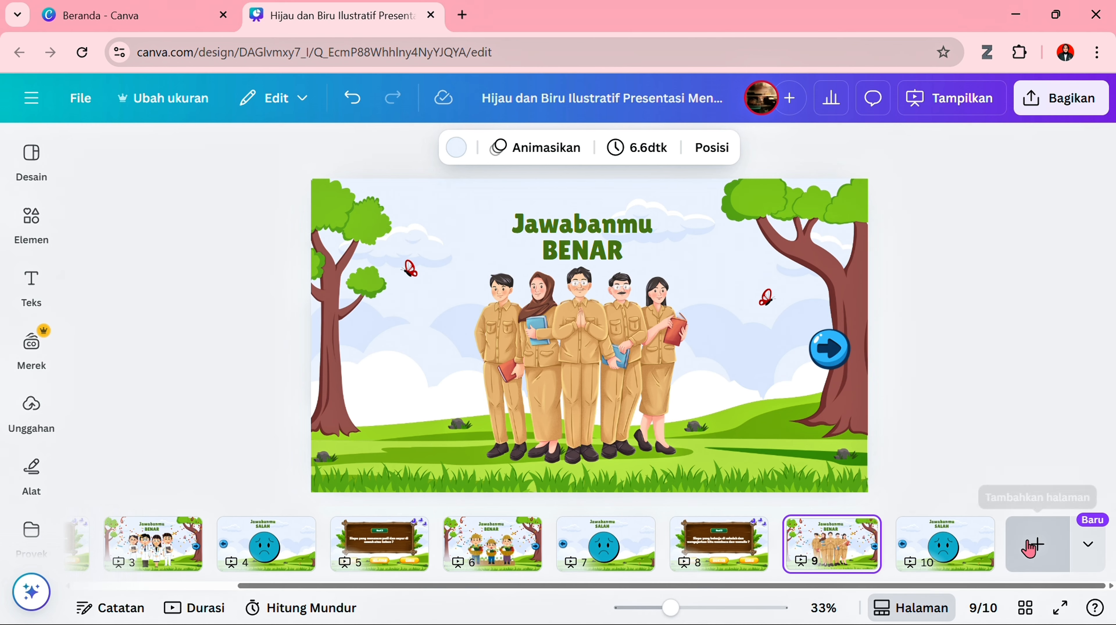
{"action": "left_click", "coordinate": [1029, 547]}
{"action": "left_click", "coordinate": [31, 214]}
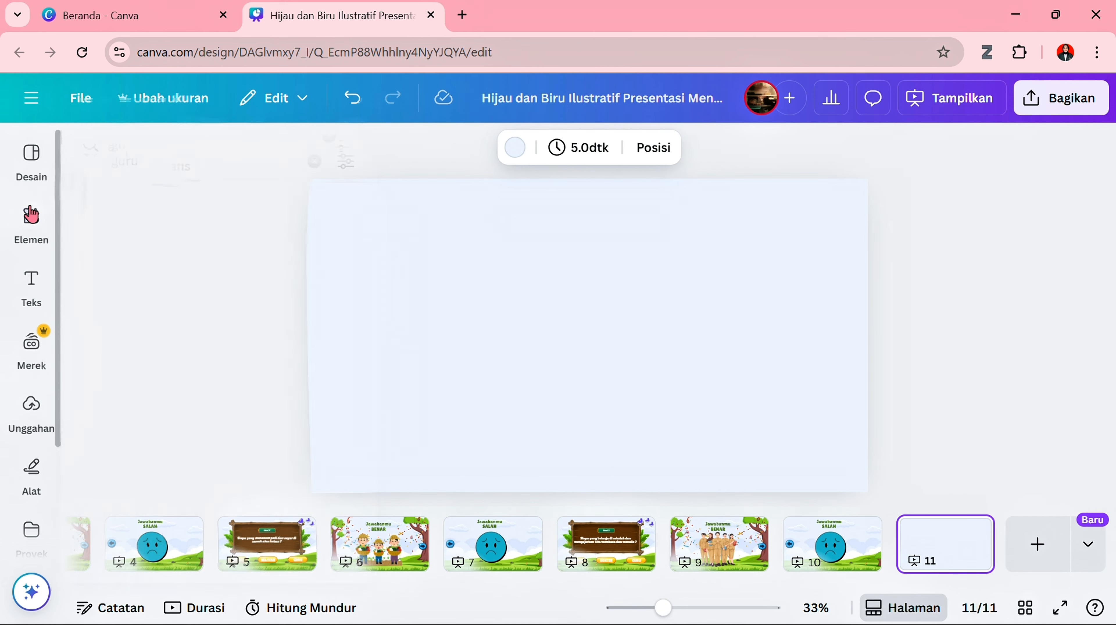
{"action": "left_click", "coordinate": [320, 166]}
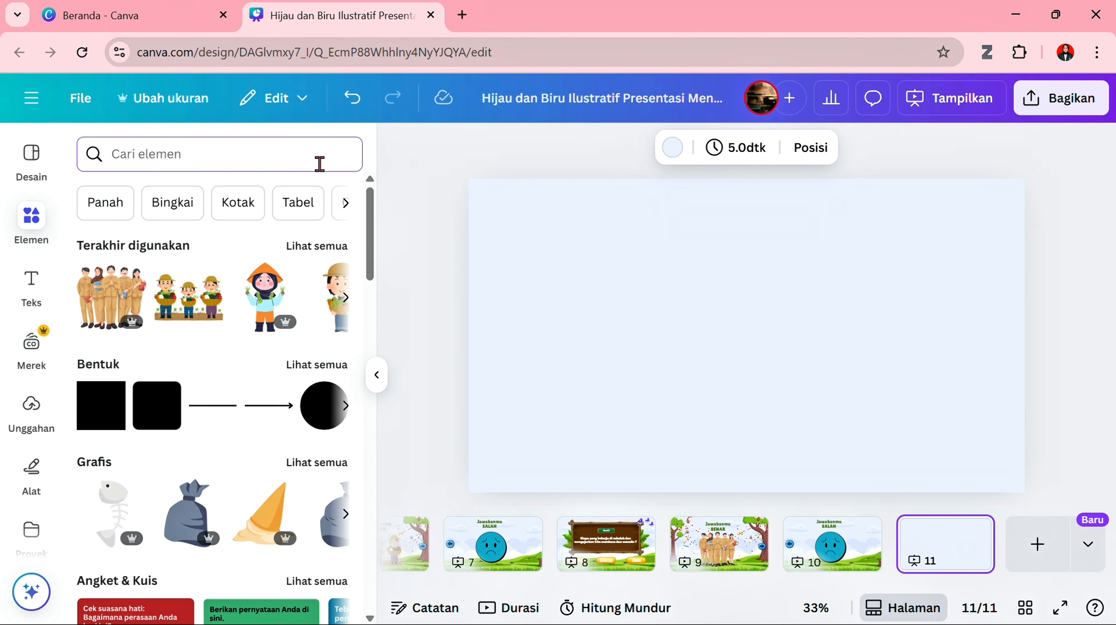
{"action": "type", "text": "gembira"}
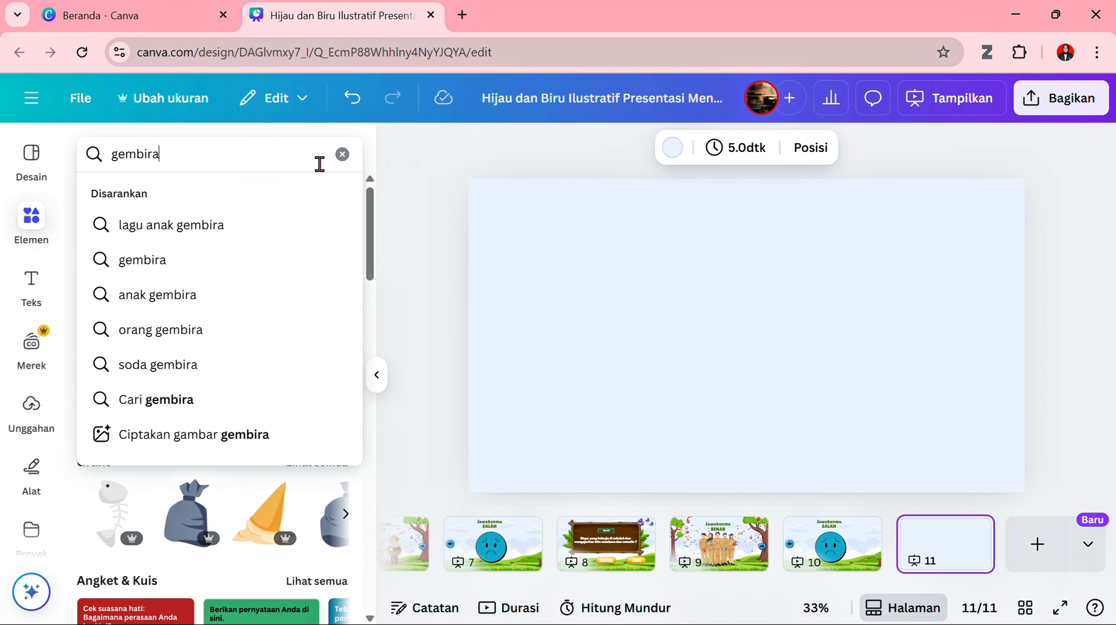
{"action": "key", "text": "Return"}
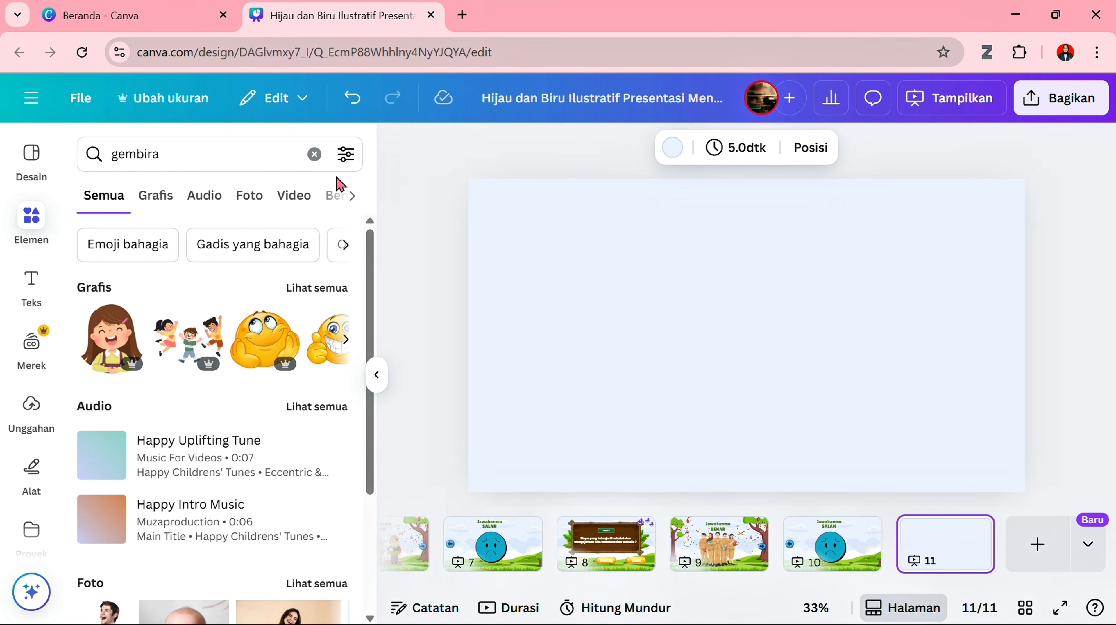
- Filter the "gembira" results to animated elements (Beranimasi) and show all matching graphics
{"action": "left_click", "coordinate": [347, 156]}
{"action": "scroll", "coordinate": [204, 317], "scroll_direction": "down", "scroll_amount": 3}
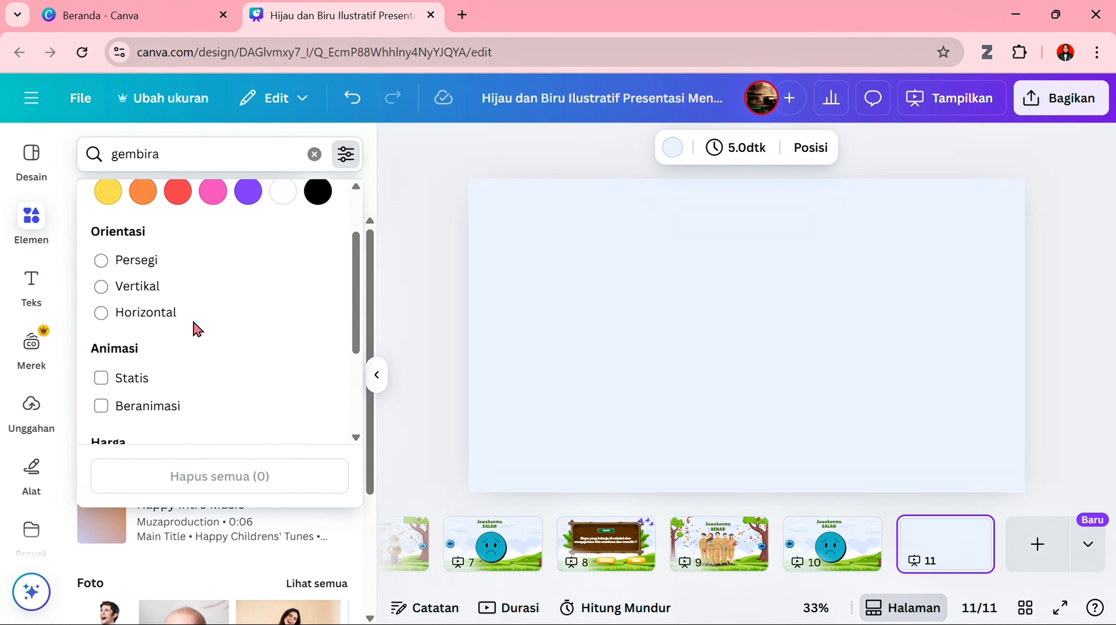
{"action": "left_click", "coordinate": [171, 330]}
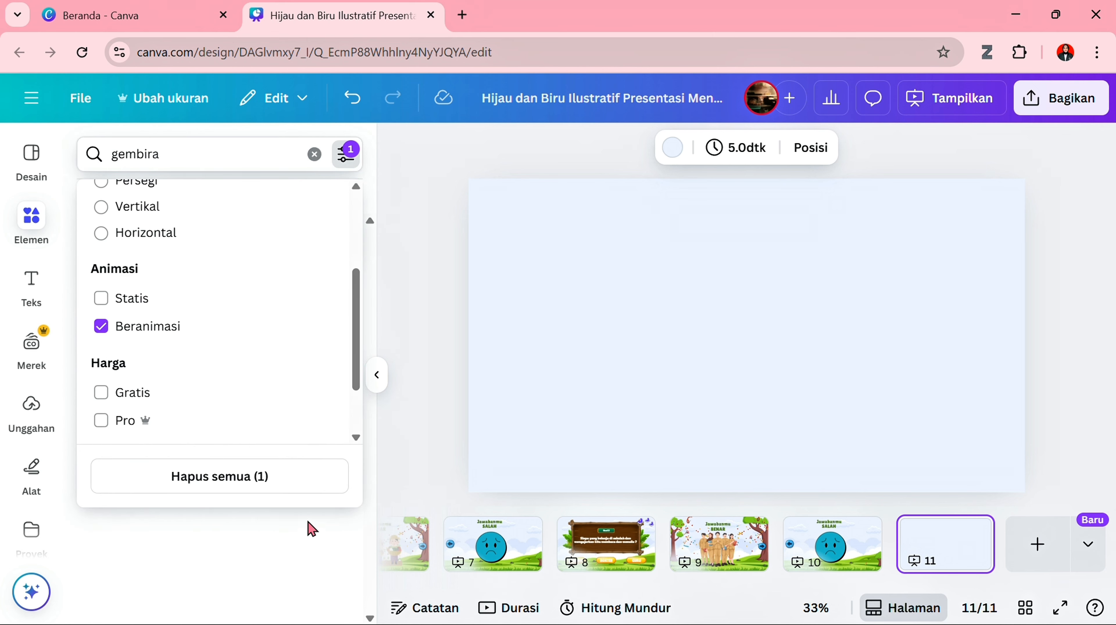
{"action": "left_click", "coordinate": [360, 538]}
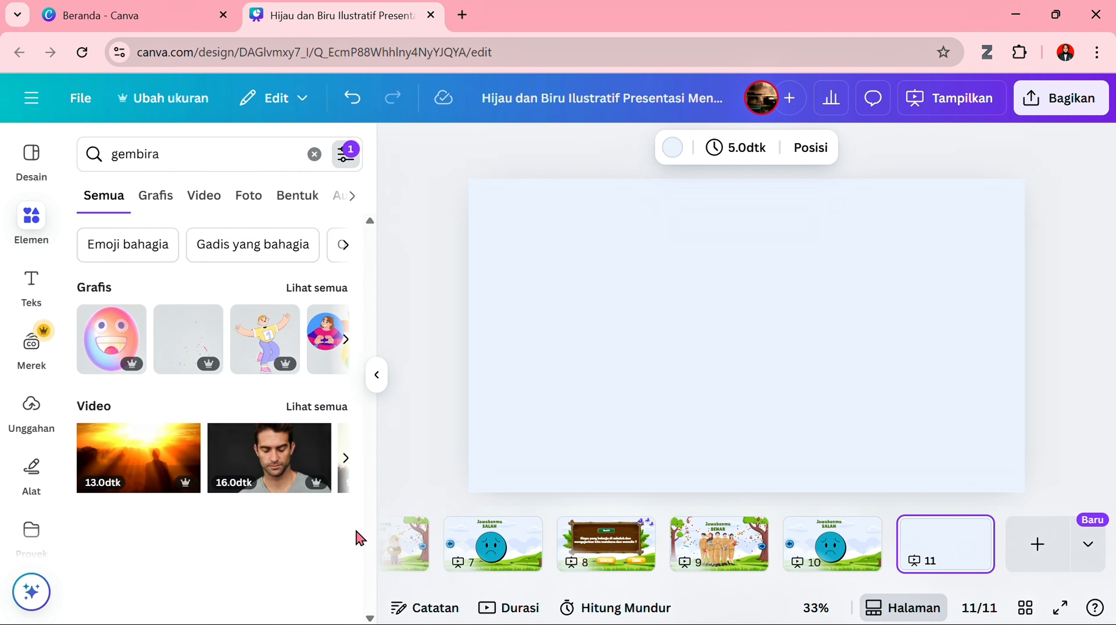
{"action": "left_click", "coordinate": [315, 288]}
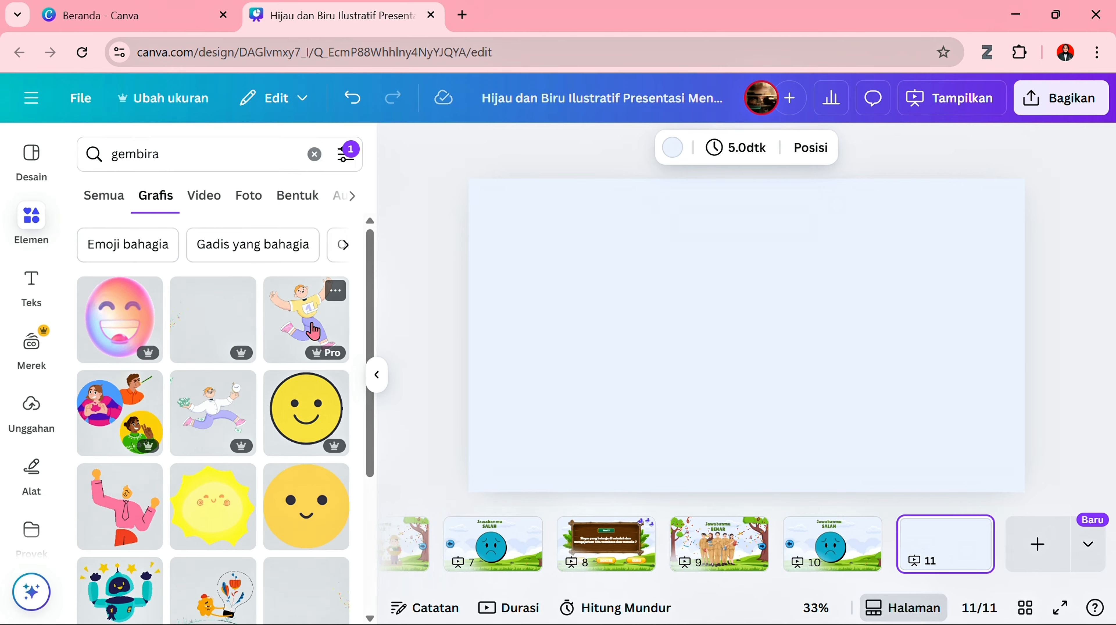
{"action": "left_click", "coordinate": [312, 331]}
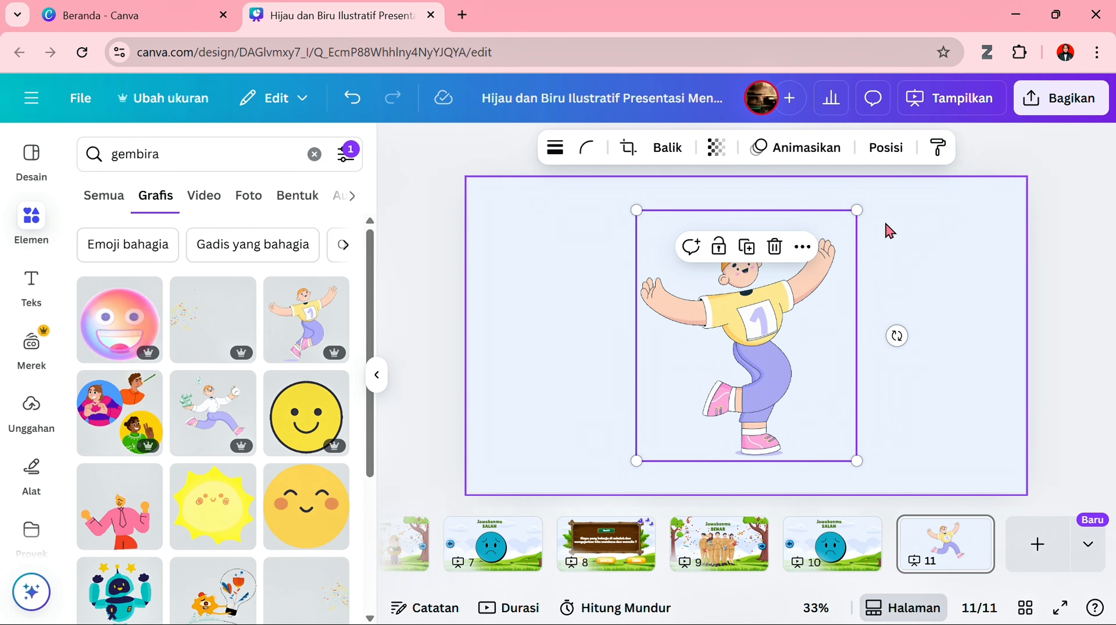
{"action": "mouse_move", "coordinate": [859, 213]}
{"action": "left_mouse_down"}
{"action": "mouse_move", "coordinate": [850, 246]}
{"action": "mouse_move", "coordinate": [853, 215]}
{"action": "left_mouse_up"}
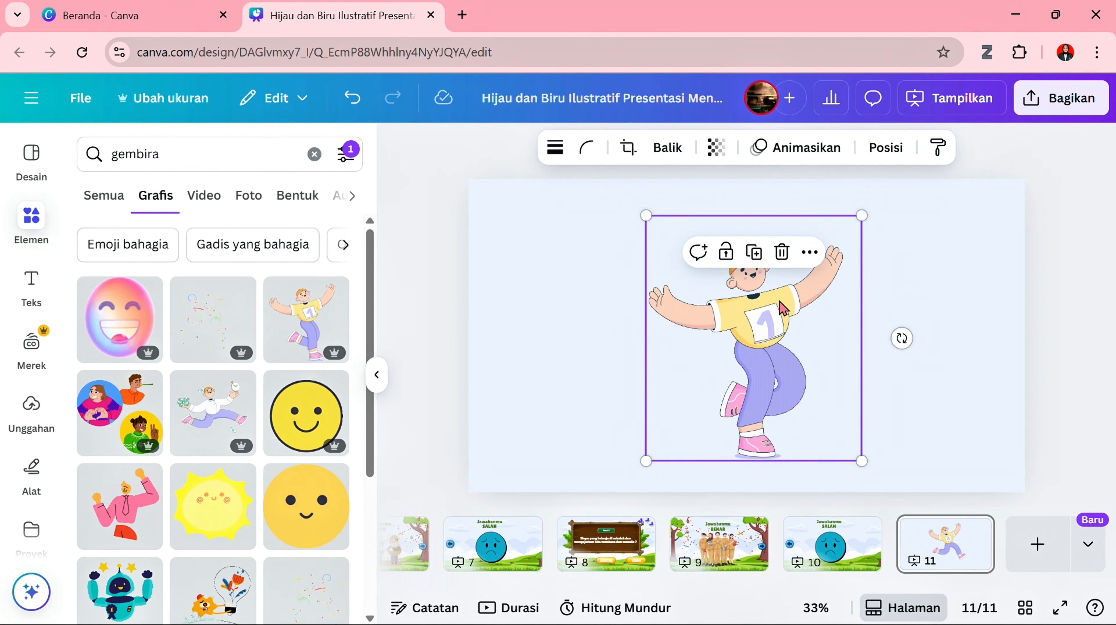
{"action": "key", "text": "Delete"}
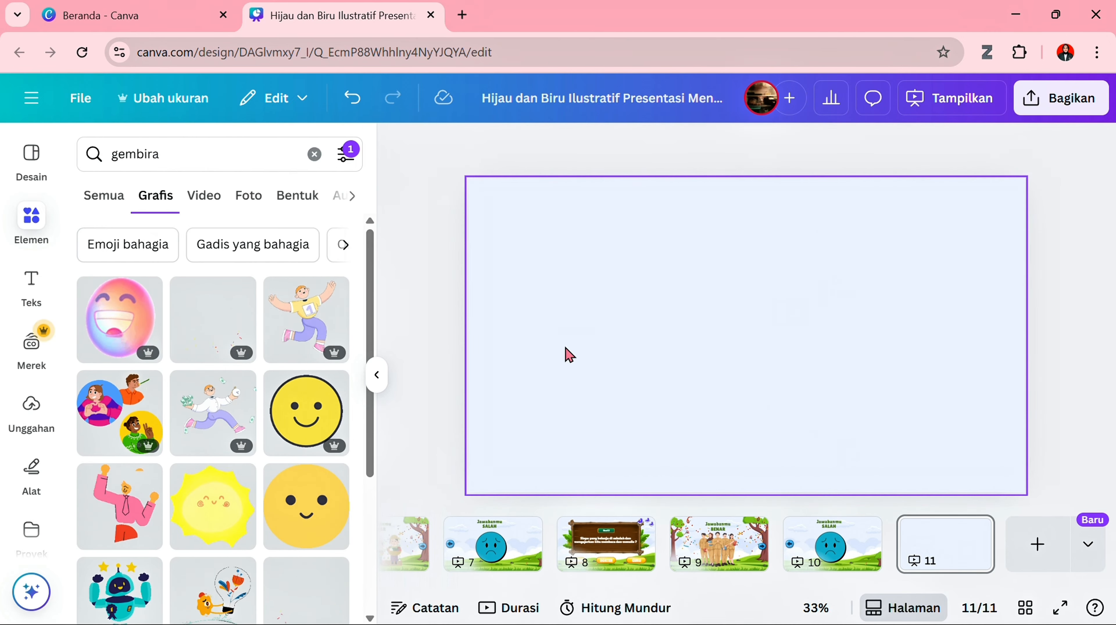
- Add the animated cheering figure with the pink shirt and tie to page 11
{"action": "left_click", "coordinate": [107, 533]}
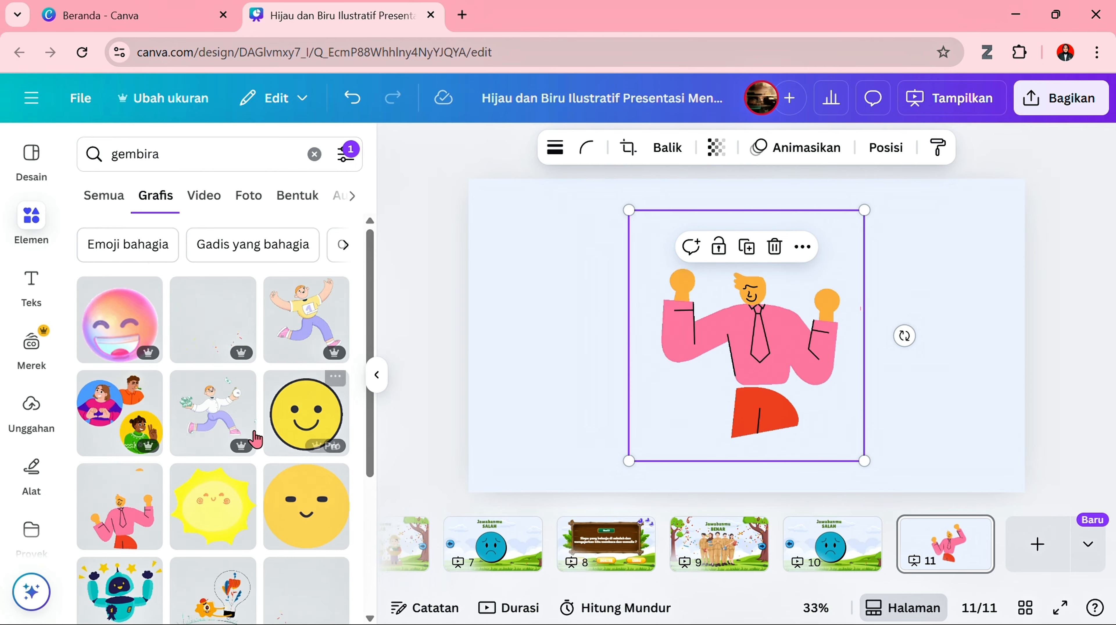
{"action": "scroll", "coordinate": [256, 439], "scroll_direction": "down", "scroll_amount": 6}
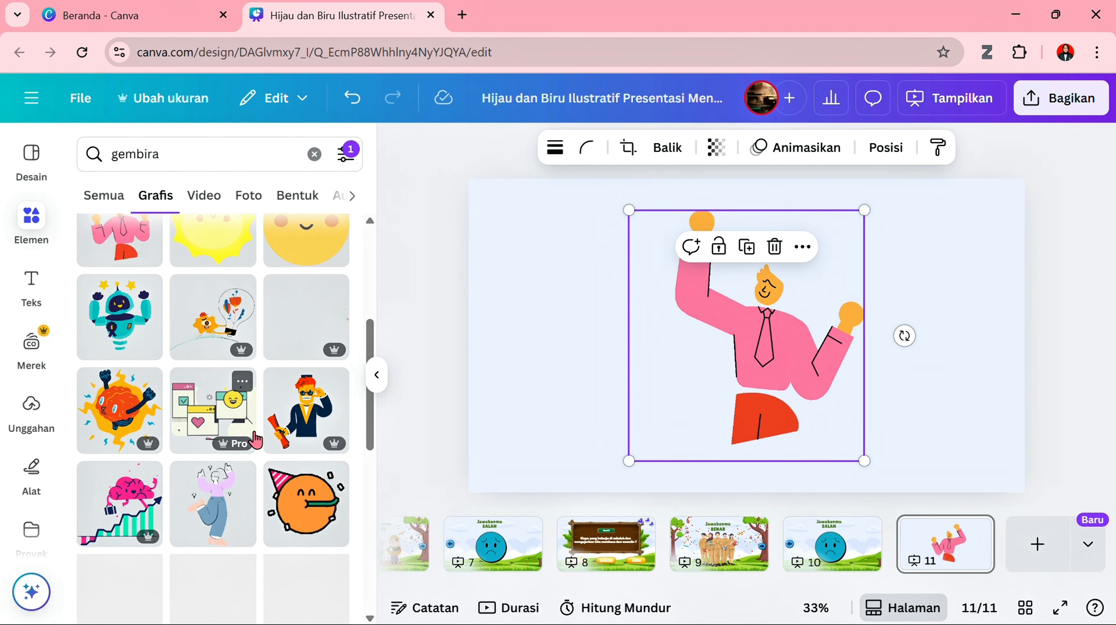
{"action": "scroll", "coordinate": [256, 440], "scroll_direction": "up", "scroll_amount": 6}
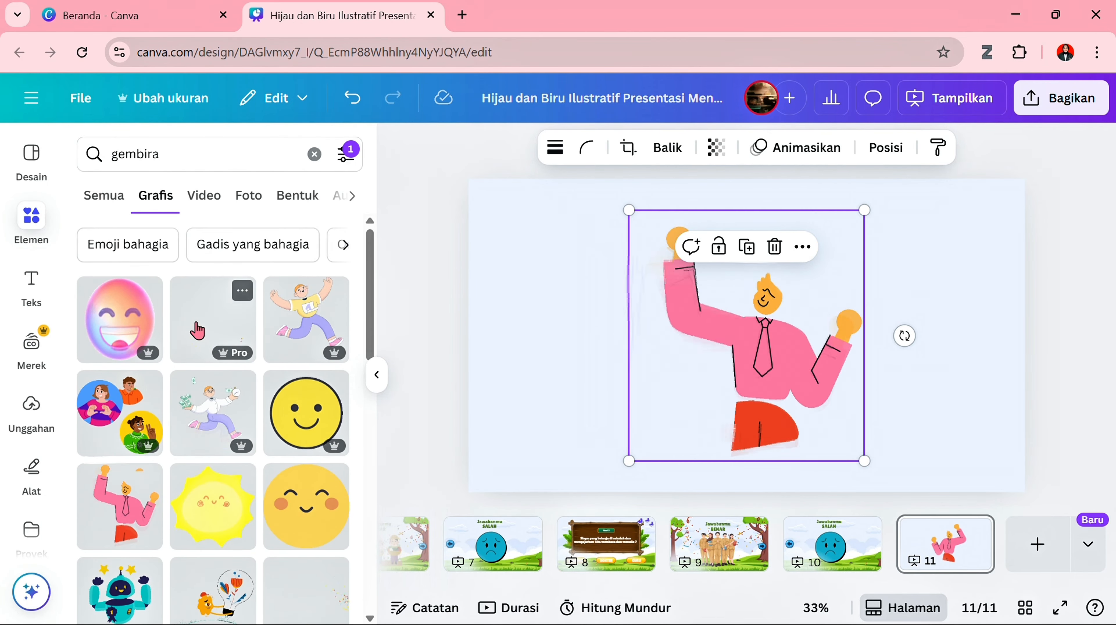
- Add two confetti-burst graphics to page 11, one on each side of the cheering figure, with the second flipped horizontally
{"action": "left_click", "coordinate": [197, 329]}
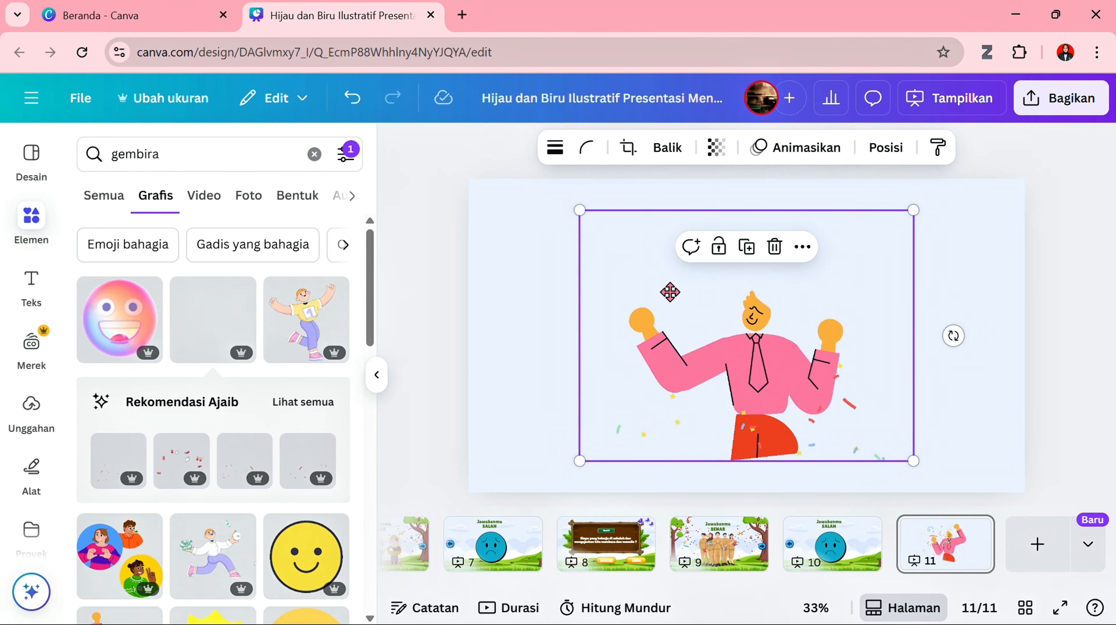
{"action": "left_click_drag", "start_coordinate": [670, 292], "coordinate": [573, 276]}
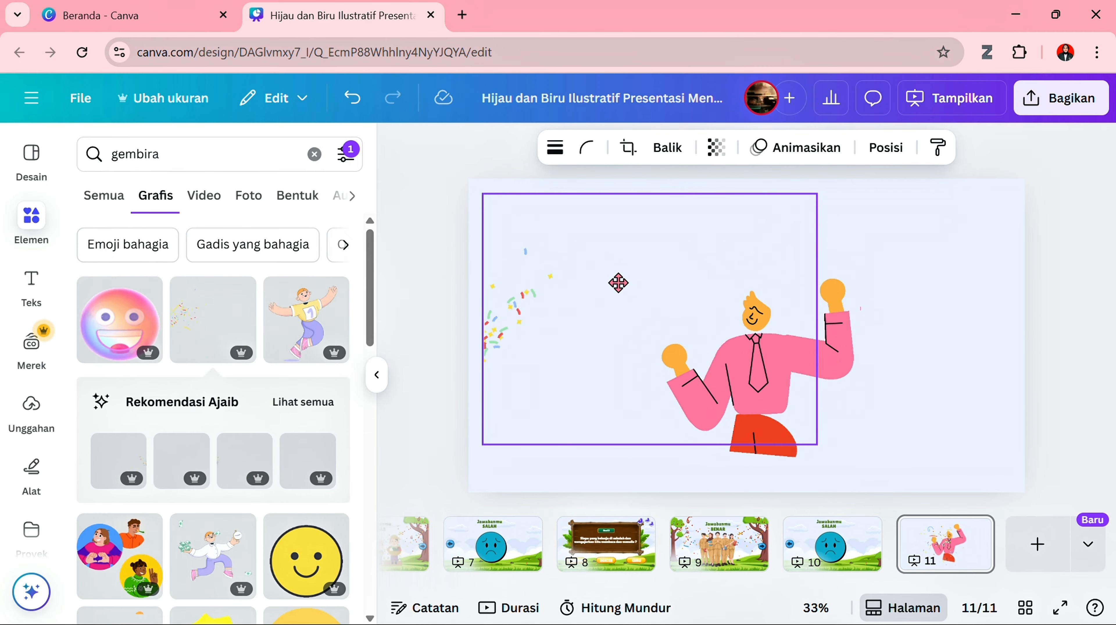
{"action": "left_click", "coordinate": [193, 331]}
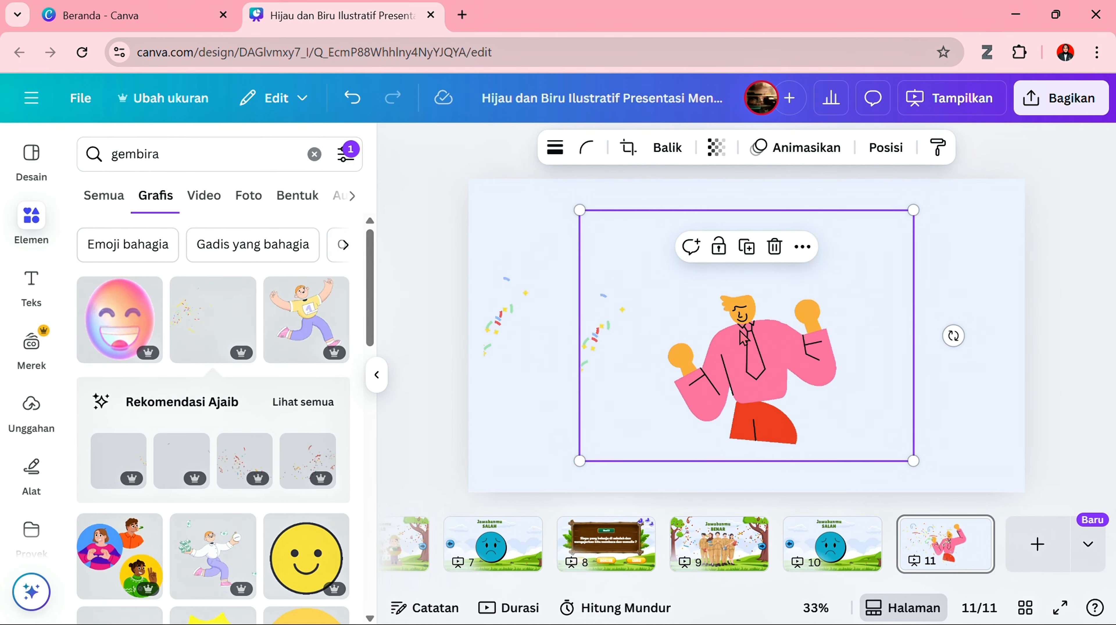
{"action": "left_click", "coordinate": [662, 151]}
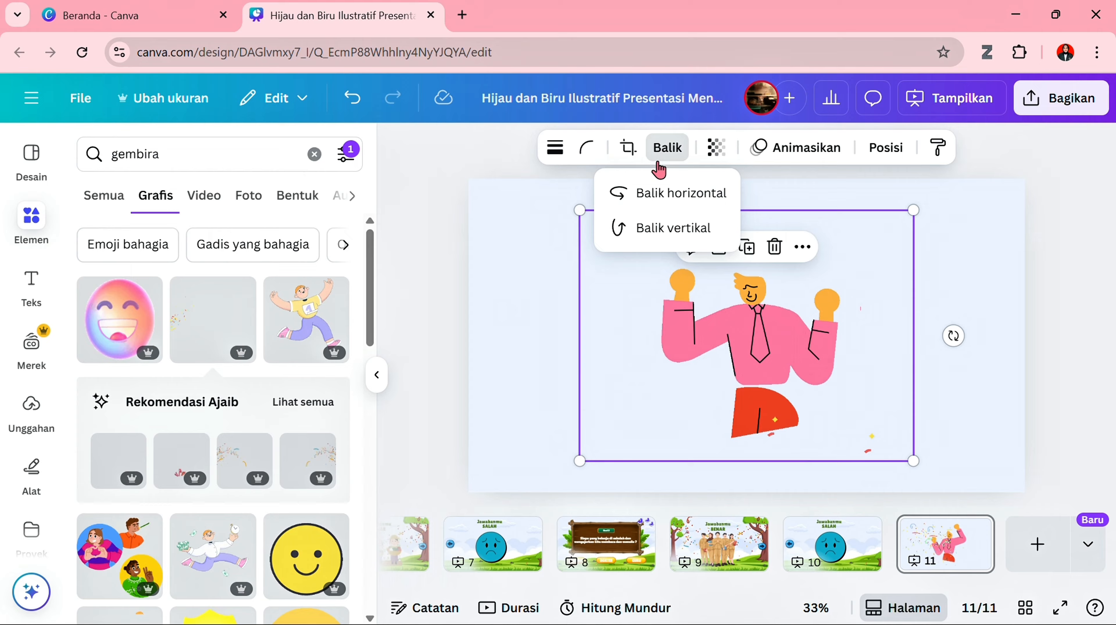
{"action": "left_click", "coordinate": [658, 193]}
{"action": "left_click_drag", "start_coordinate": [793, 336], "coordinate": [916, 336]}
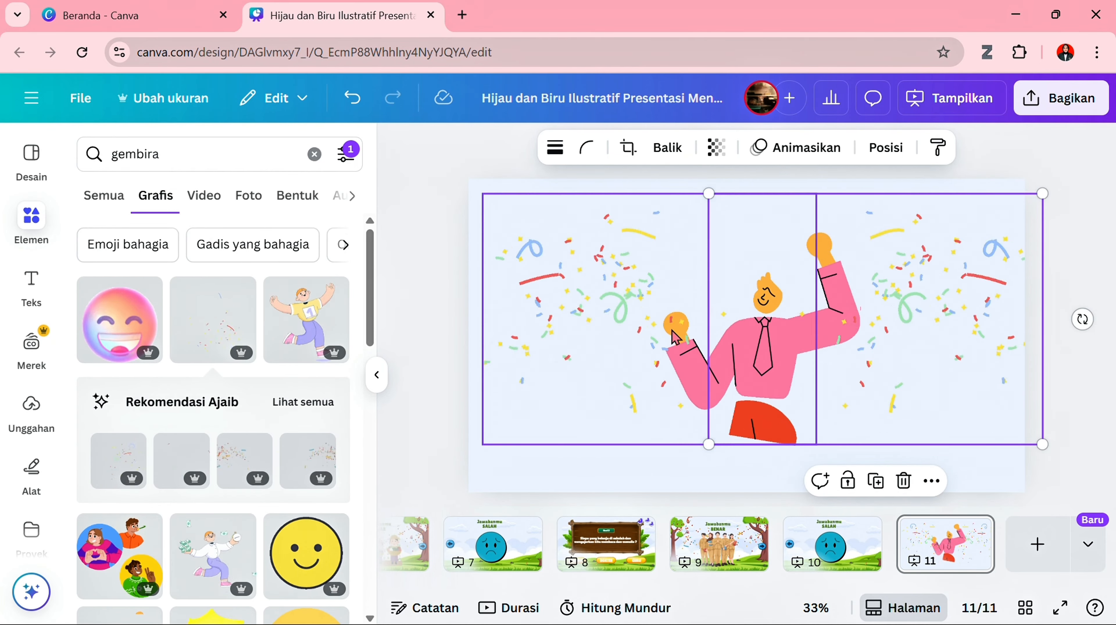
- Search the graphics for "tepuk tangan" and add the yellow clapping hands to page 11, scaled down to a small size
{"action": "left_click", "coordinate": [95, 153]}
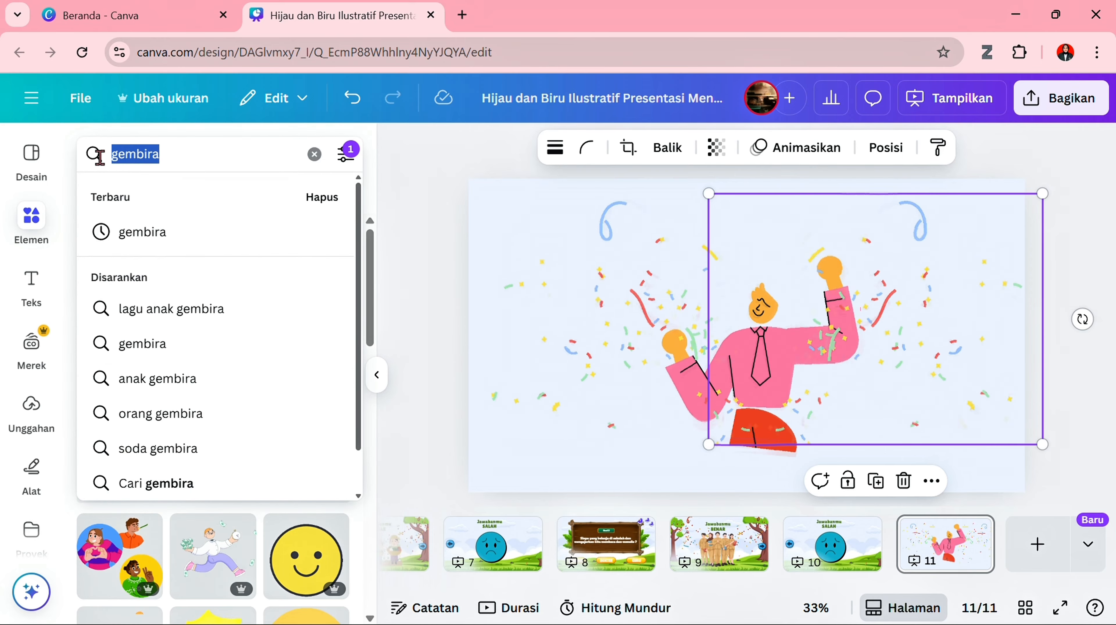
{"action": "type", "text": "tepuk tangan"}
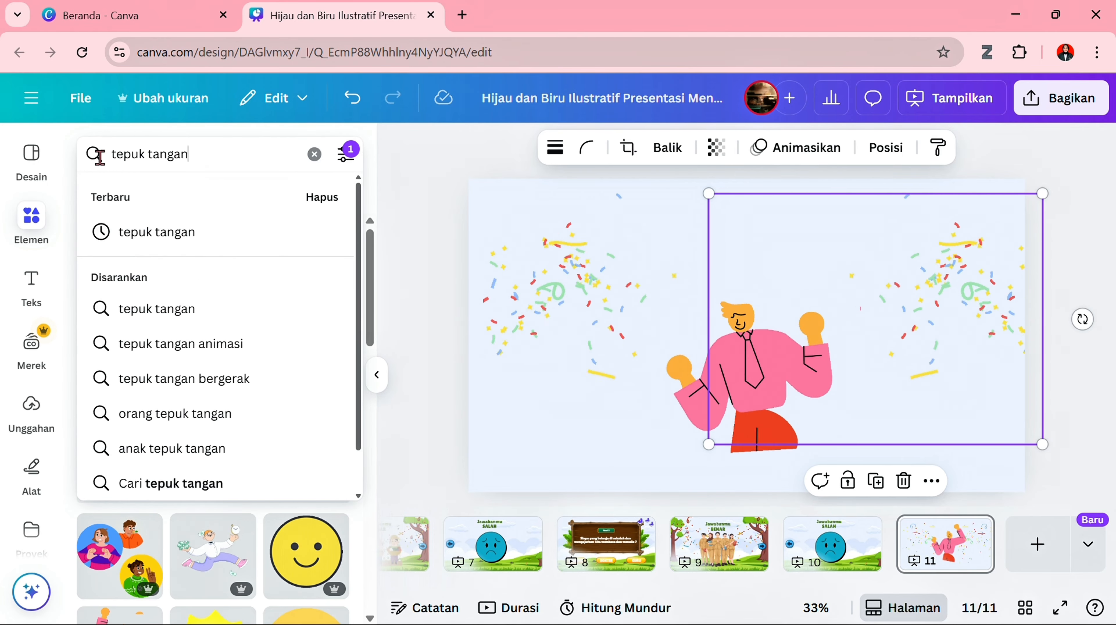
{"action": "key", "text": "Return"}
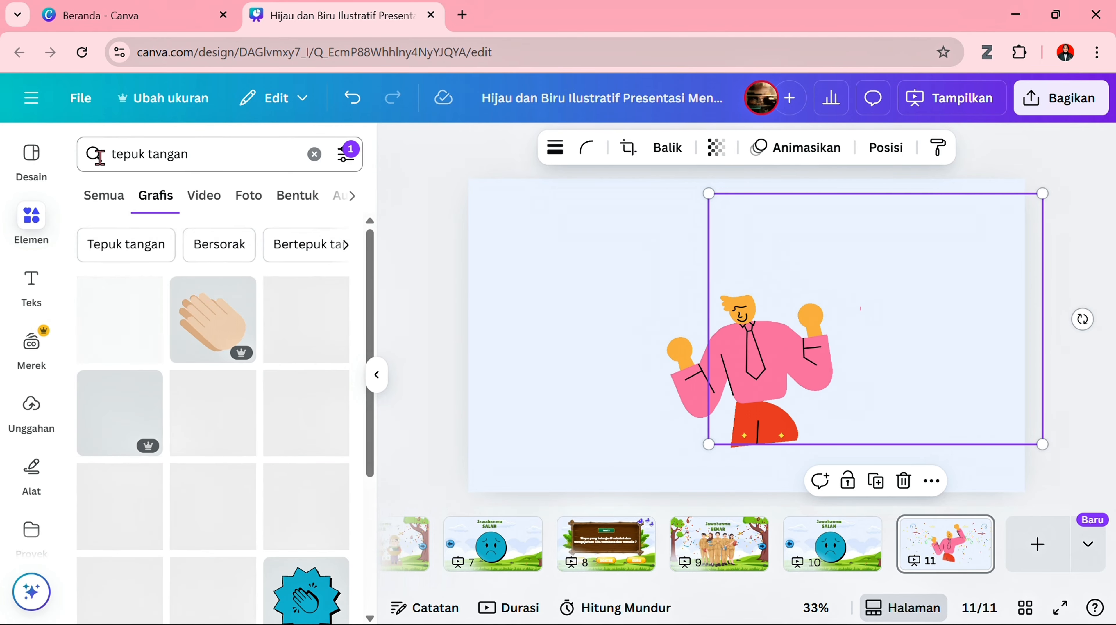
{"action": "left_click", "coordinate": [133, 323]}
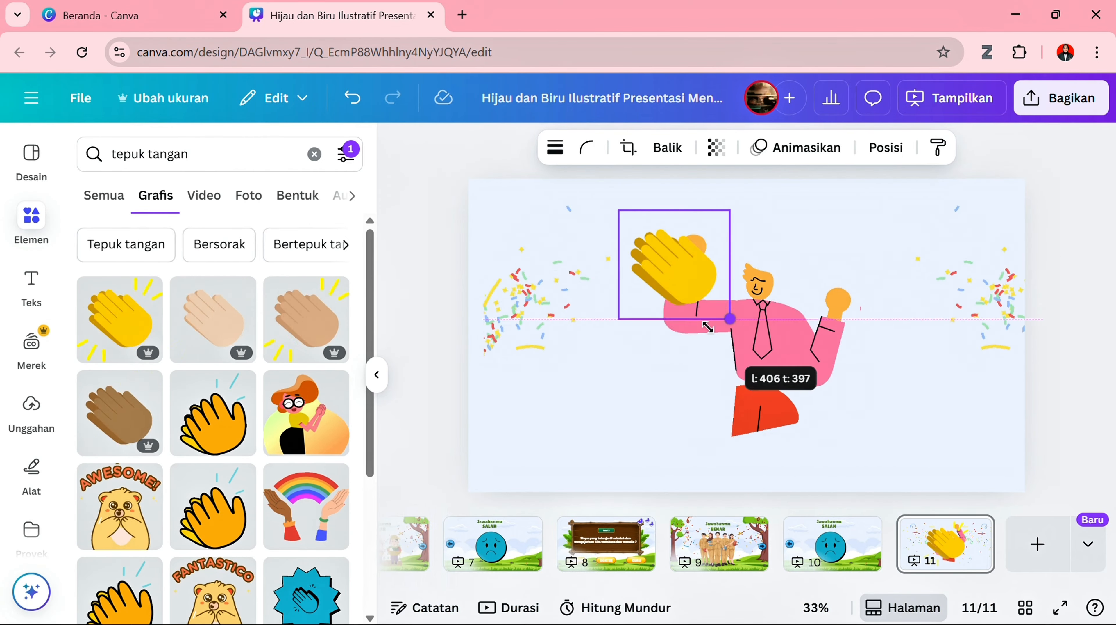
{"action": "left_click_drag", "start_coordinate": [672, 303], "coordinate": [664, 291]}
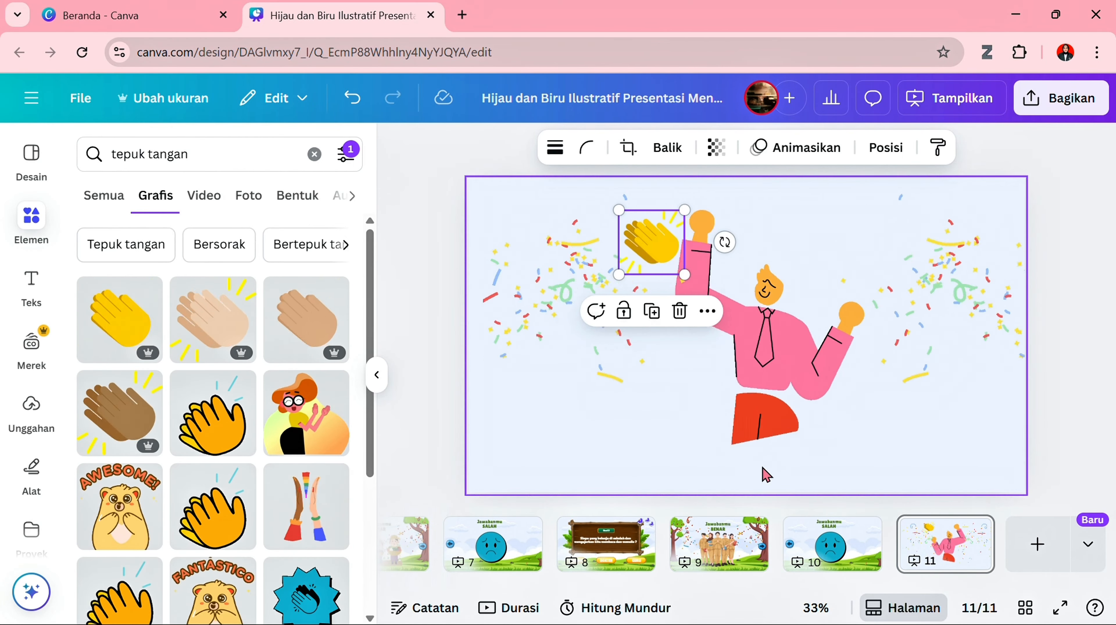
- Raise the cheering figure on page 11 and duplicate the clapping hands into a row of five beneath it
{"action": "left_click_drag", "start_coordinate": [758, 432], "coordinate": [754, 401]}
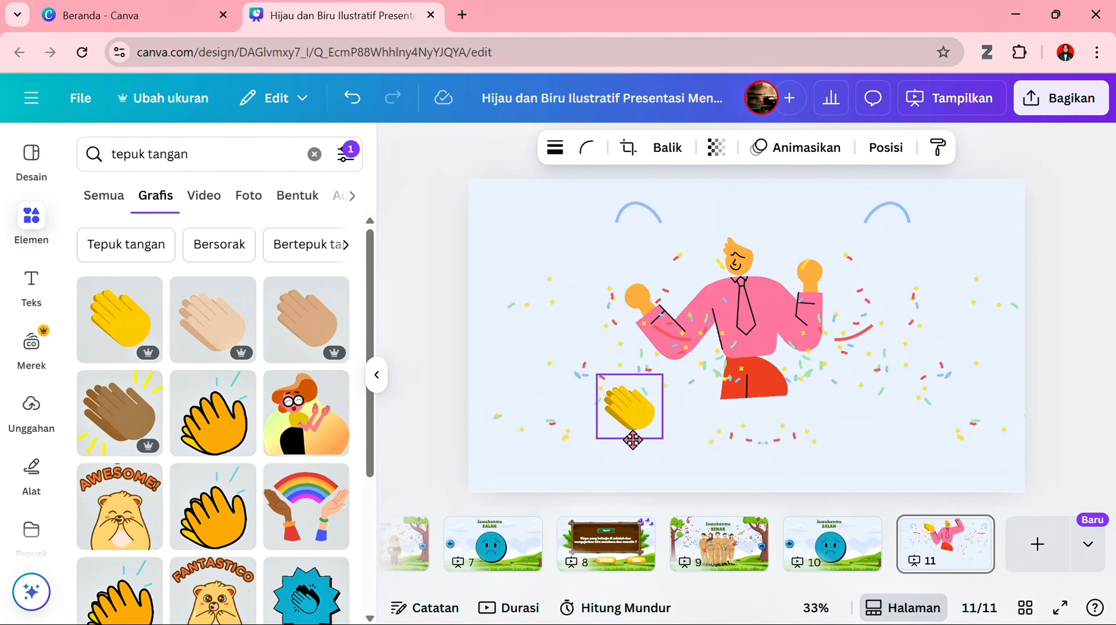
{"action": "left_click_drag", "start_coordinate": [611, 457], "coordinate": [671, 436]}
{"action": "left_click", "coordinate": [587, 385]}
{"action": "left_click", "coordinate": [668, 375]}
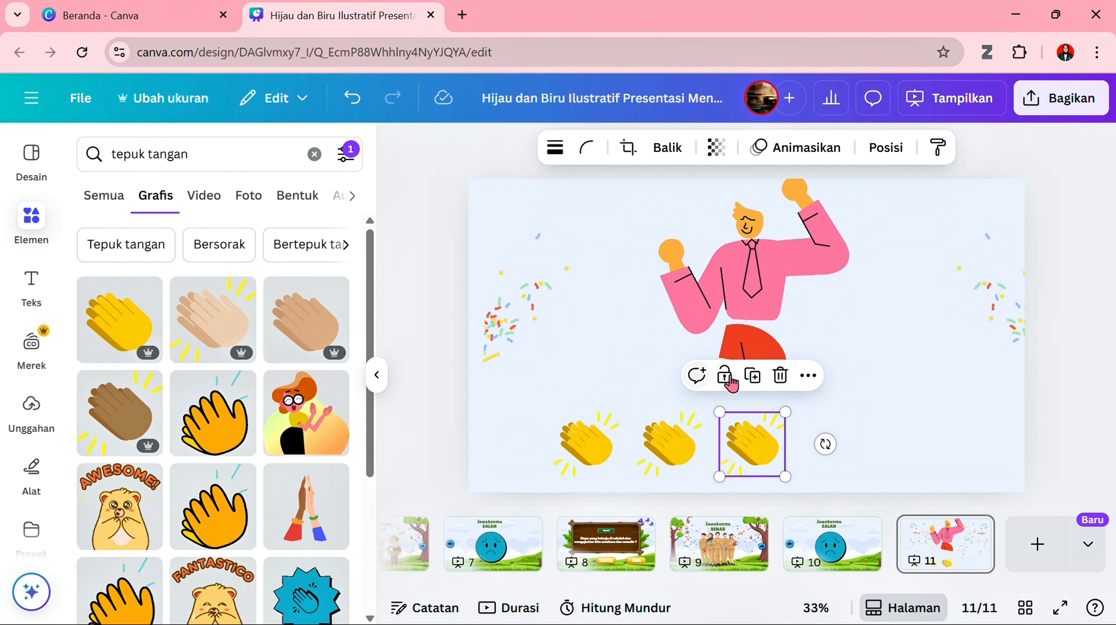
{"action": "left_click", "coordinate": [753, 376]}
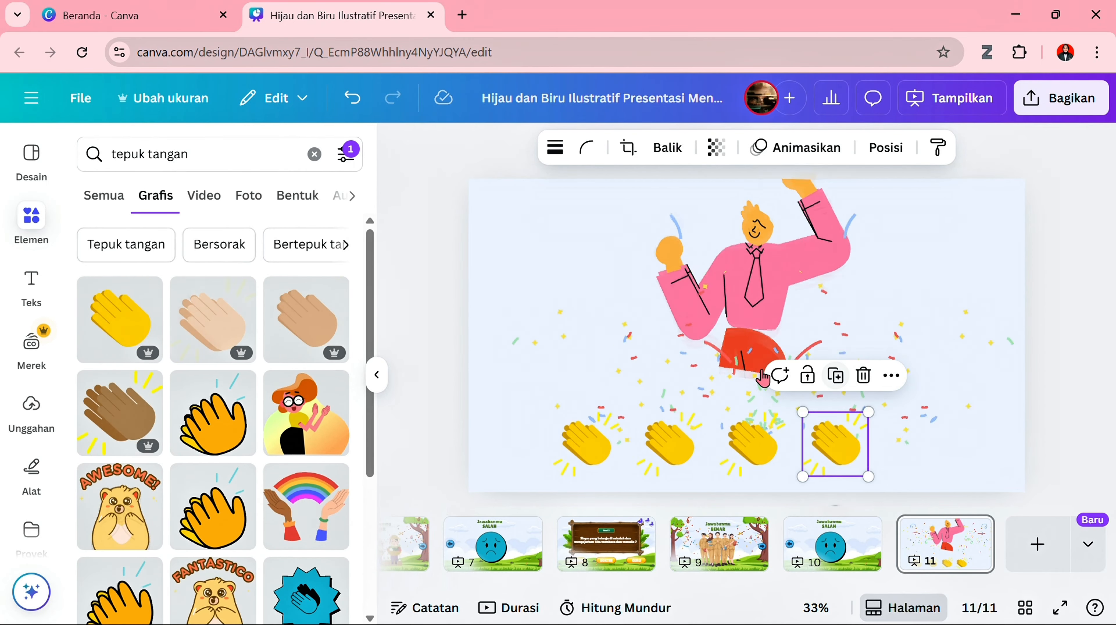
{"action": "left_click", "coordinate": [836, 376]}
{"action": "left_click", "coordinate": [432, 382]}
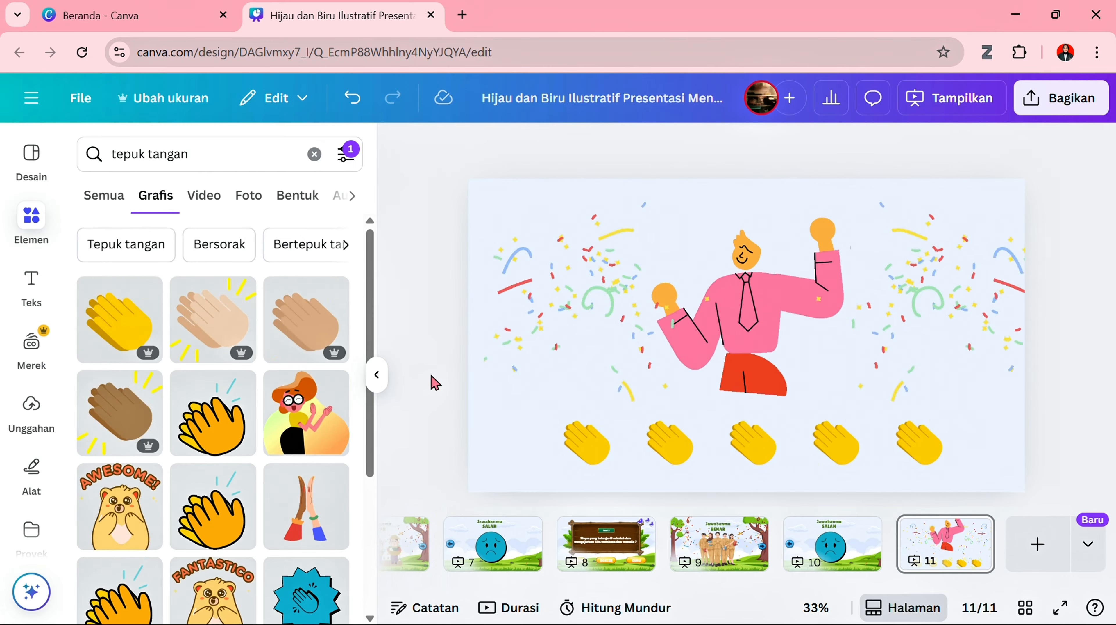
{"action": "left_click", "coordinate": [377, 374]}
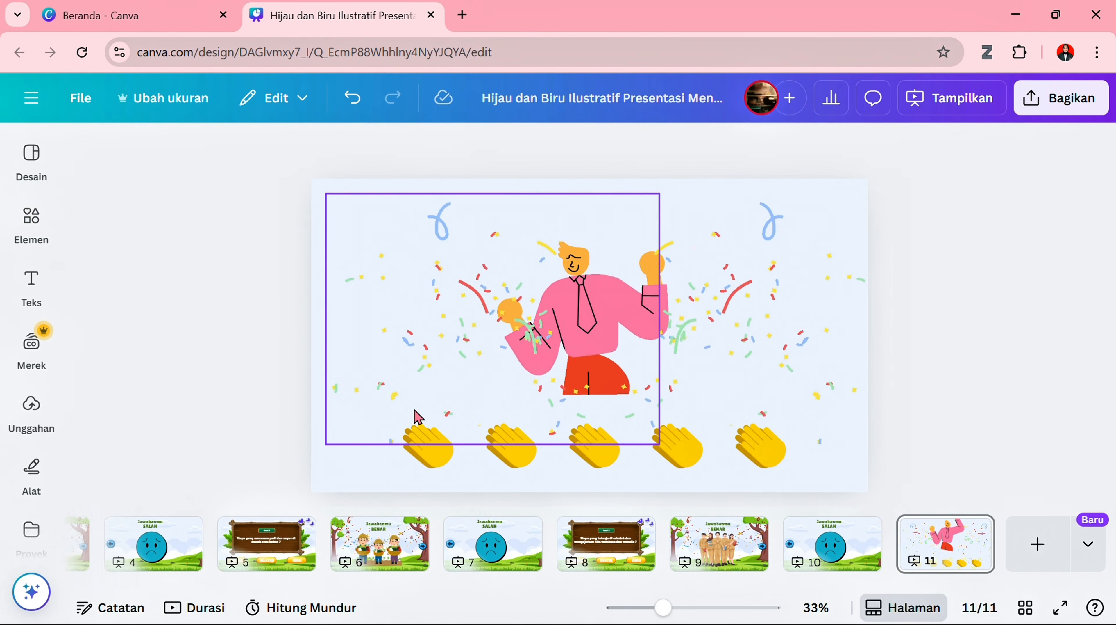
- Link the forward arrow on the correct-answer page 9 to page 11
{"action": "left_click", "coordinate": [740, 559]}
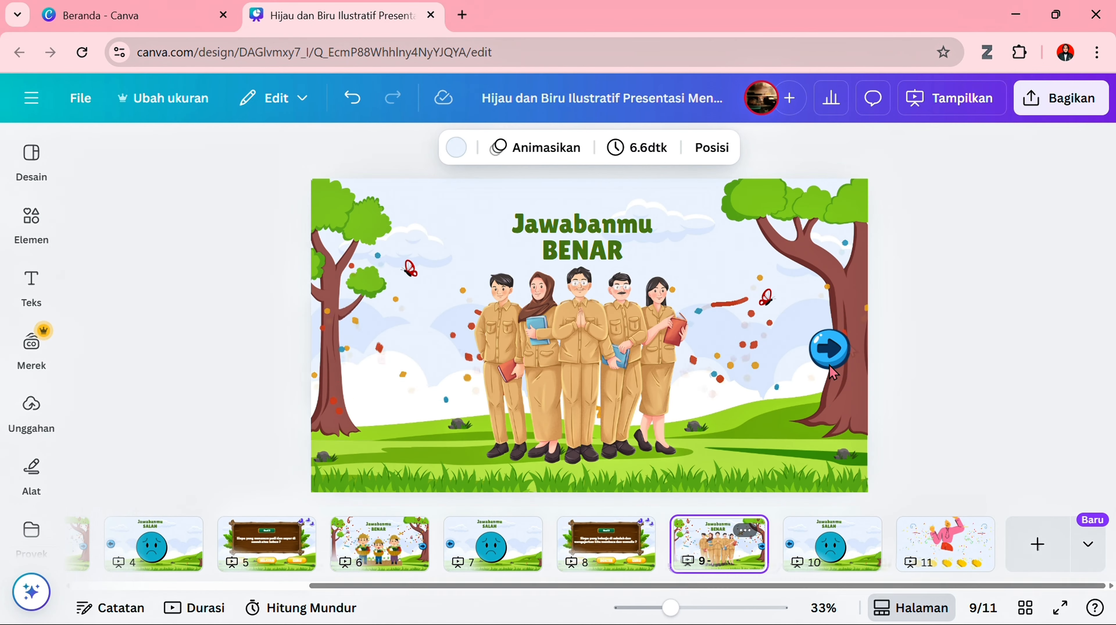
{"action": "left_click", "coordinate": [833, 372]}
{"action": "right_click", "coordinate": [835, 371]}
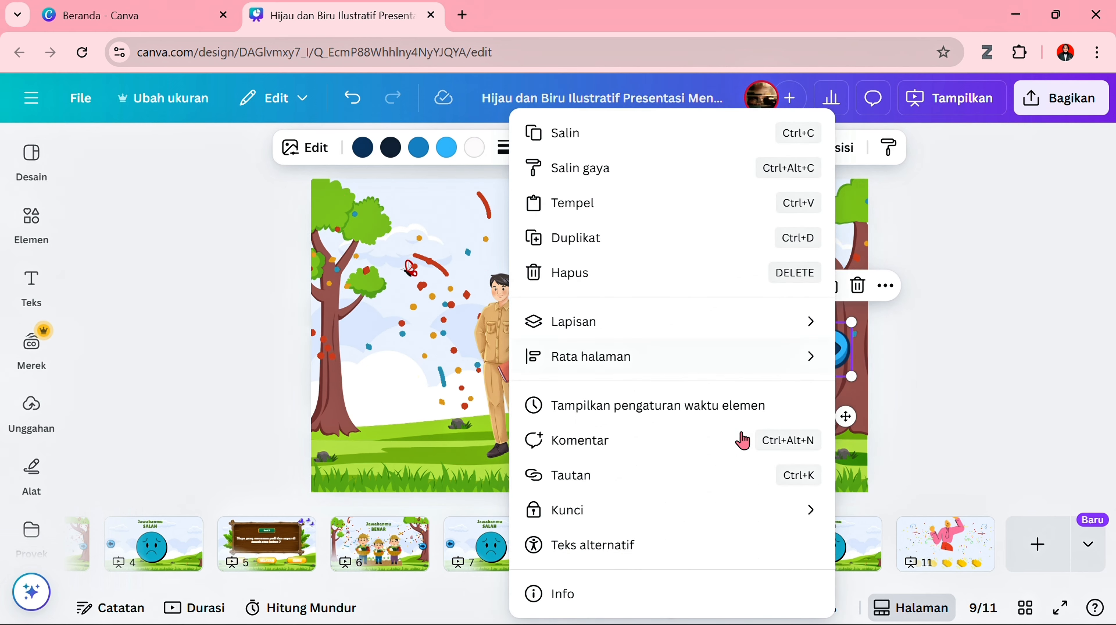
{"action": "left_click", "coordinate": [710, 485]}
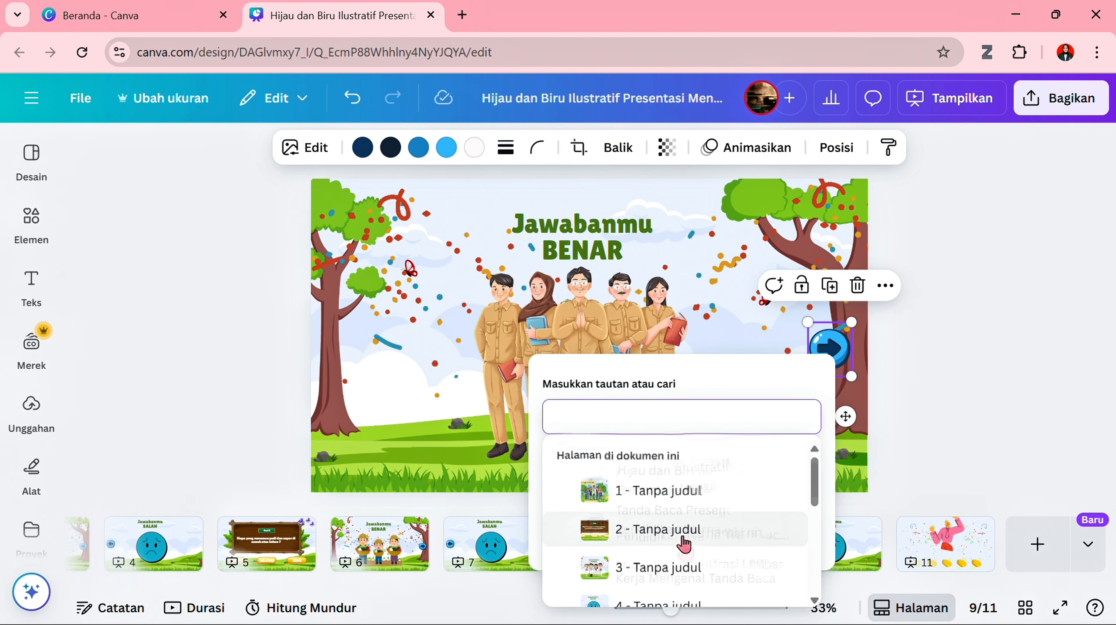
{"action": "scroll", "coordinate": [684, 544], "scroll_direction": "down", "scroll_amount": 5}
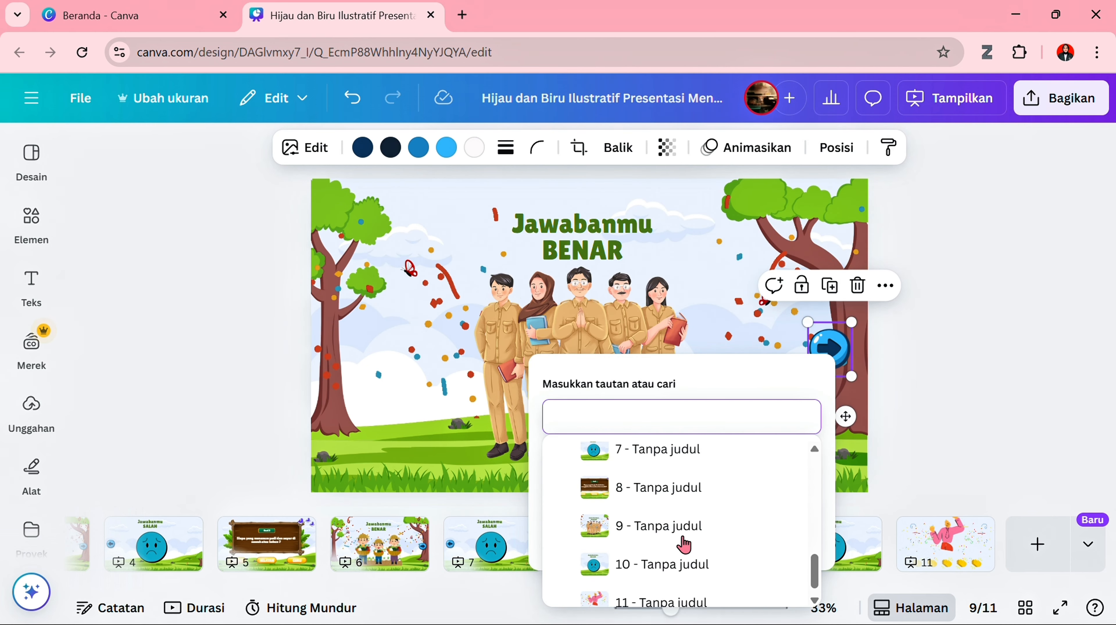
{"action": "left_click", "coordinate": [685, 598]}
{"action": "left_click", "coordinate": [980, 480]}
- Link the back arrow on the wrong-answer page 10 to question page 8
{"action": "left_click", "coordinate": [833, 544]}
{"action": "right_click", "coordinate": [346, 325]}
{"action": "left_click", "coordinate": [402, 485]}
{"action": "scroll", "coordinate": [475, 525], "scroll_direction": "down", "scroll_amount": 7}
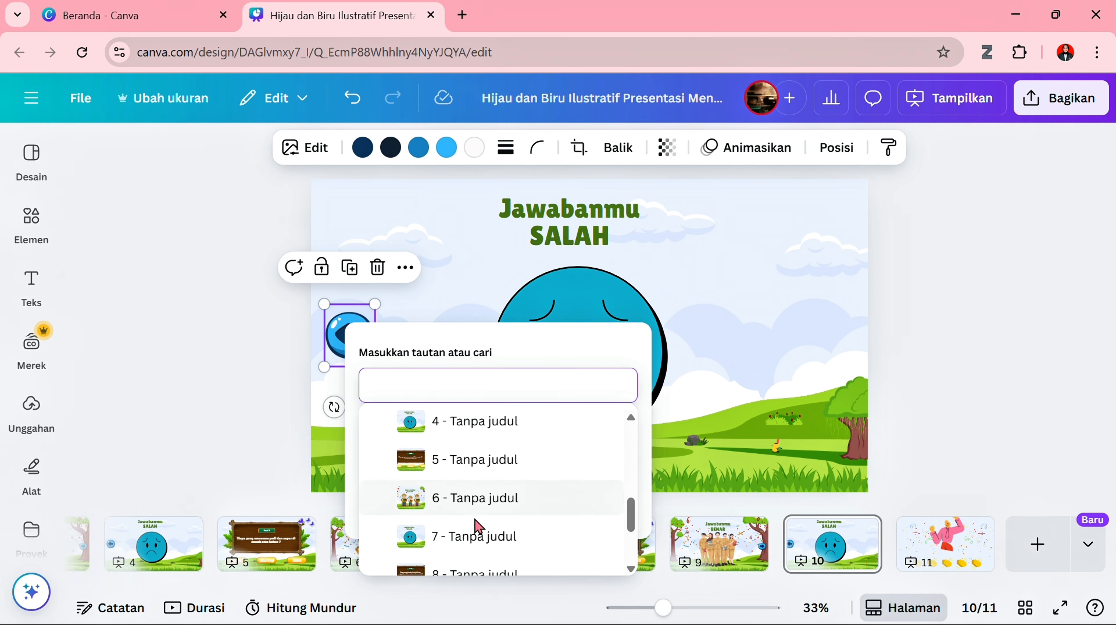
{"action": "left_click", "coordinate": [495, 446]}
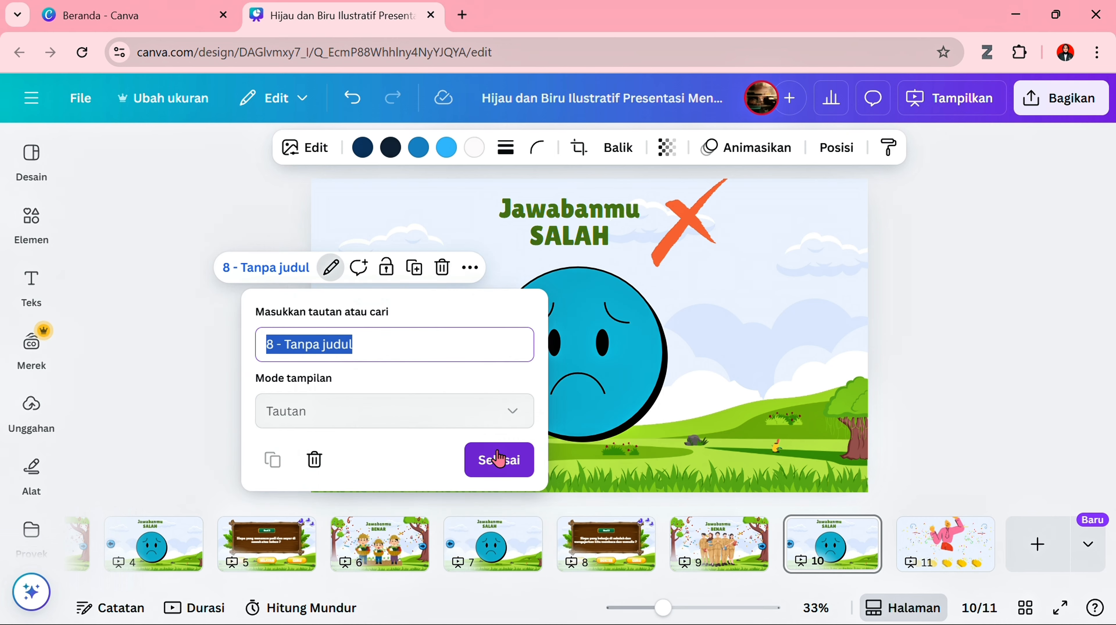
{"action": "left_click", "coordinate": [527, 461]}
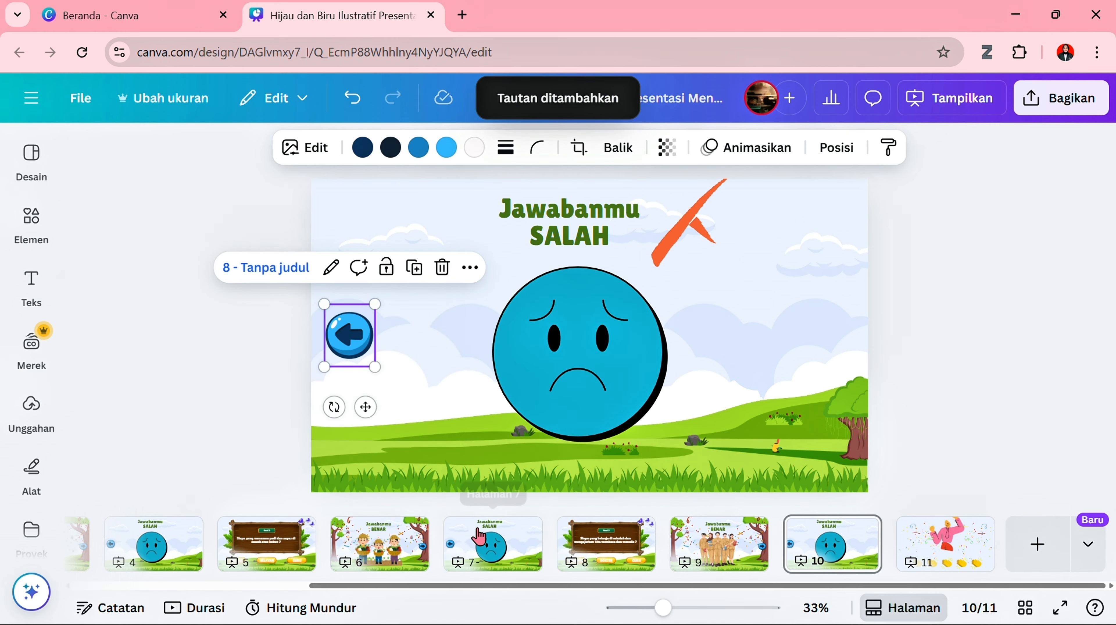
- Add the uploaded "quiz-countdown-thinking-time" audio to the presentation starting from page 1, and stop its preview
{"action": "scroll", "coordinate": [479, 536], "scroll_direction": "up", "scroll_amount": 3}
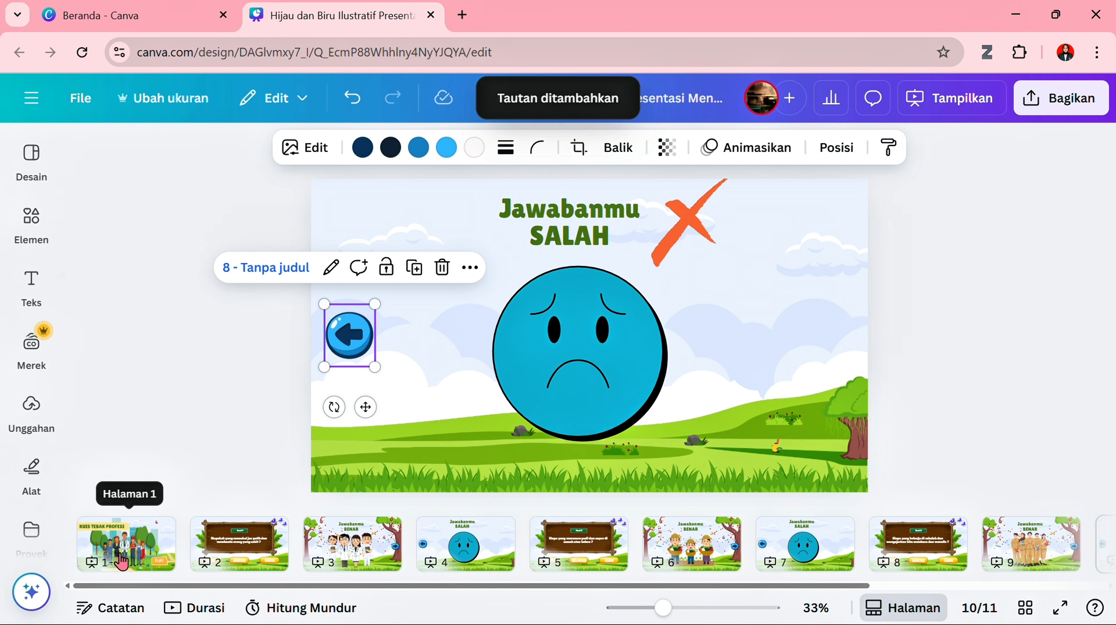
{"action": "left_click", "coordinate": [132, 539]}
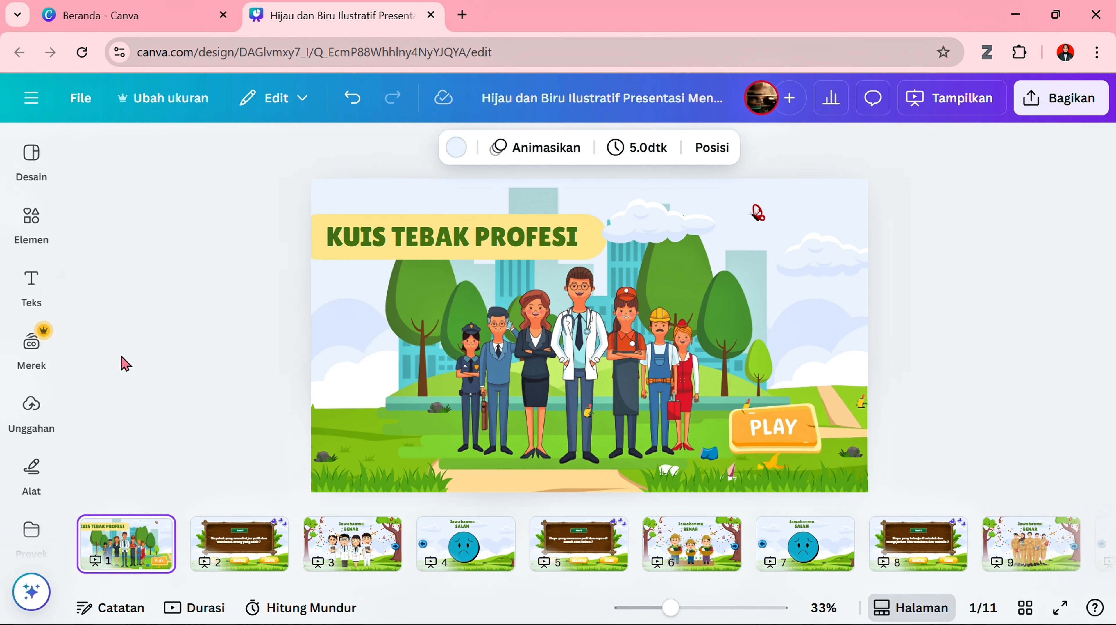
{"action": "left_click", "coordinate": [32, 470]}
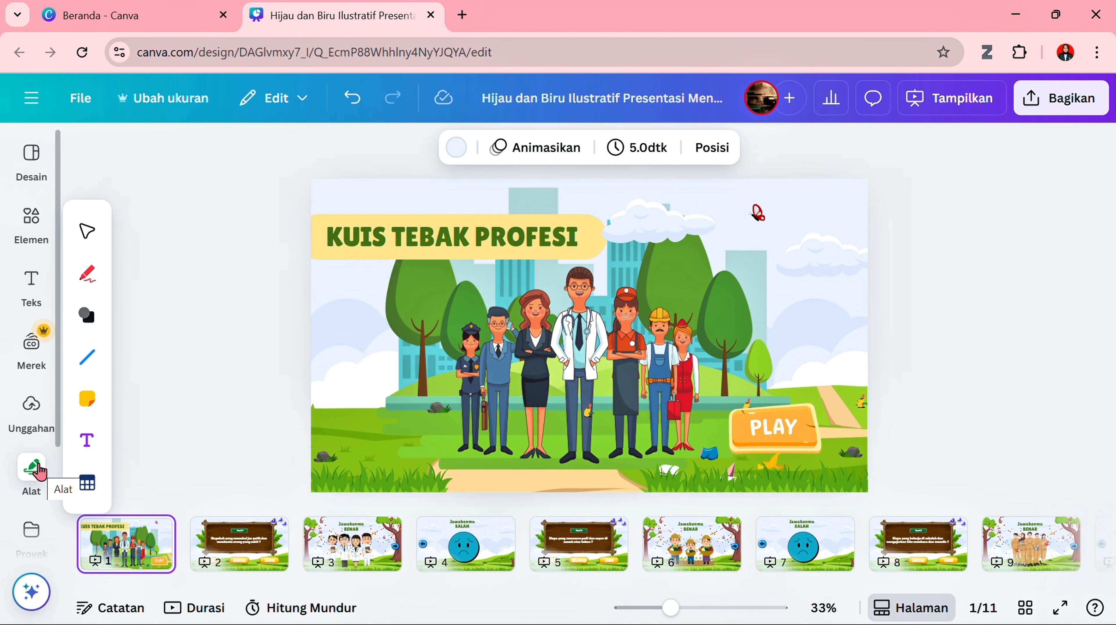
{"action": "left_click", "coordinate": [33, 413]}
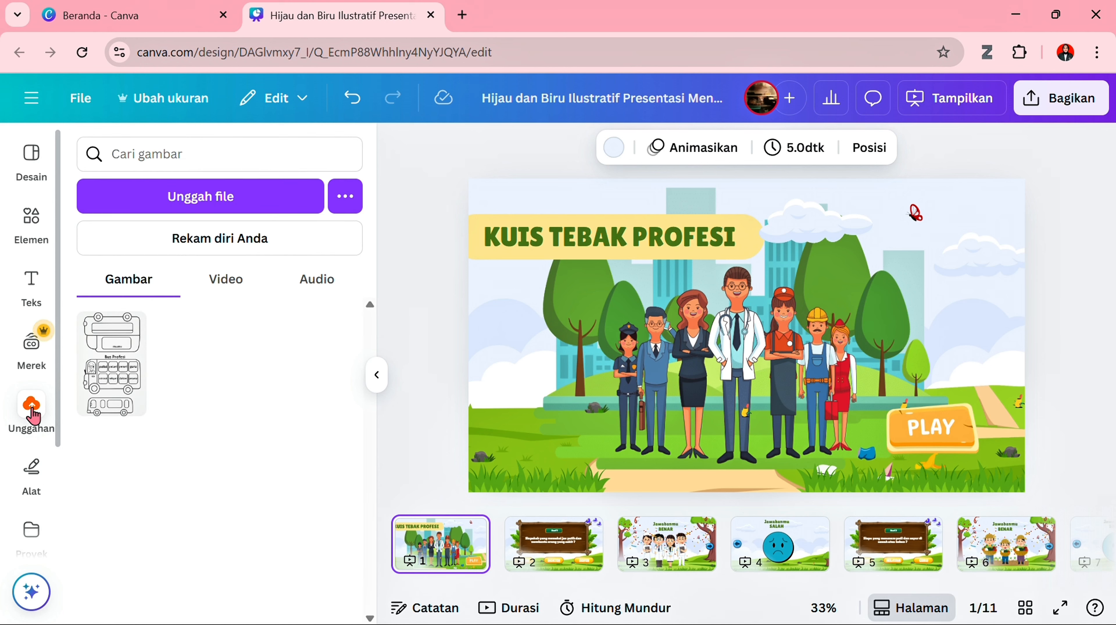
{"action": "left_click", "coordinate": [327, 286]}
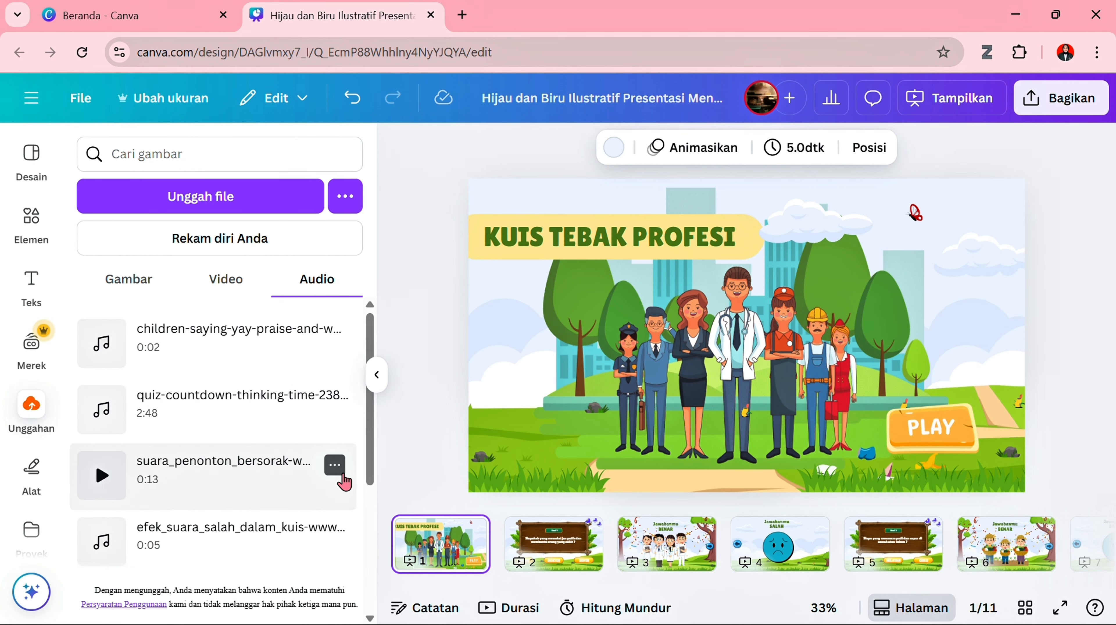
{"action": "scroll", "coordinate": [344, 481], "scroll_direction": "down", "scroll_amount": 1}
{"action": "scroll", "coordinate": [341, 480], "scroll_direction": "up", "scroll_amount": 1}
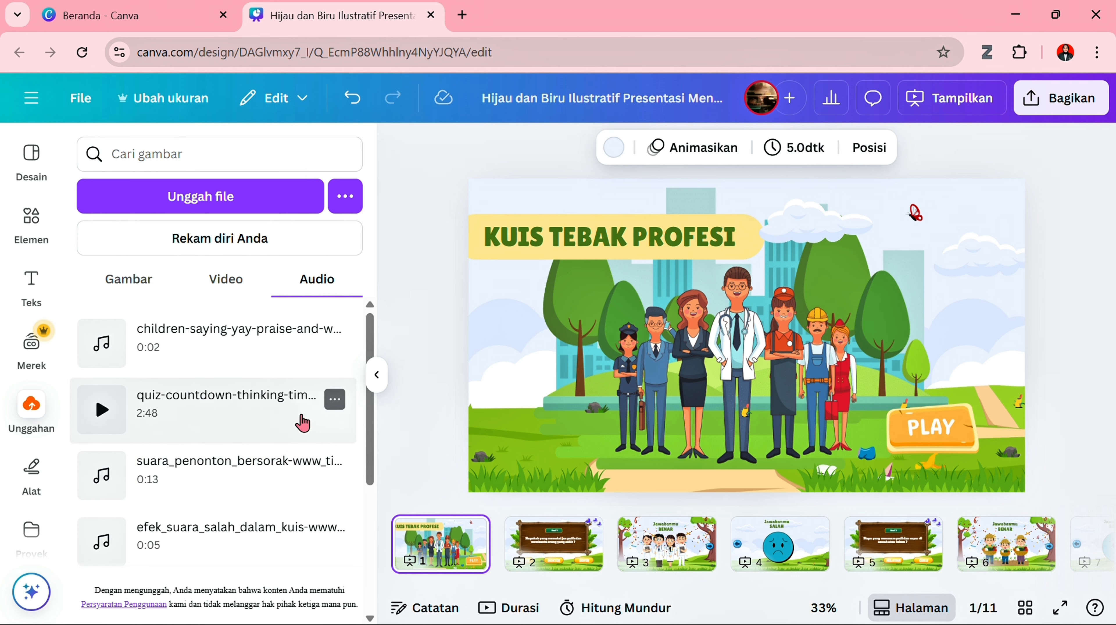
{"action": "left_click", "coordinate": [253, 408]}
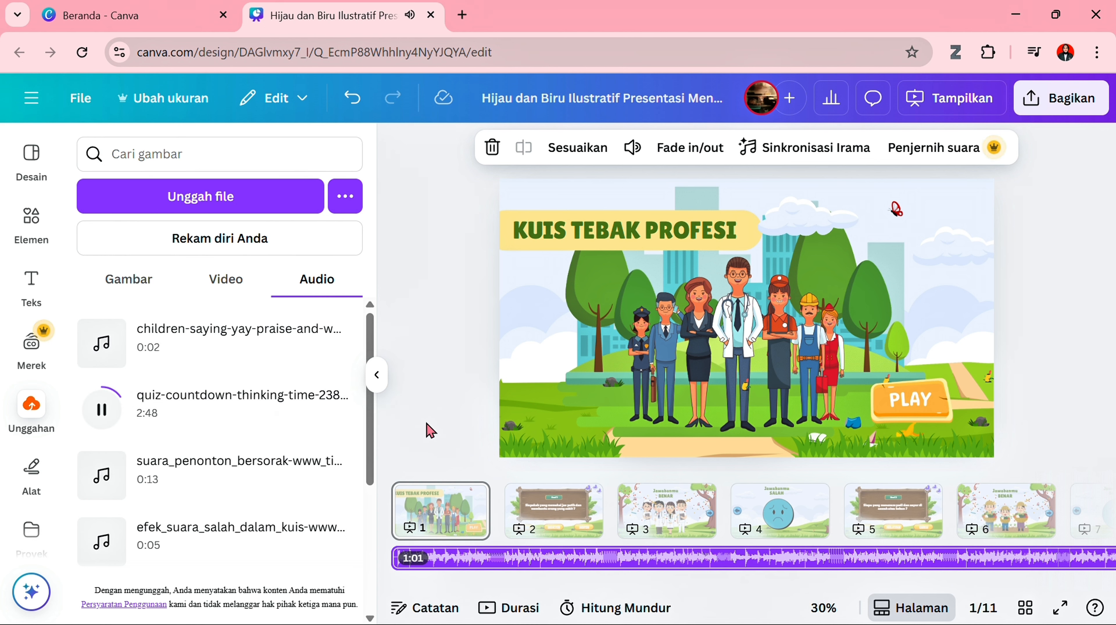
{"action": "left_click", "coordinate": [102, 409]}
- Add the uploaded "efek_suara_kemenangan" sound to the correct-answer page 3 and raise the system volume to 40
{"action": "left_click", "coordinate": [667, 510]}
{"action": "scroll", "coordinate": [210, 437], "scroll_direction": "down", "scroll_amount": 4}
{"action": "left_click", "coordinate": [100, 404]}
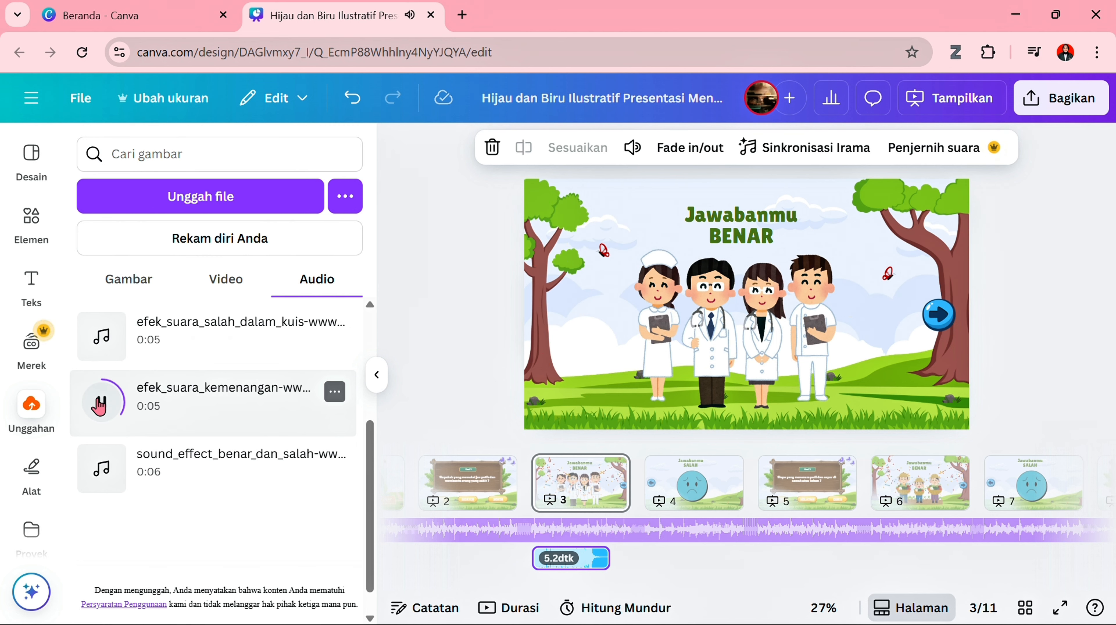
{"action": "key", "text": "XF86AudioRaiseVolume"}
{"action": "key", "text": "XF86AudioRaiseVolume"}
{"action": "key", "text": "XF86AudioRaiseVolume"}
{"action": "key", "text": "XF86AudioRaiseVolume"}
{"action": "key", "text": "XF86AudioRaiseVolume"}
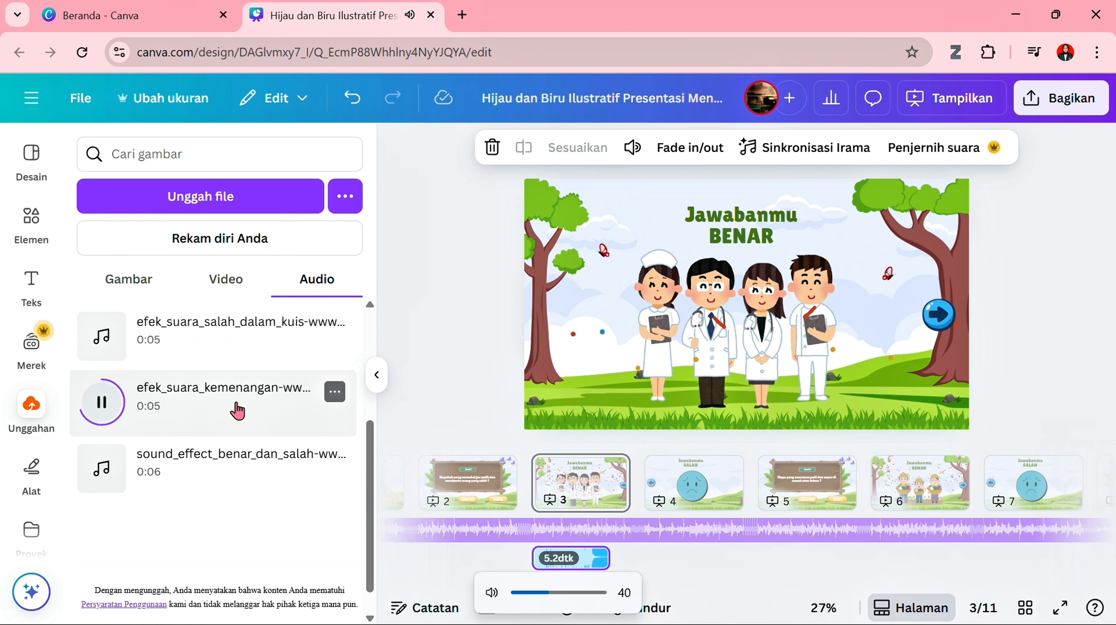
- Preview the uploaded "efek_suara_salah_dalam_kuis" sound and add it to the wrong-answer page 4
{"action": "left_click", "coordinate": [694, 481]}
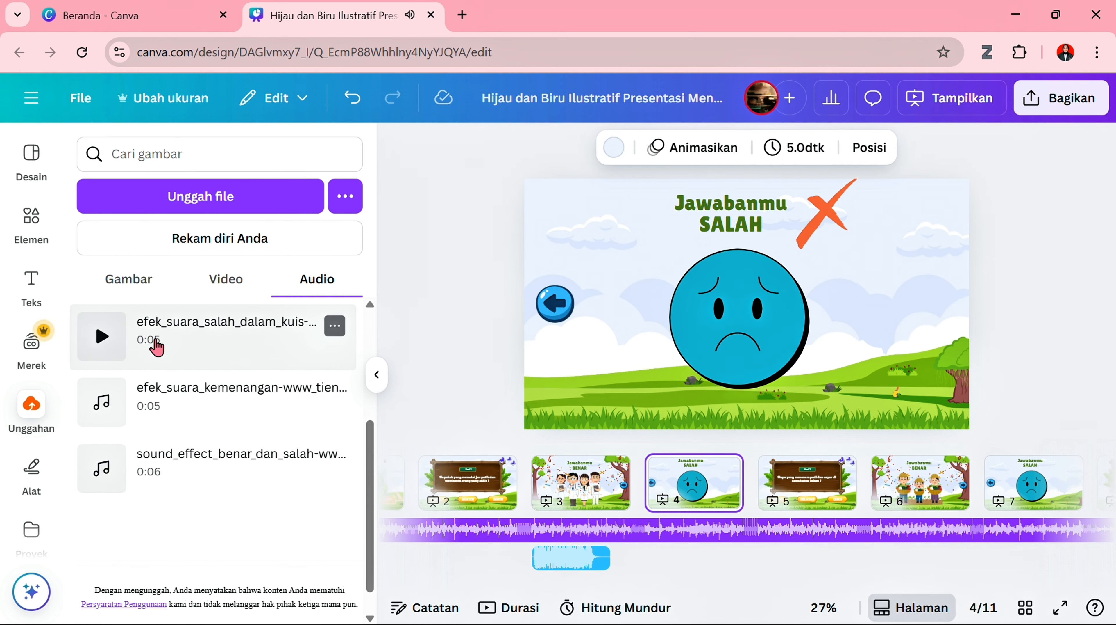
{"action": "left_click", "coordinate": [103, 336]}
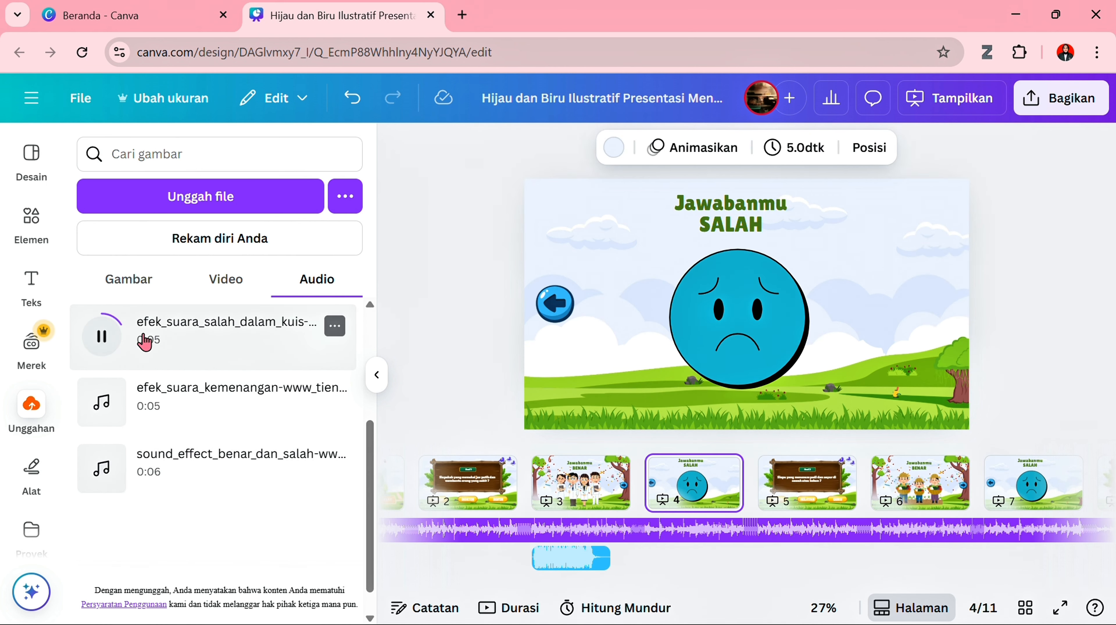
{"action": "left_click", "coordinate": [208, 340]}
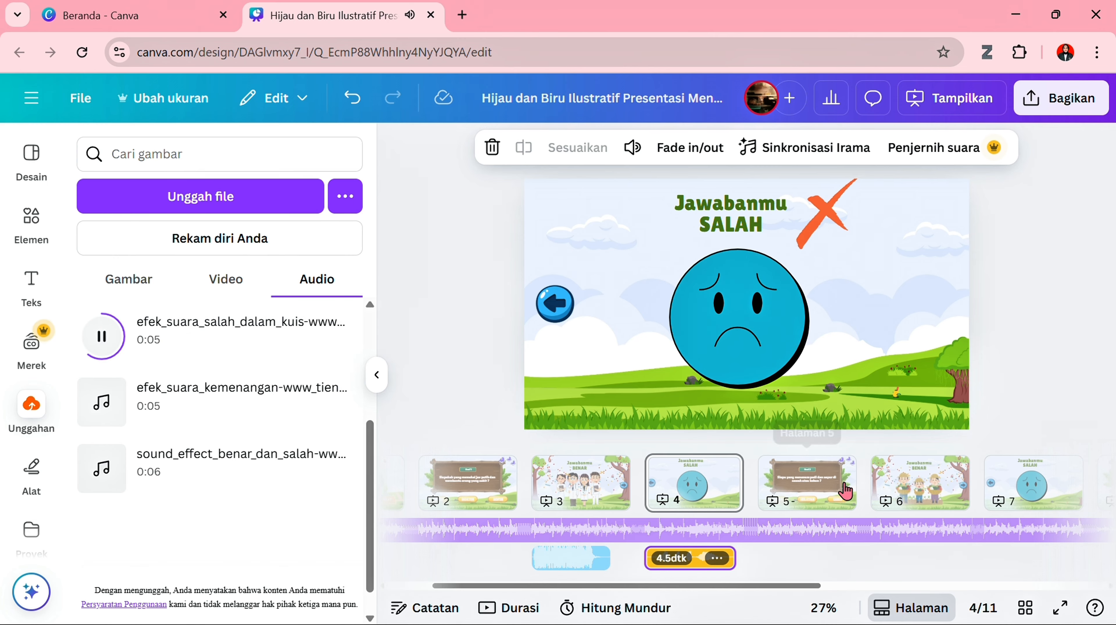
- Add the uploaded "efek_suara_kemenangan" sound to correct-answer page 6 and "efek_suara_salah_dalam_kuis" to wrong-answer page 7
{"action": "left_click", "coordinate": [913, 503]}
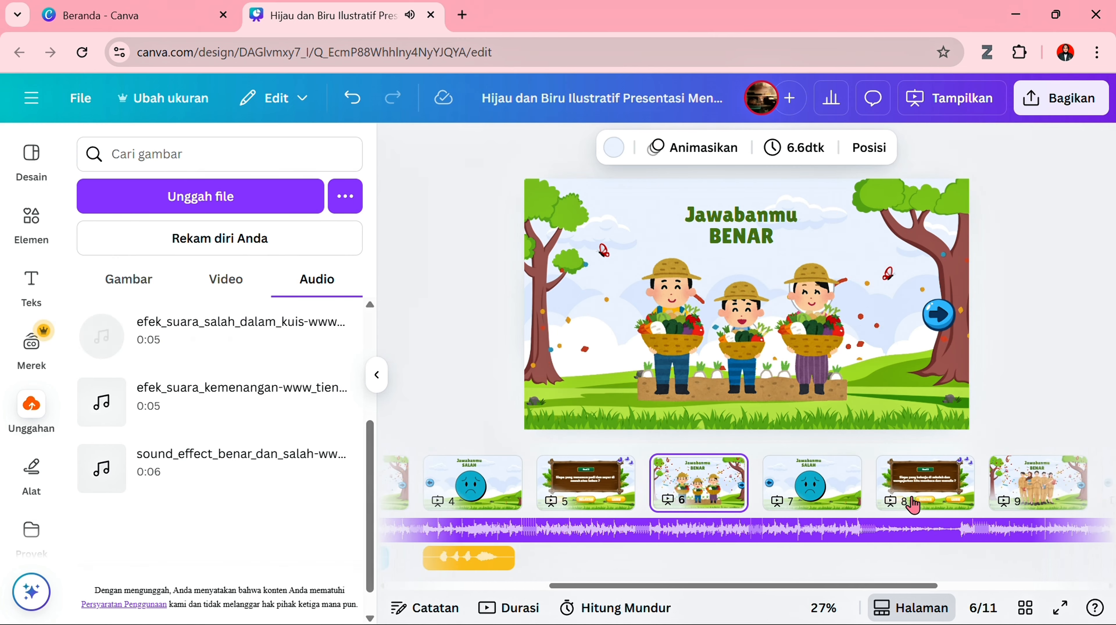
{"action": "left_click", "coordinate": [262, 413]}
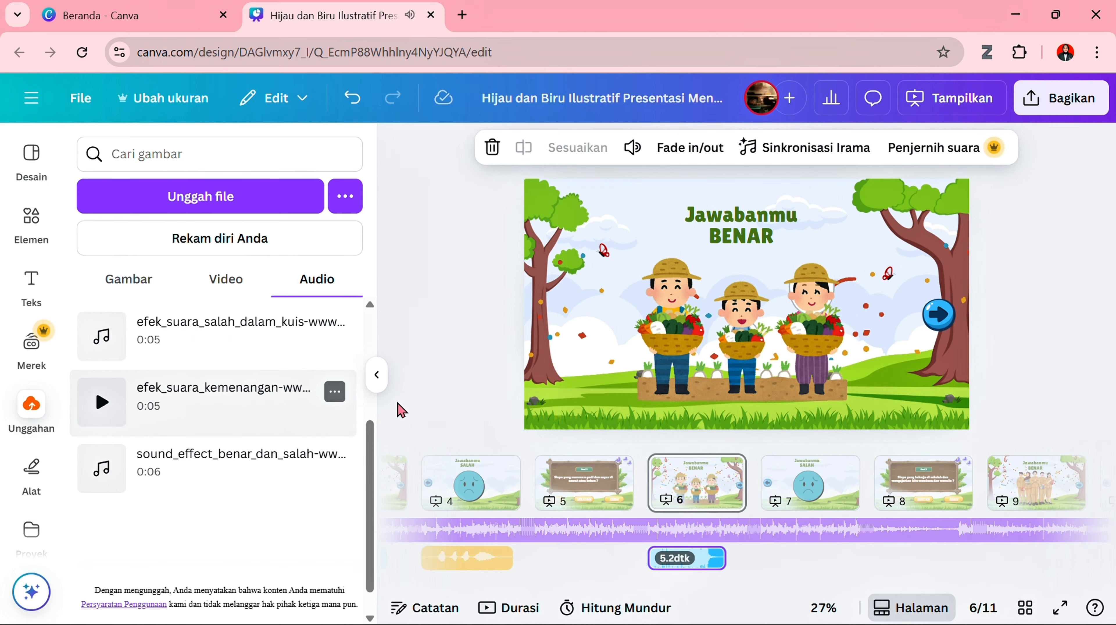
{"action": "left_click", "coordinate": [802, 481]}
{"action": "left_click", "coordinate": [228, 350]}
- Add the uploaded "efek_suara_kemenangan" sound to correct-answer page 9 and "efek_suara_salah_dalam_kuis" to wrong-answer page 10
{"action": "left_click", "coordinate": [920, 490]}
{"action": "left_click", "coordinate": [249, 407]}
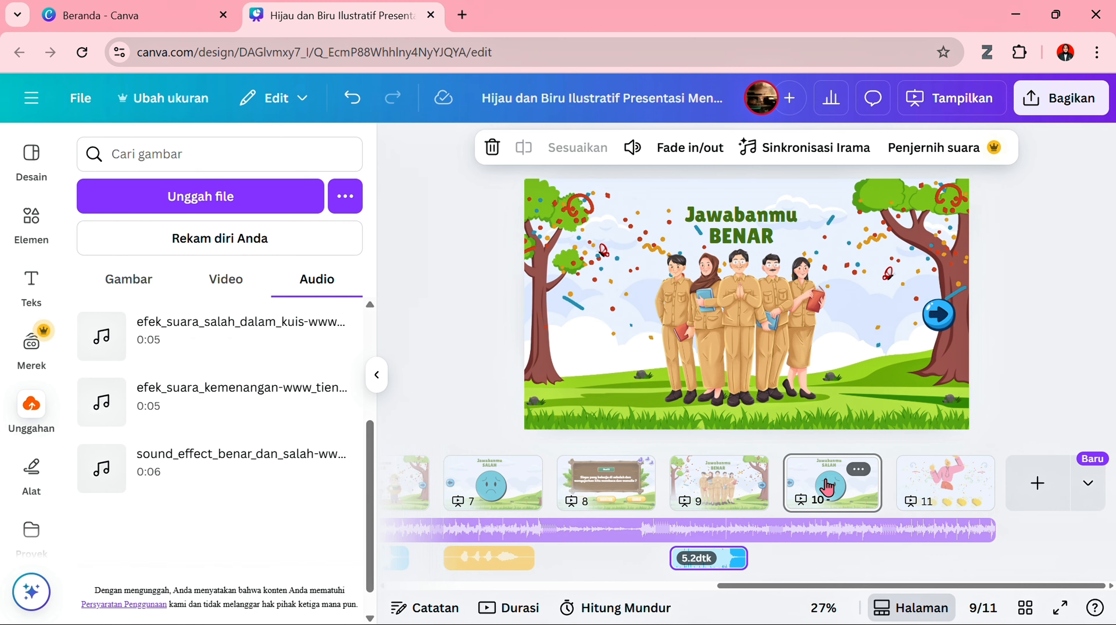
{"action": "left_click", "coordinate": [827, 488]}
{"action": "left_click", "coordinate": [216, 357]}
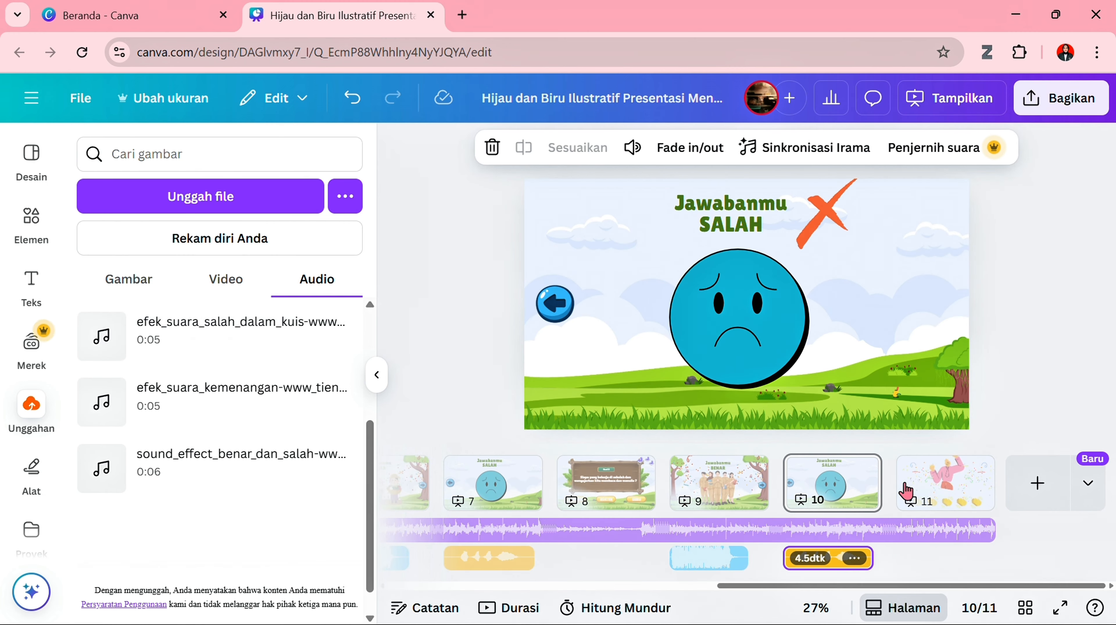
- Add the uploaded "suara_penonton_bersorak" cheering sound to the closing page 11
{"action": "left_click", "coordinate": [914, 501]}
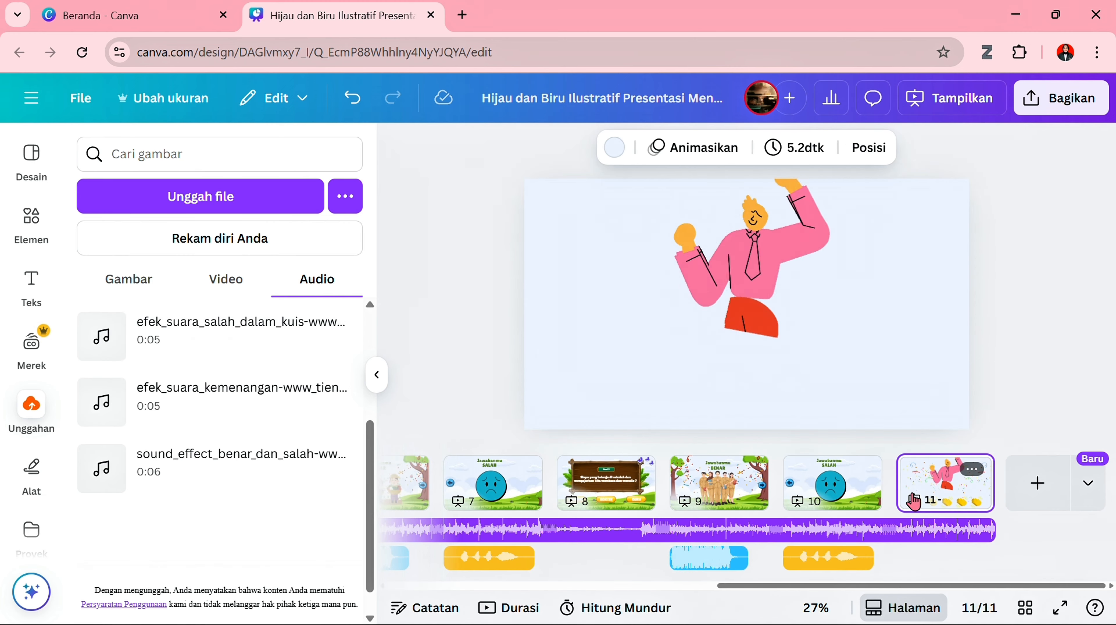
{"action": "scroll", "coordinate": [291, 385], "scroll_direction": "up", "scroll_amount": 3}
{"action": "scroll", "coordinate": [291, 385], "scroll_direction": "up", "scroll_amount": 1}
{"action": "left_click", "coordinate": [291, 385]}
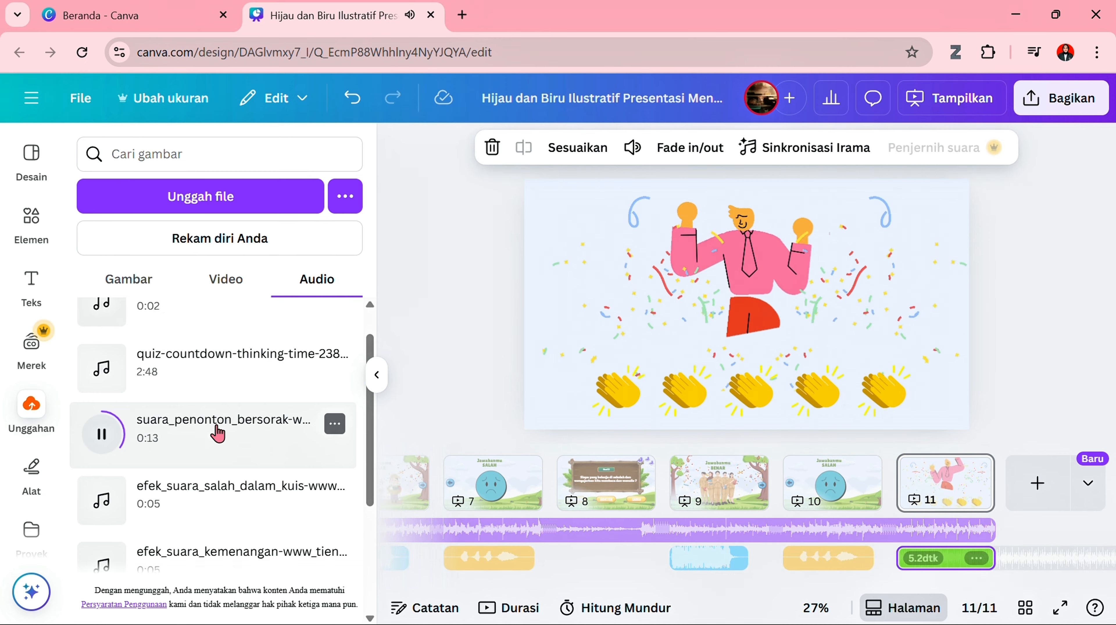
- Preview the uploaded "children-saying-yay-praise" sound and add it to the closing page 11
{"action": "scroll", "coordinate": [217, 433], "scroll_direction": "up", "scroll_amount": 1}
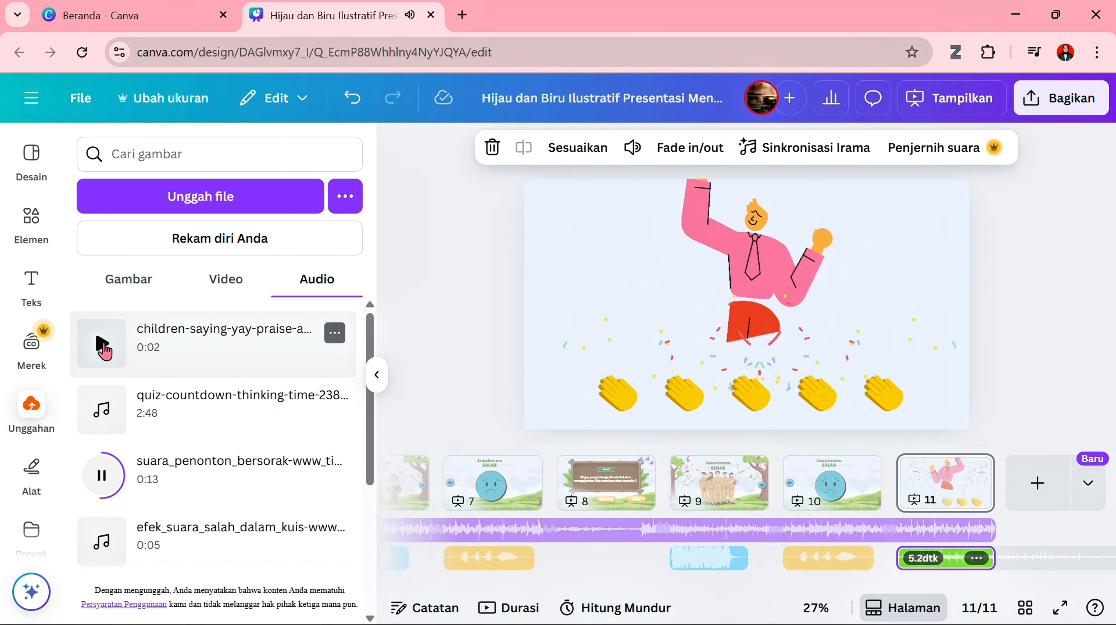
{"action": "left_click", "coordinate": [103, 344]}
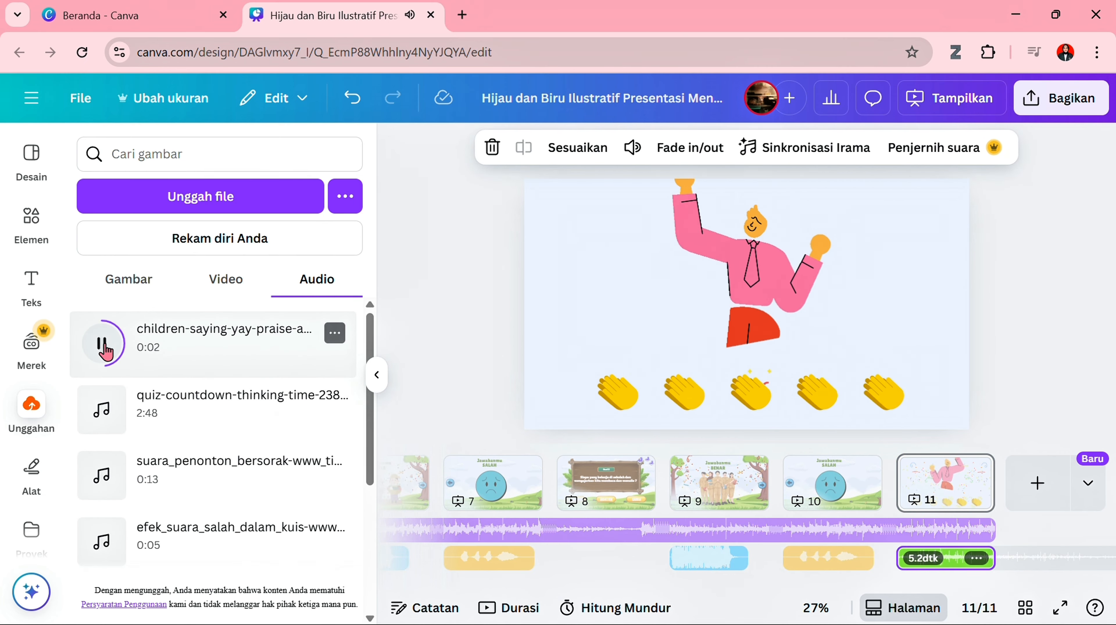
{"action": "left_click", "coordinate": [192, 350]}
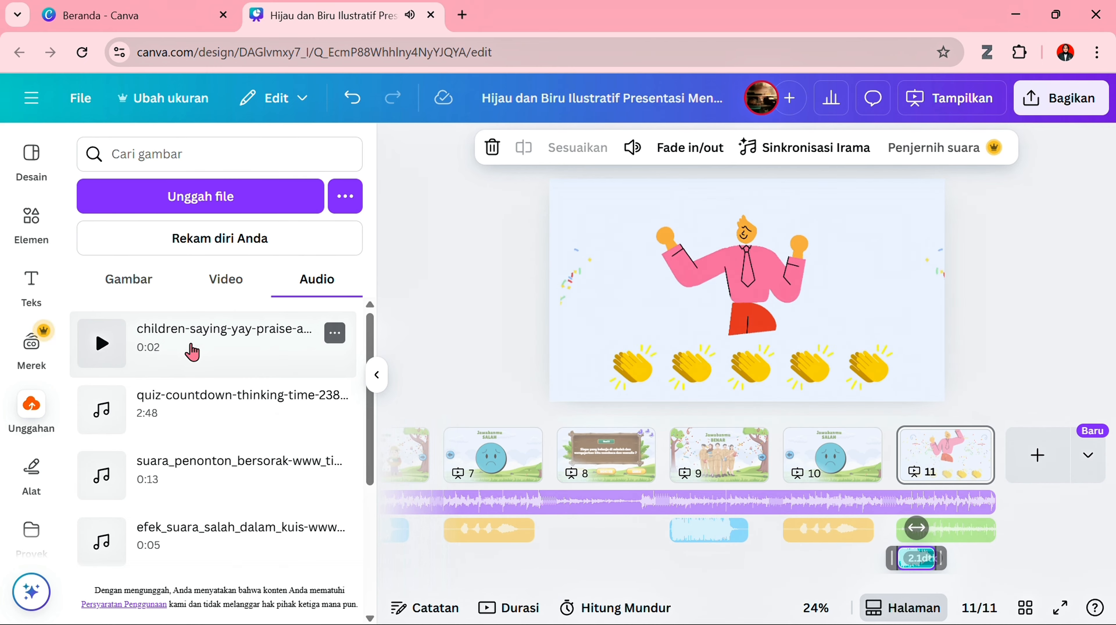
- Trim the start of page 11's cheering clip to a 3.3-second length, so it begins near the end of the children's cheer
{"action": "left_click", "coordinate": [975, 535]}
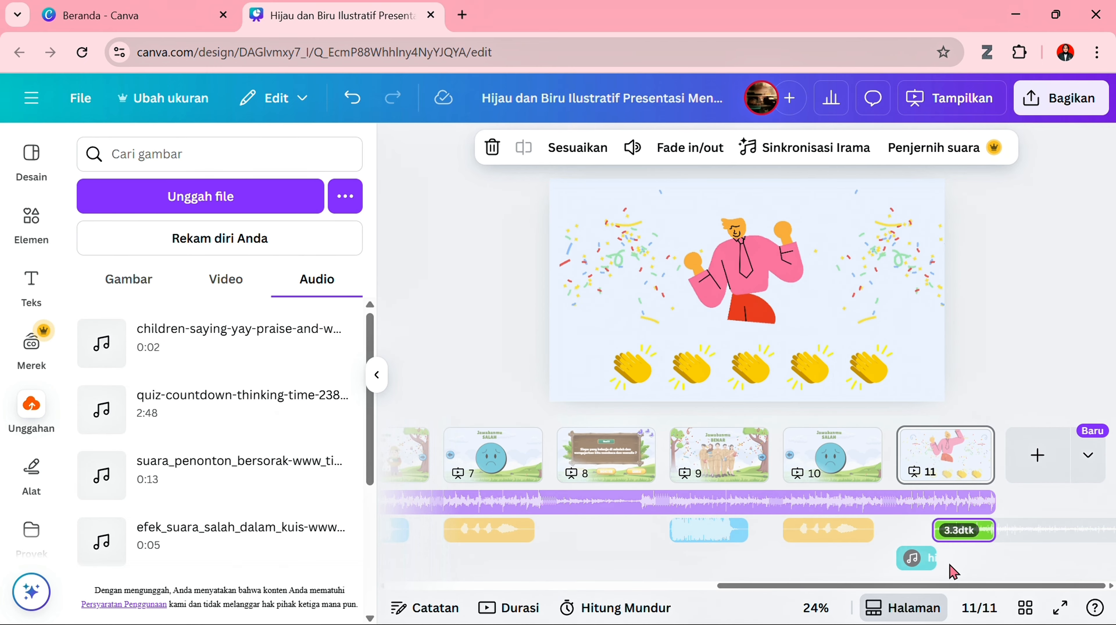
{"action": "left_click", "coordinate": [964, 572]}
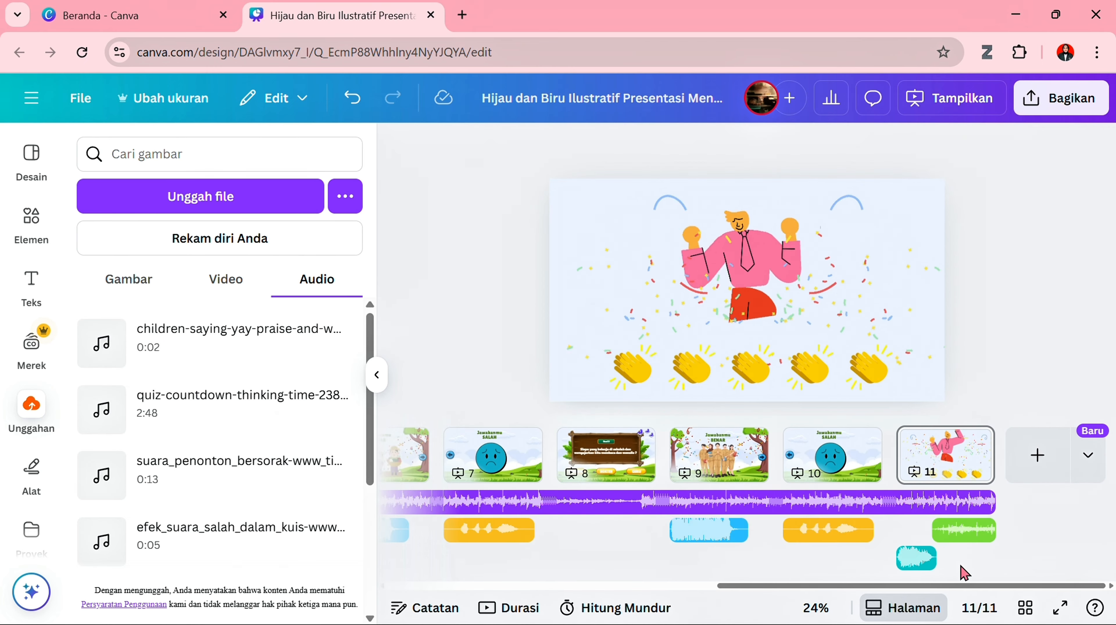
{"action": "left_click", "coordinate": [912, 568]}
{"action": "left_click", "coordinate": [978, 576]}
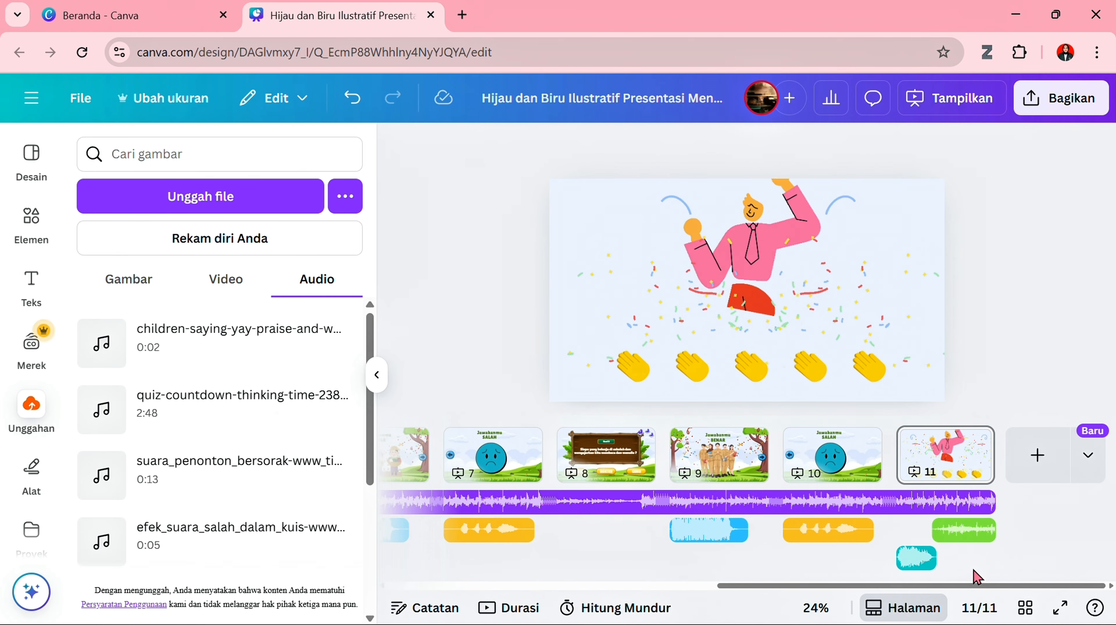
- Return to page 1 with the uploads collapsed and present the quiz in full screen
{"action": "scroll", "coordinate": [829, 558], "scroll_direction": "left", "scroll_amount": 10}
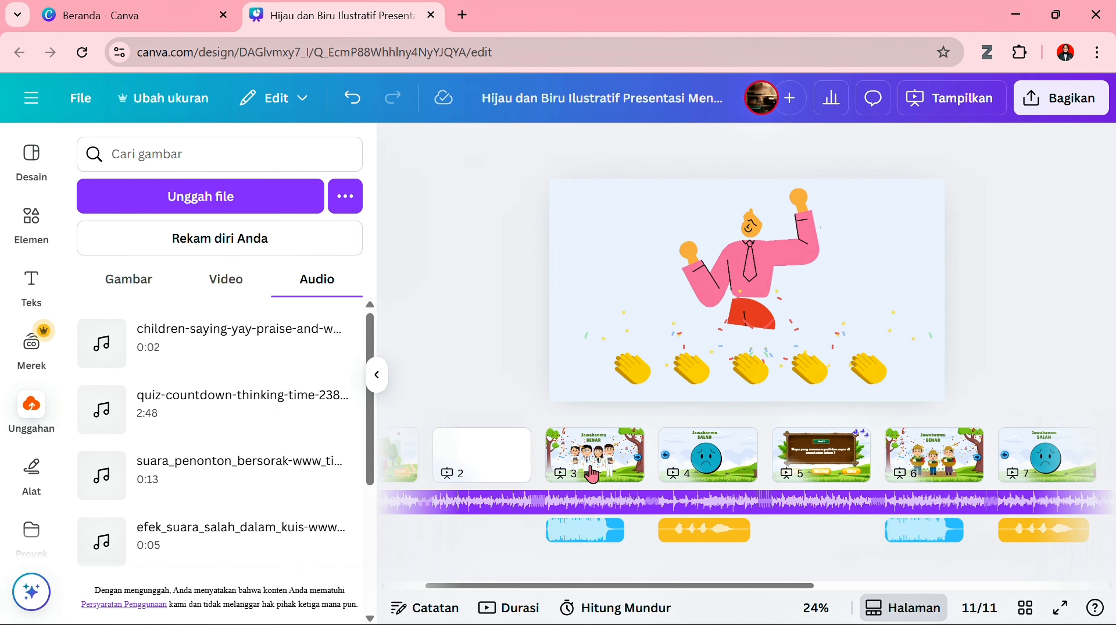
{"action": "left_click", "coordinate": [377, 374]}
{"action": "scroll", "coordinate": [280, 482], "scroll_direction": "left", "scroll_amount": 3}
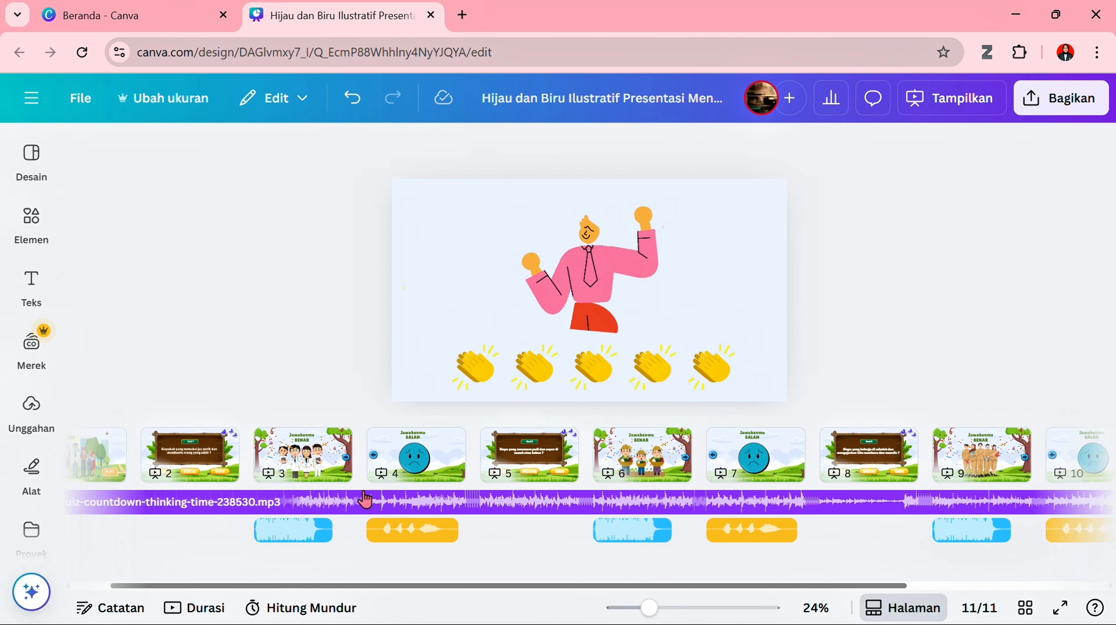
{"action": "left_click", "coordinate": [111, 481]}
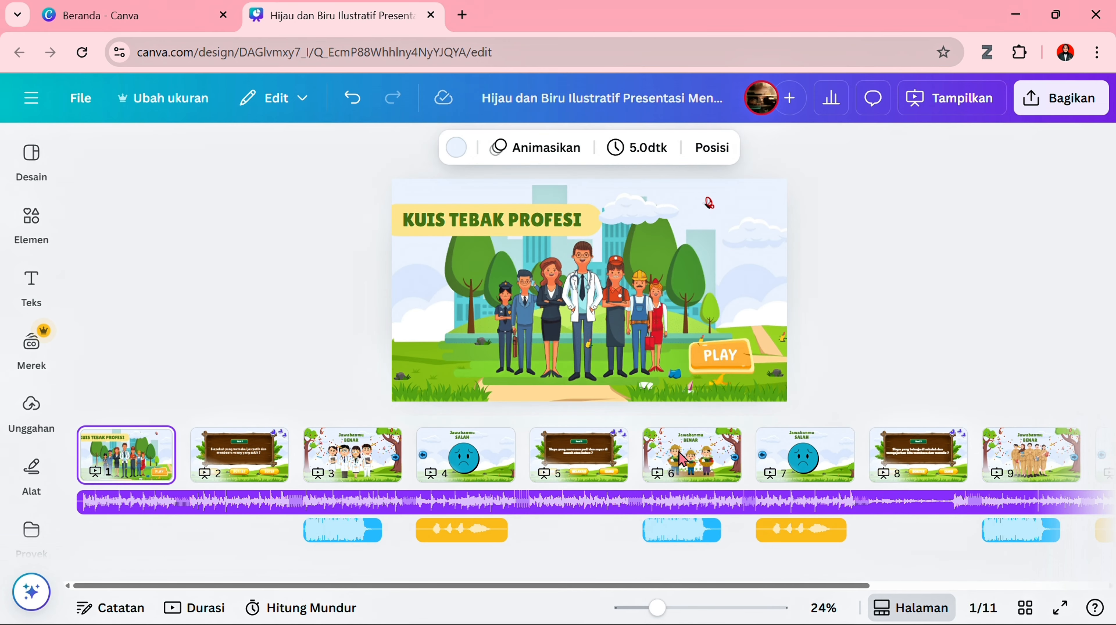
{"action": "left_click", "coordinate": [1060, 610]}
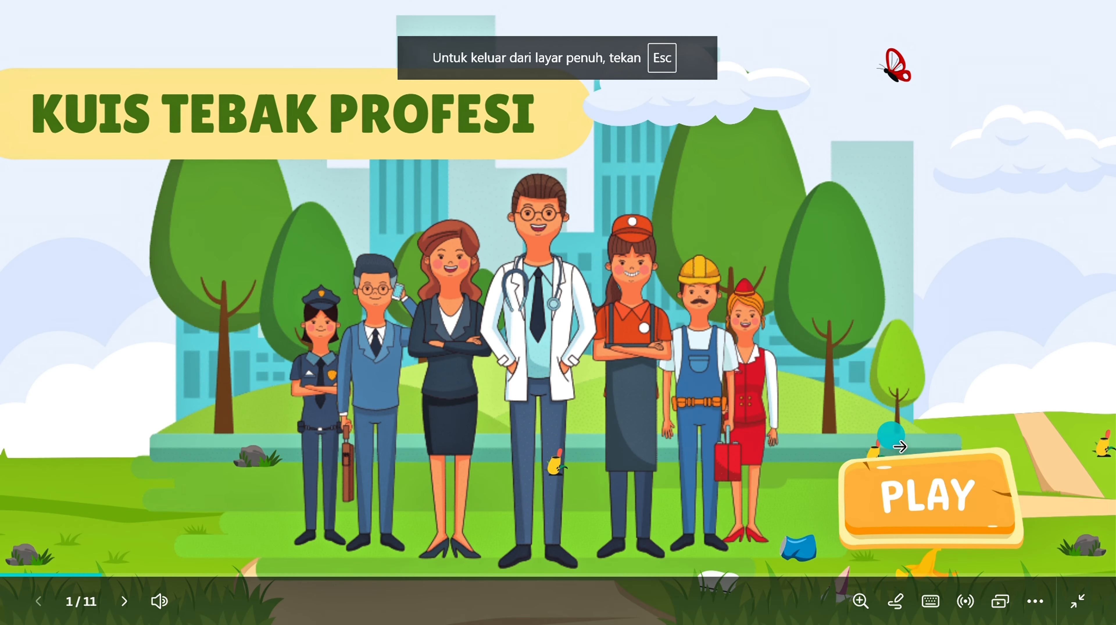
- Test the quiz from its title page by answering Soal 1 with DOKTER, repeating that answer once, and continuing to Soal 2
{"action": "left_click", "coordinate": [919, 496]}
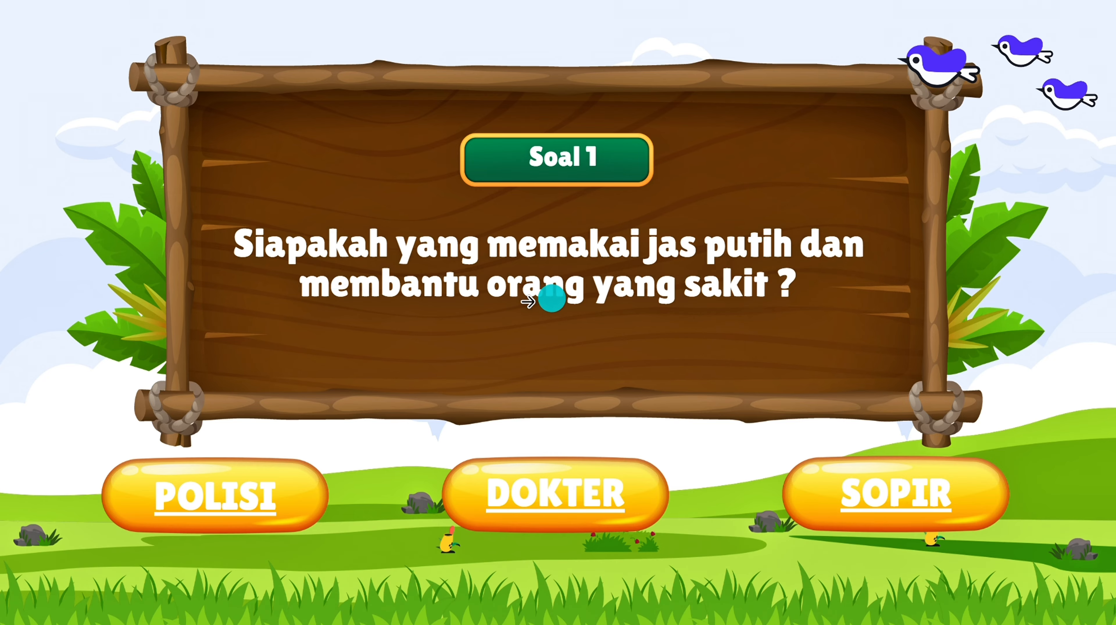
{"action": "left_click", "coordinate": [571, 500]}
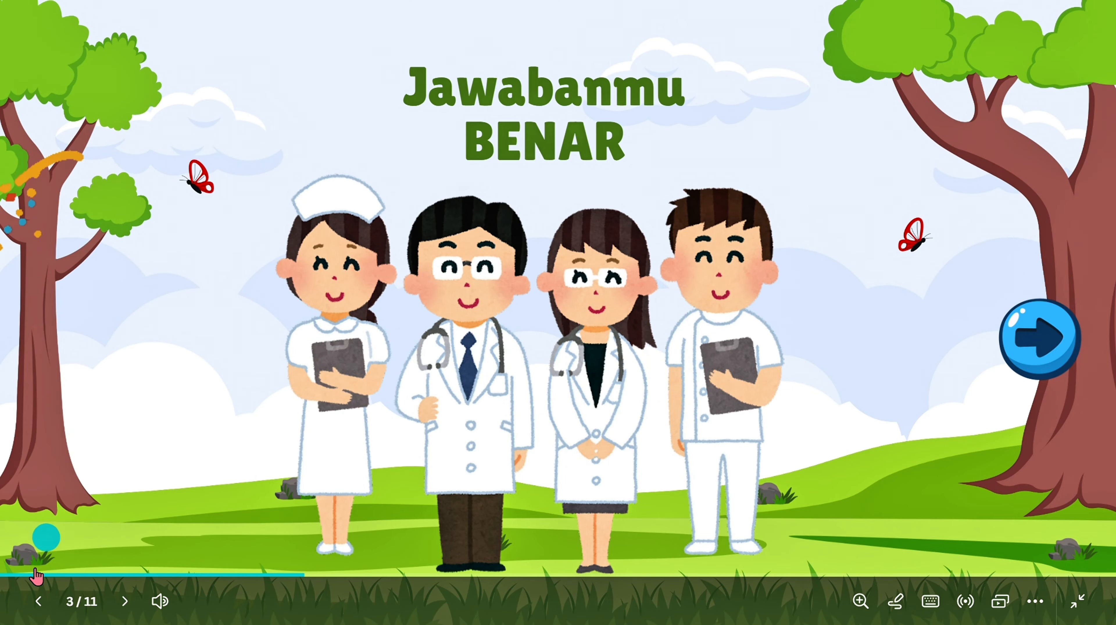
{"action": "left_click", "coordinate": [38, 602]}
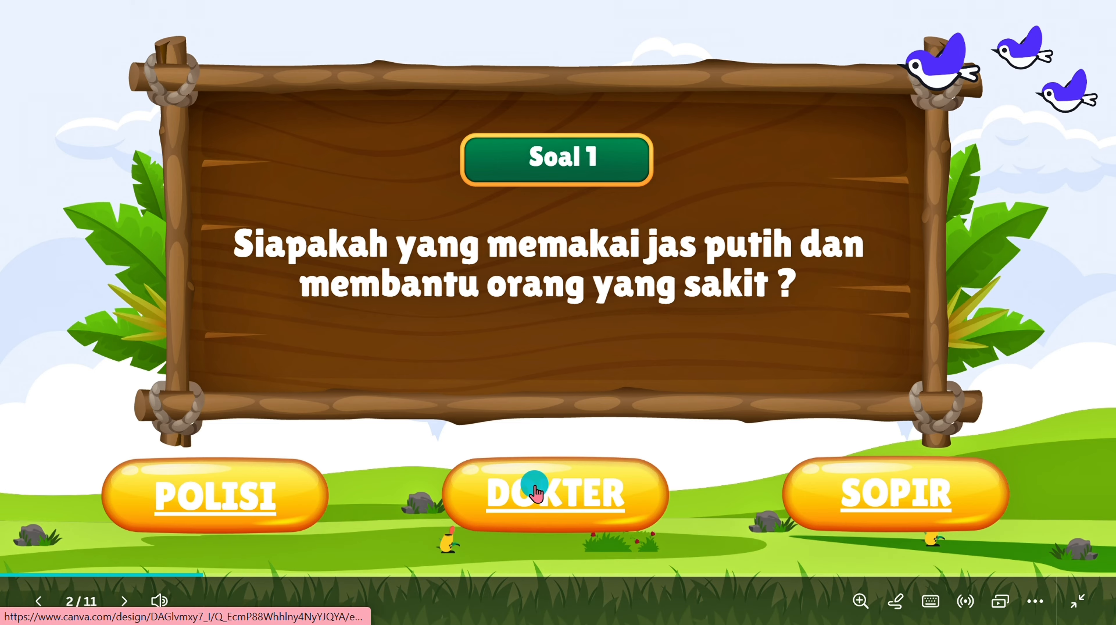
{"action": "left_click", "coordinate": [537, 483]}
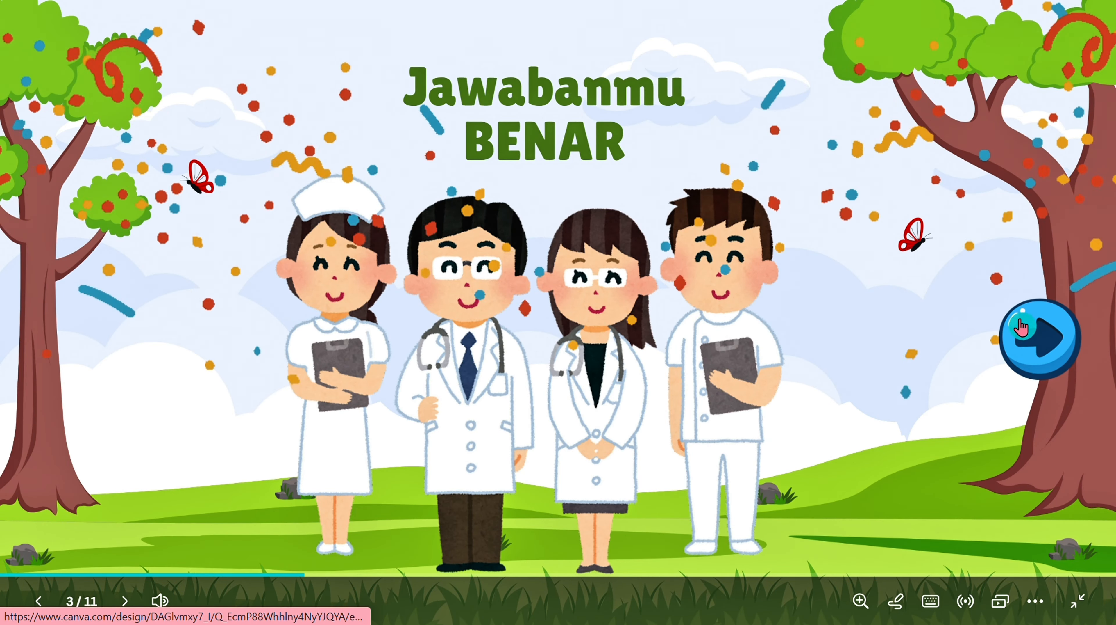
{"action": "left_click", "coordinate": [1030, 348]}
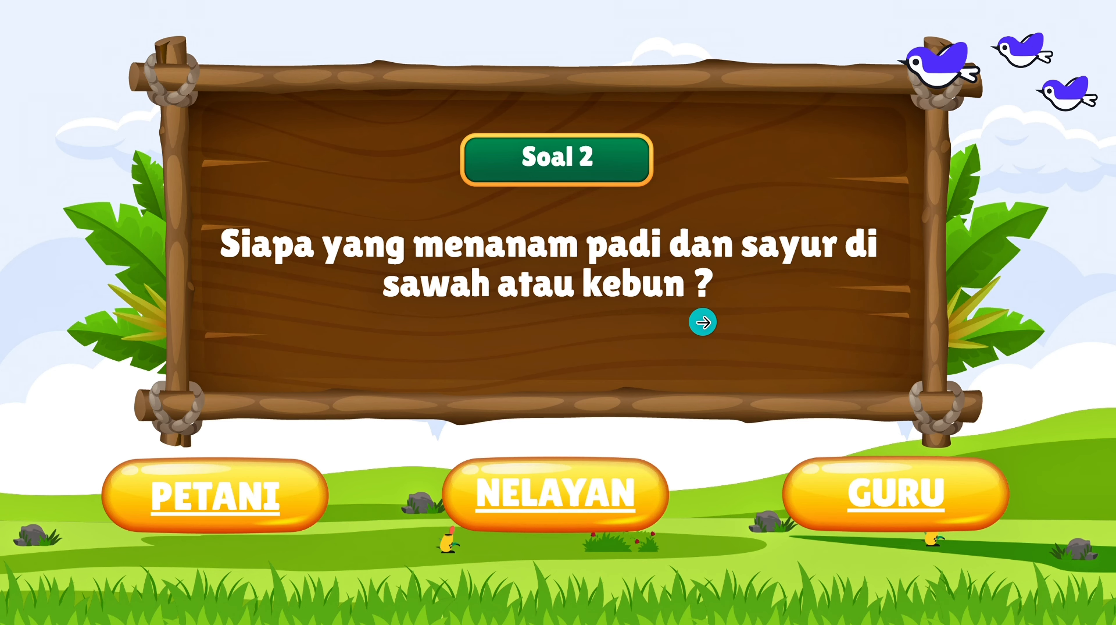
- Test Soal 2 with the answer PETANI, continue to the third question and choose its correct answer
{"action": "left_click", "coordinate": [281, 499]}
{"action": "left_click", "coordinate": [1041, 339]}
{"action": "left_click", "coordinate": [869, 489]}
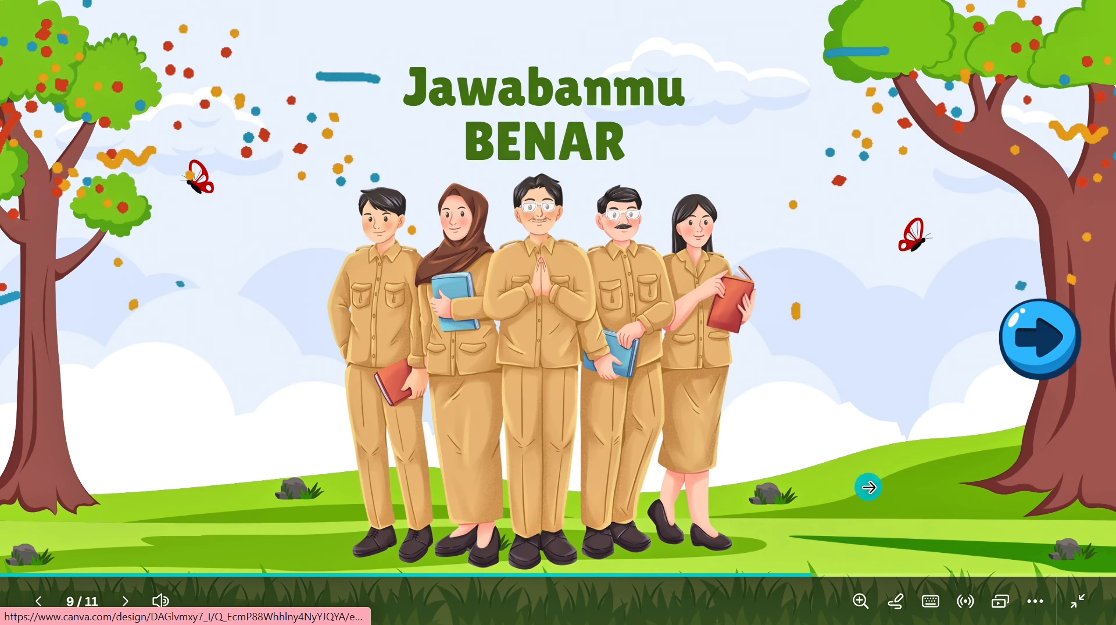